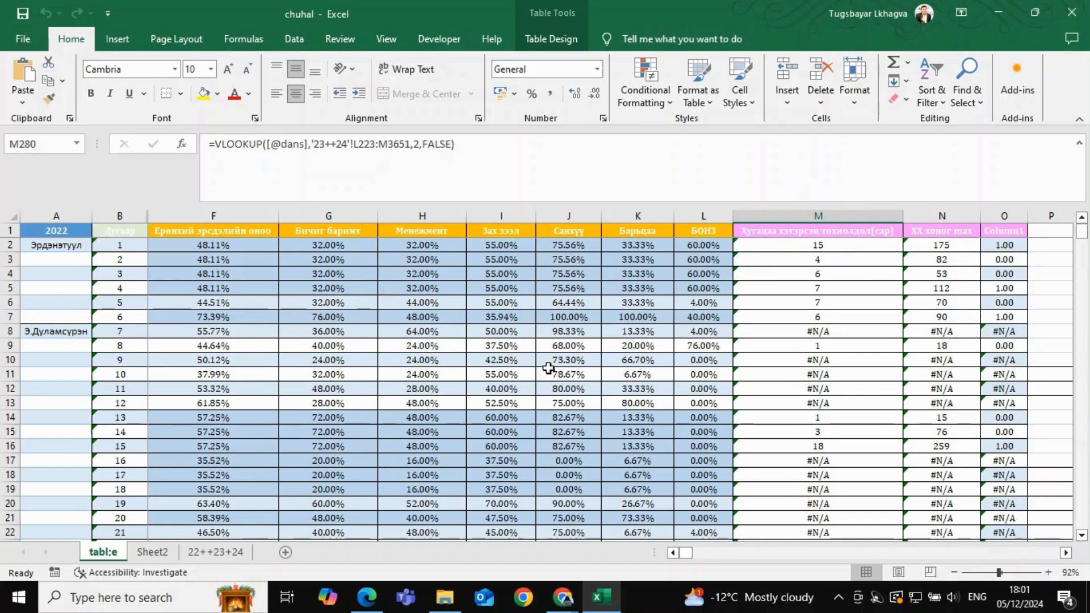
Step: Examine the risk score columns from Ерөнхий эрсдэлийн оноо to БОНЗ in the first rows and further down the table
{"action": "left_click", "coordinate": [325, 246]}
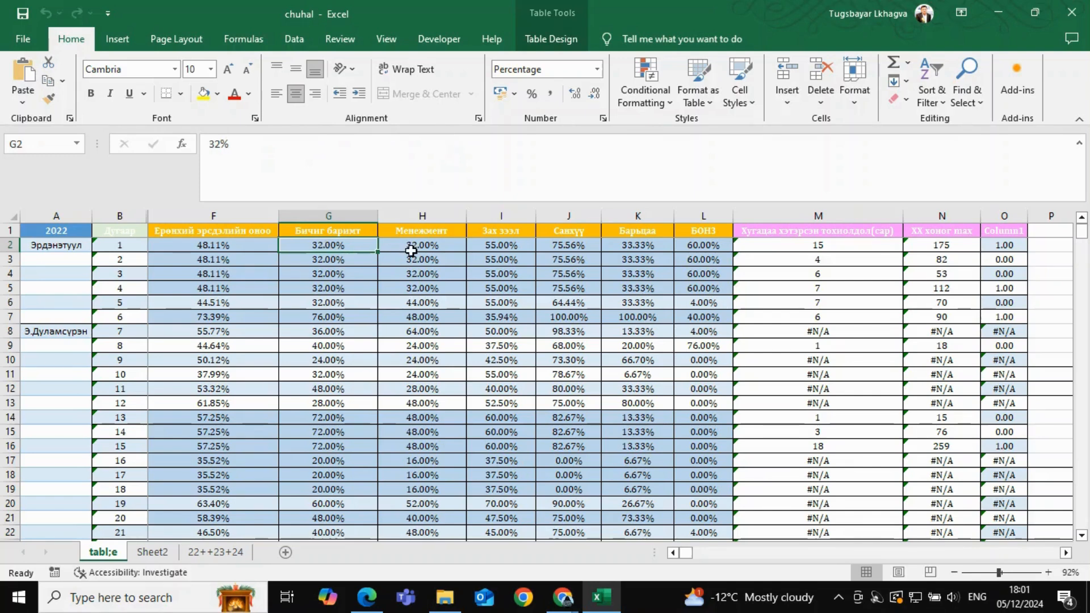
{"action": "left_click", "coordinate": [411, 250]}
{"action": "key", "text": "Right"}
{"action": "key", "text": "Right"}
{"action": "key", "text": "Right"}
{"action": "key", "text": "Right"}
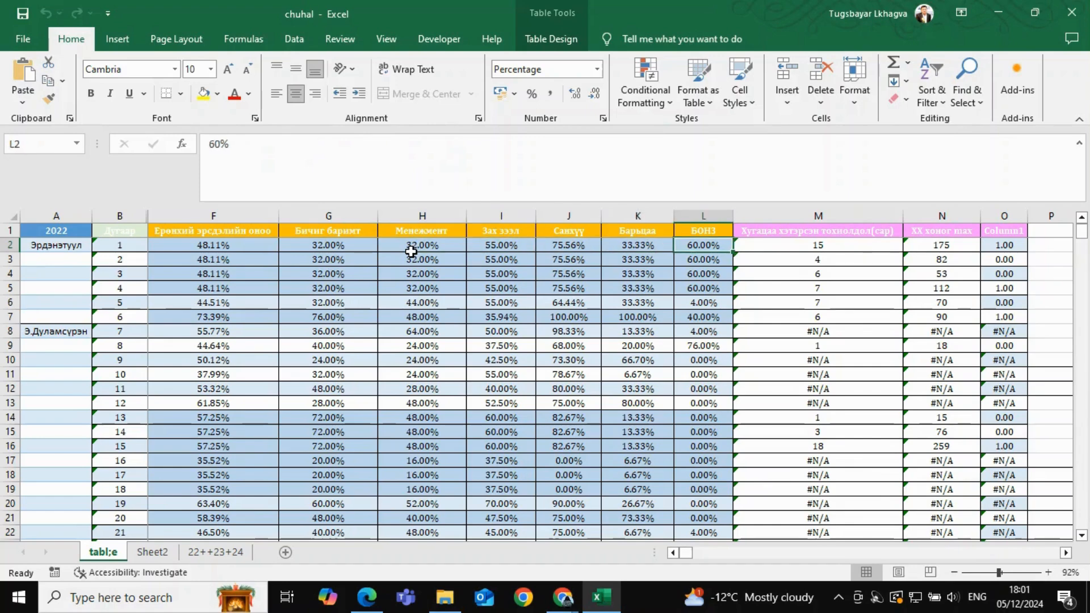
{"action": "key", "text": "Left"}
{"action": "key", "text": "Left"}
{"action": "key", "text": "Left"}
{"action": "key", "text": "Left"}
{"action": "key", "text": "Left"}
{"action": "key", "text": "Left"}
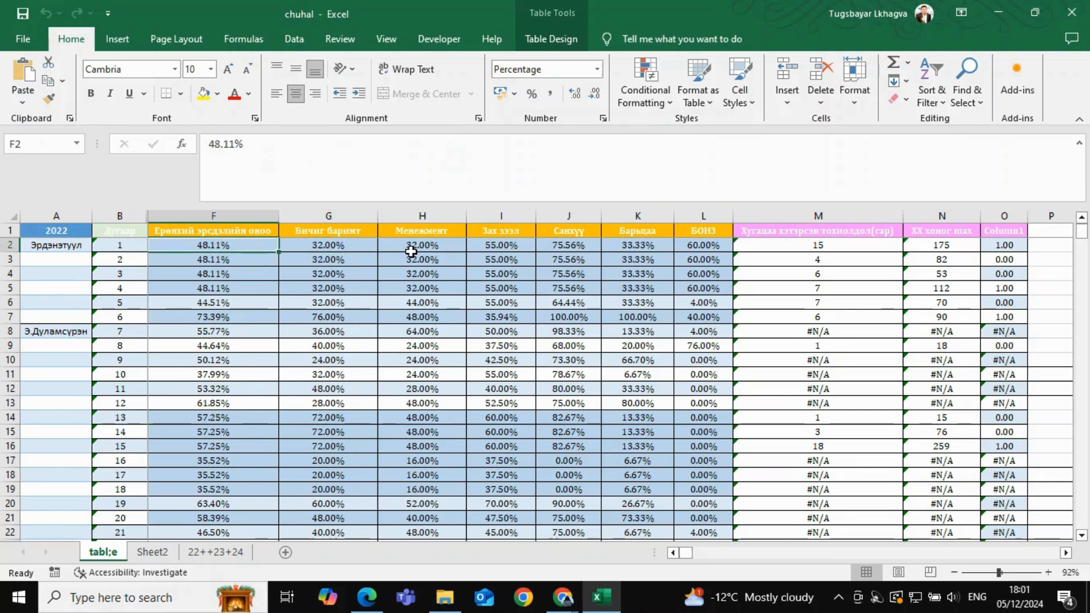
{"action": "key", "text": "Right"}
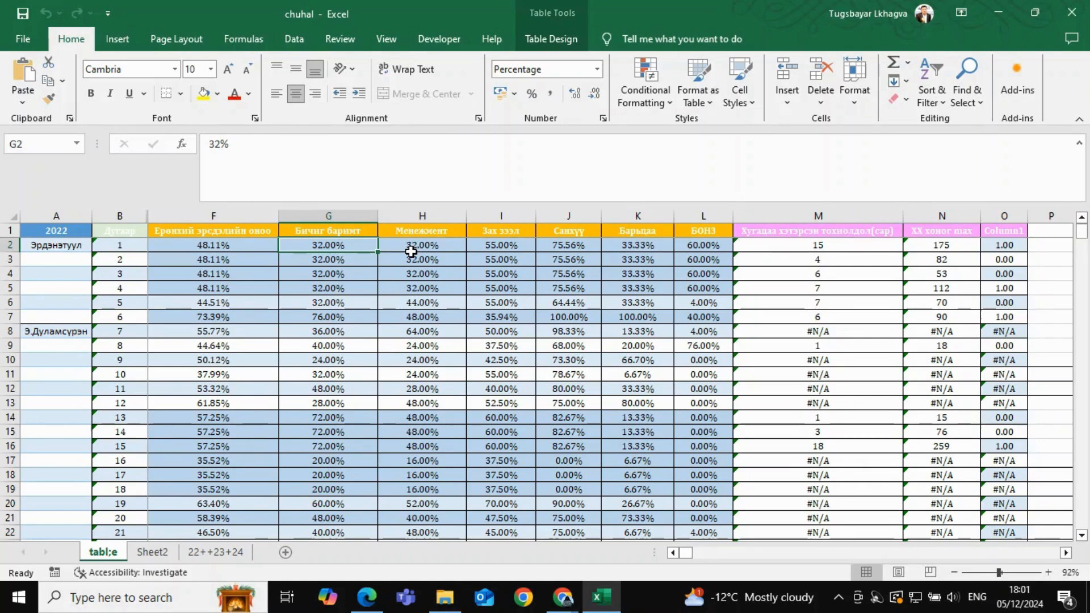
{"action": "scroll", "coordinate": [372, 337], "scroll_direction": "down", "scroll_amount": 20}
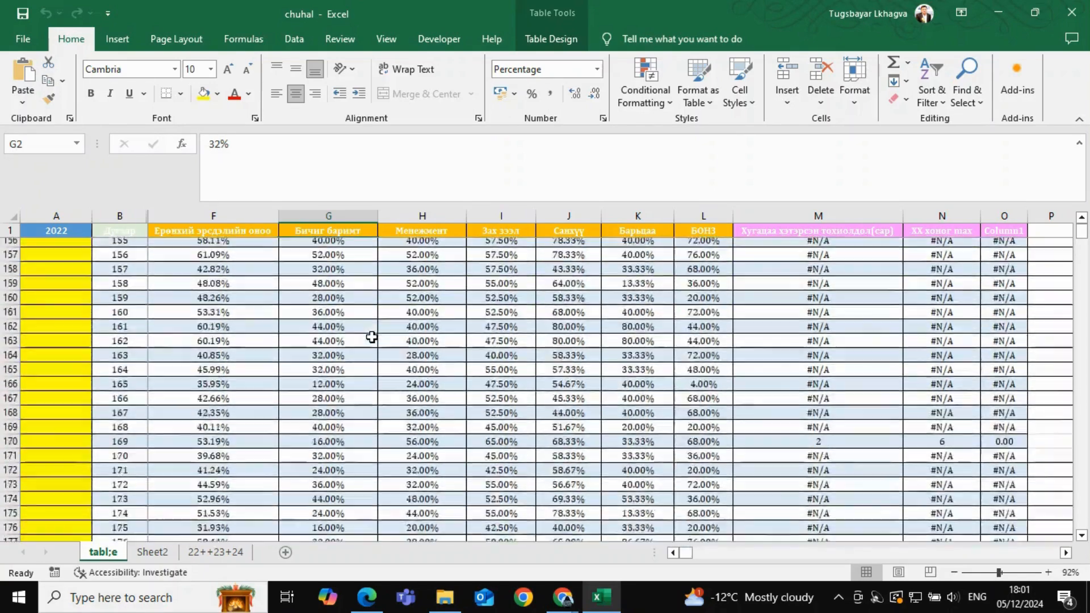
{"action": "scroll", "coordinate": [371, 337], "scroll_direction": "up", "scroll_amount": 20}
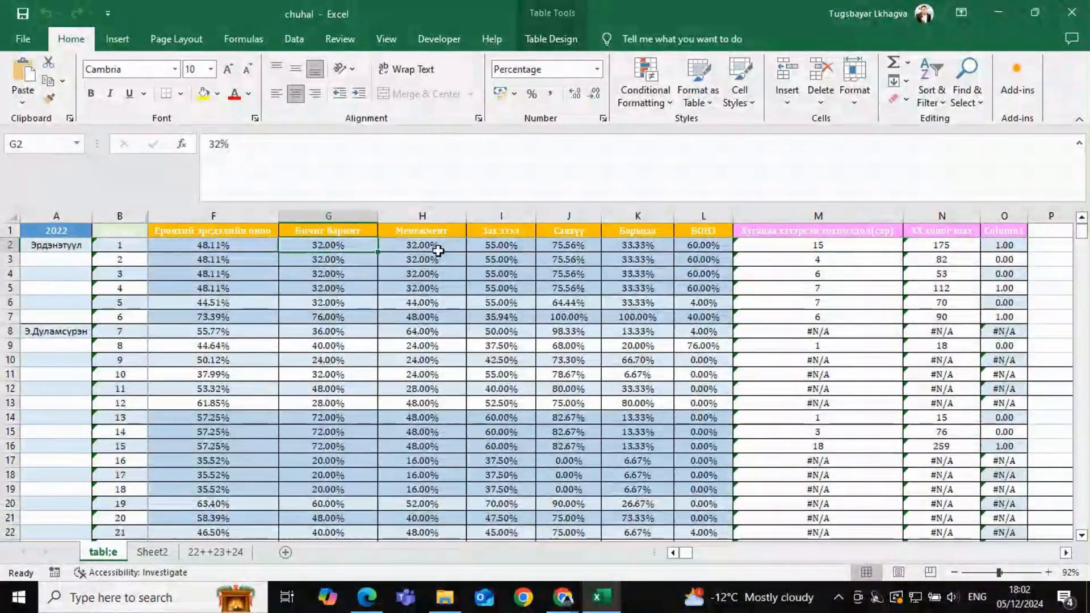
{"action": "left_click", "coordinate": [442, 249]}
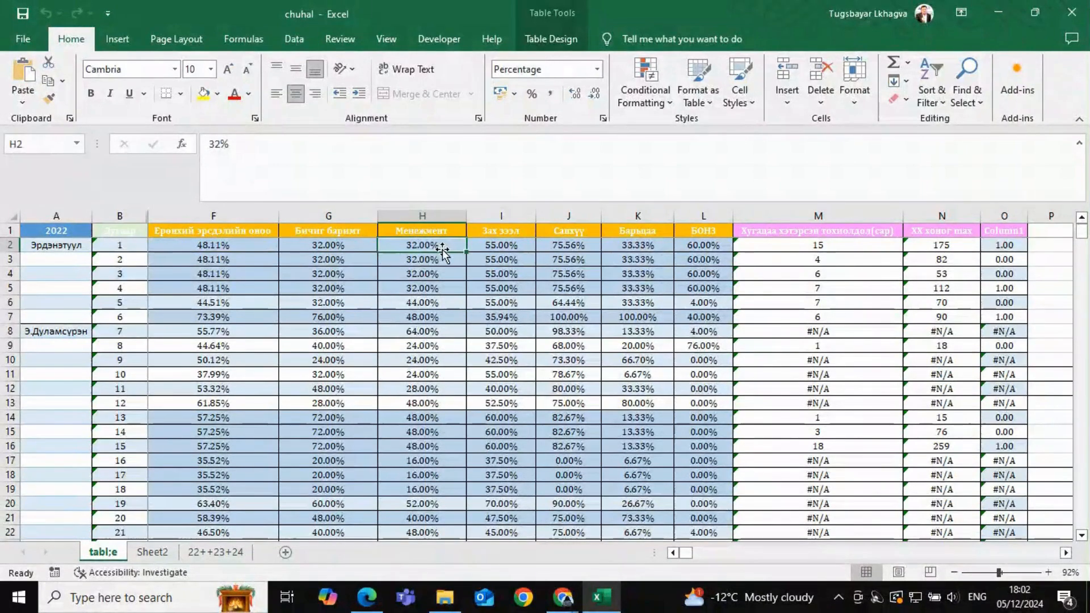
{"action": "key", "text": "Left"}
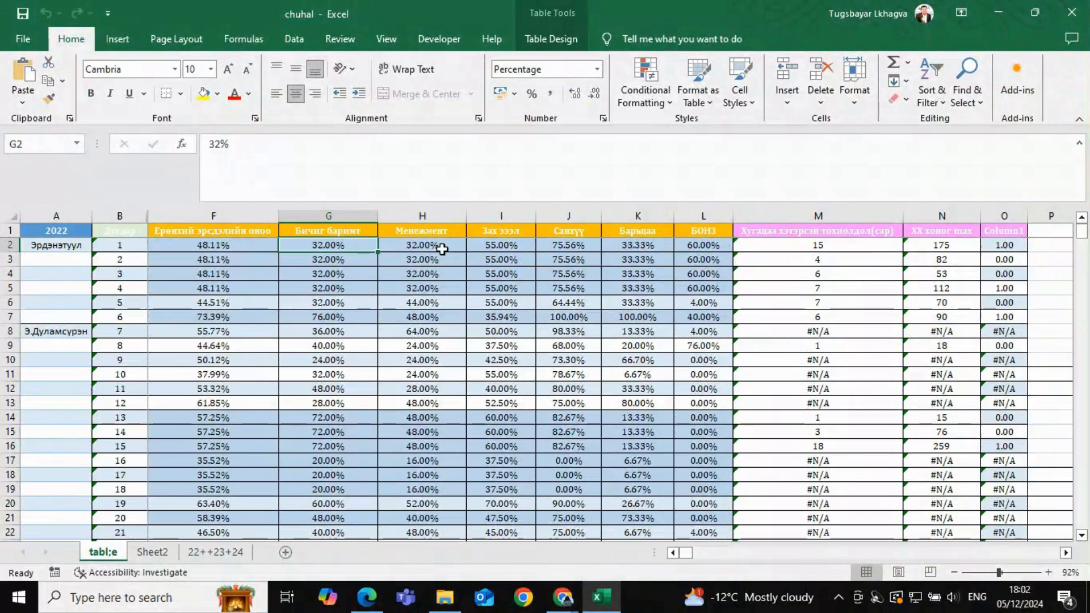
{"action": "key", "text": "Down"}
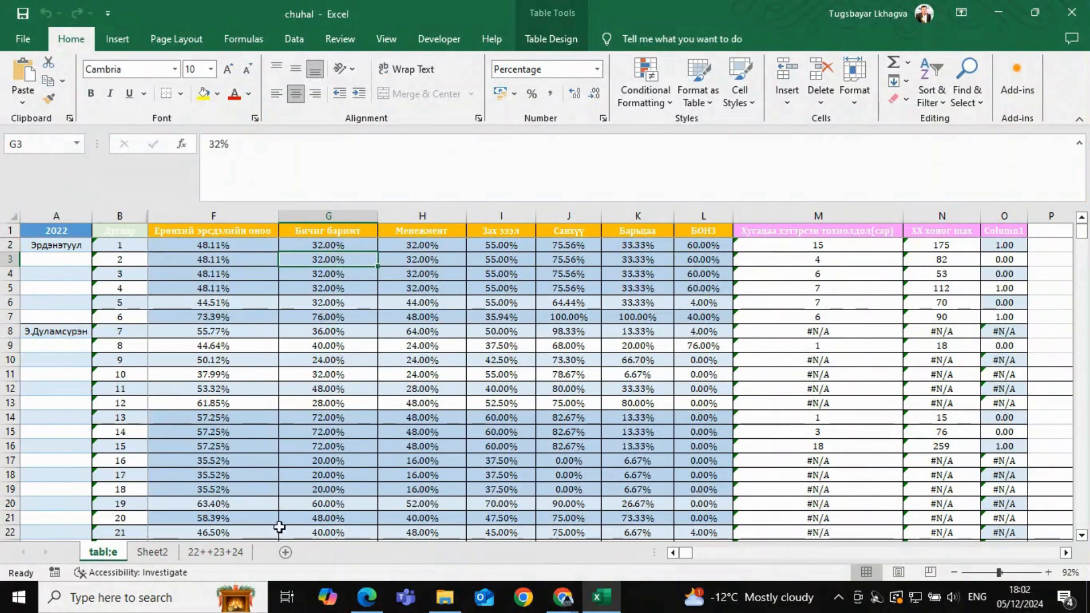
Step: Open the 22++23+24 sheet and look over the customer names and the first overdue-day values in column G
{"action": "left_click", "coordinate": [216, 552]}
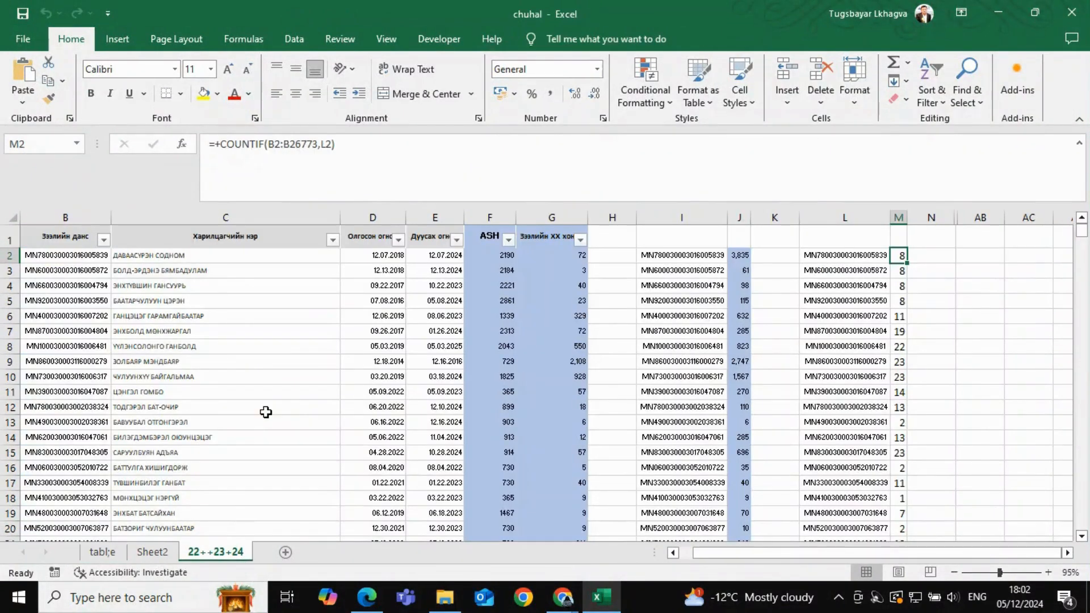
{"action": "left_click", "coordinate": [290, 312]}
{"action": "scroll", "coordinate": [290, 312], "scroll_direction": "right", "scroll_amount": 1}
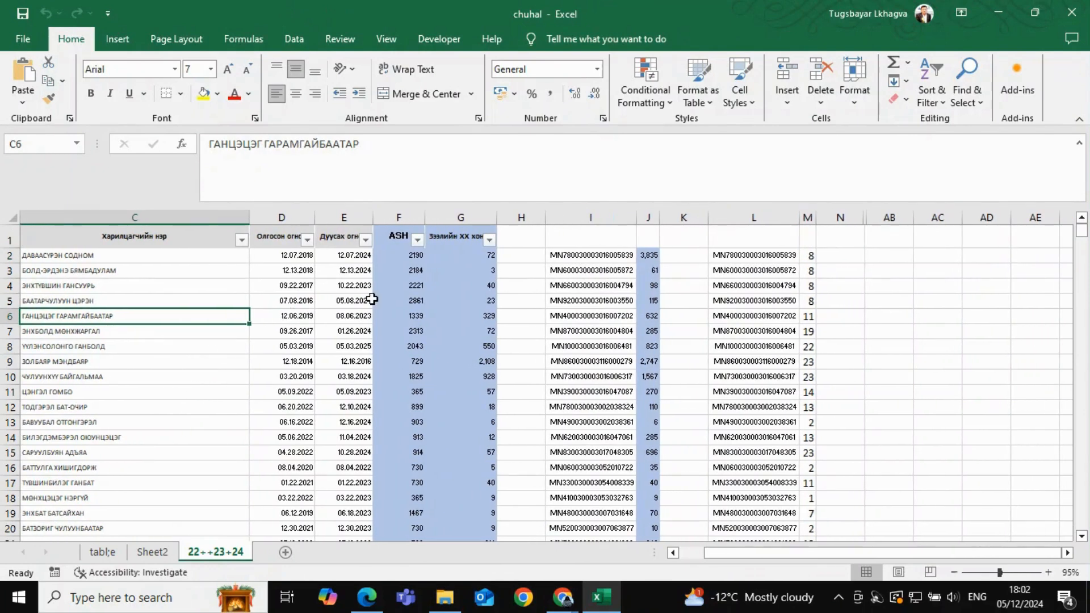
{"action": "left_click", "coordinate": [446, 276]}
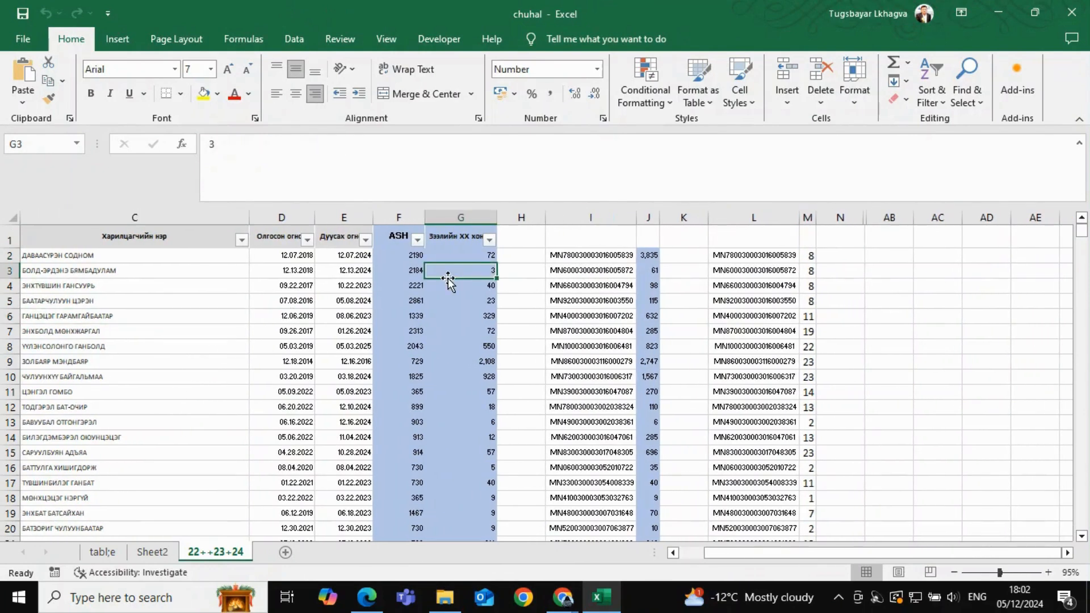
{"action": "key", "text": "Down"}
{"action": "key", "text": "Down"}
{"action": "key", "text": "Down"}
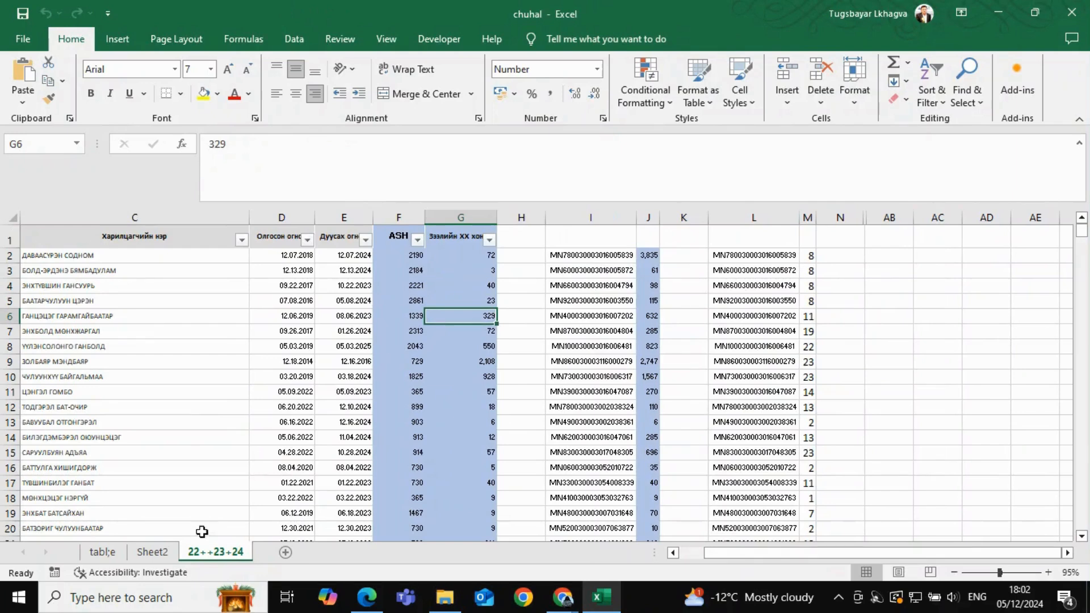
Step: Return to the tabl;e sheet and review each score in row 2, from the overall risk score to БОНЗ
{"action": "left_click", "coordinate": [108, 559]}
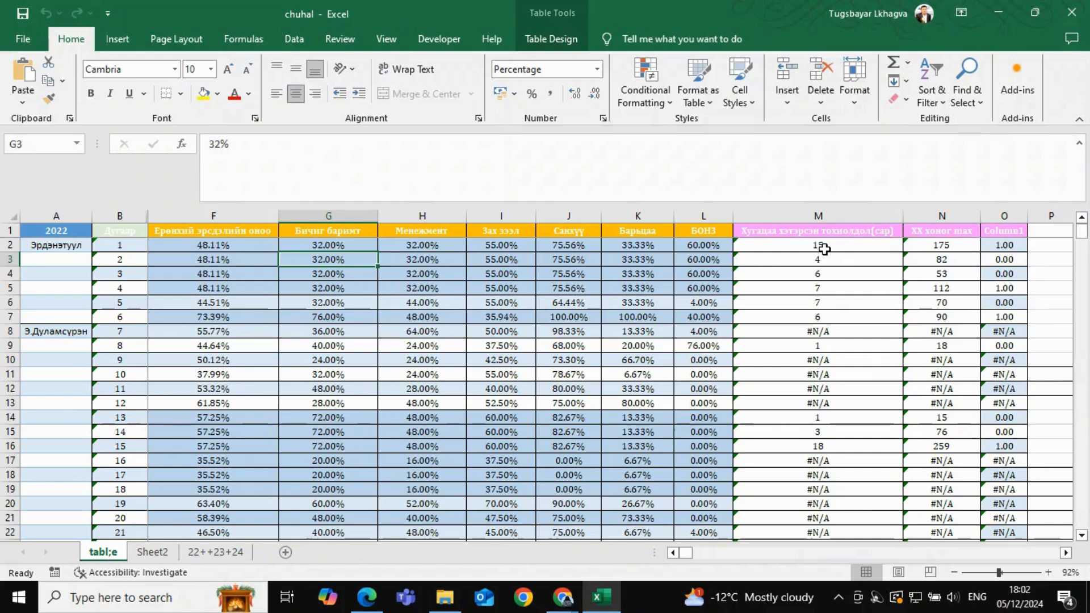
{"action": "key", "text": "Left"}
{"action": "key", "text": "Right"}
{"action": "key", "text": "Right"}
{"action": "key", "text": "Up"}
{"action": "key", "text": "Right"}
{"action": "key", "text": "Right"}
{"action": "key", "text": "Right"}
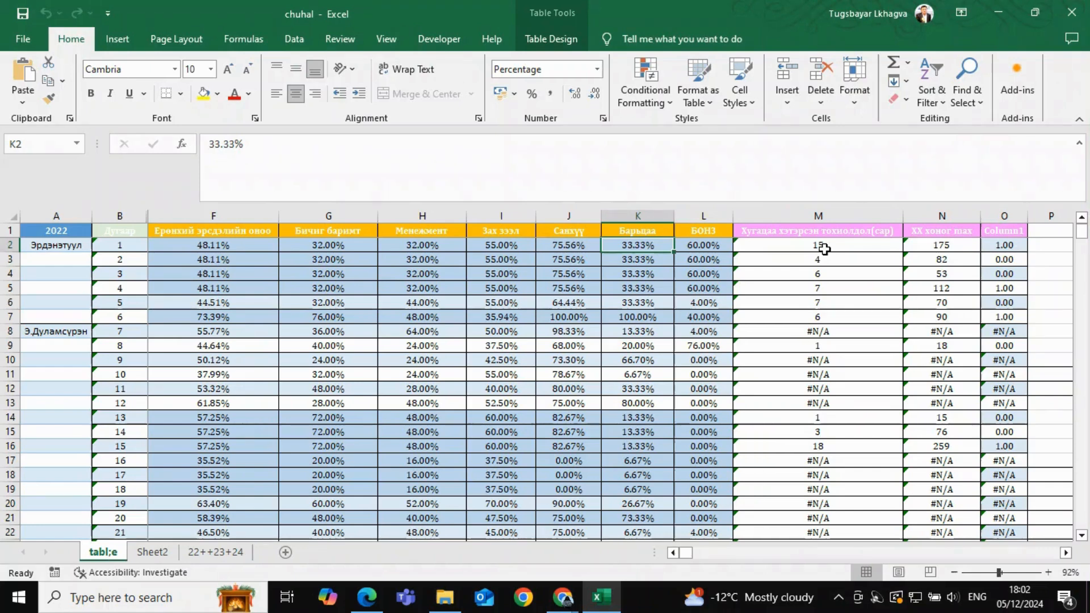
{"action": "key", "text": "Right"}
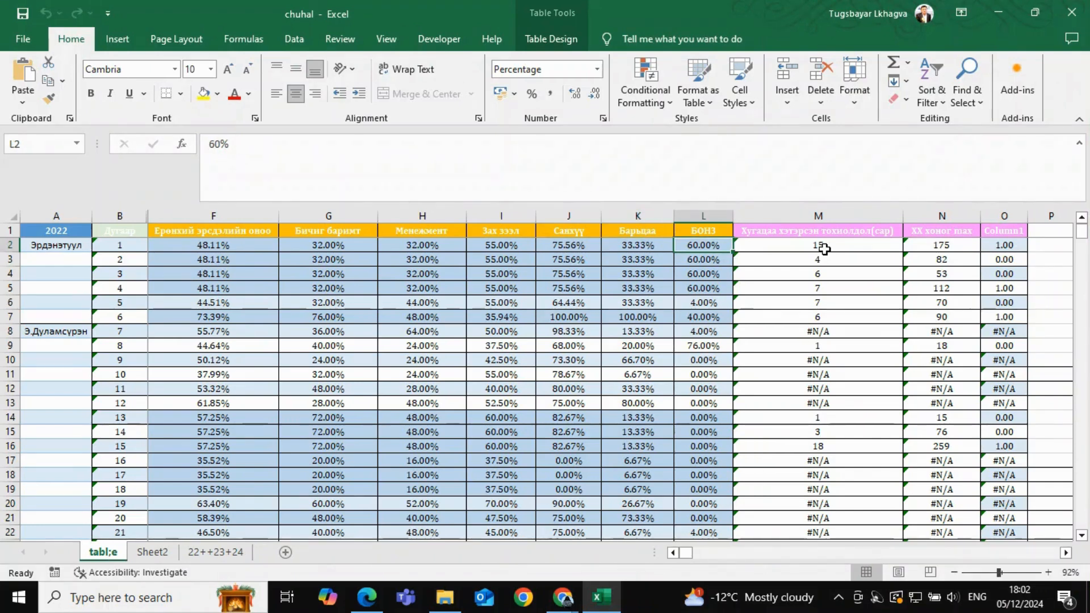
{"action": "key", "text": "Left"}
{"action": "key", "text": "Left"}
{"action": "key", "text": "Left"}
{"action": "key", "text": "Left"}
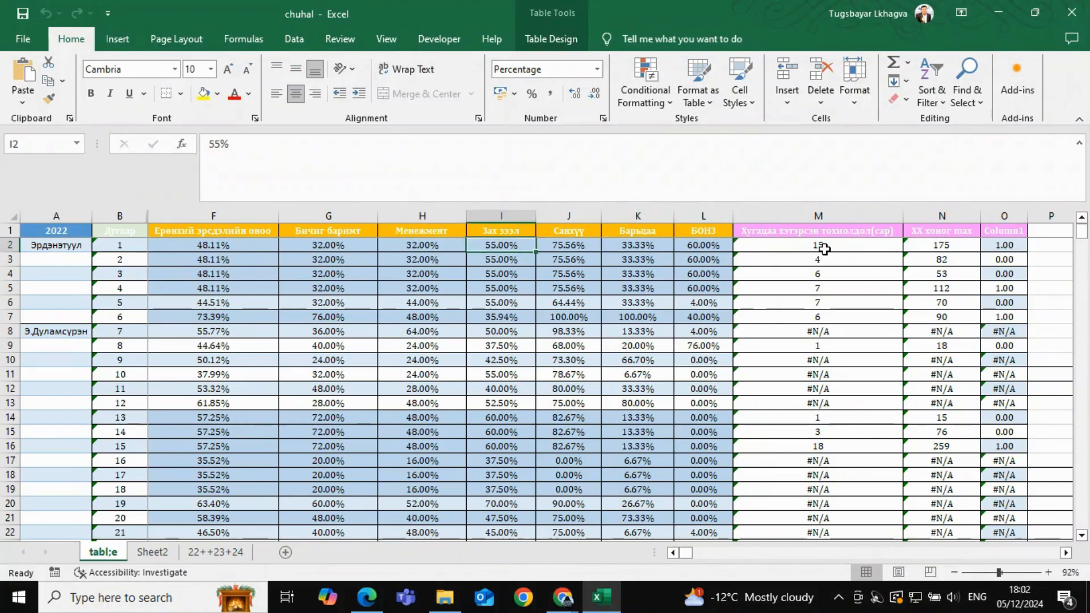
{"action": "key", "text": "Left"}
{"action": "key", "text": "Right"}
{"action": "key", "text": "Right"}
{"action": "key", "text": "Right"}
{"action": "key", "text": "Right"}
{"action": "key", "text": "Right"}
{"action": "key", "text": "Right"}
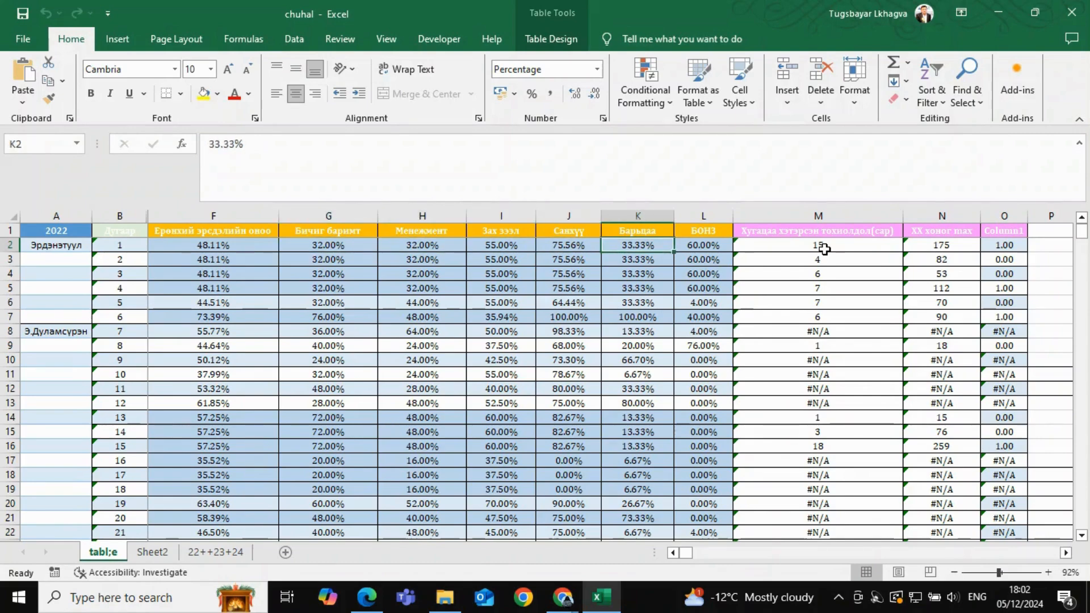
{"action": "key", "text": "Left"}
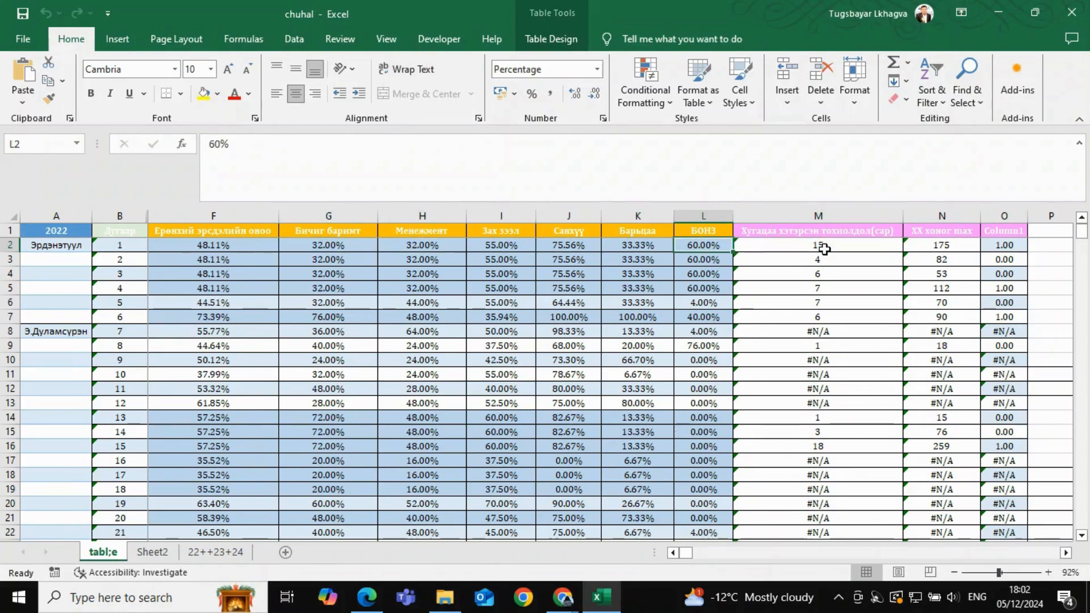
Step: On the 22++23+24 sheet, check the account in I2 and the full extent of the loan account list in column B
{"action": "left_click", "coordinate": [215, 553]}
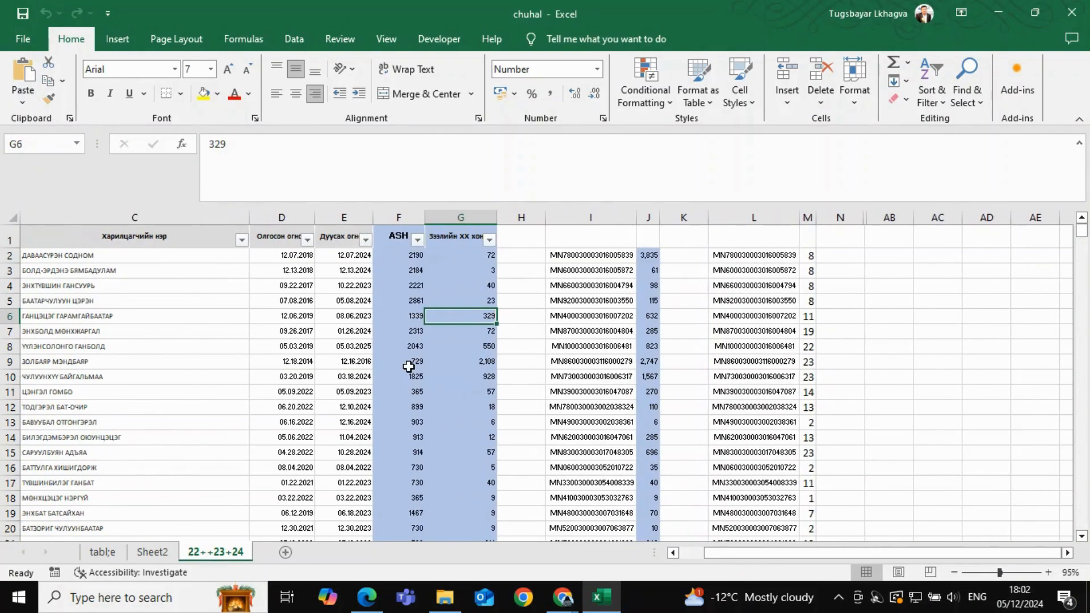
{"action": "left_click", "coordinate": [615, 255]}
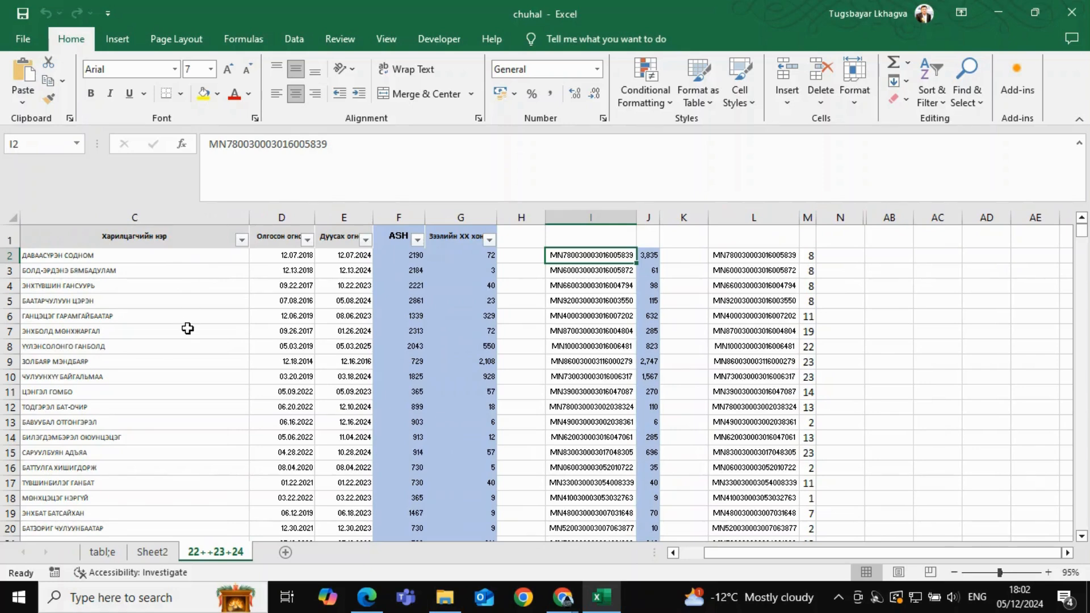
{"action": "scroll", "coordinate": [187, 326], "scroll_direction": "left", "scroll_amount": 2}
{"action": "left_click", "coordinate": [165, 258]}
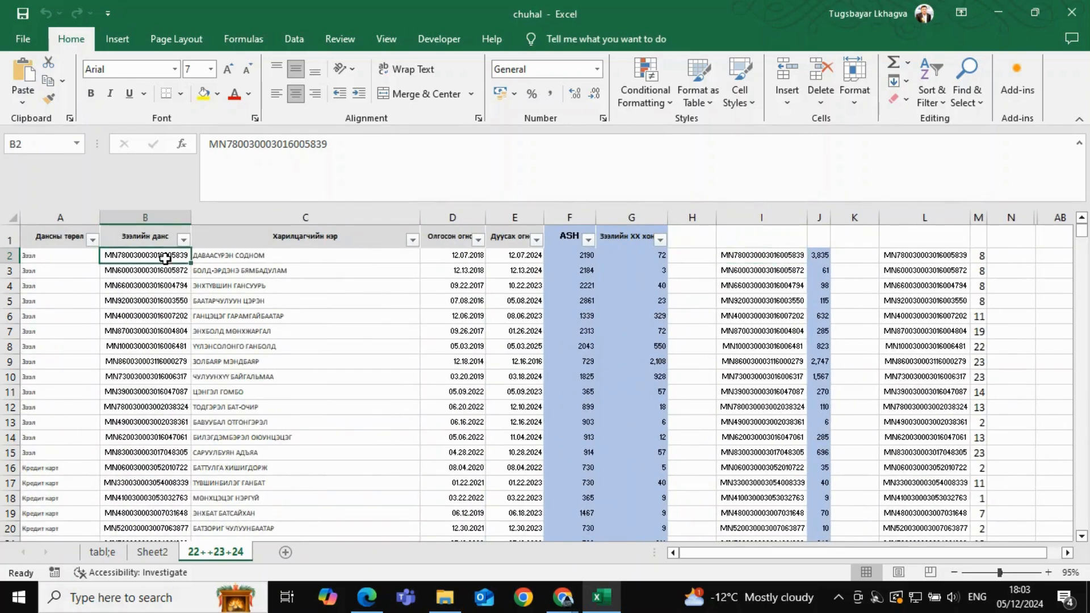
{"action": "key", "text": "ctrl+shift+Down"}
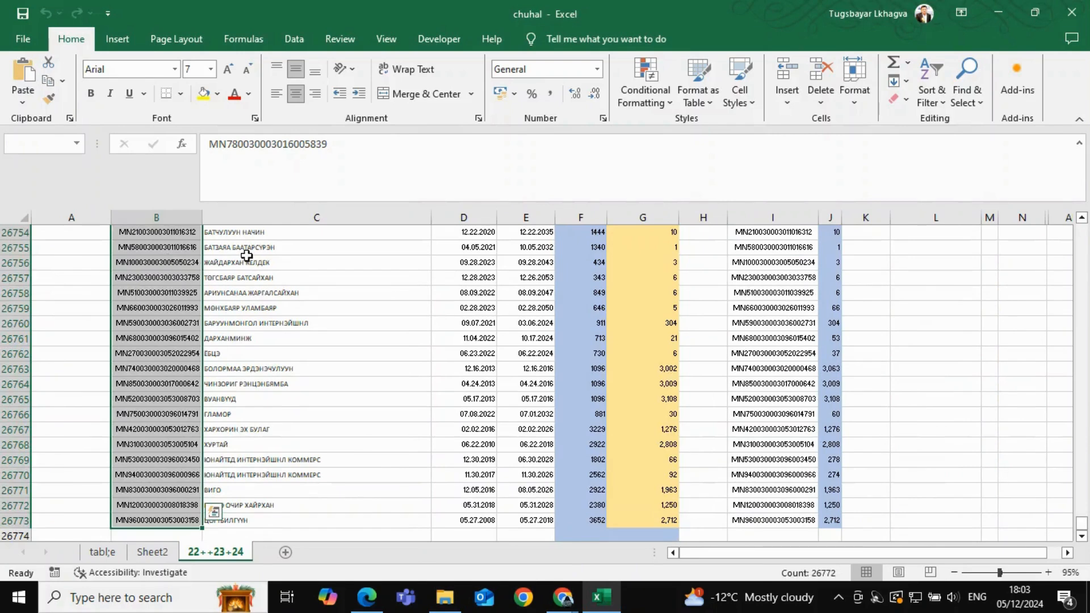
{"action": "key", "text": "ctrl+shift+Up"}
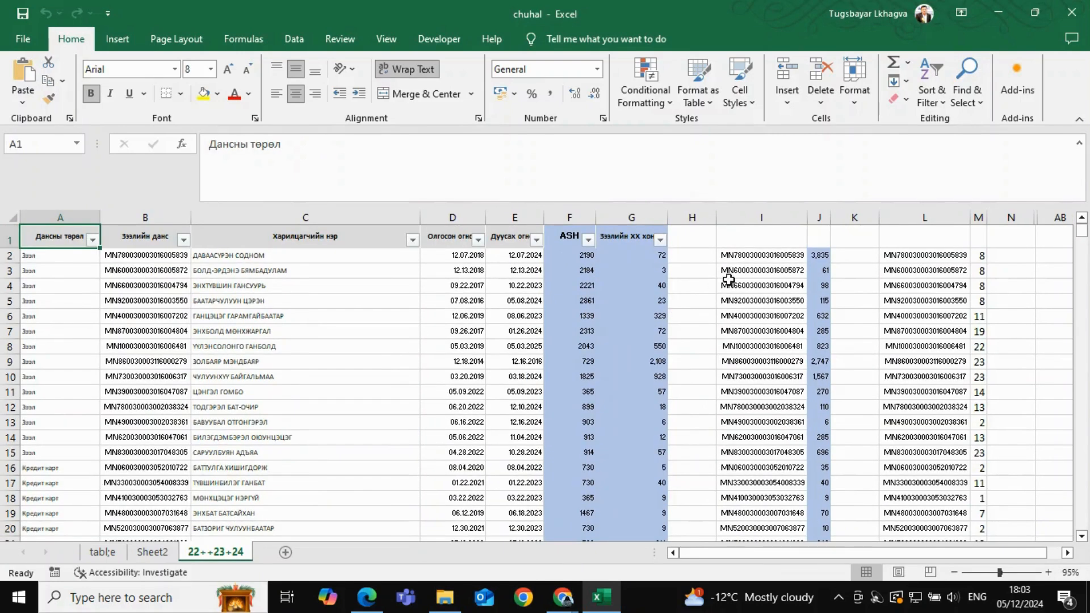
Step: Inspect the MAX-IF formula in J2 and its highlighted ranges in edit mode, and re-enter it without changes
{"action": "left_click", "coordinate": [745, 259]}
{"action": "key", "text": "Right"}
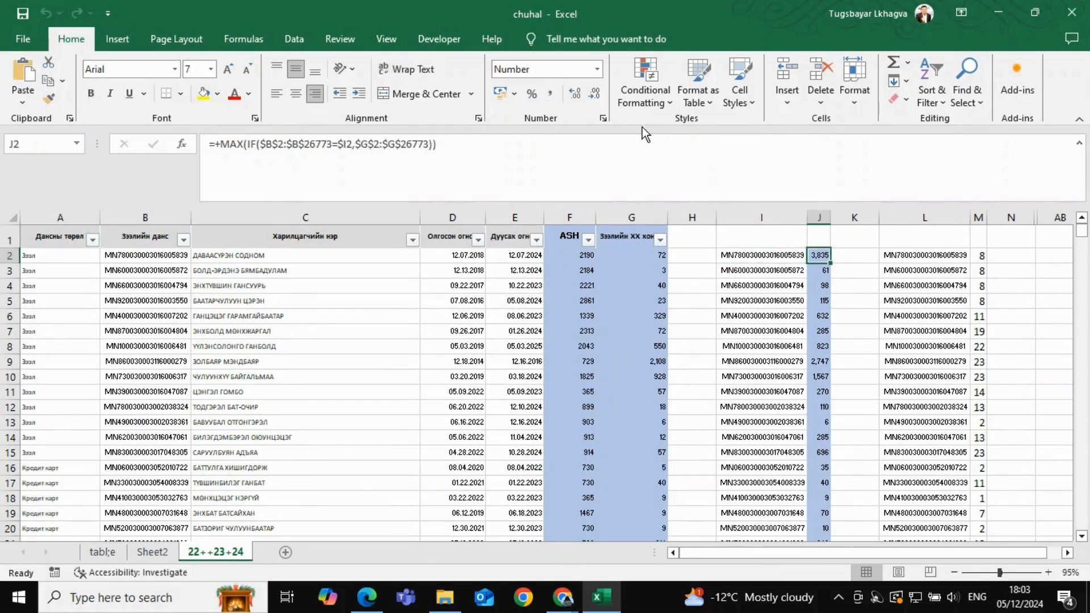
{"action": "left_click", "coordinate": [618, 150]}
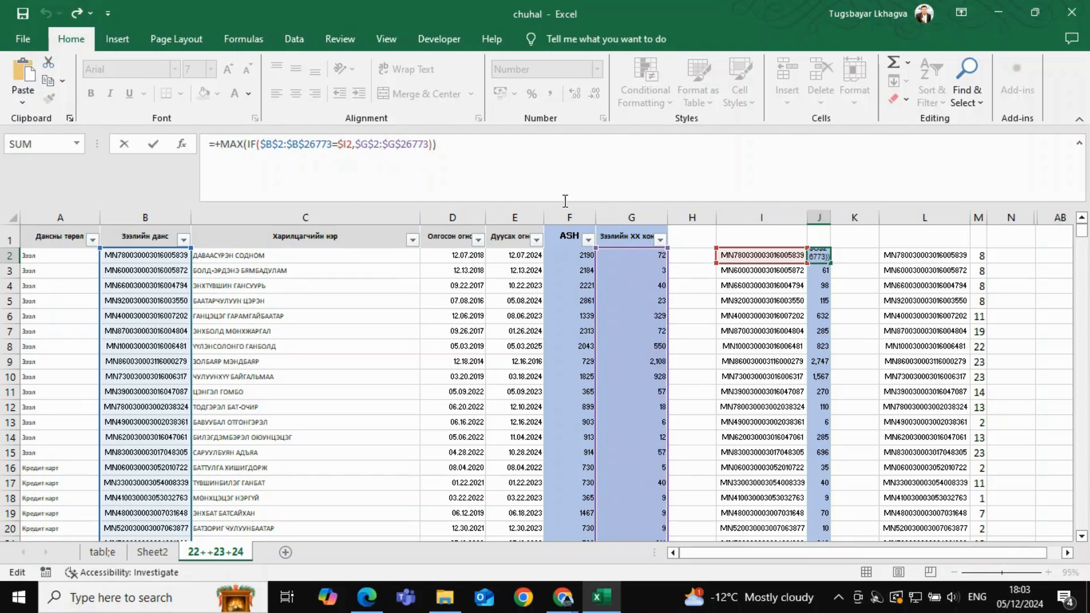
{"action": "key", "text": "ctrl+shift+Return"}
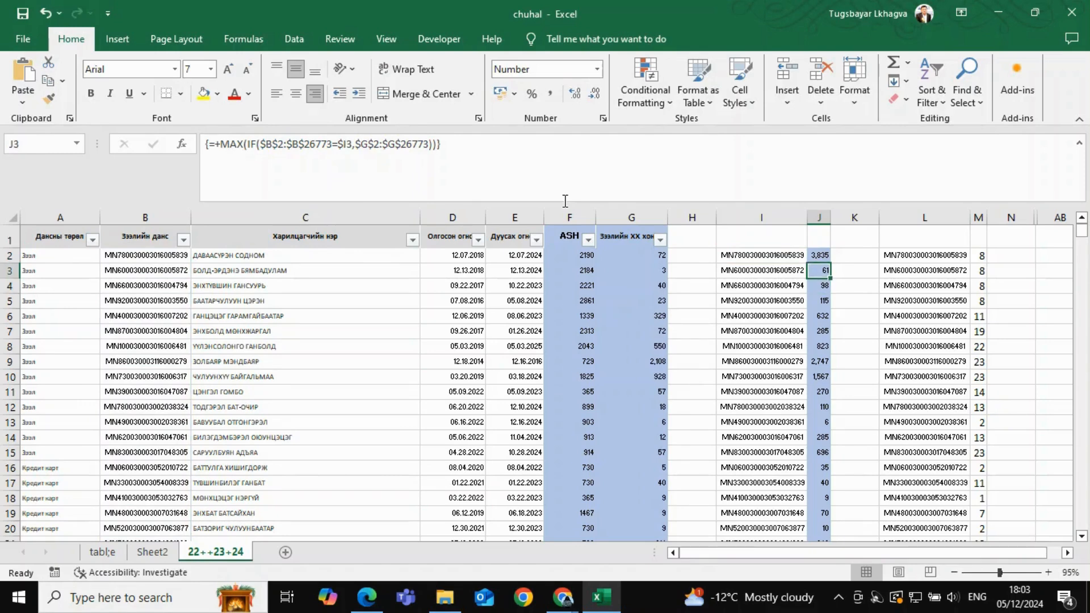
{"action": "key", "text": "Up"}
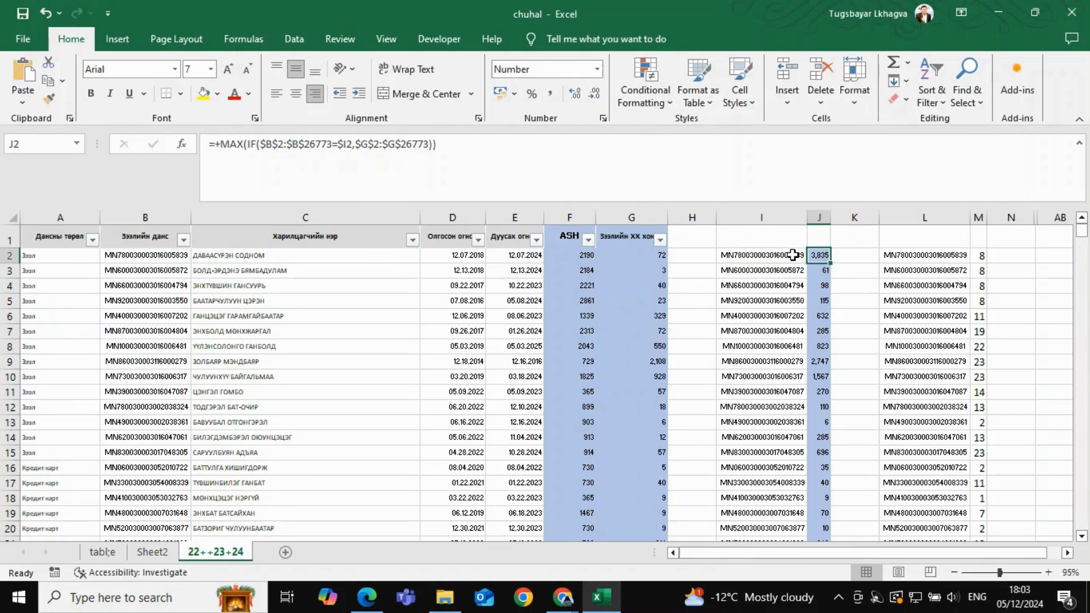
Step: Compare the accounts in column I and their maximum overdue days in column J with the account lists in columns L and B
{"action": "left_click", "coordinate": [793, 255]}
{"action": "scroll", "coordinate": [816, 288], "scroll_direction": "right", "scroll_amount": 3}
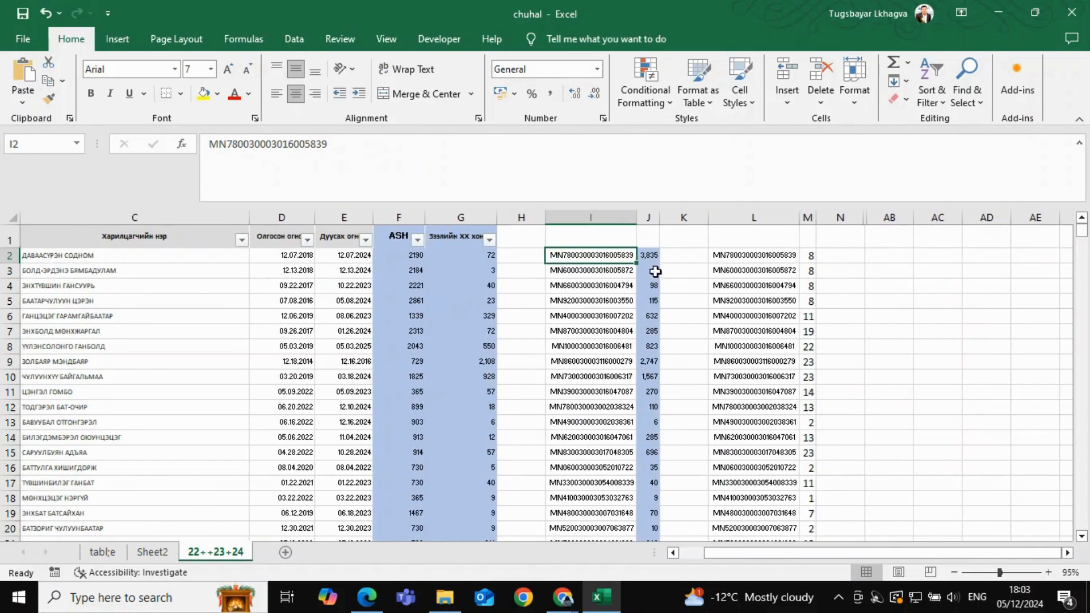
{"action": "left_click", "coordinate": [651, 257]}
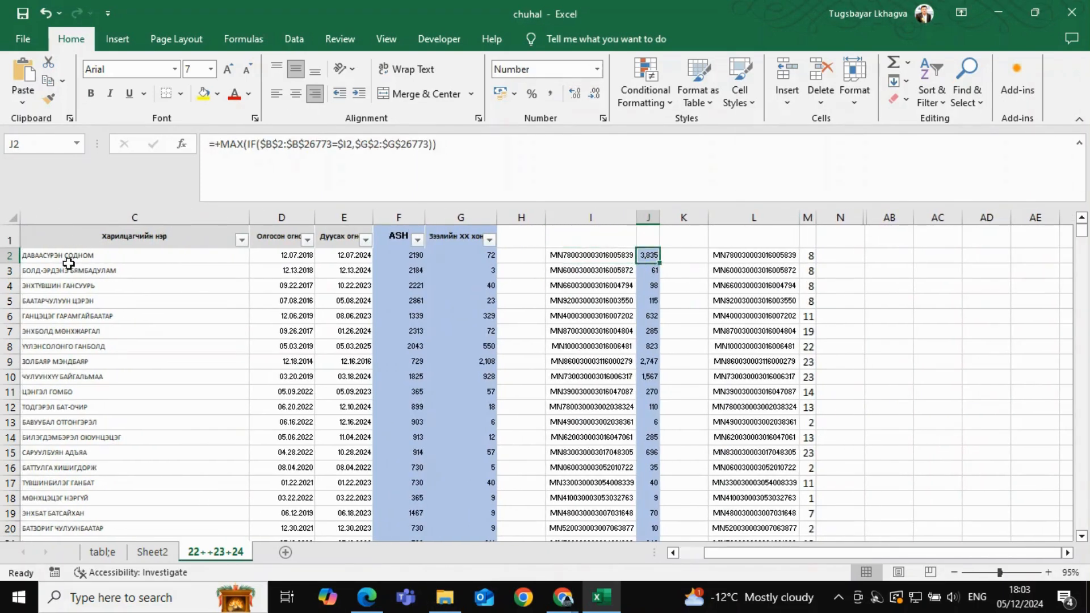
{"action": "left_click", "coordinate": [604, 260]}
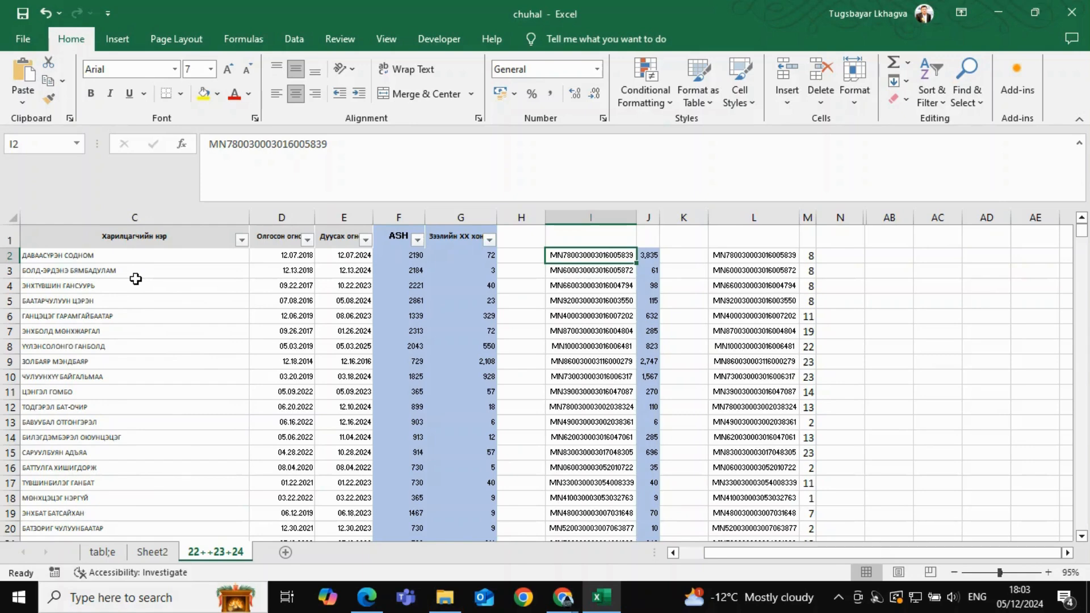
{"action": "key", "text": "Right"}
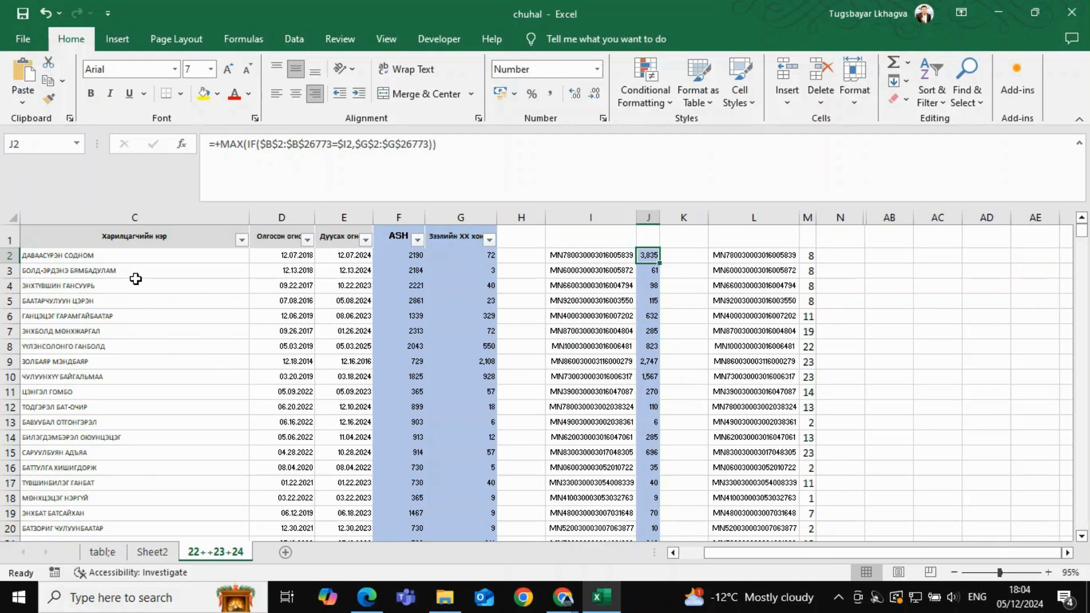
{"action": "key", "text": "Down"}
{"action": "key", "text": "Down"}
{"action": "key", "text": "Down"}
{"action": "key", "text": "Up"}
{"action": "key", "text": "Up"}
{"action": "key", "text": "Up"}
{"action": "key", "text": "Right"}
{"action": "key", "text": "Right"}
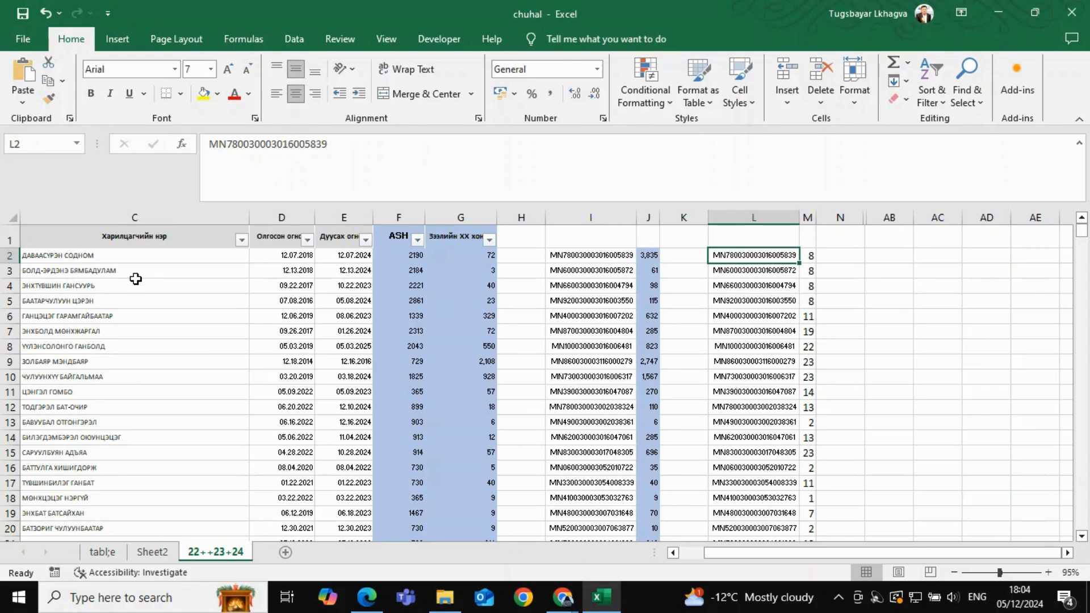
{"action": "scroll", "coordinate": [252, 334], "scroll_direction": "left", "scroll_amount": 3}
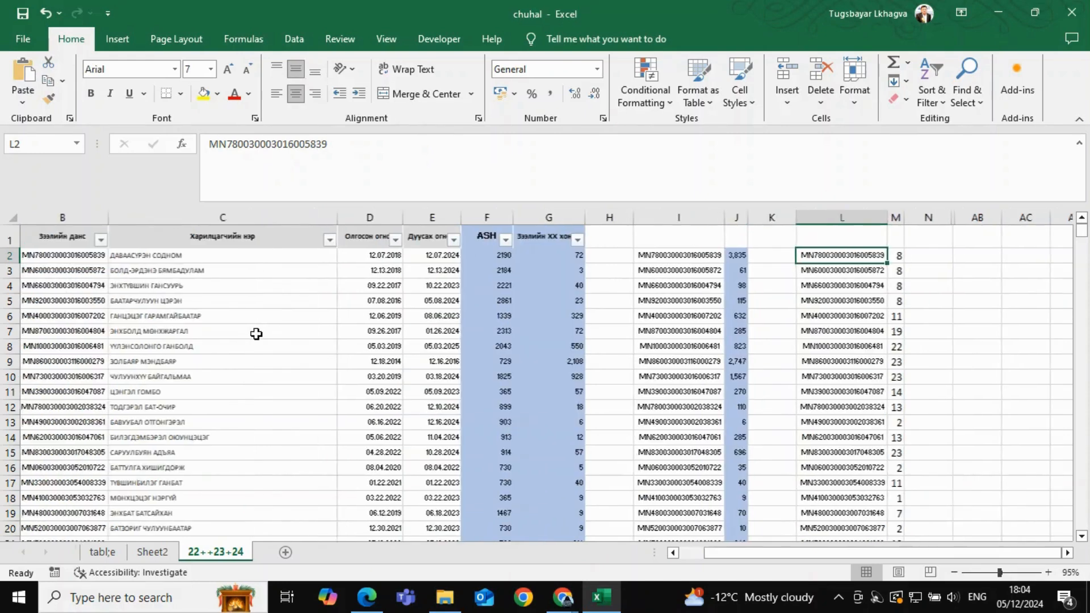
{"action": "left_click", "coordinate": [168, 259]}
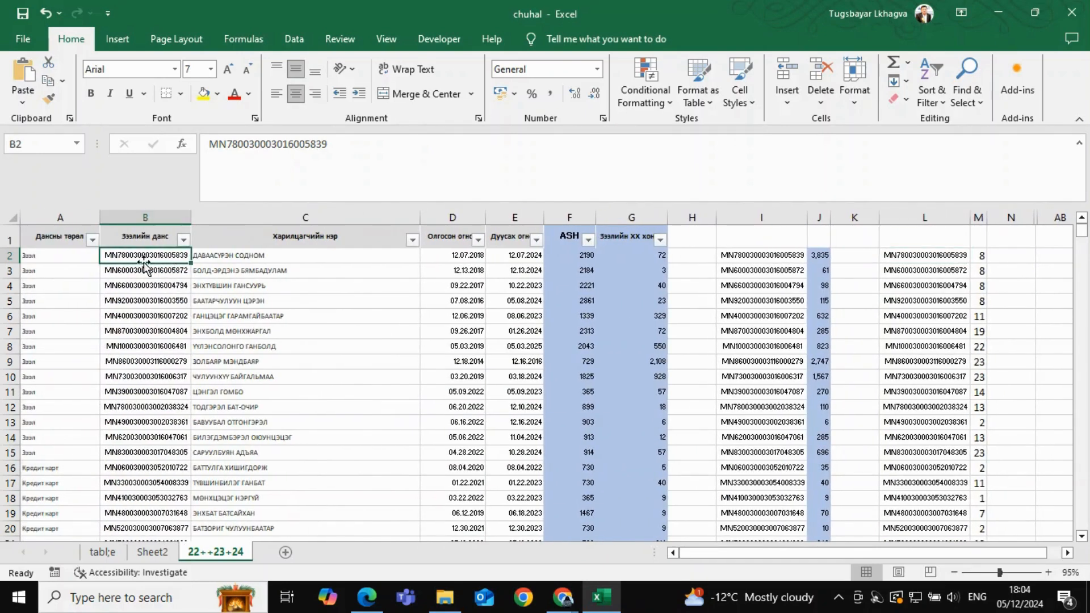
Step: On the 22++23+24 sheet, compare the full loan account list in column B with the account list starting at L2
{"action": "left_click", "coordinate": [218, 256]}
{"action": "left_click", "coordinate": [167, 259]}
{"action": "scroll", "coordinate": [285, 327], "scroll_direction": "down", "scroll_amount": 20}
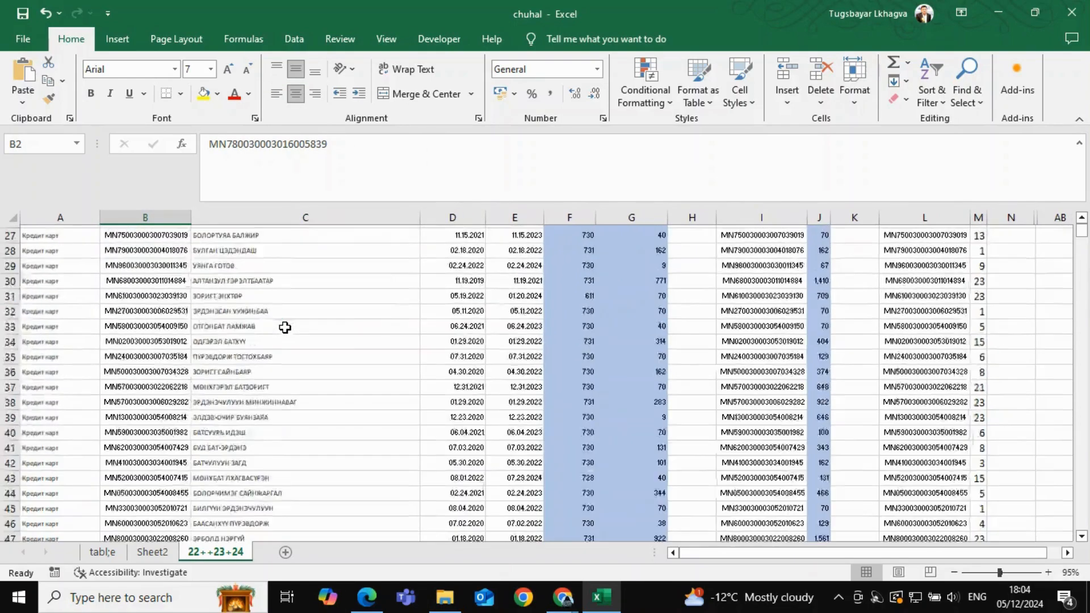
{"action": "scroll", "coordinate": [285, 327], "scroll_direction": "up", "scroll_amount": 20}
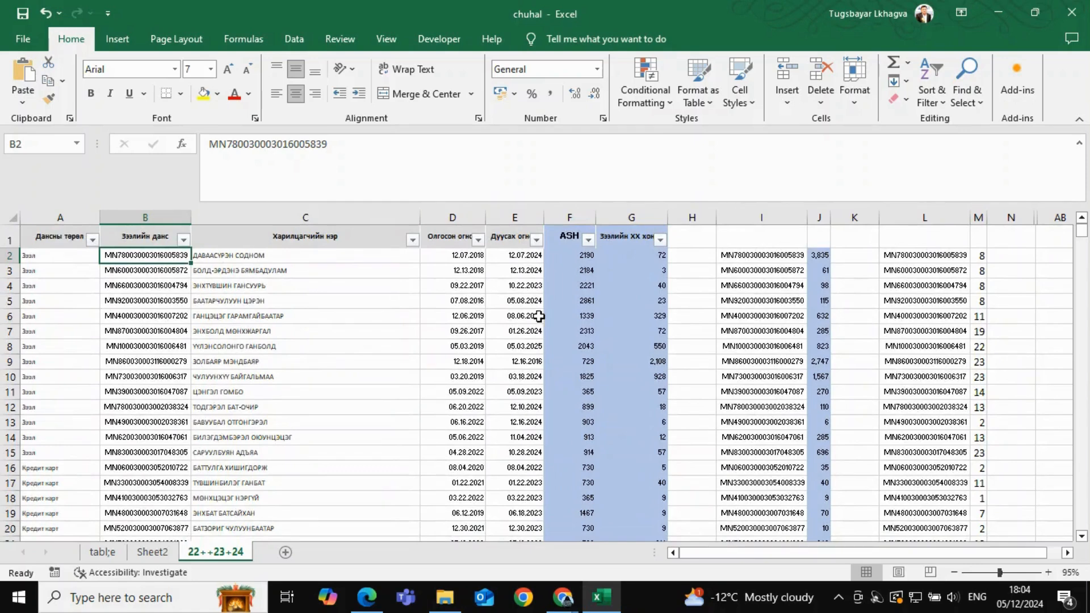
{"action": "scroll", "coordinate": [711, 337], "scroll_direction": "right", "scroll_amount": 3}
{"action": "scroll", "coordinate": [712, 339], "scroll_direction": "left", "scroll_amount": 2}
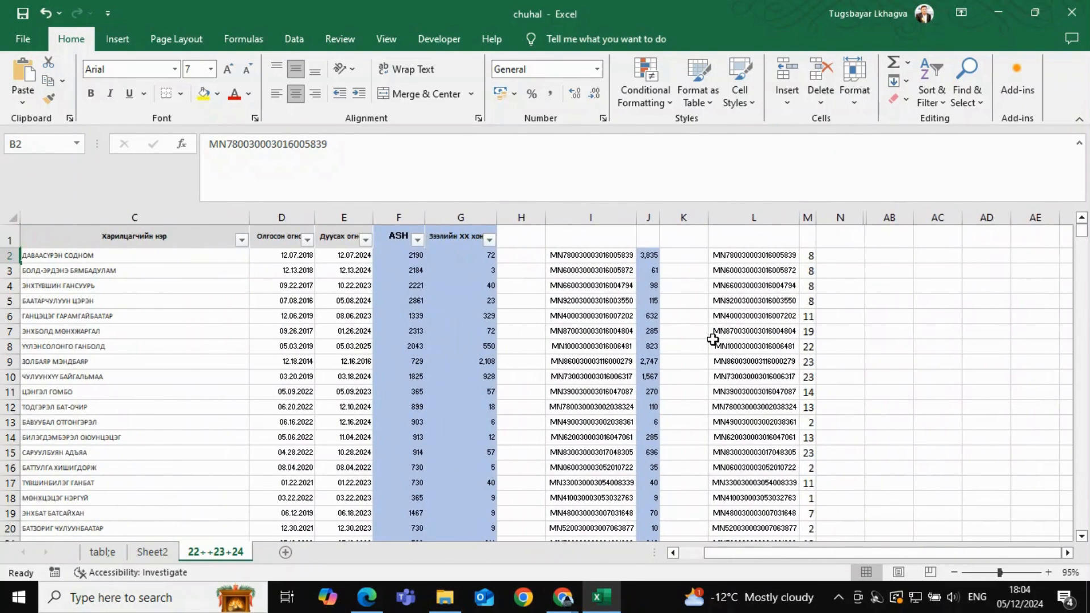
{"action": "left_click", "coordinate": [777, 257]}
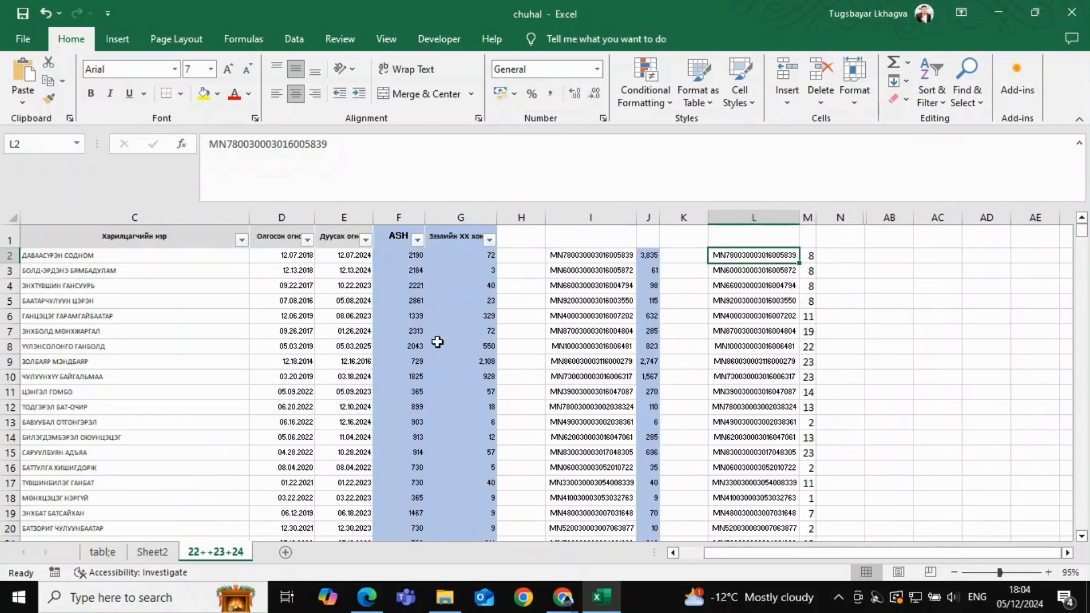
{"action": "scroll", "coordinate": [107, 285], "scroll_direction": "left", "scroll_amount": 2}
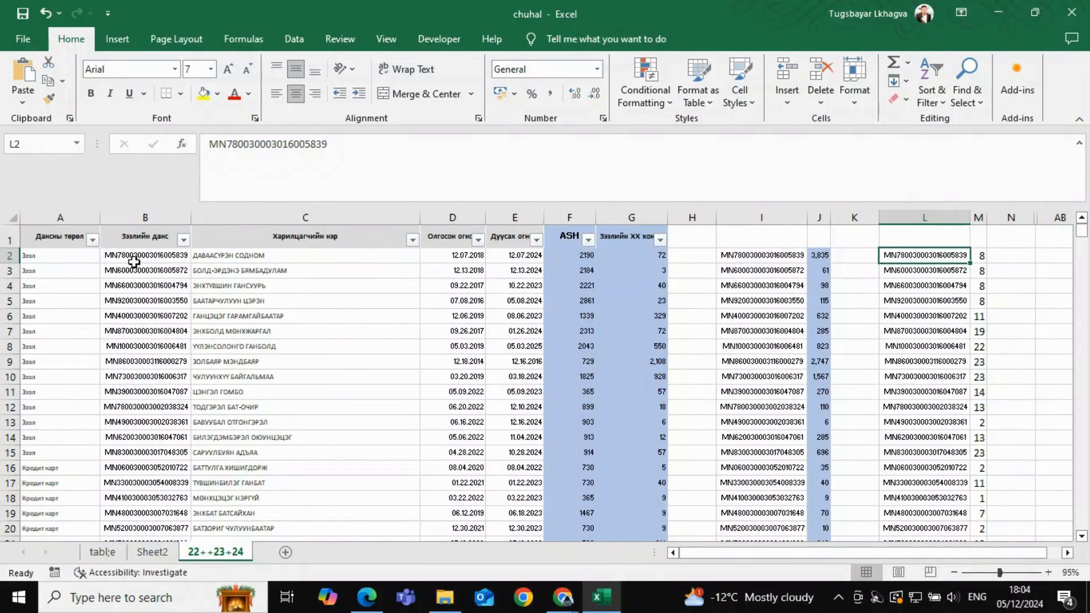
Step: Copy all loan accounts from B2 down to the end of column B and paste them starting at AB2
{"action": "left_click", "coordinate": [136, 261]}
{"action": "key", "text": "ctrl+shift+Down"}
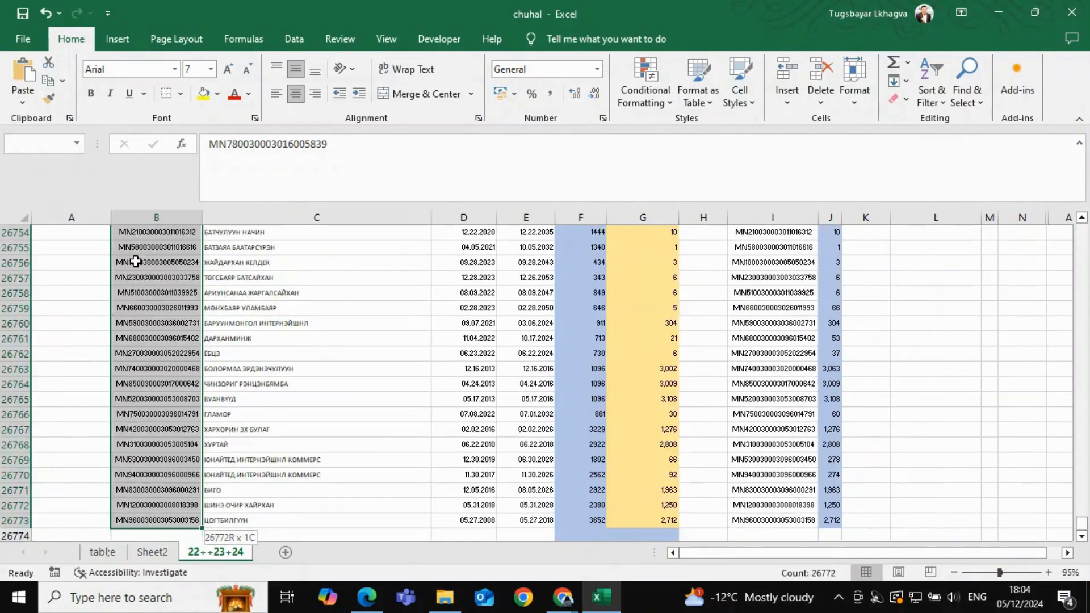
{"action": "key", "text": "ctrl+c"}
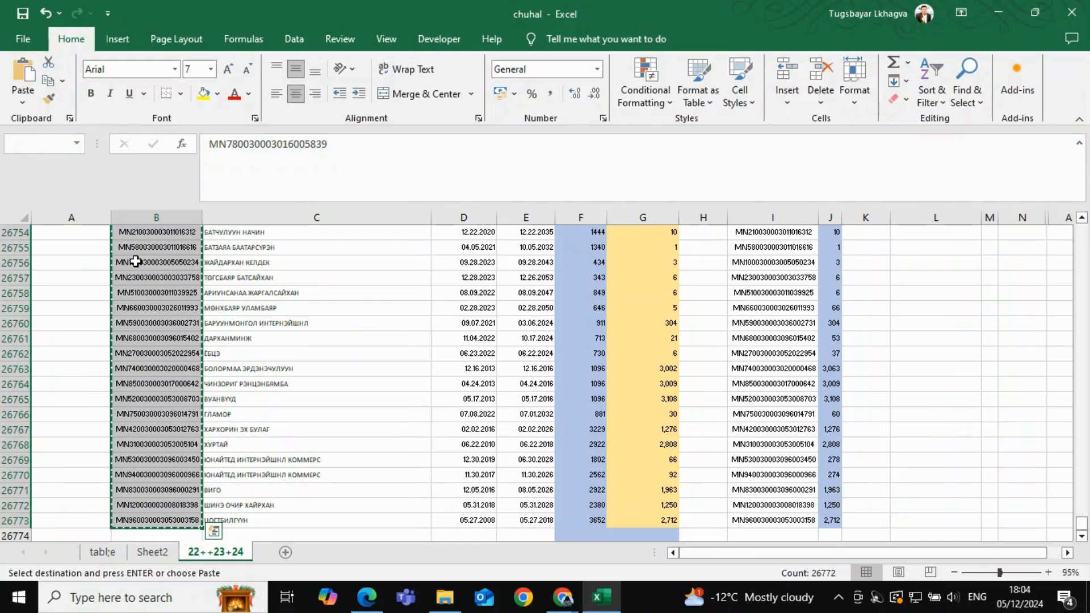
{"action": "scroll", "coordinate": [445, 383], "scroll_direction": "up", "scroll_amount": 20}
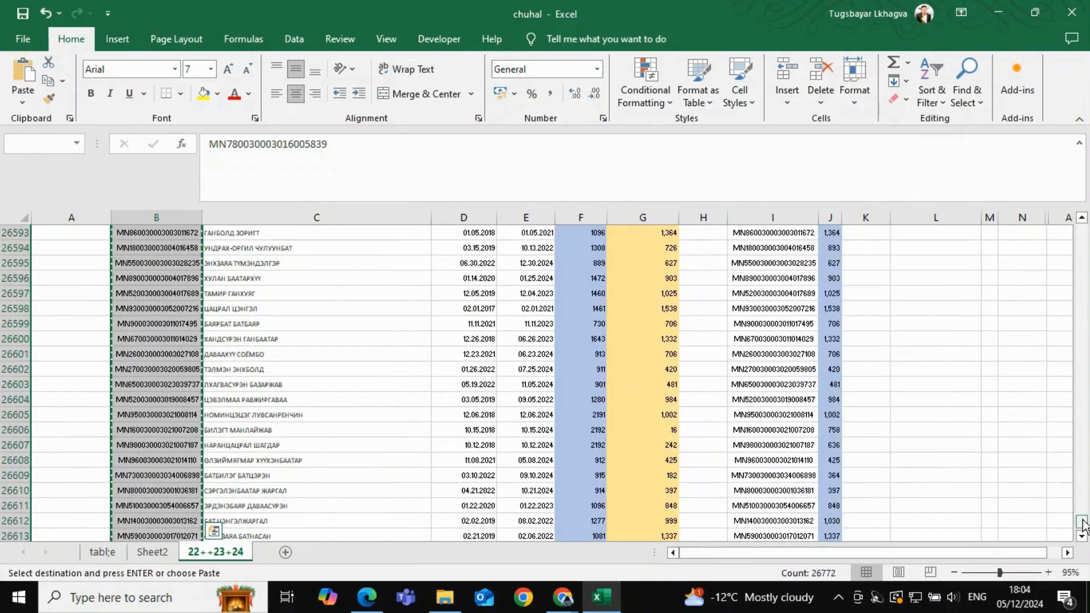
{"action": "left_click_drag", "start_coordinate": [1081, 523], "coordinate": [1080, 230]}
{"action": "scroll", "coordinate": [886, 284], "scroll_direction": "right", "scroll_amount": 2}
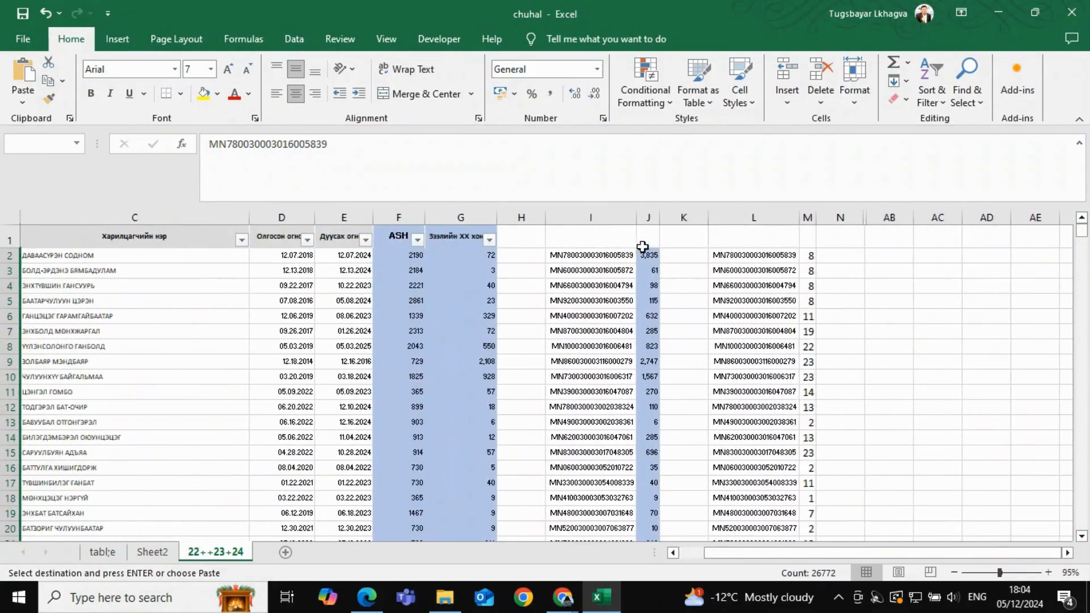
{"action": "left_click", "coordinate": [900, 257]}
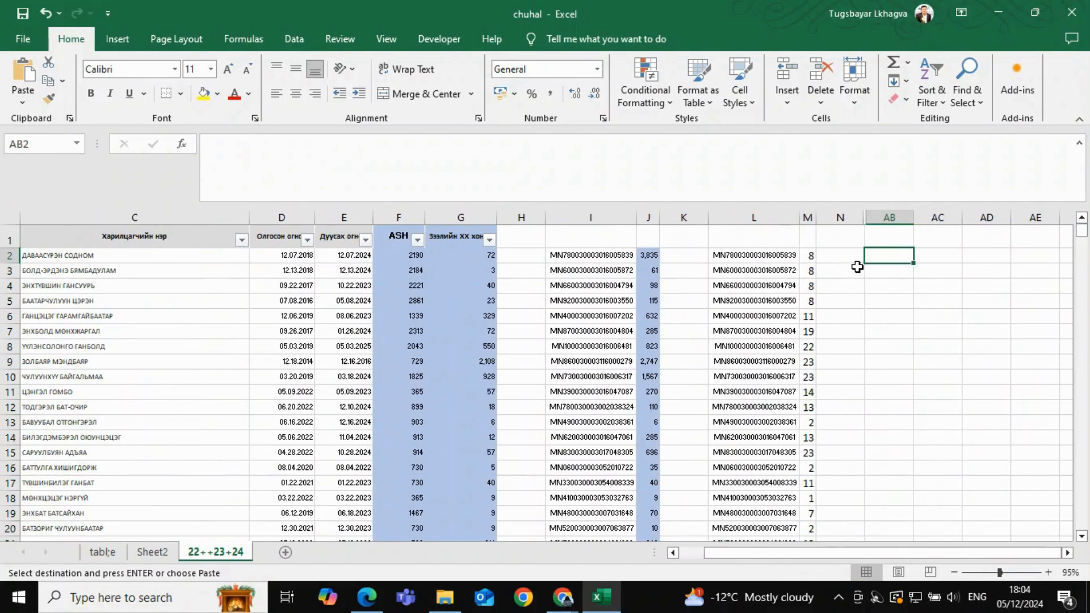
{"action": "key", "text": "ctrl+v"}
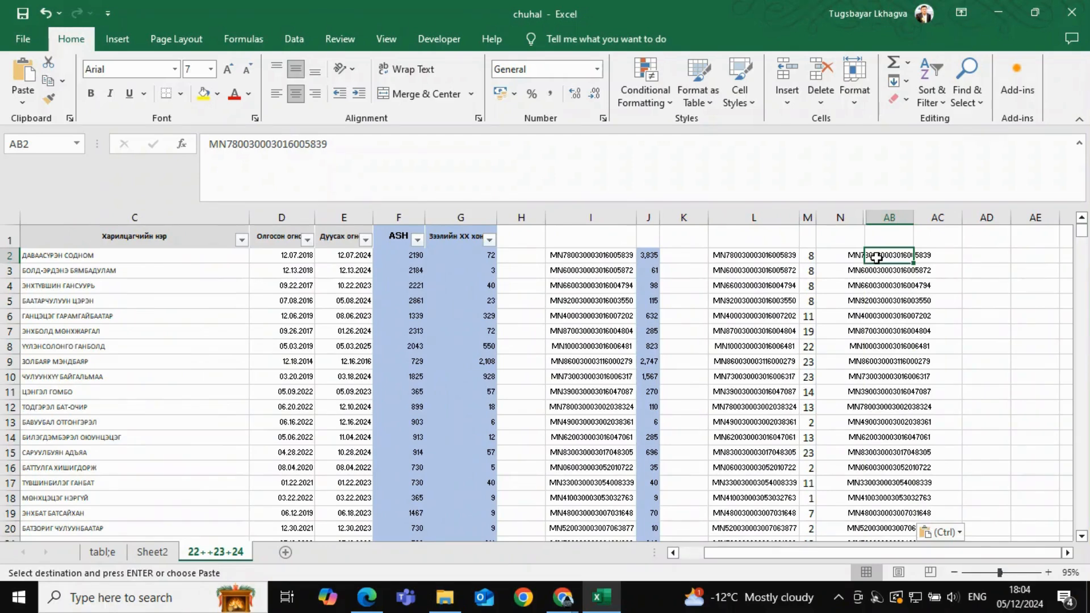
Step: Remove the duplicate account numbers from the pasted list in column AB, treating the data as having no headers
{"action": "key", "text": "ctrl+shift+Down"}
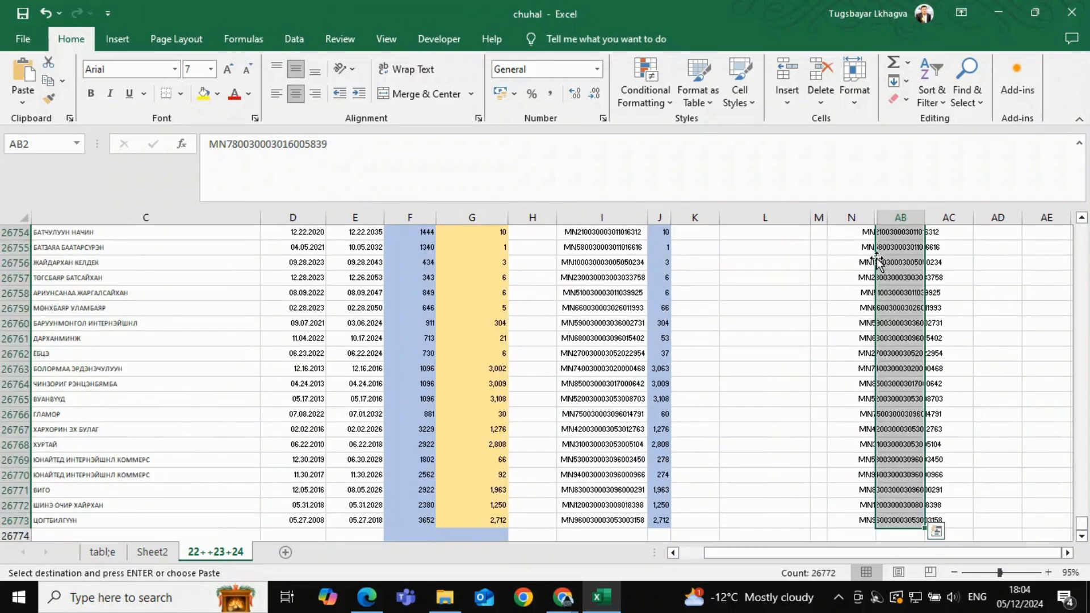
{"action": "left_click", "coordinate": [294, 39]}
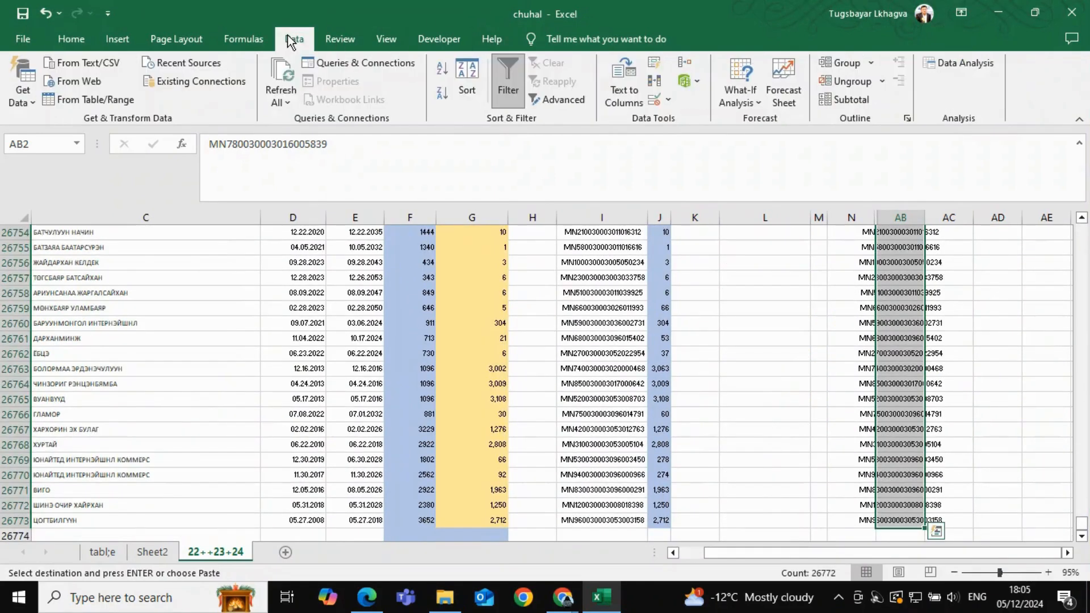
{"action": "left_click", "coordinate": [656, 82]}
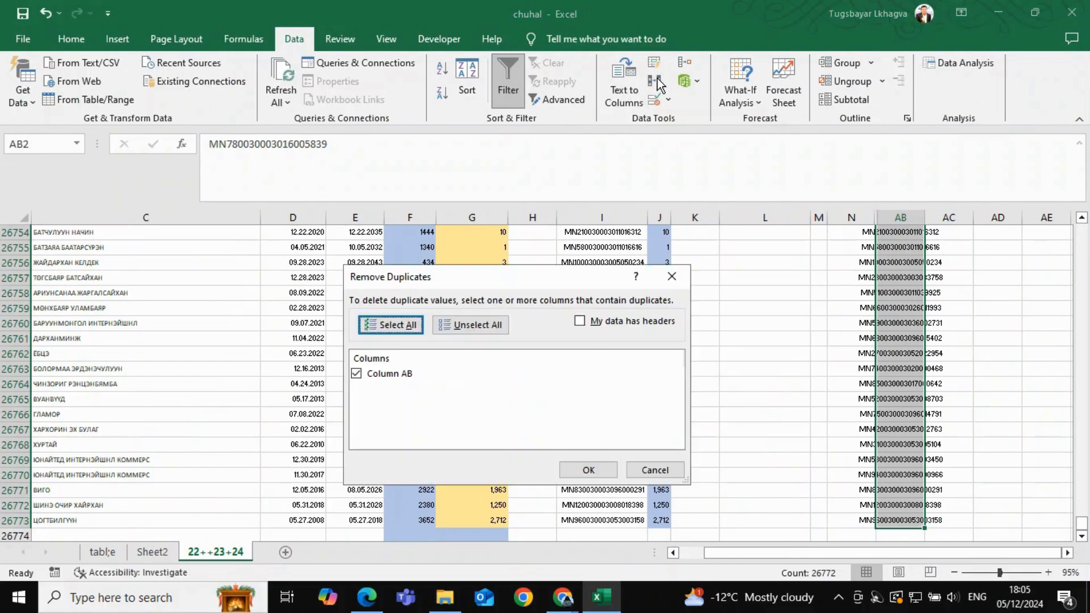
{"action": "left_click", "coordinate": [579, 474]}
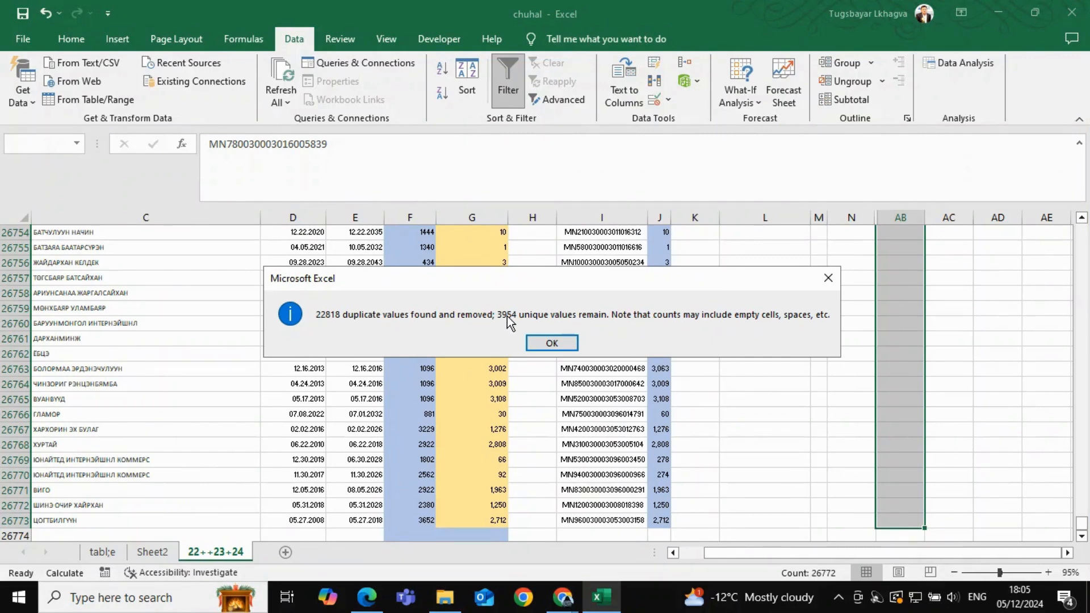
{"action": "left_click", "coordinate": [537, 343]}
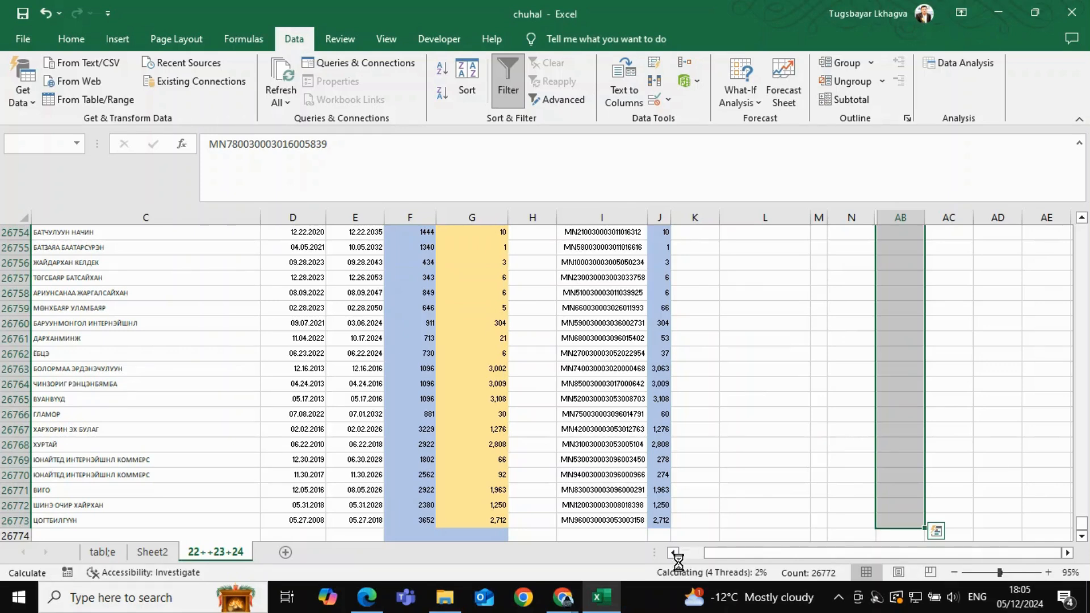
{"action": "left_click", "coordinate": [573, 607]}
{"action": "left_click", "coordinate": [485, 509]}
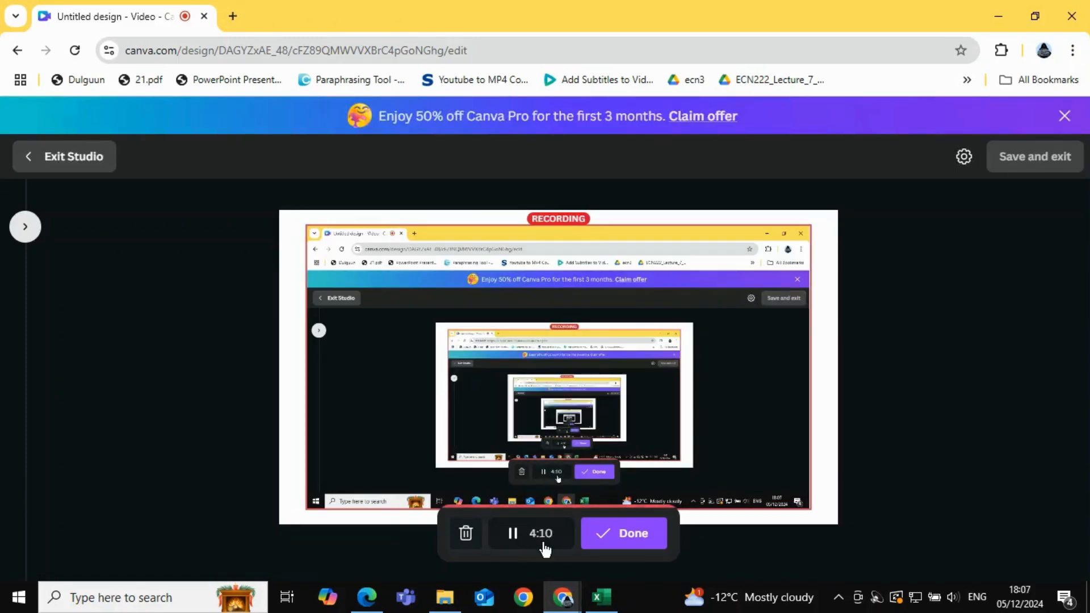
{"action": "left_click", "coordinate": [1000, 12]}
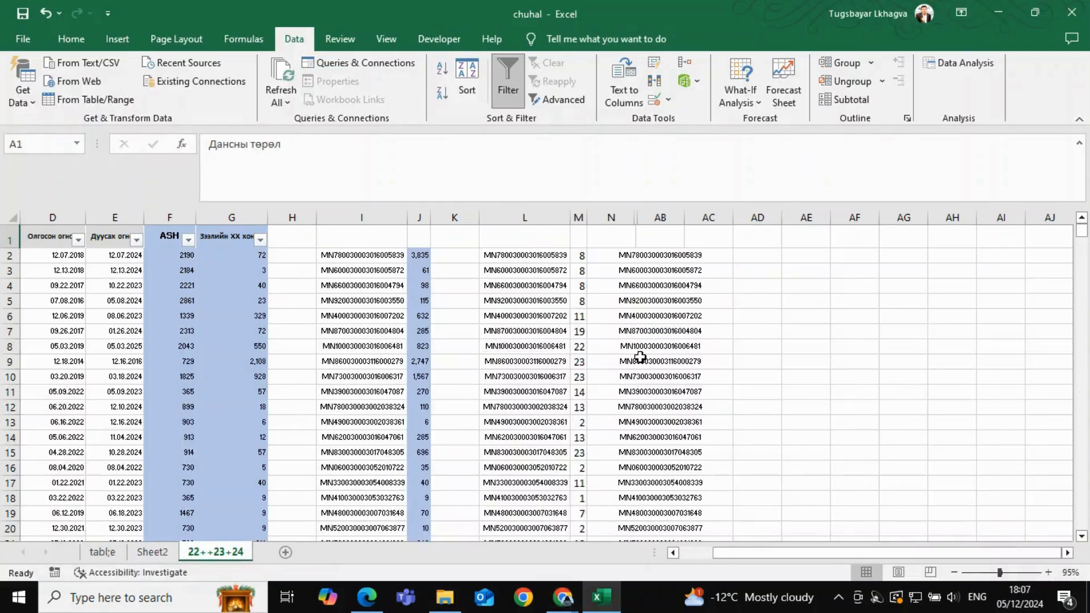
Step: Check the full extent of the deduplicated account list in column AB against the account list in column L
{"action": "left_click", "coordinate": [645, 254]}
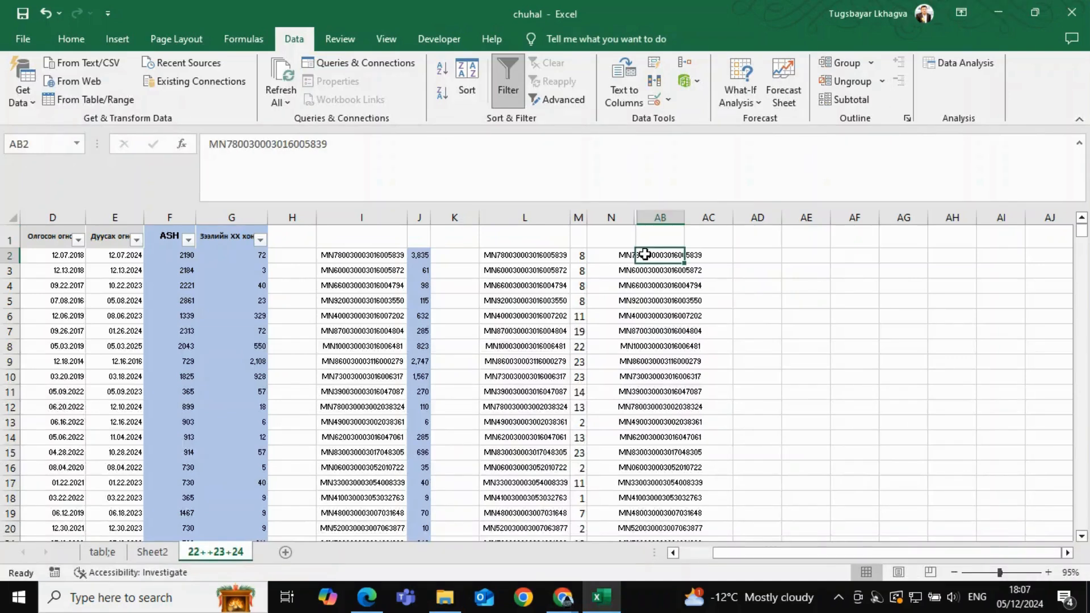
{"action": "key", "text": "Down"}
{"action": "key", "text": "Up"}
{"action": "key", "text": "ctrl+shift+Down"}
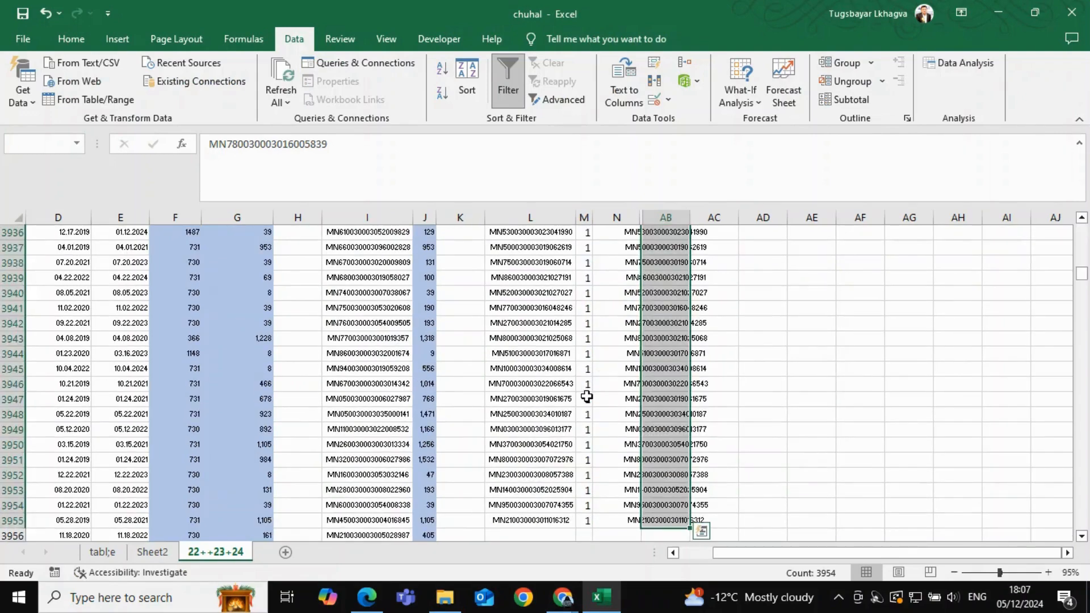
{"action": "scroll", "coordinate": [382, 394], "scroll_direction": "left", "scroll_amount": 2}
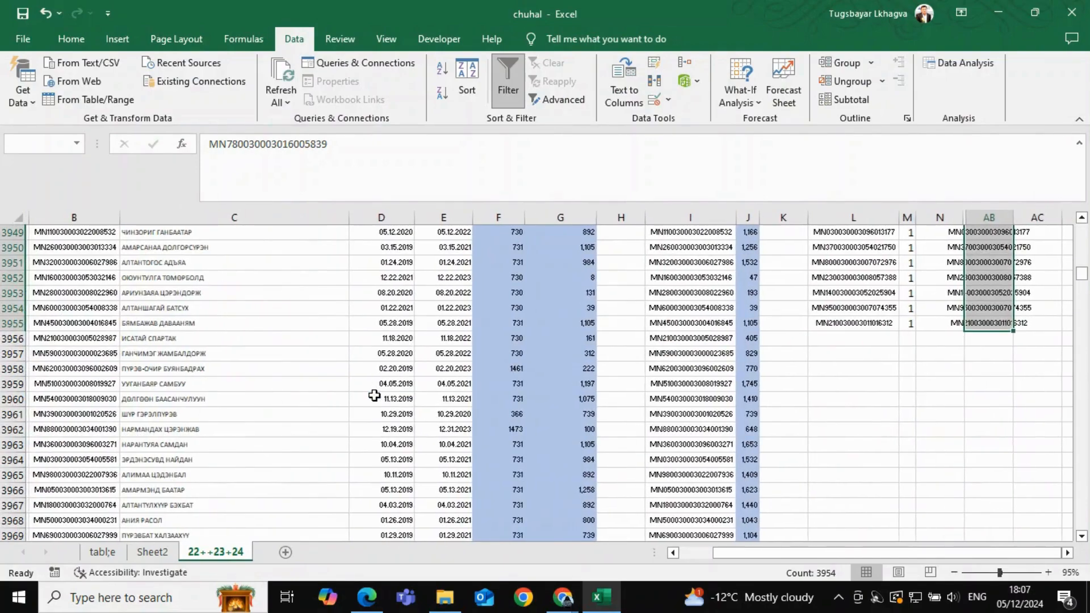
{"action": "scroll", "coordinate": [374, 396], "scroll_direction": "right", "scroll_amount": 1}
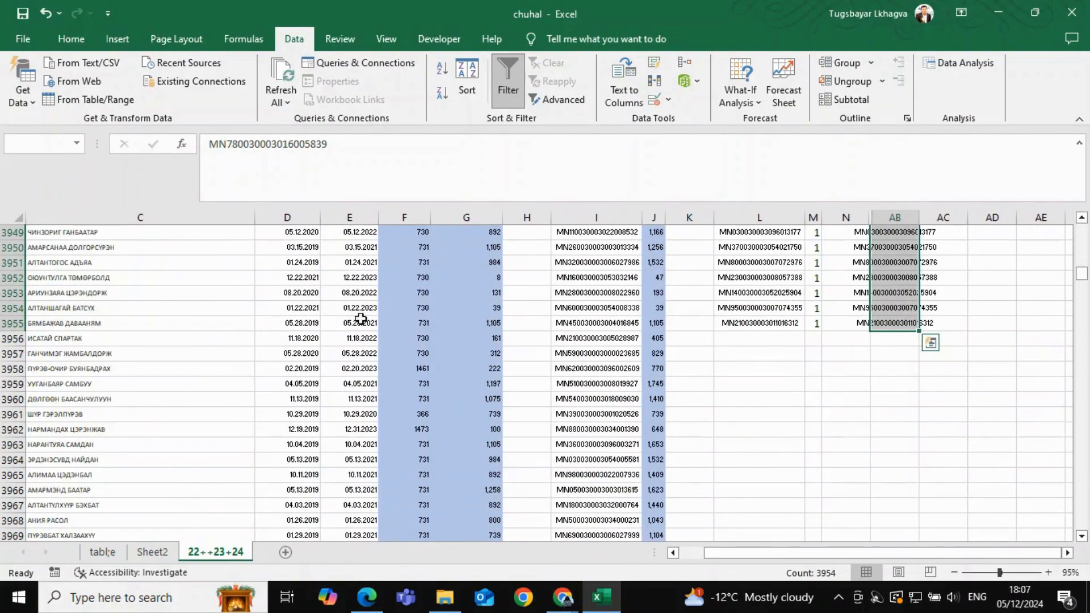
{"action": "scroll", "coordinate": [656, 378], "scroll_direction": "up", "scroll_amount": 20}
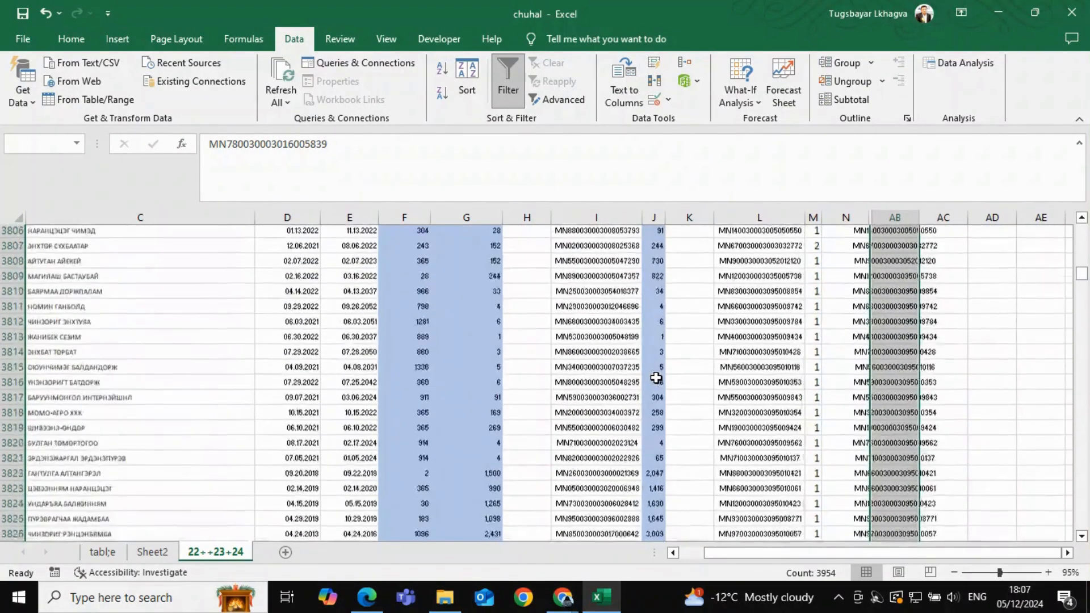
{"action": "key", "text": "ctrl+Home"}
Step: Inspect the COUNTIF formula in M2 and its highlighted ranges in edit mode, and re-enter it without changes
{"action": "scroll", "coordinate": [820, 348], "scroll_direction": "right", "scroll_amount": 2}
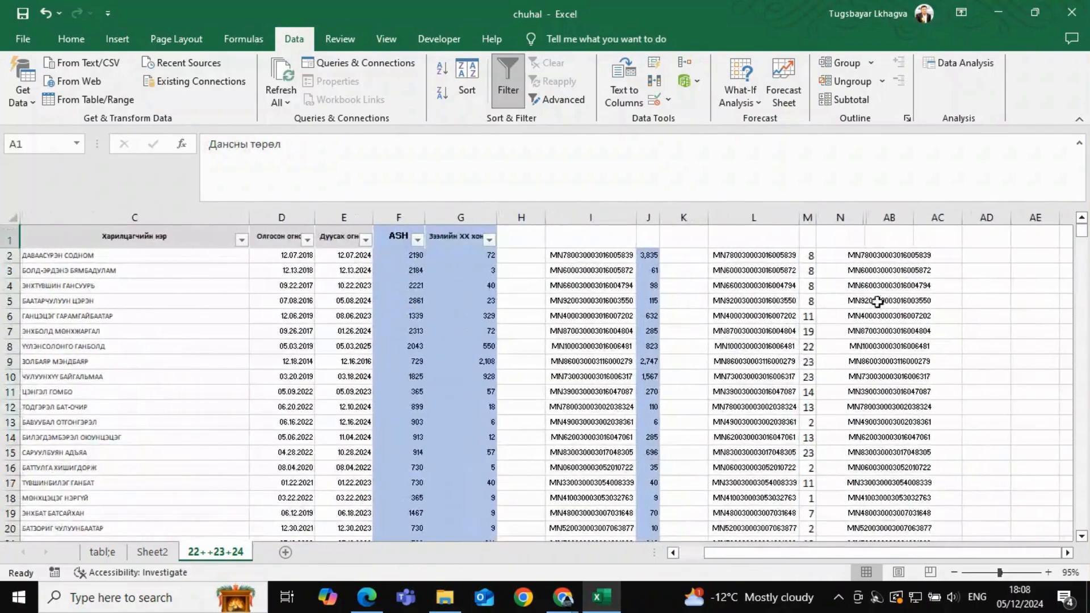
{"action": "left_click", "coordinate": [898, 257]}
{"action": "left_click", "coordinate": [835, 255]}
{"action": "key", "text": "Left"}
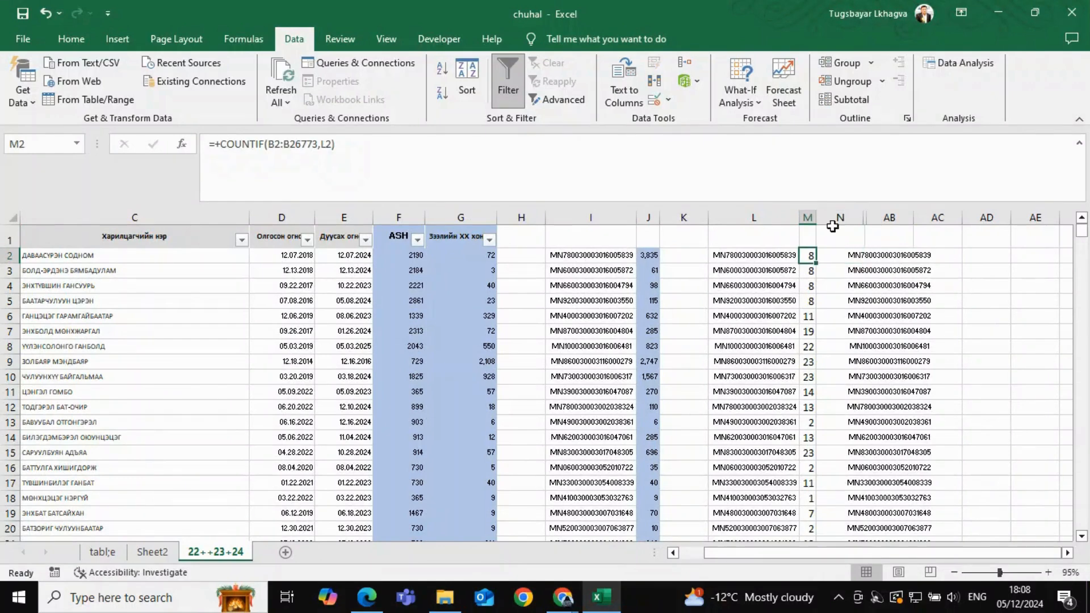
{"action": "left_click", "coordinate": [475, 141]}
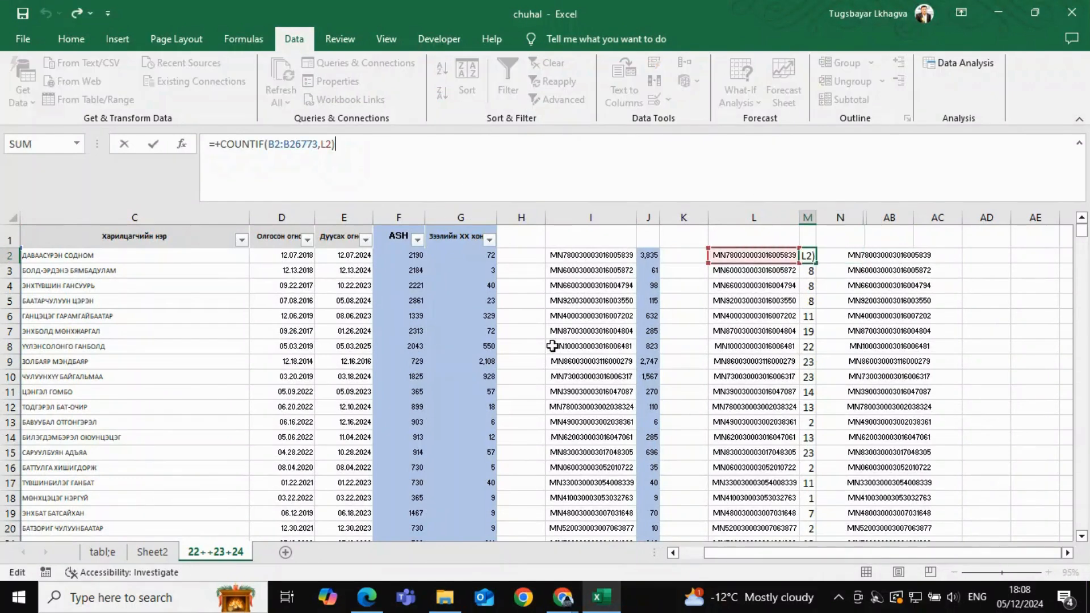
{"action": "scroll", "coordinate": [611, 317], "scroll_direction": "left", "scroll_amount": 2}
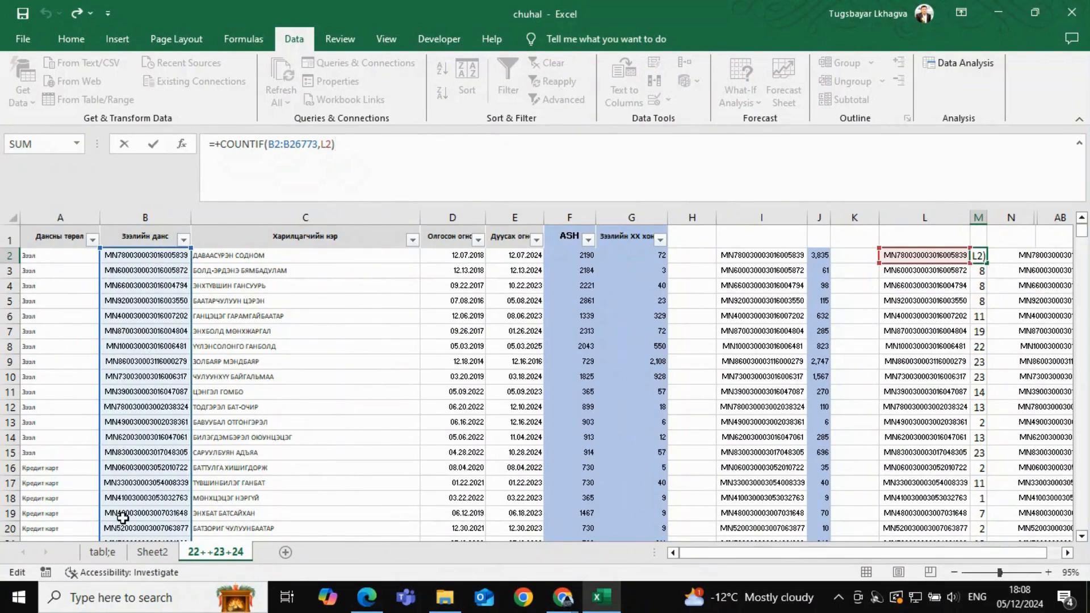
{"action": "scroll", "coordinate": [494, 365], "scroll_direction": "right", "scroll_amount": 2}
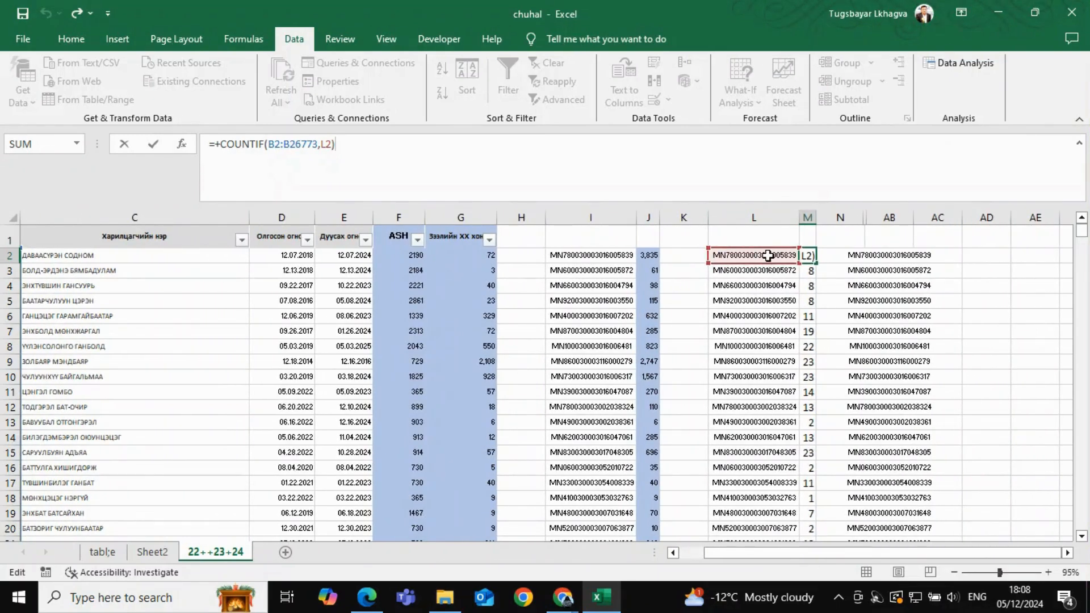
{"action": "key", "text": "ctrl+Return"}
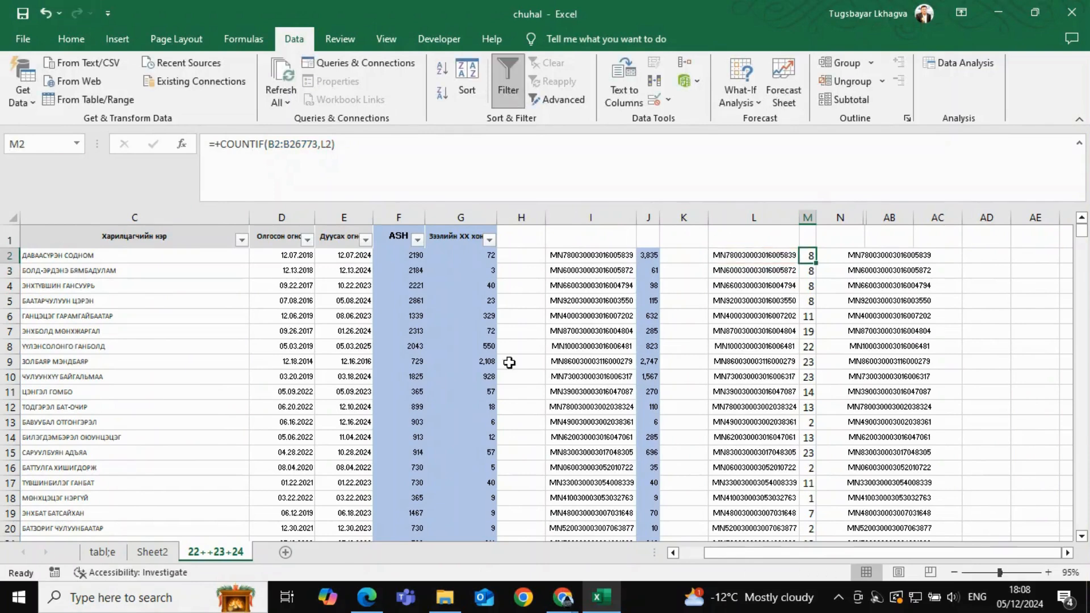
Step: On the tabl;e sheet, strip the VLOOKUP formula in M2 back to =VLOOKUP( by deleting all its arguments
{"action": "left_click", "coordinate": [99, 552]}
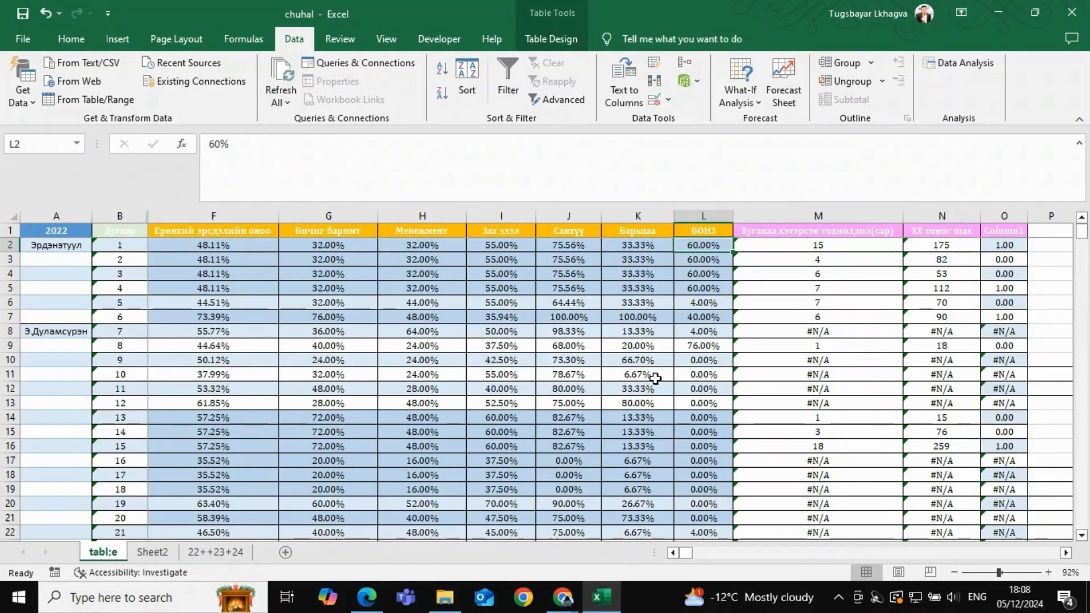
{"action": "left_click", "coordinate": [540, 242]}
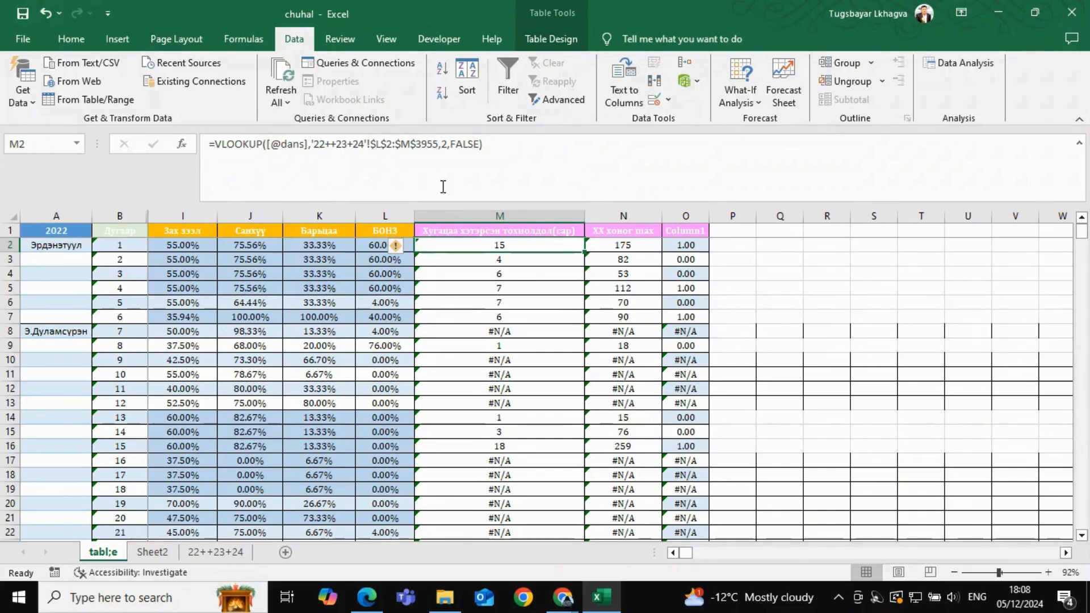
{"action": "left_click", "coordinate": [521, 159]}
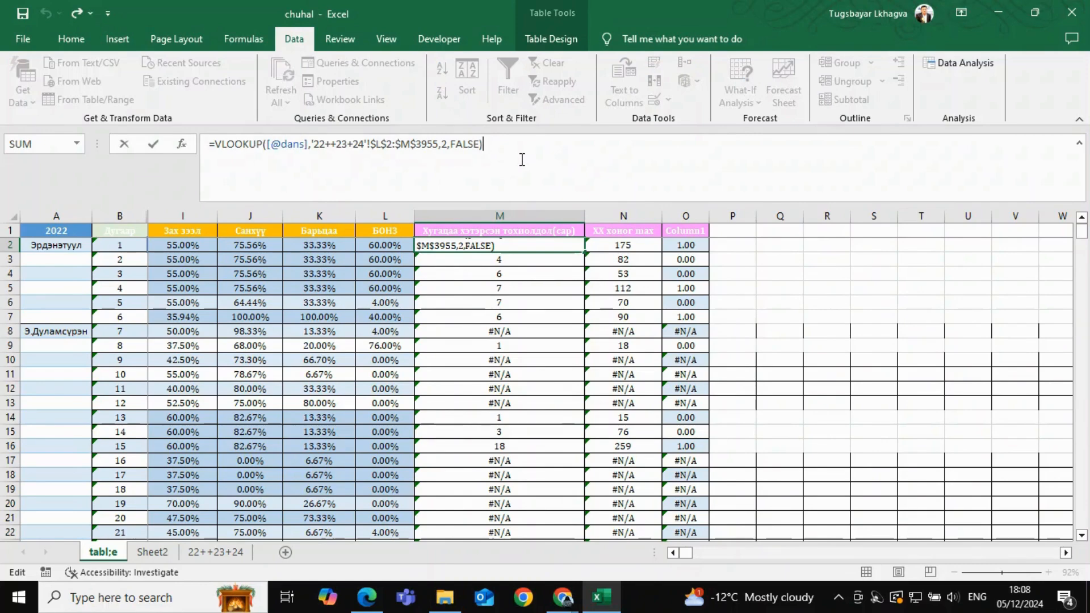
{"action": "key", "text": "BackSpace"}
{"action": "key", "text": "BackSpace"}
{"action": "key", "text": "BackSpace"}
{"action": "key", "text": "BackSpace"}
{"action": "key", "text": "BackSpace"}
{"action": "key", "text": "BackSpace"}
{"action": "key", "text": "BackSpace"}
{"action": "key", "text": "BackSpace"}
{"action": "key", "text": "BackSpace"}
{"action": "key", "text": "BackSpace"}
{"action": "key", "text": "BackSpace"}
{"action": "key", "text": "BackSpace"}
{"action": "key", "text": "BackSpace"}
{"action": "key", "text": "BackSpace"}
{"action": "key", "text": "BackSpace"}
{"action": "key", "text": "BackSpace"}
{"action": "key", "text": "BackSpace"}
{"action": "key", "text": "BackSpace"}
{"action": "key", "text": "BackSpace"}
{"action": "key", "text": "BackSpace"}
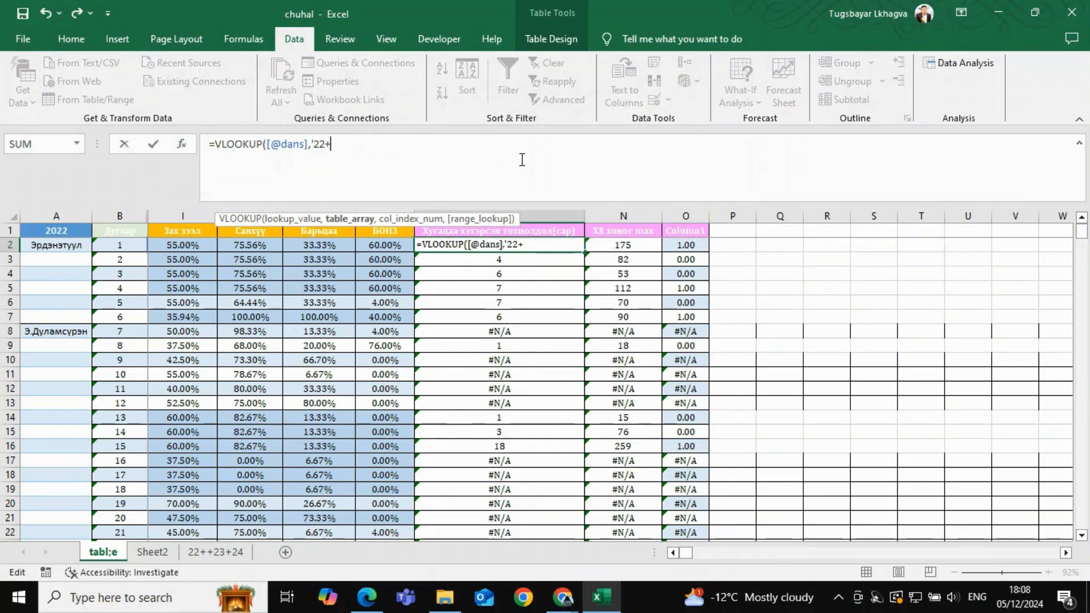
{"action": "key", "text": "BackSpace"}
{"action": "key", "text": "BackSpace"}
{"action": "key", "text": "BackSpace"}
{"action": "key", "text": "BackSpace"}
{"action": "key", "text": "BackSpace"}
{"action": "key", "text": "BackSpace"}
{"action": "key", "text": "BackSpace"}
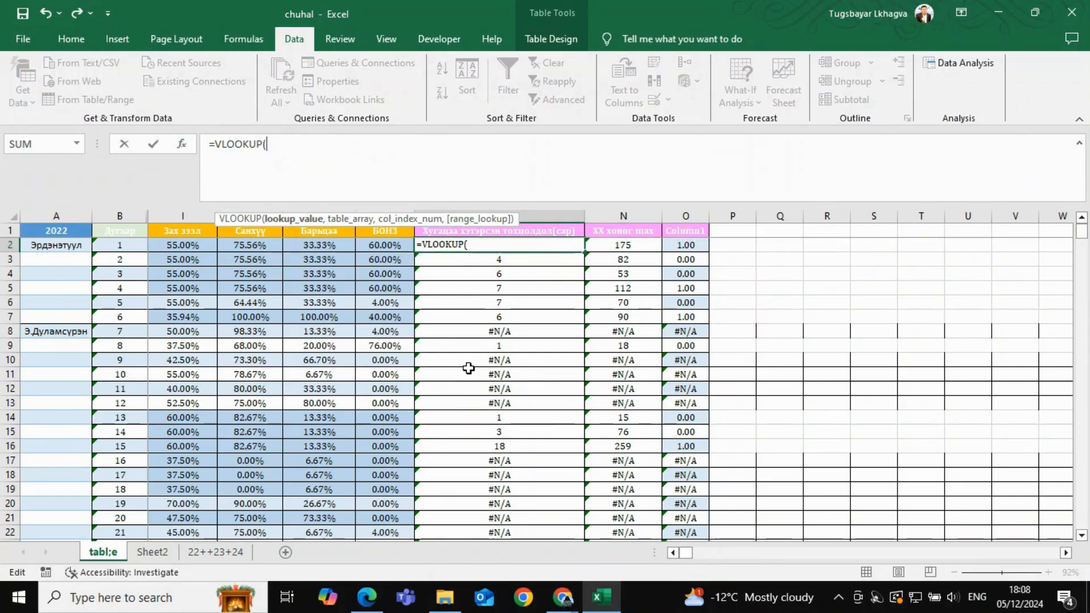
Step: Set the lookup value of the M2 formula to the row's dans account in D2, followed by a comma
{"action": "scroll", "coordinate": [481, 365], "scroll_direction": "left", "scroll_amount": 5}
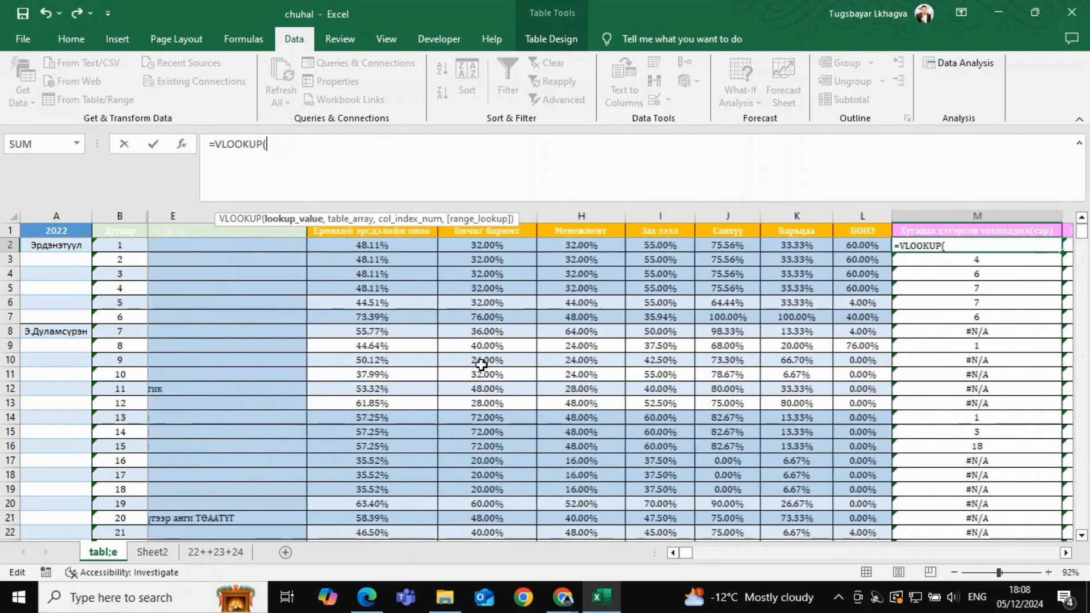
{"action": "scroll", "coordinate": [482, 365], "scroll_direction": "left", "scroll_amount": 4}
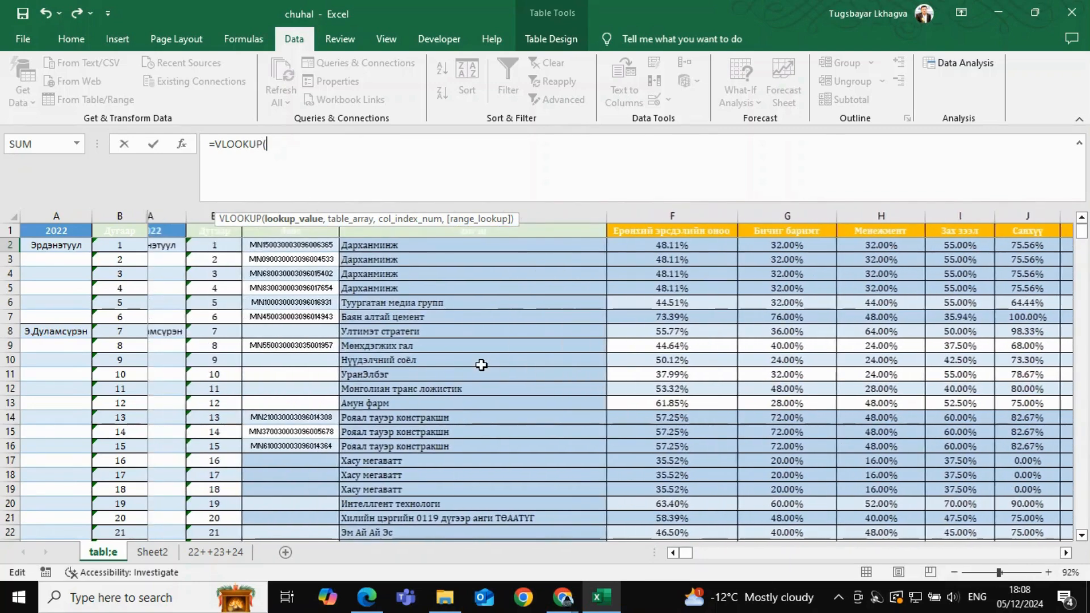
{"action": "left_click", "coordinate": [189, 245]}
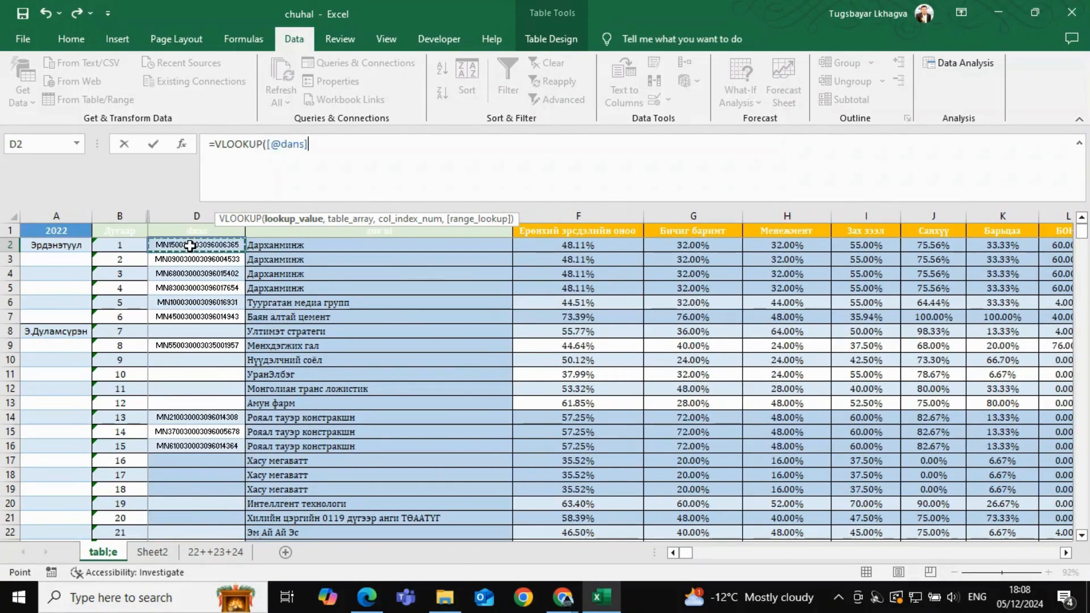
{"action": "type", "text": ","}
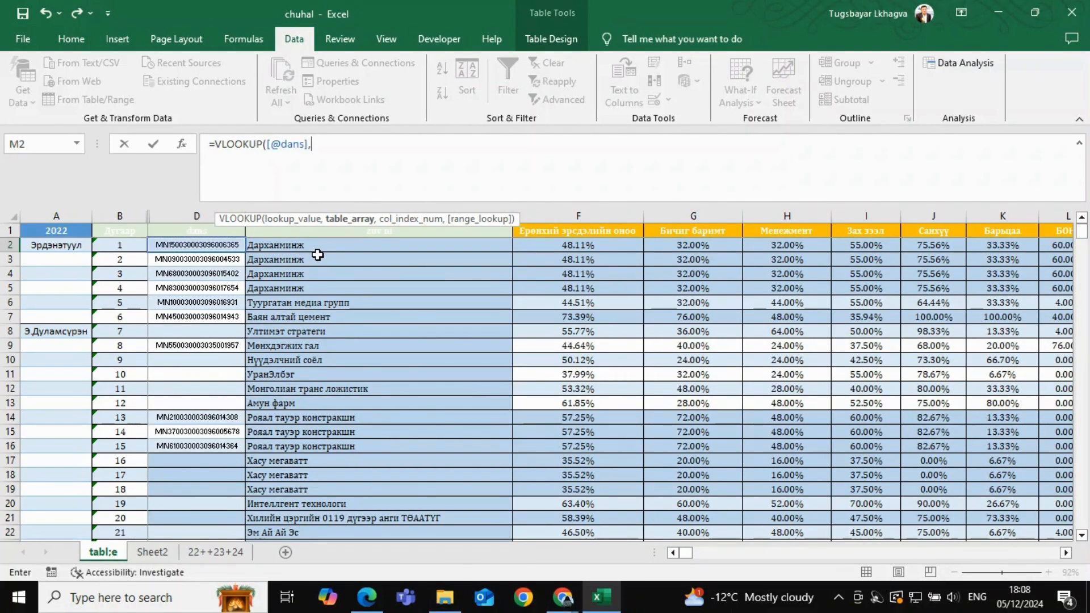
{"action": "scroll", "coordinate": [317, 254], "scroll_direction": "right", "scroll_amount": 5}
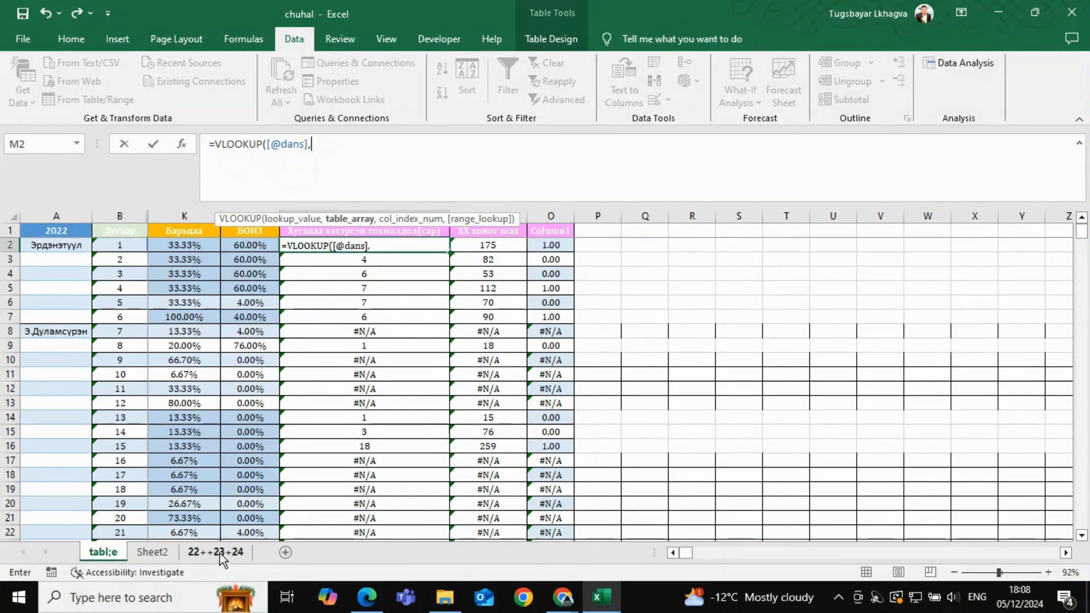
{"action": "left_click", "coordinate": [220, 553]}
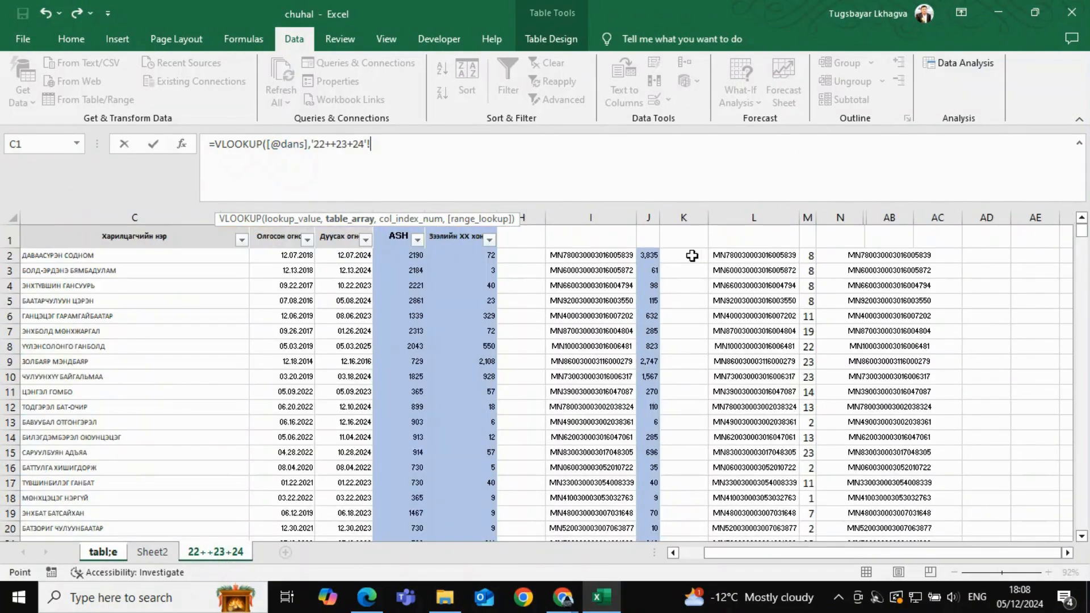
{"action": "left_click_drag", "start_coordinate": [613, 256], "coordinate": [645, 252]}
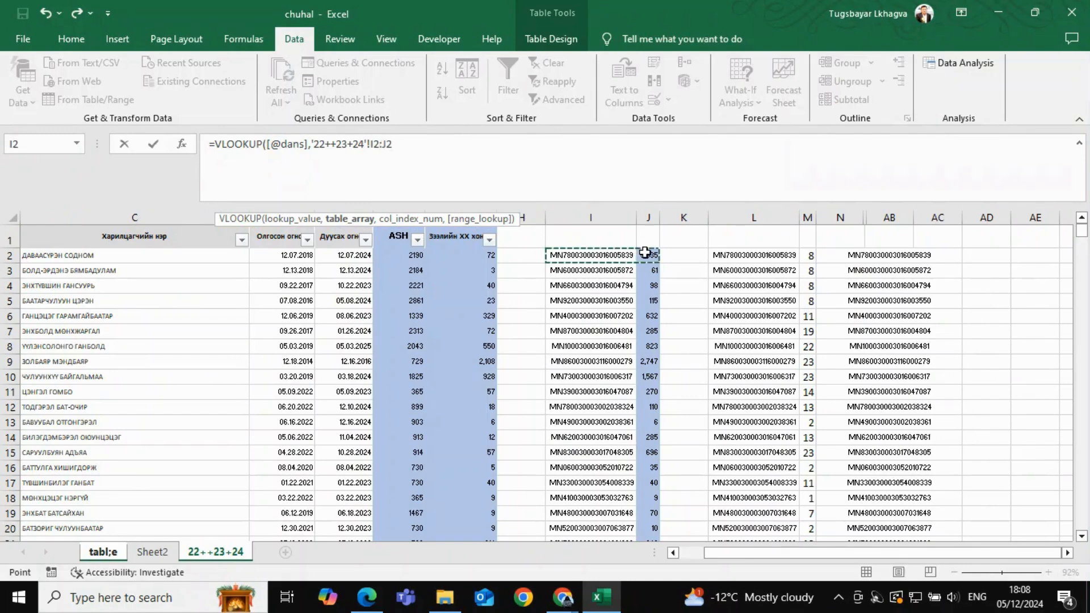
{"action": "key", "text": "ctrl+shift+Down"}
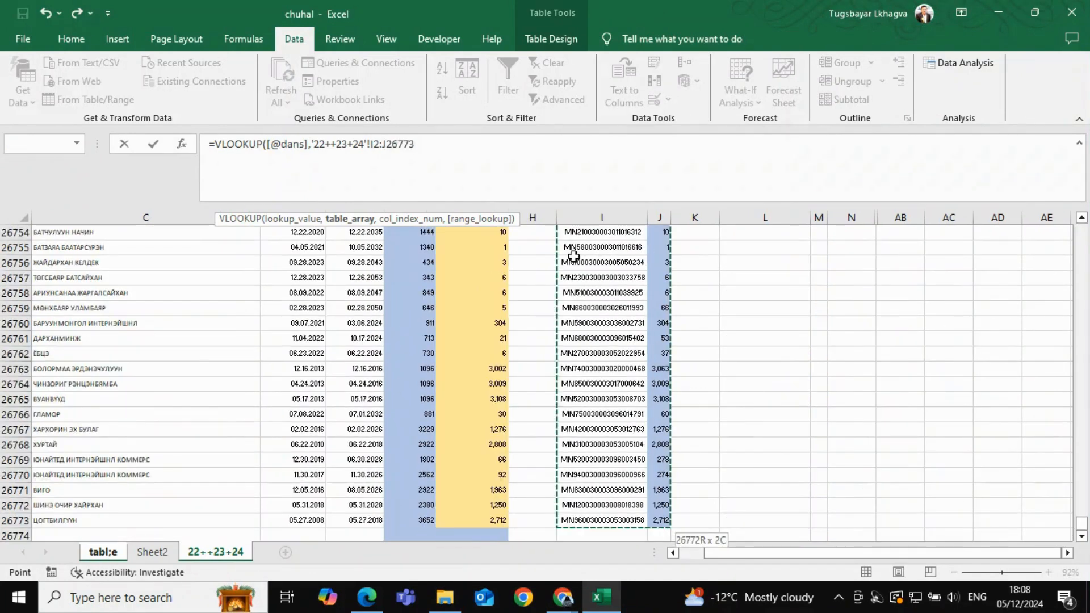
{"action": "left_click_drag", "start_coordinate": [414, 144], "coordinate": [314, 142]}
{"action": "key", "text": "BackSpace"}
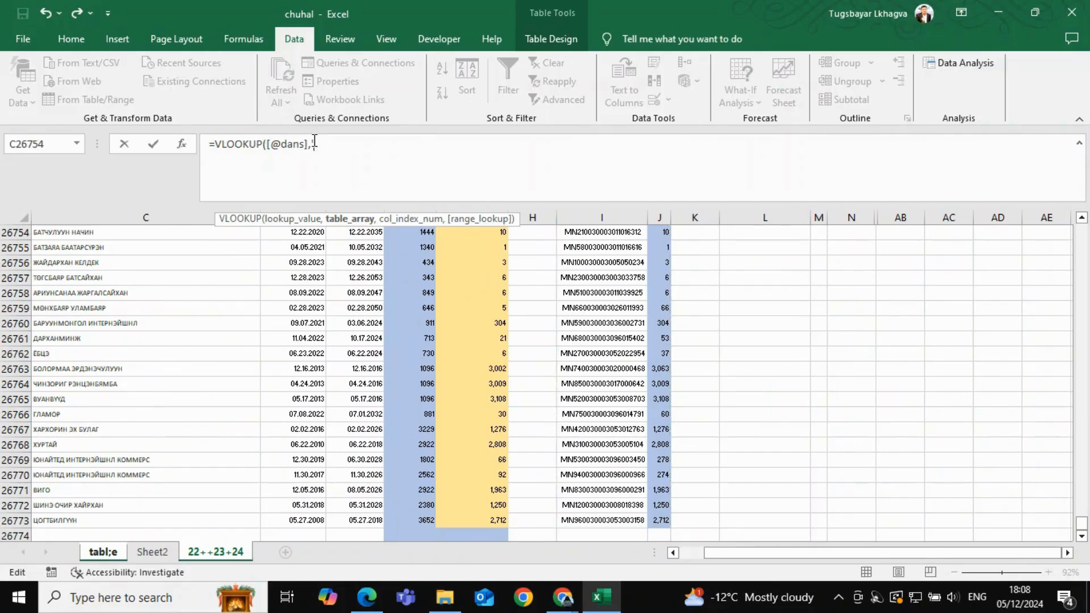
Step: Set the VLOOKUP table array to L2:M3955 on sheet 22++23+24, make it absolute as $L$2:$M$3955, and add the separating comma
{"action": "key", "text": "Home"}
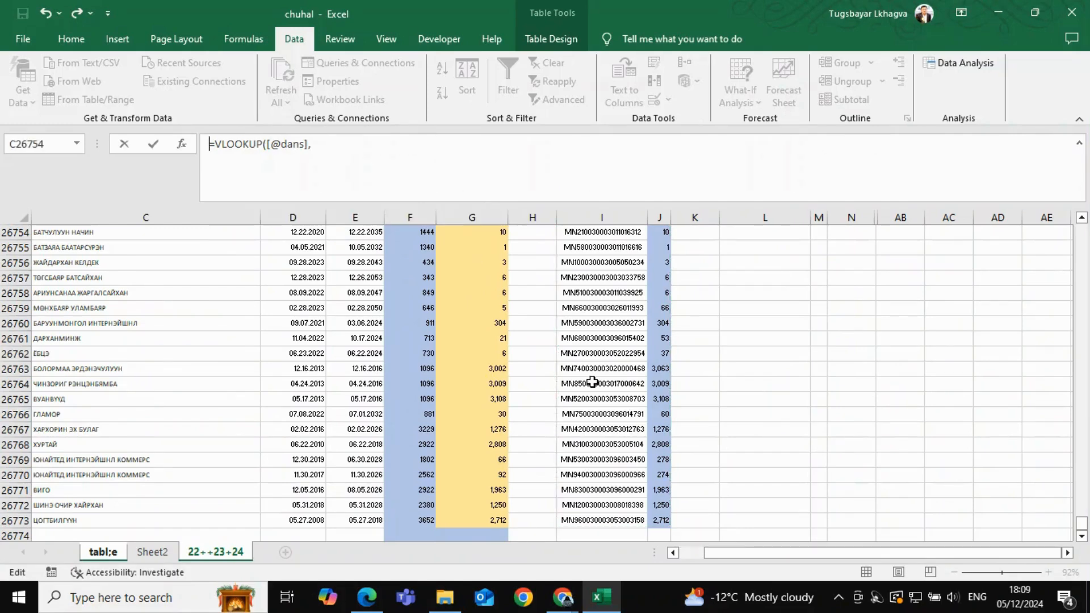
{"action": "scroll", "coordinate": [662, 361], "scroll_direction": "up", "scroll_amount": 20}
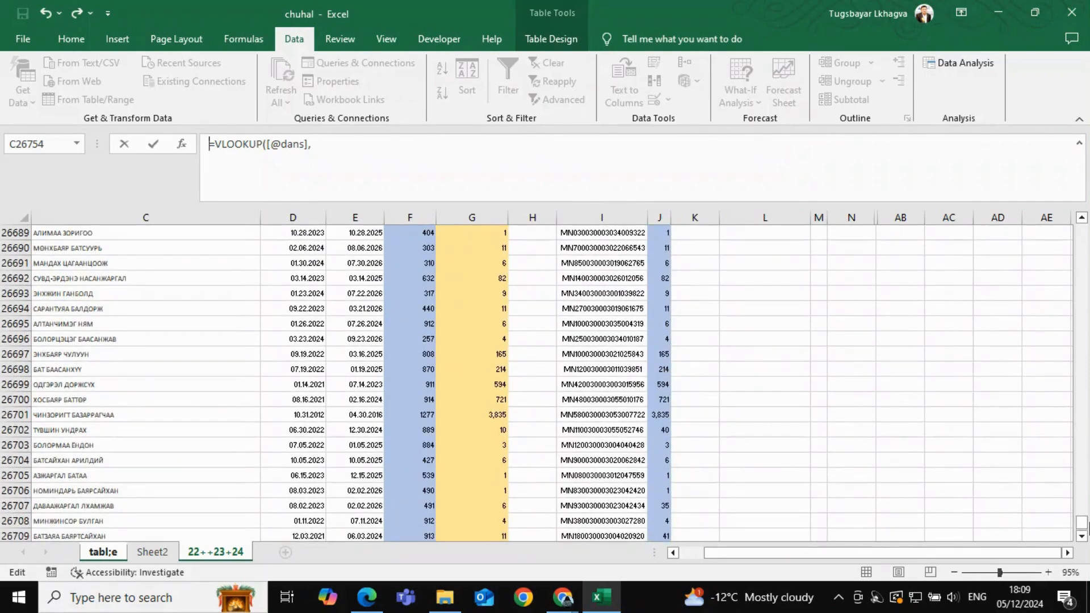
{"action": "left_click_drag", "start_coordinate": [1083, 525], "coordinate": [1083, 230]}
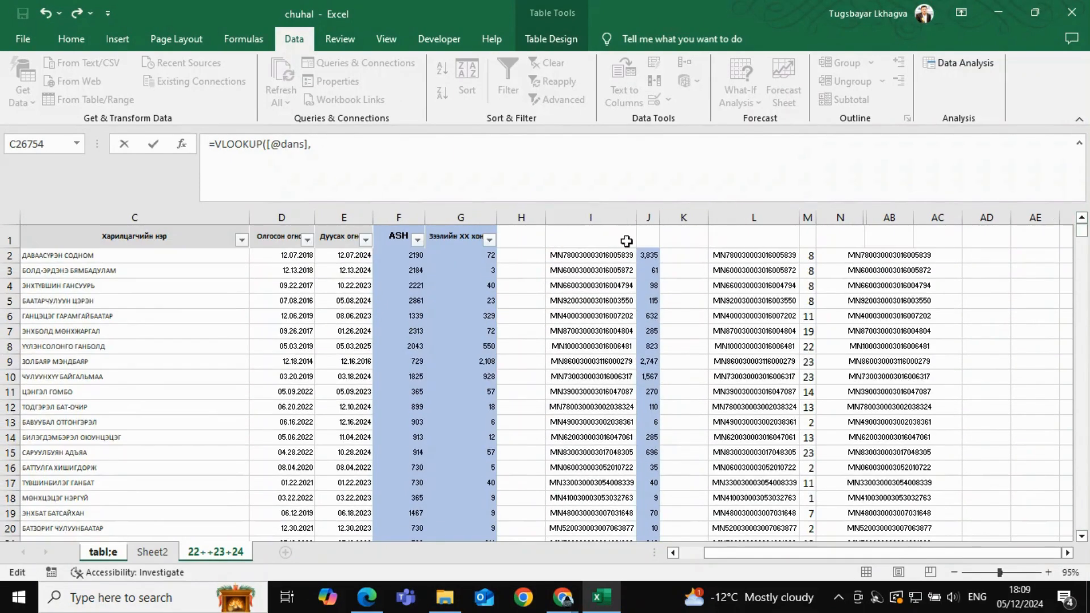
{"action": "left_click", "coordinate": [391, 147]}
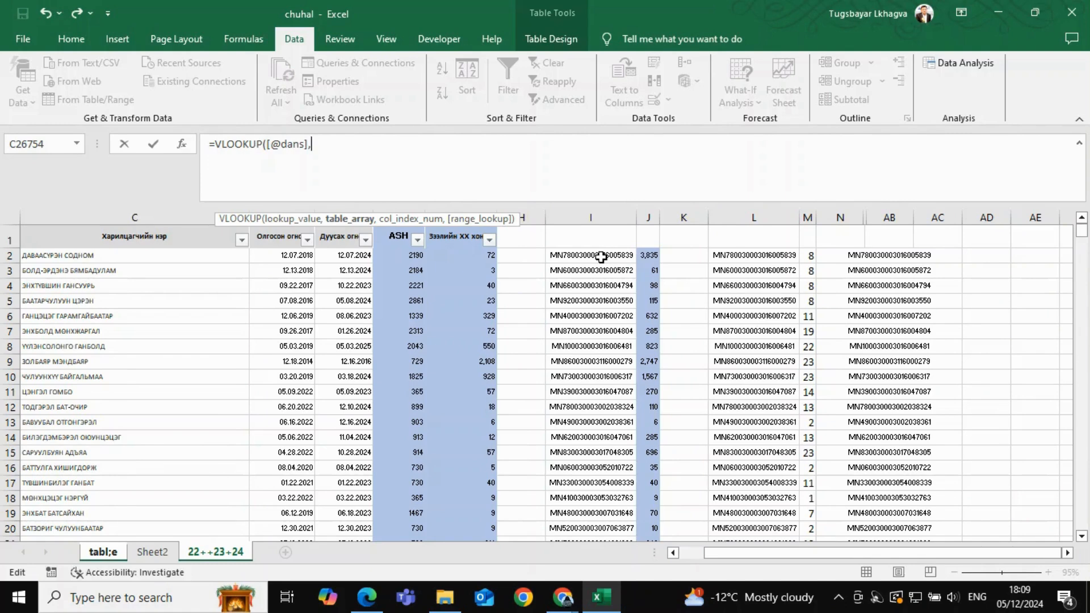
{"action": "left_click_drag", "start_coordinate": [725, 254], "coordinate": [806, 255]}
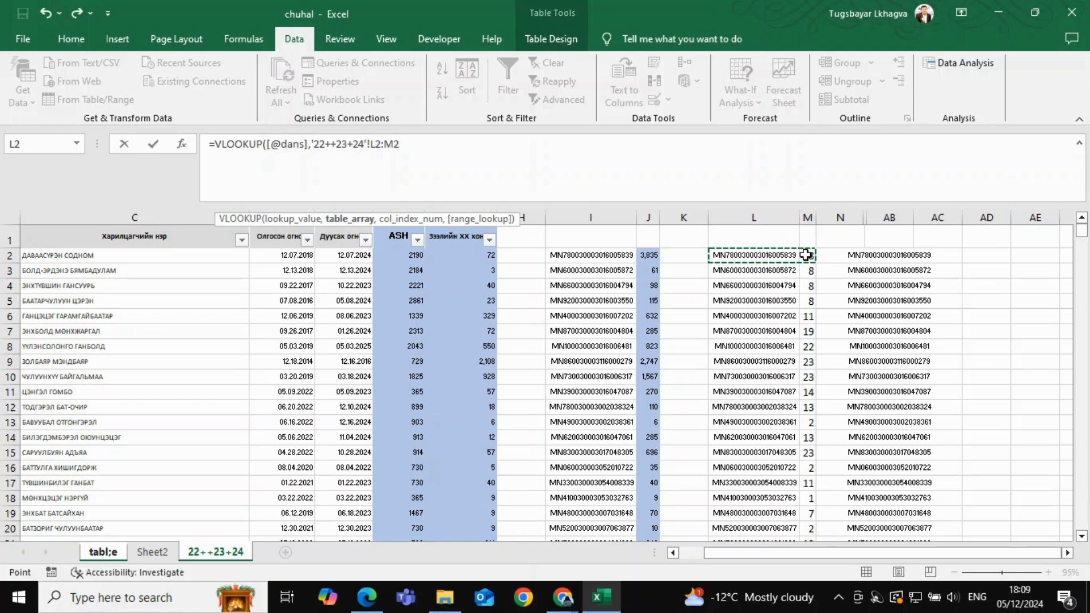
{"action": "key", "text": "ctrl+shift+Down"}
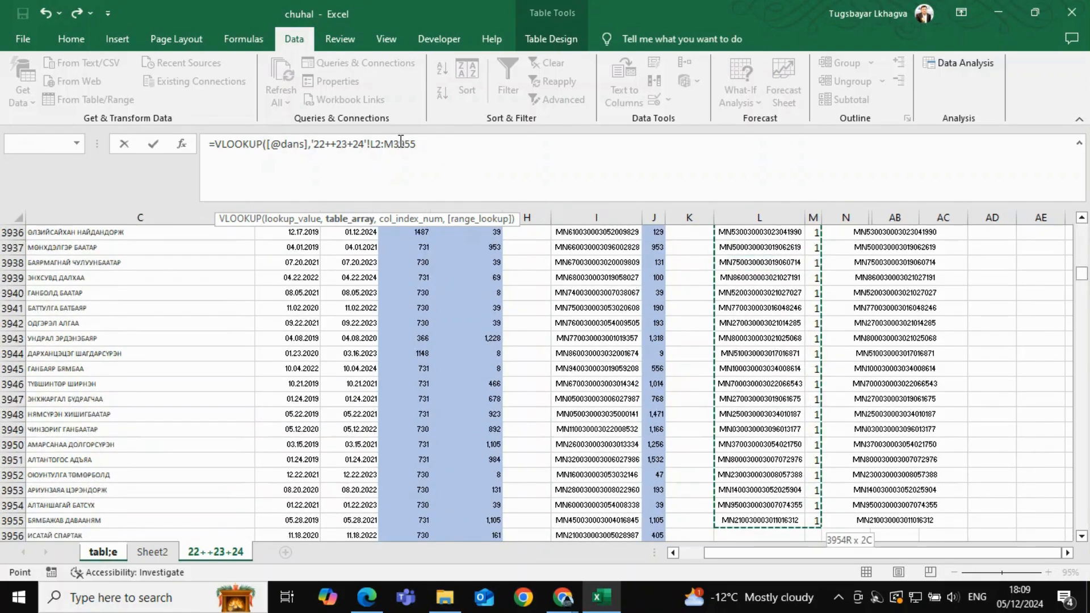
{"action": "left_click_drag", "start_coordinate": [416, 143], "coordinate": [370, 142]}
{"action": "key", "text": "F4"}
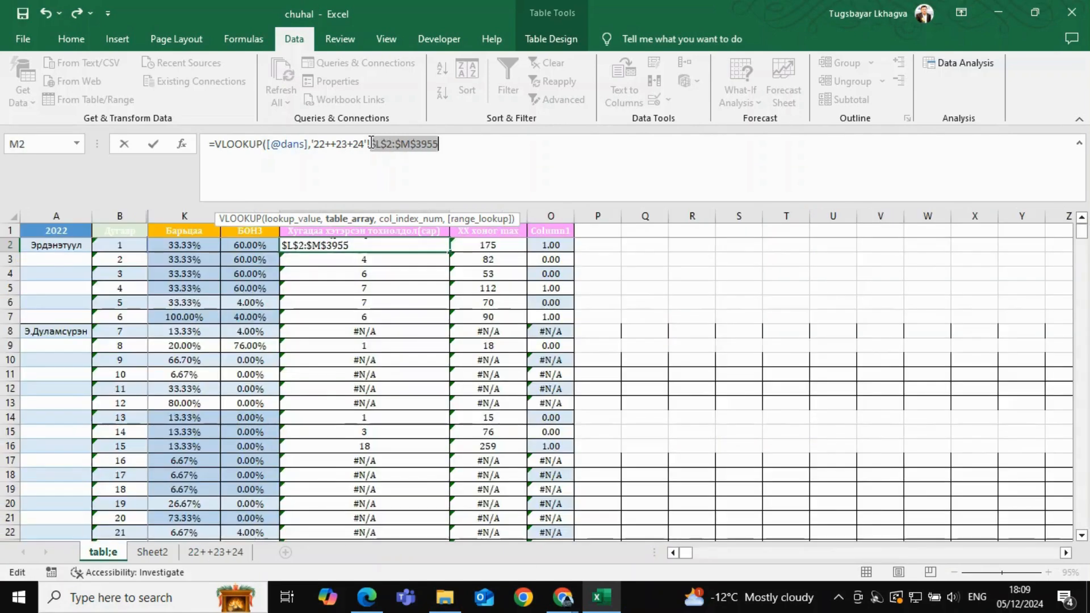
{"action": "left_click", "coordinate": [481, 152]}
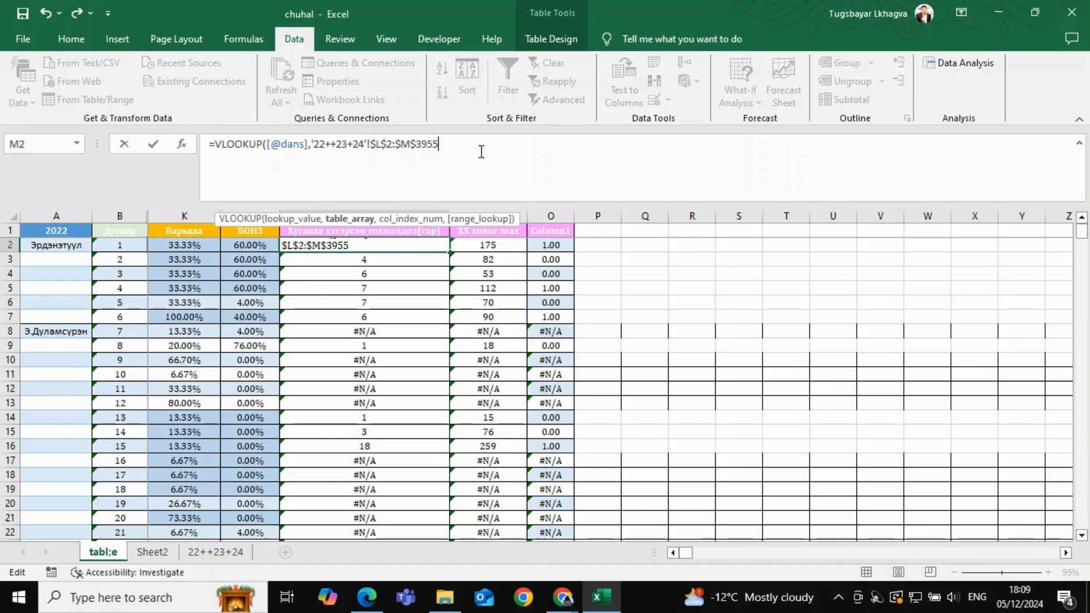
{"action": "type", "text": ","}
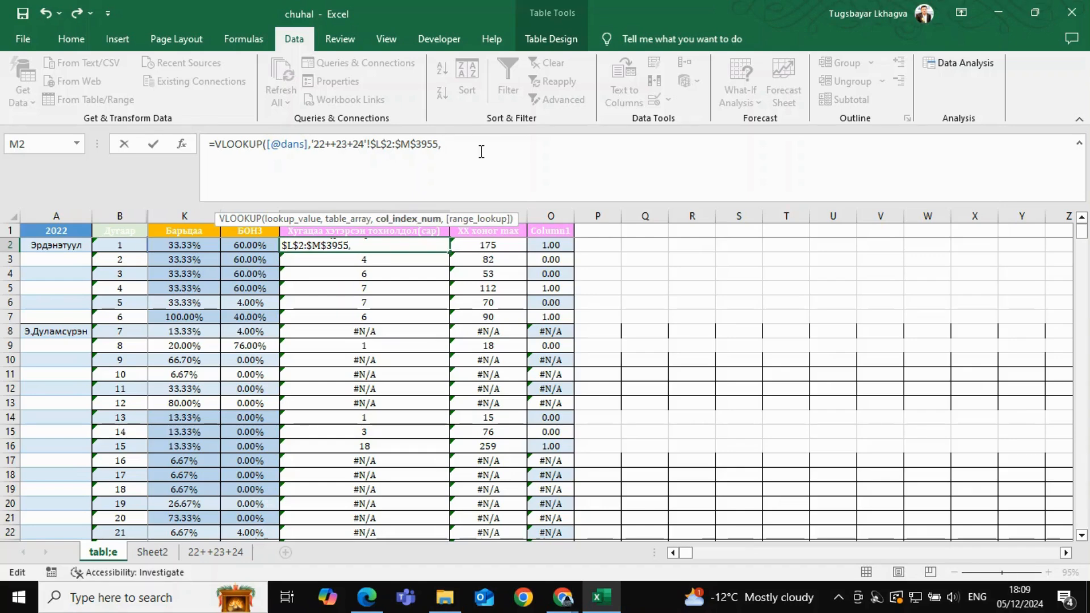
{"action": "left_click", "coordinate": [200, 552]}
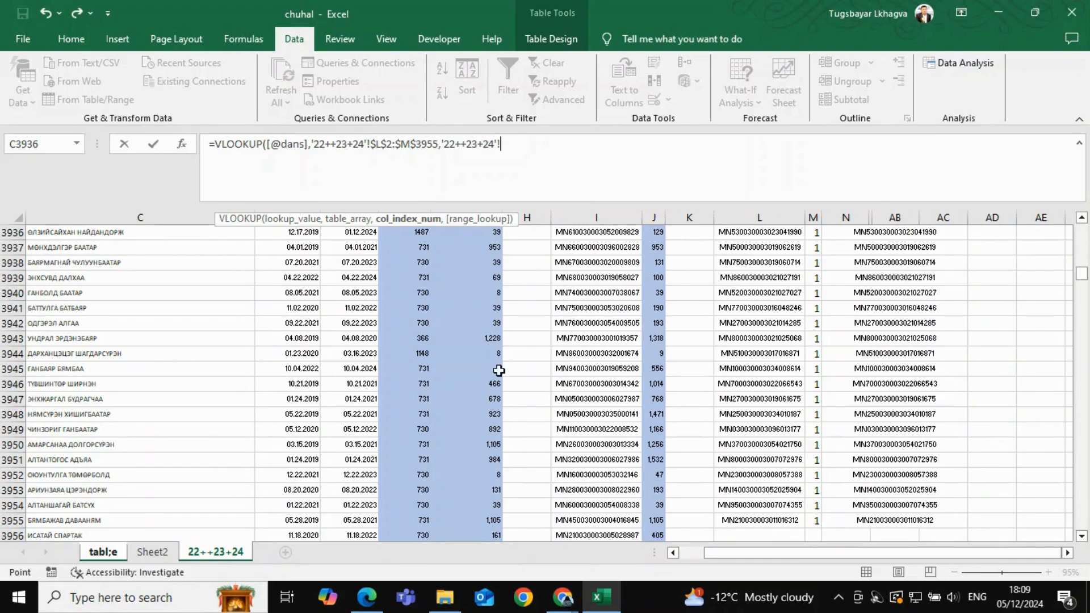
{"action": "left_click", "coordinate": [104, 552]}
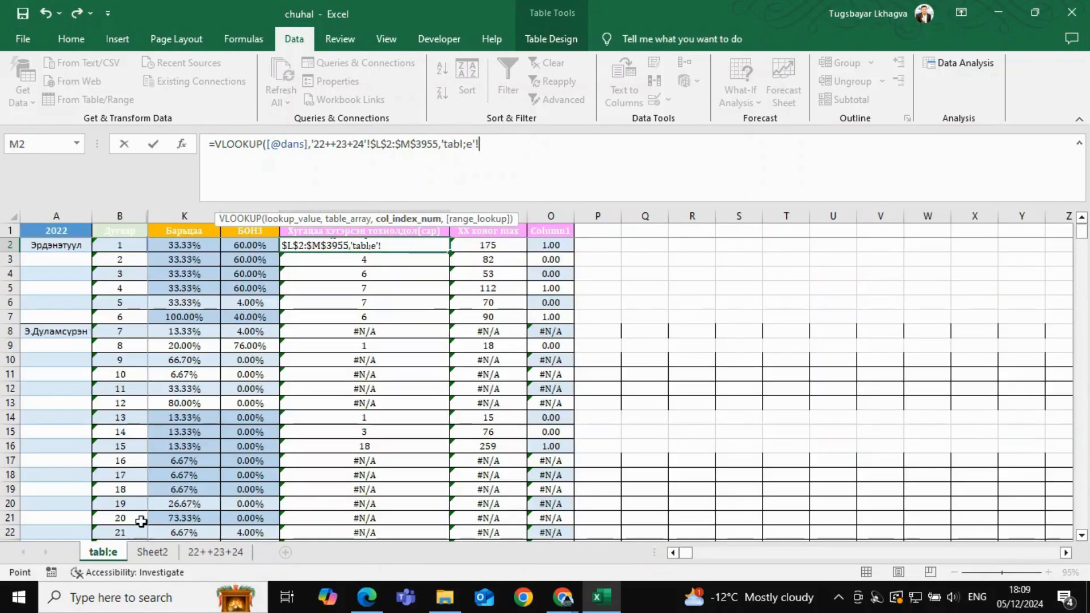
{"action": "key", "text": "BackSpace"}
{"action": "key", "text": "BackSpace"}
{"action": "key", "text": "BackSpace"}
{"action": "key", "text": "BackSpace"}
{"action": "key", "text": "BackSpace"}
{"action": "key", "text": "BackSpace"}
{"action": "key", "text": "BackSpace"}
{"action": "key", "text": "BackSpace"}
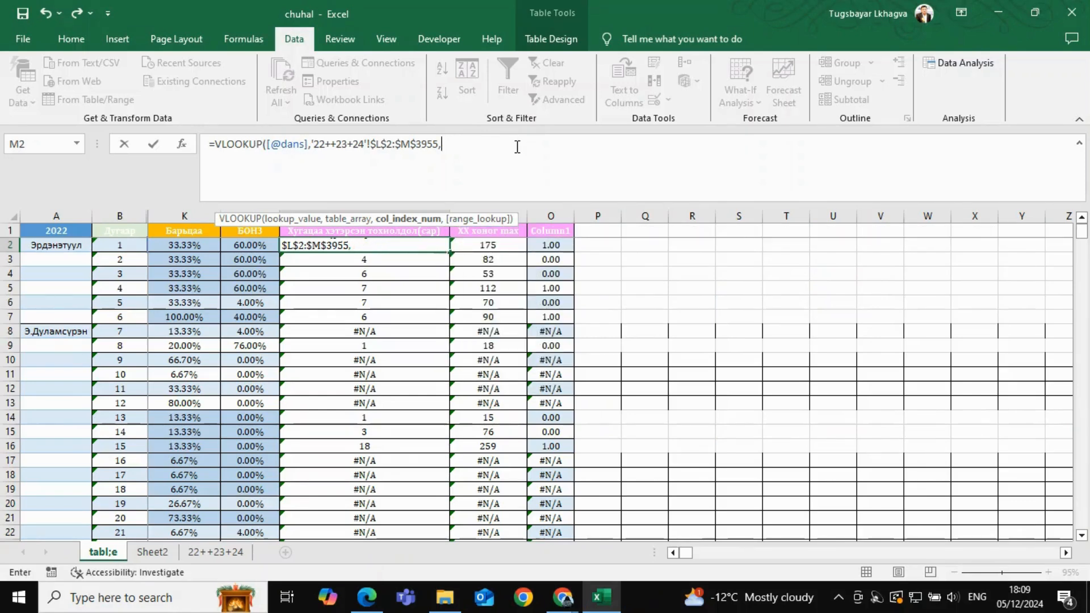
Step: Complete the M2 VLOOKUP with column index 2 and an exact match (FALSE), and enter the formula
{"action": "type", "text": "2,"}
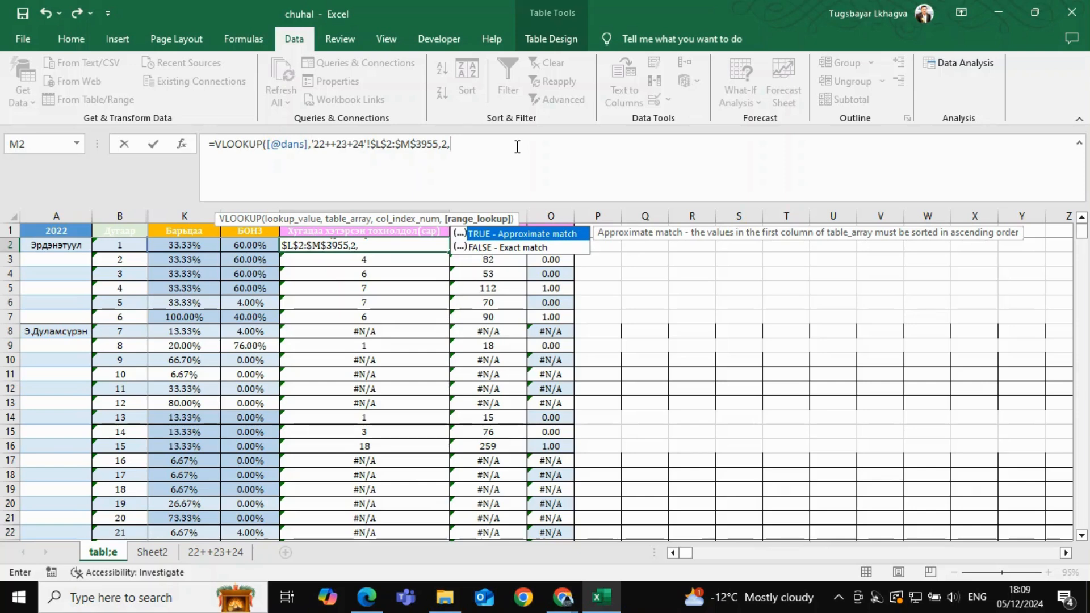
{"action": "type", "text": "false"}
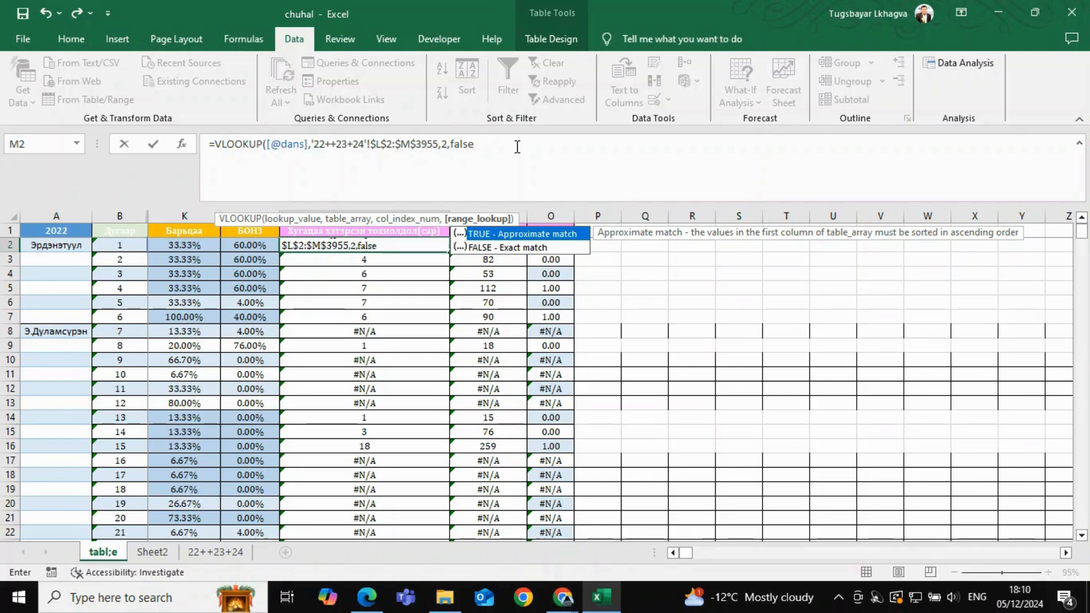
{"action": "type", "text": ")"}
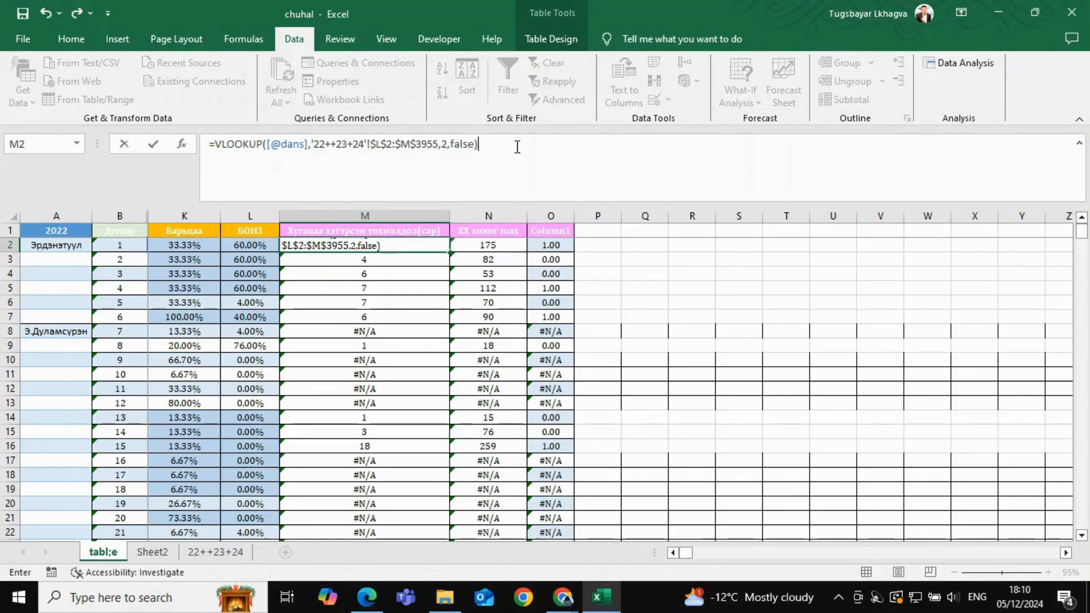
{"action": "key", "text": "Return"}
{"action": "key", "text": "Up"}
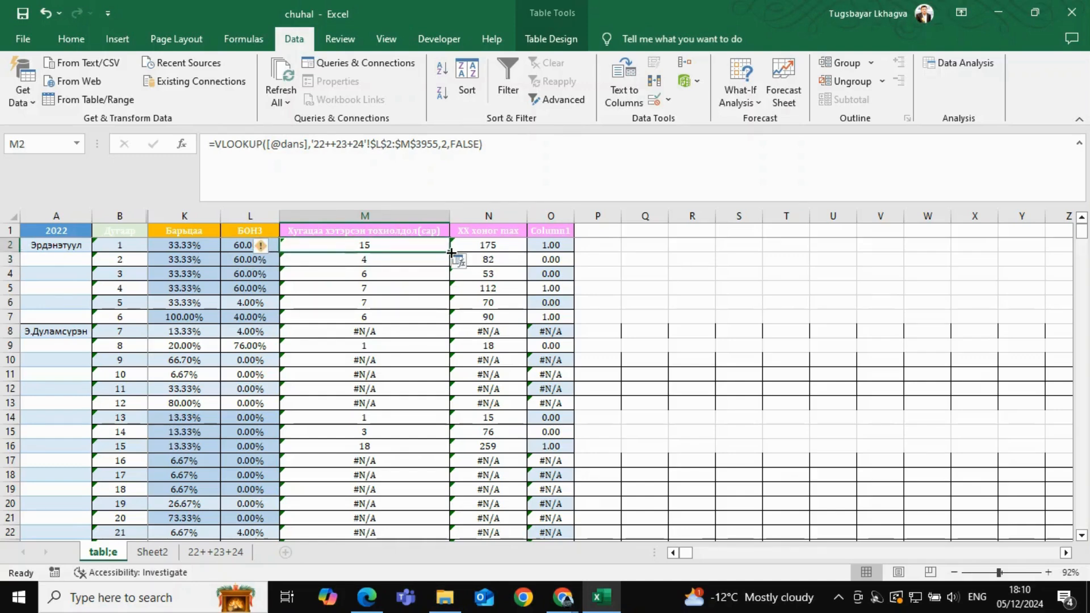
Step: Examine the VLOOKUP formula in the cells of column M from row 12 back up to row 2
{"action": "left_click", "coordinate": [396, 385]}
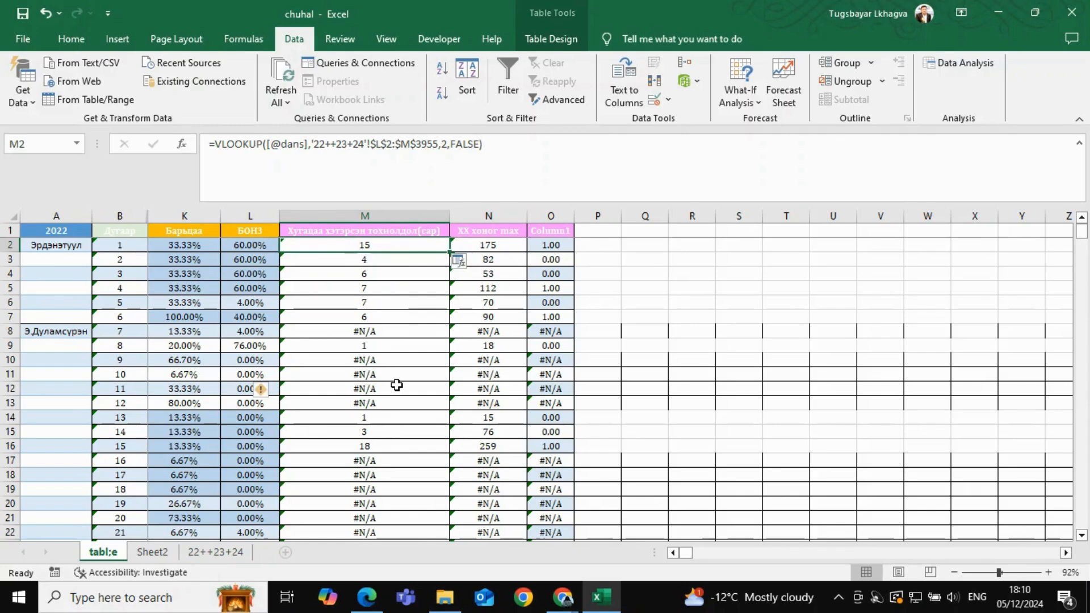
{"action": "key", "text": "Up"}
{"action": "key", "text": "Up"}
{"action": "key", "text": "Up"}
{"action": "key", "text": "Up"}
{"action": "key", "text": "Up"}
{"action": "key", "text": "Up"}
{"action": "key", "text": "Up"}
{"action": "key", "text": "Up"}
{"action": "key", "text": "Up"}
{"action": "key", "text": "Up"}
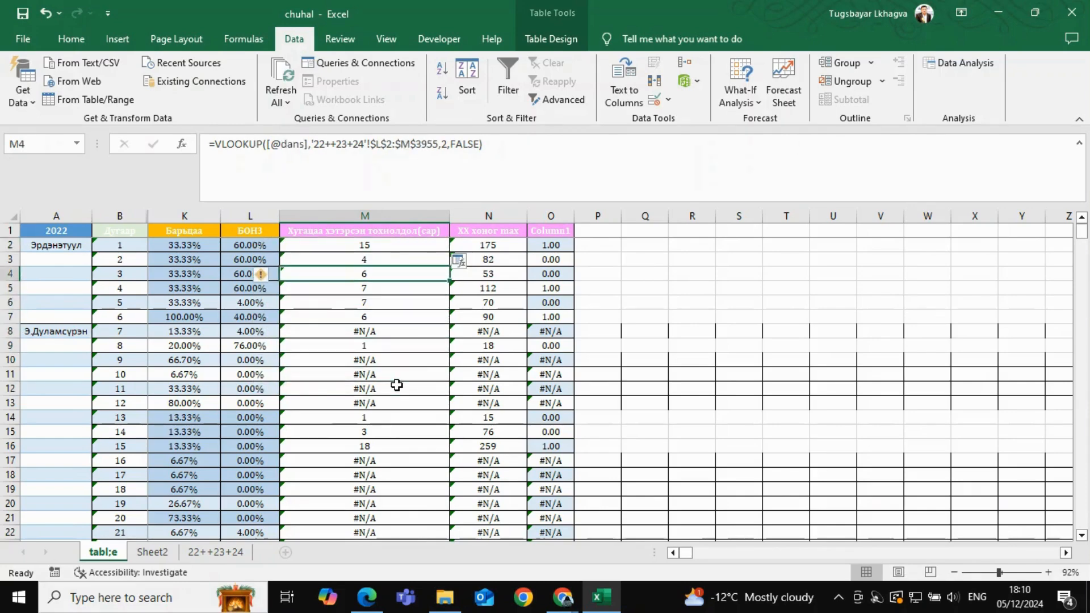
Step: Inspect the VLOOKUP formula for maximum overdue days in N2 and open its source sheet 22++23+24
{"action": "scroll", "coordinate": [213, 312], "scroll_direction": "left", "scroll_amount": 2}
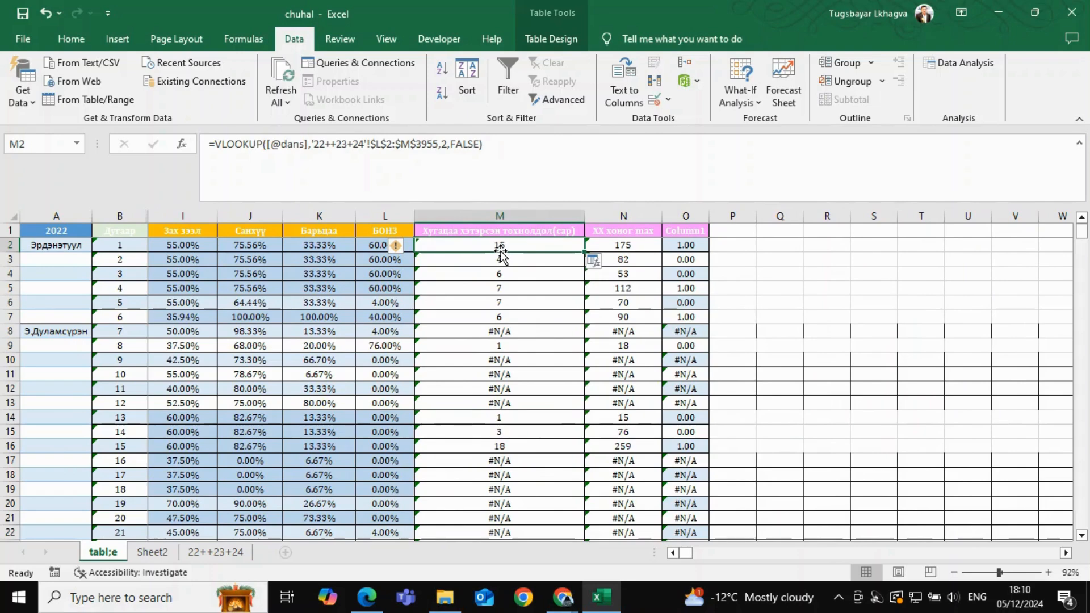
{"action": "key", "text": "Right"}
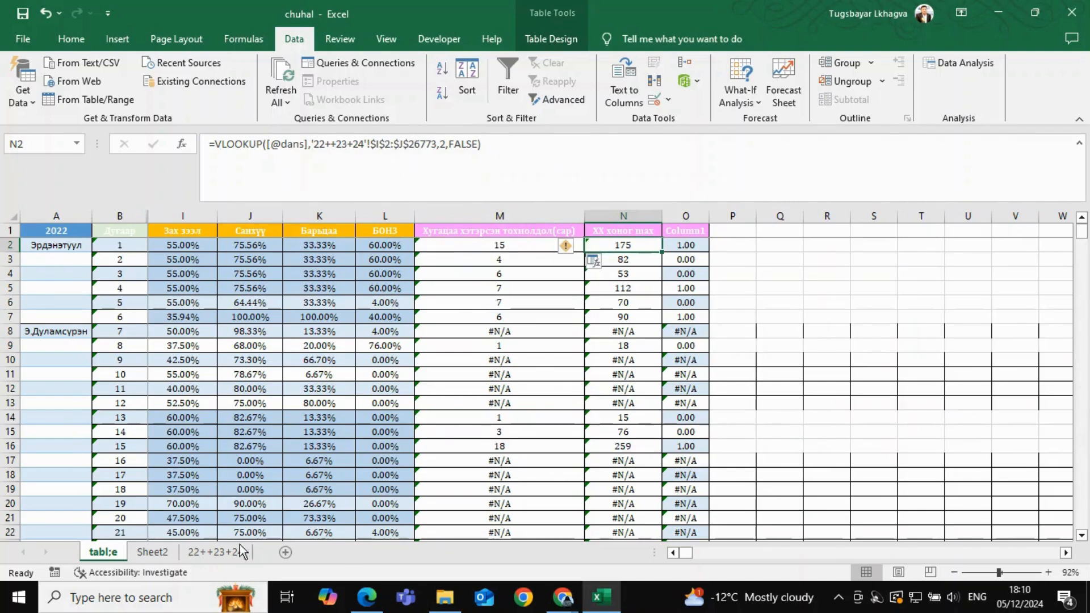
{"action": "left_click", "coordinate": [216, 552]}
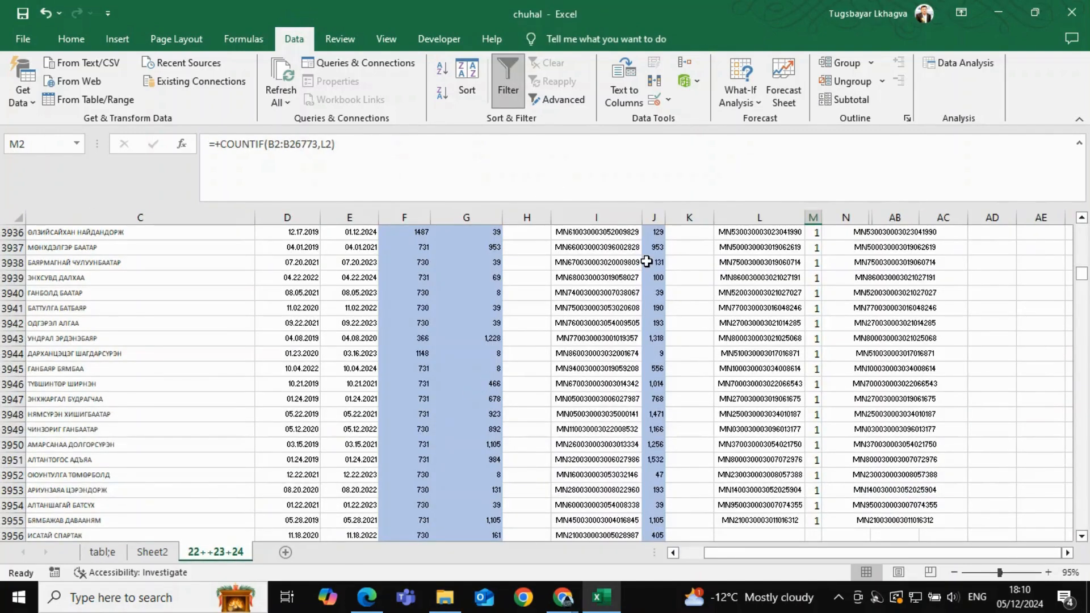
Step: Inspect the maximum-days formula in J3938 of sheet 22++23+24 and the IF flag formula in O2 of sheet tabl;e
{"action": "left_click", "coordinate": [652, 263]}
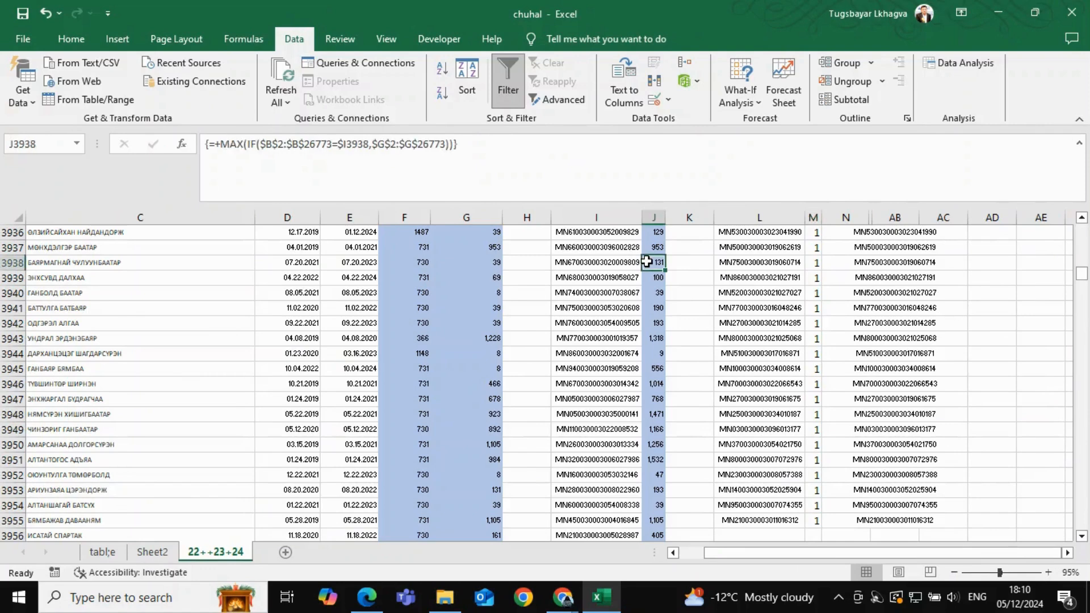
{"action": "left_click", "coordinate": [103, 552]}
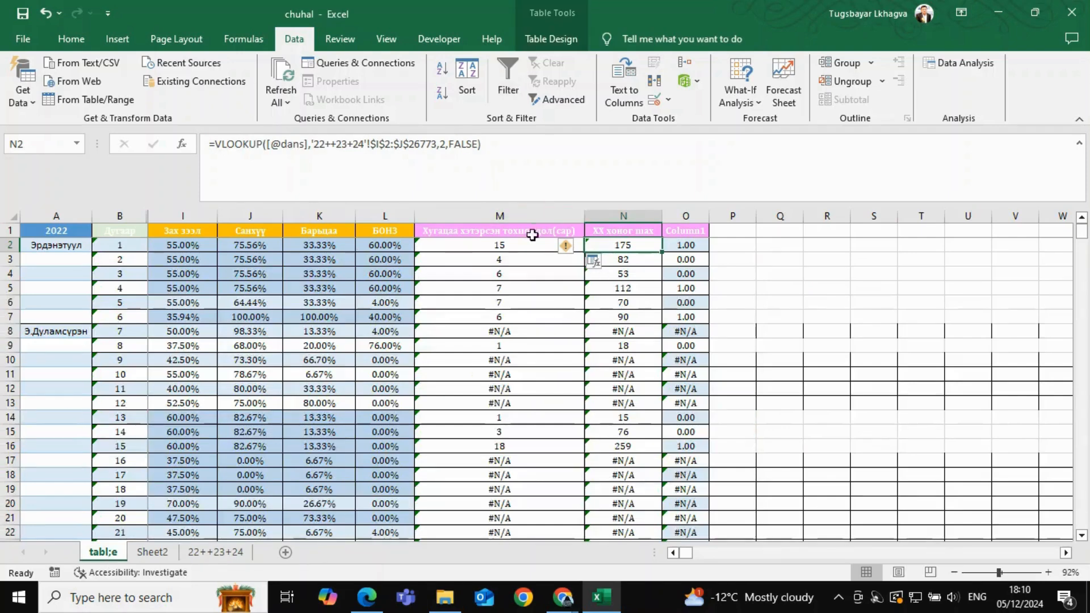
{"action": "key", "text": "Right"}
{"action": "key", "text": "Right"}
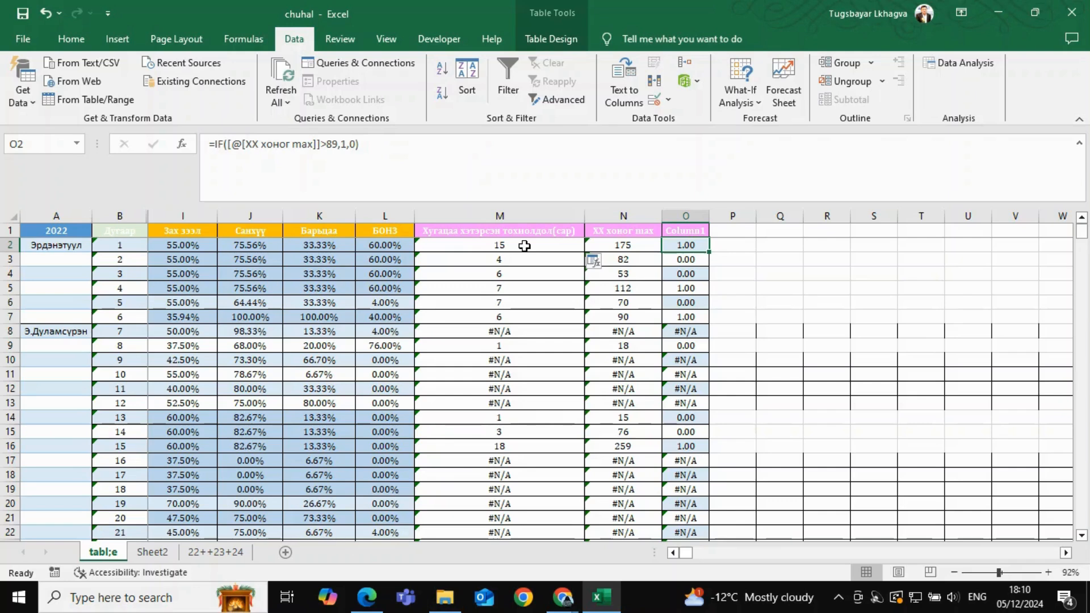
{"action": "left_click", "coordinate": [454, 155]}
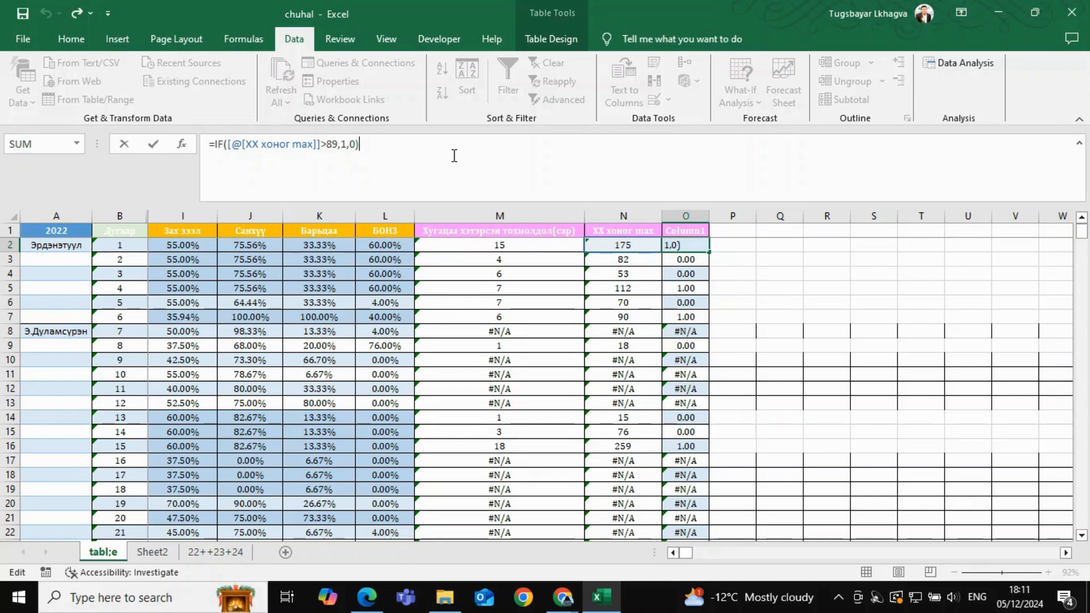
{"action": "key", "text": "Return"}
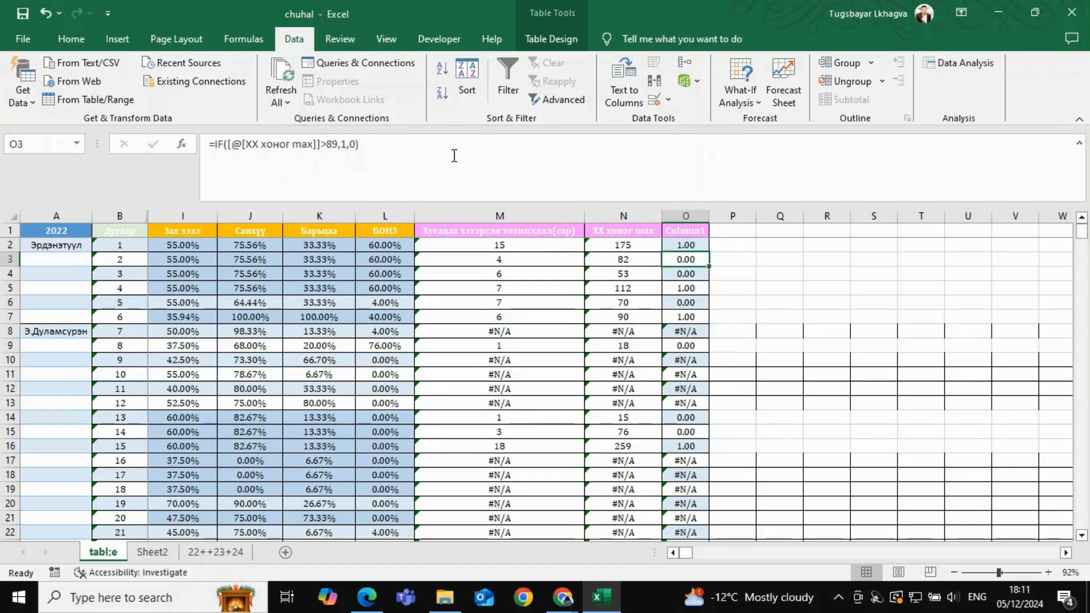
Step: Add a new blank worksheet after sheet 22++23+24
{"action": "scroll", "coordinate": [385, 328], "scroll_direction": "left", "scroll_amount": 3}
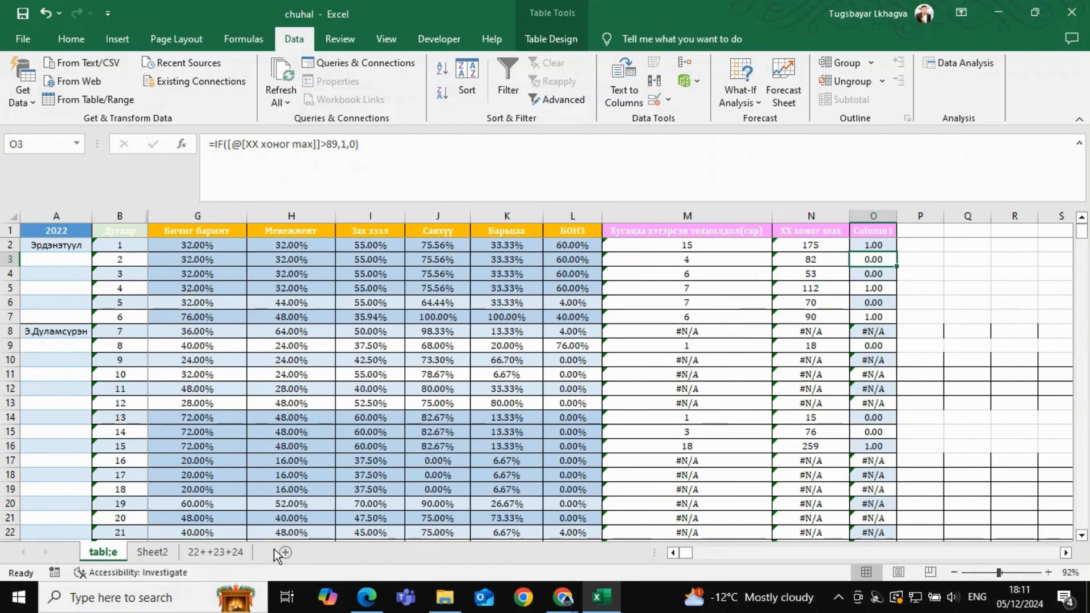
{"action": "left_click", "coordinate": [170, 556]}
{"action": "left_click", "coordinate": [202, 554]}
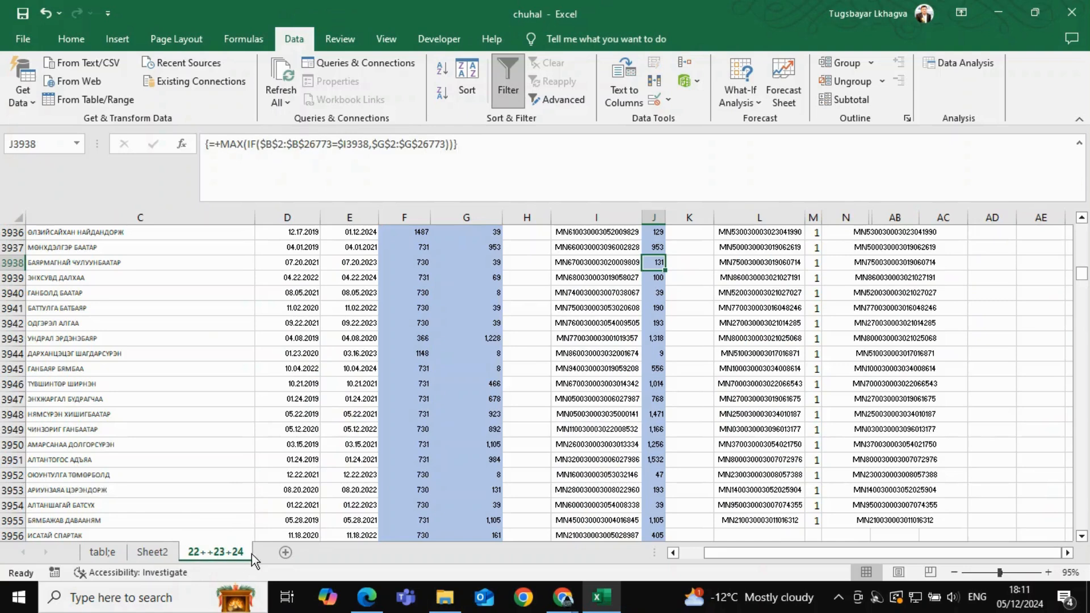
{"action": "left_click", "coordinate": [285, 553]}
Step: Copy the score and overdue columns G1:O57 of the 2022 block, including headers, from sheet tabl;e
{"action": "left_click", "coordinate": [109, 555]}
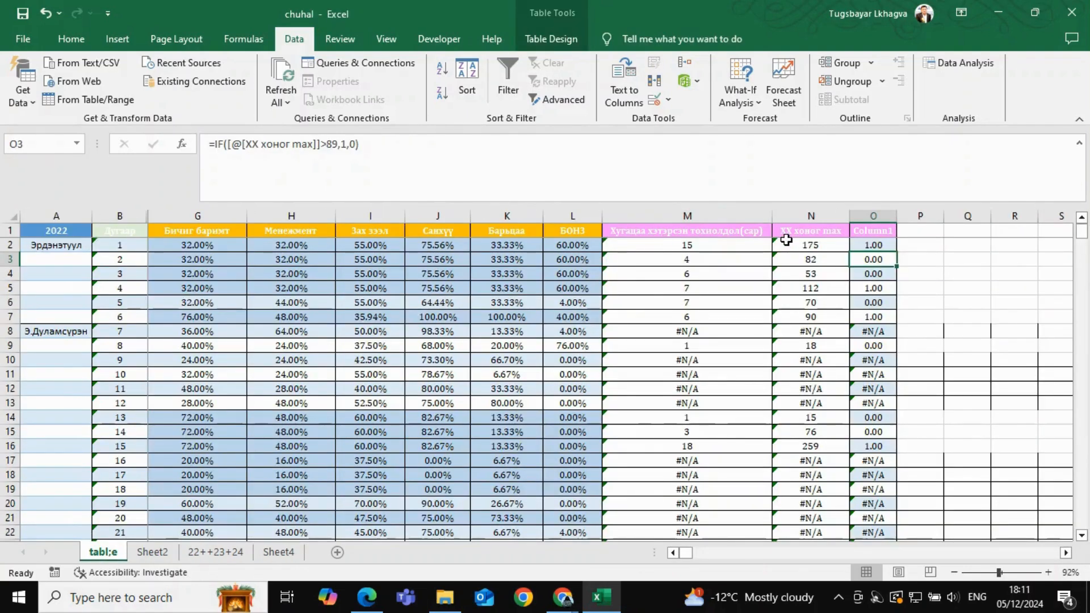
{"action": "left_click", "coordinate": [866, 244]}
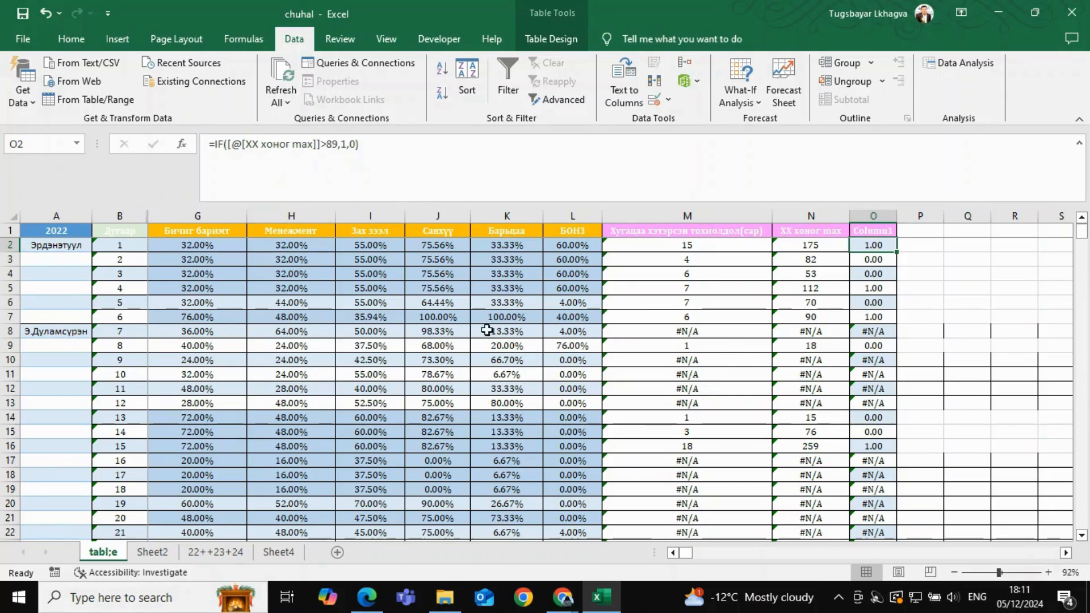
{"action": "left_click", "coordinate": [230, 234]}
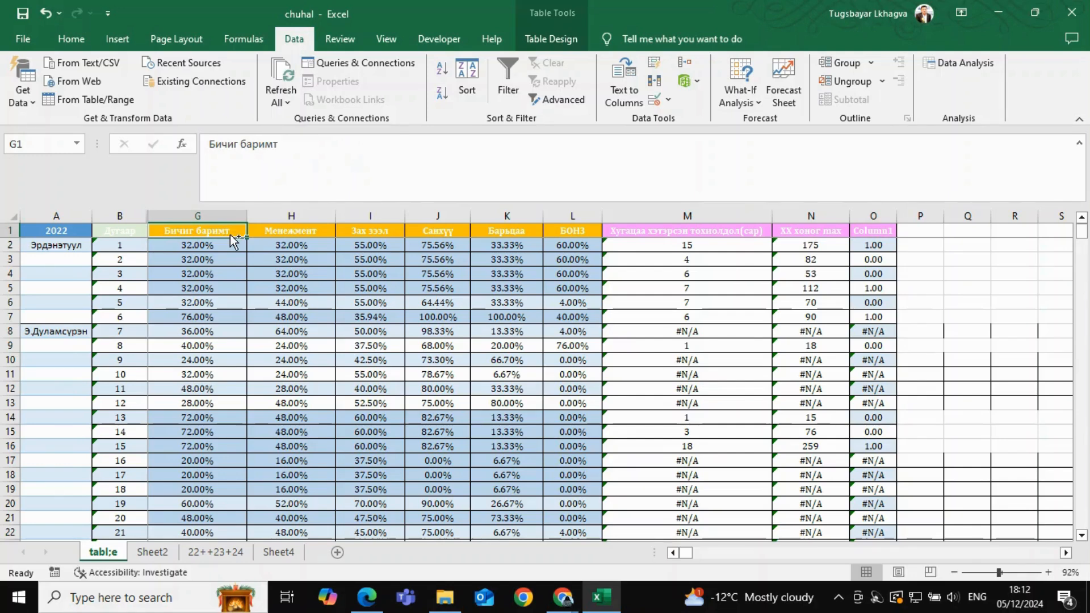
{"action": "key", "text": "ctrl+shift+Right"}
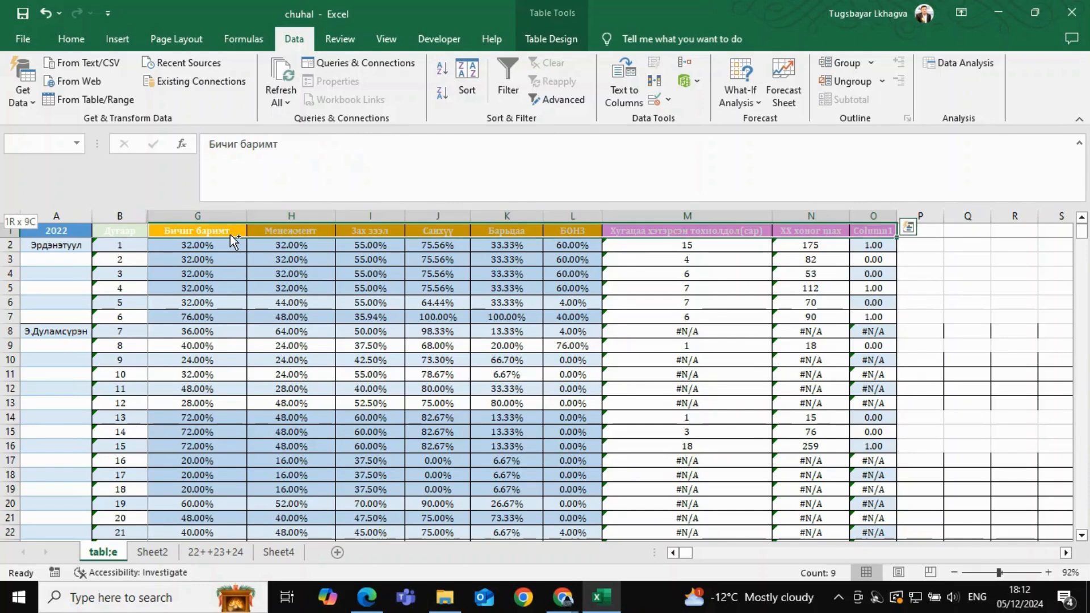
{"action": "key", "text": "ctrl+shift+Down"}
{"action": "key", "text": "ctrl+c"}
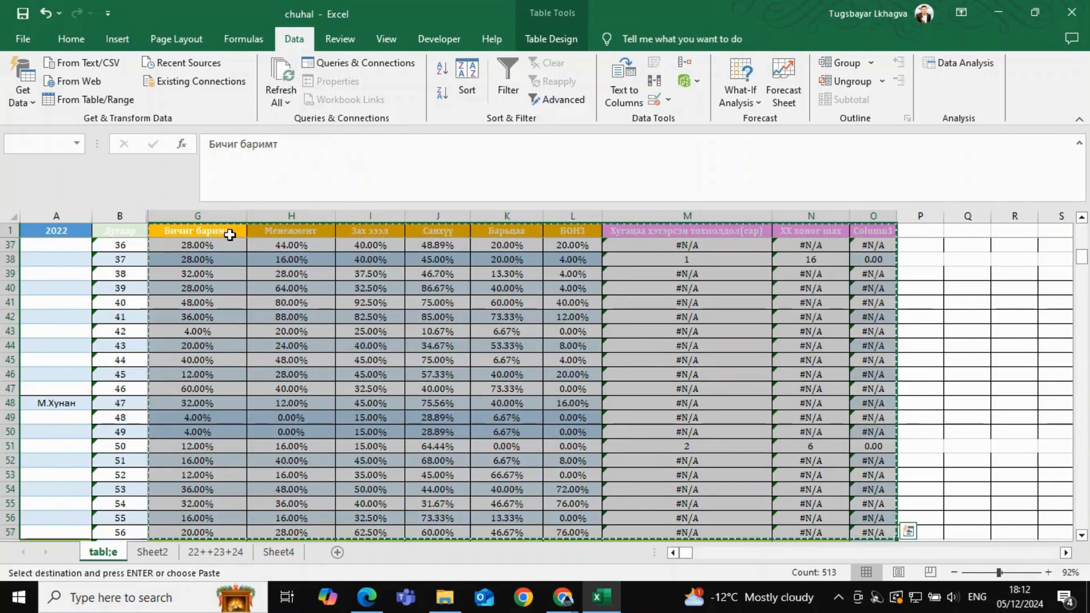
Step: Paste the copied 2022 block as values only at cell A1 of Sheet4
{"action": "left_click", "coordinate": [284, 549]}
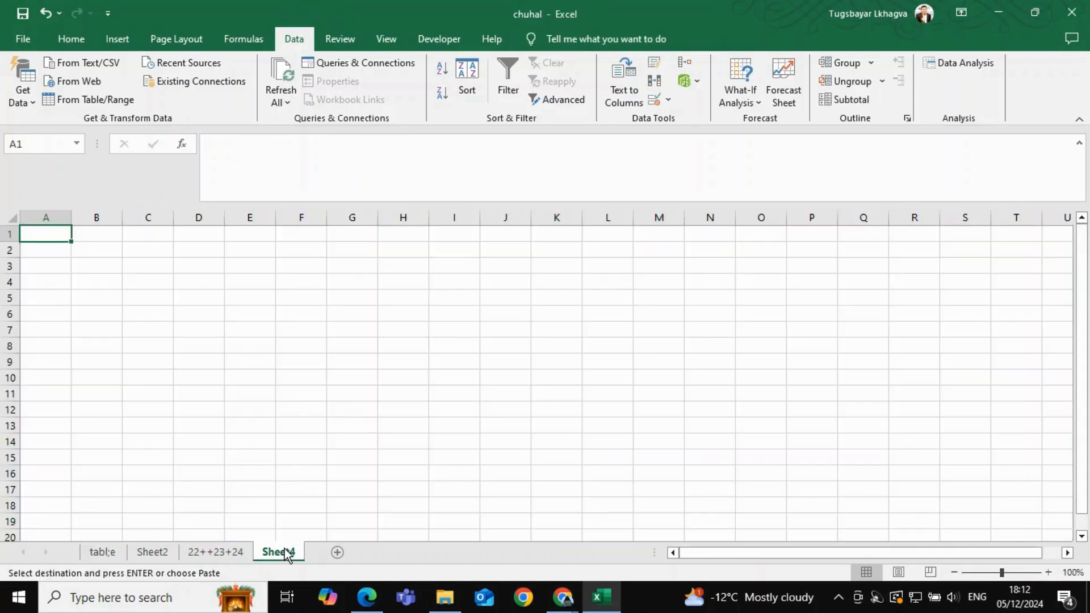
{"action": "right_click", "coordinate": [30, 231]}
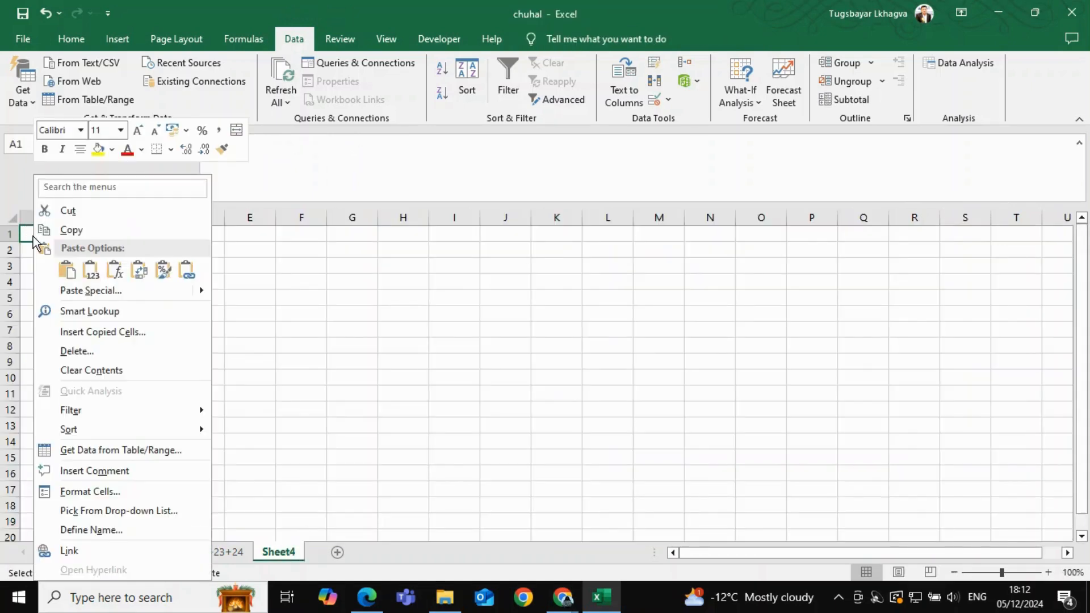
{"action": "left_click", "coordinate": [95, 274]}
{"action": "left_click", "coordinate": [398, 312]}
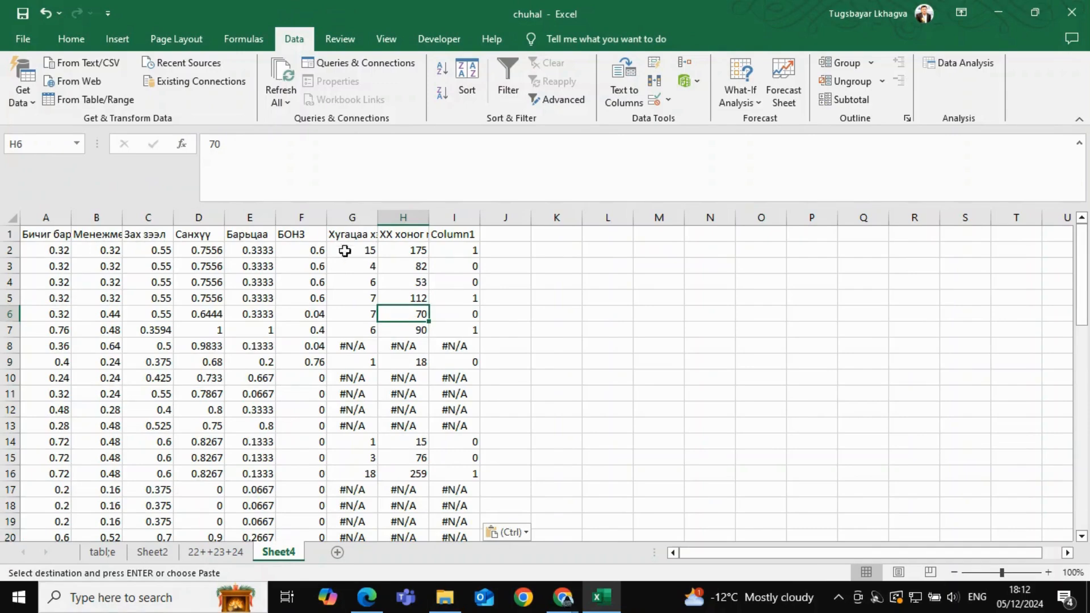
{"action": "left_click", "coordinate": [362, 238]}
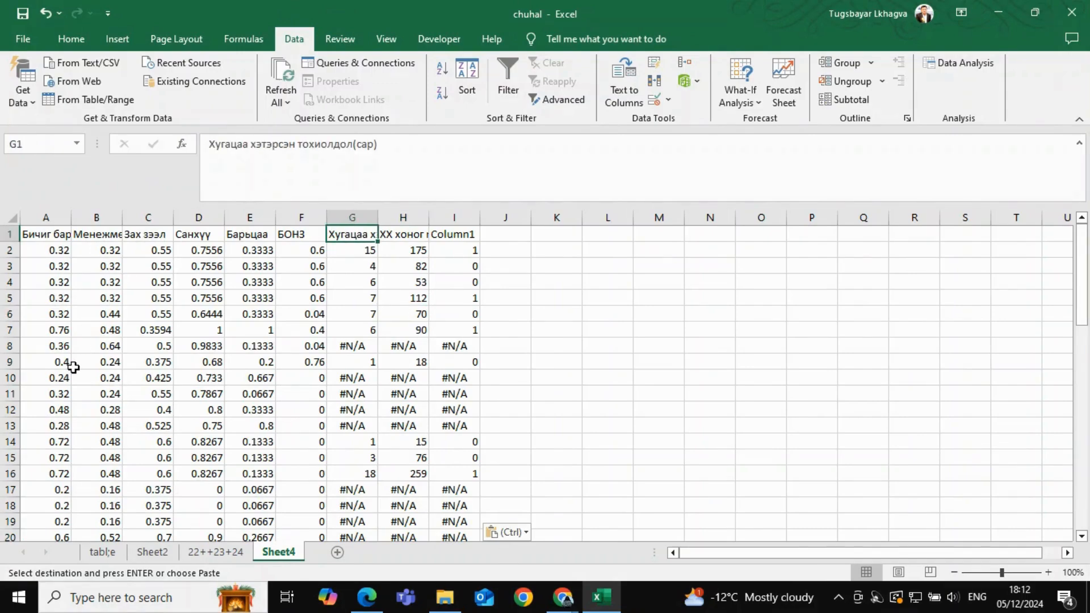
Step: Copy the remaining records G59:O423, starting below the yellow 2023 divider row, from sheet tabl;e
{"action": "scroll", "coordinate": [74, 367], "scroll_direction": "down", "scroll_amount": 17}
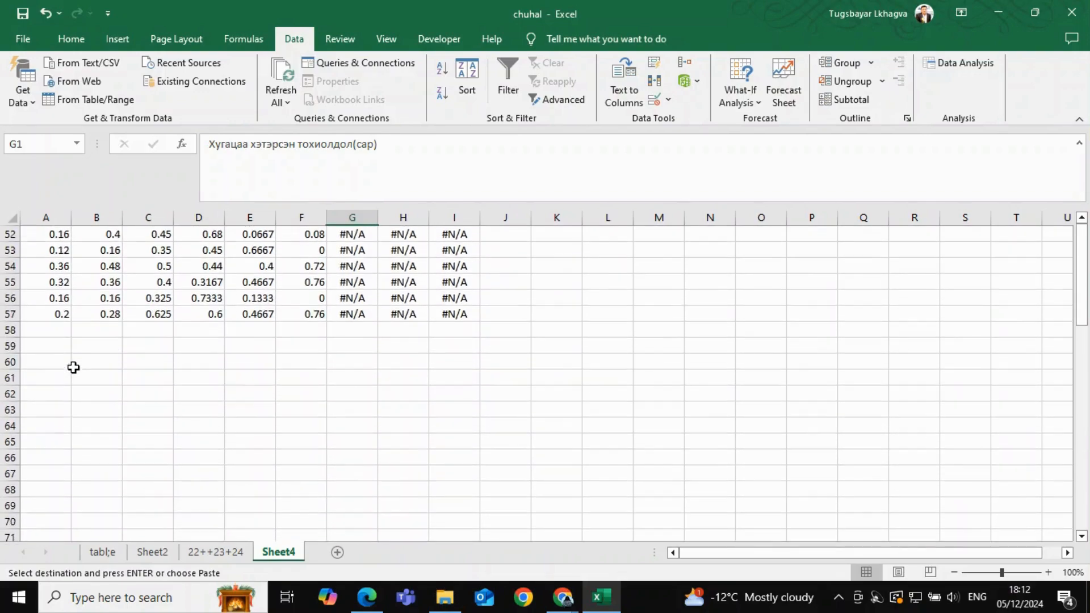
{"action": "left_click", "coordinate": [104, 552]}
{"action": "scroll", "coordinate": [460, 393], "scroll_direction": "down", "scroll_amount": 5}
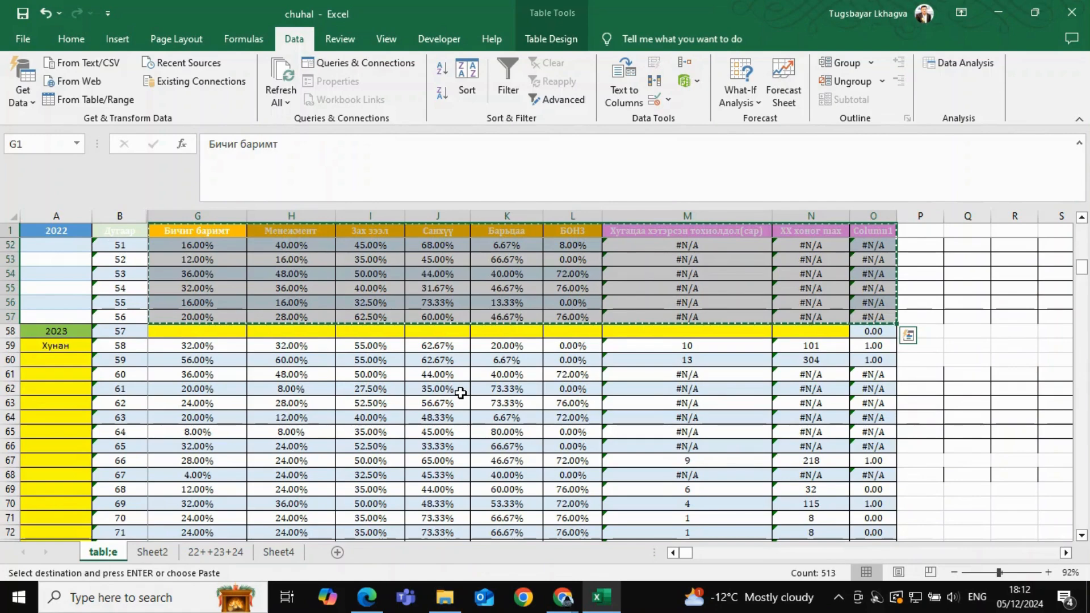
{"action": "left_click", "coordinate": [210, 348]}
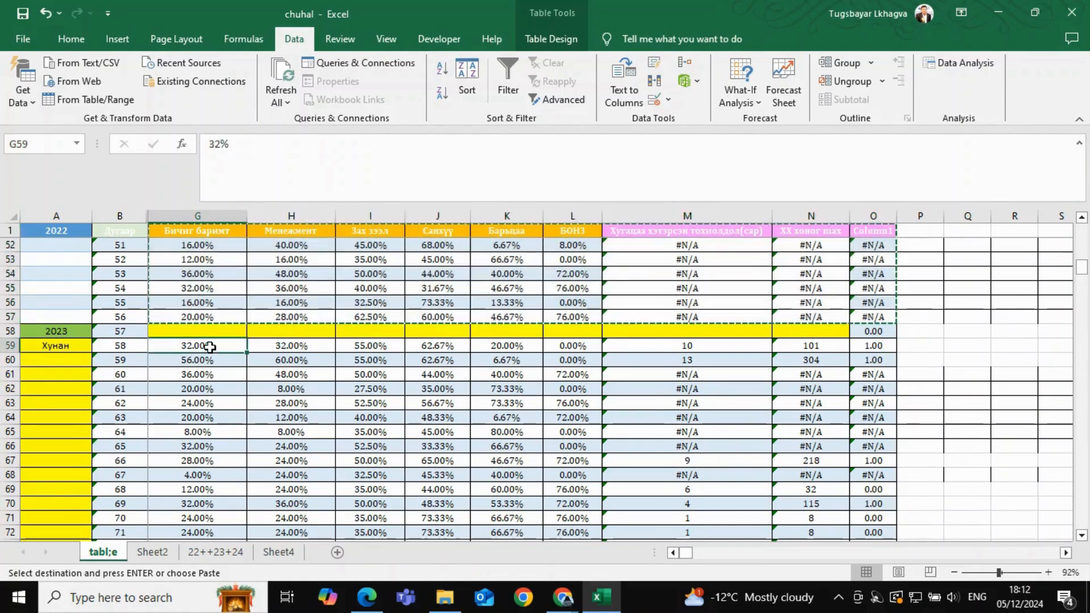
{"action": "key", "text": "ctrl+shift+Right"}
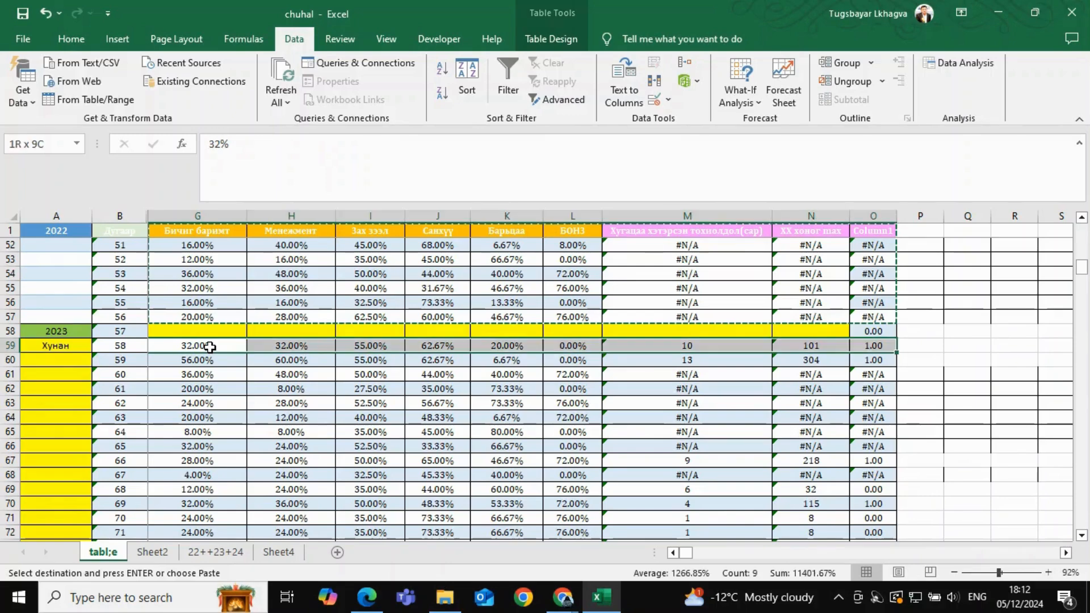
{"action": "key", "text": "ctrl+shift+Down"}
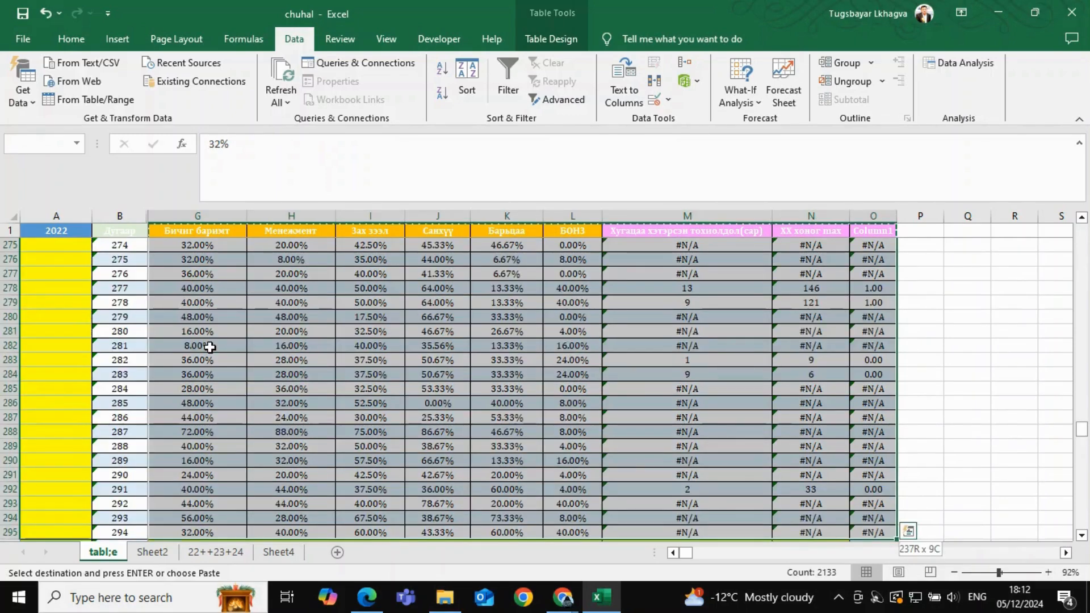
{"action": "key", "text": "ctrl+shift+Down"}
{"action": "key", "text": "ctrl+shift+Down"}
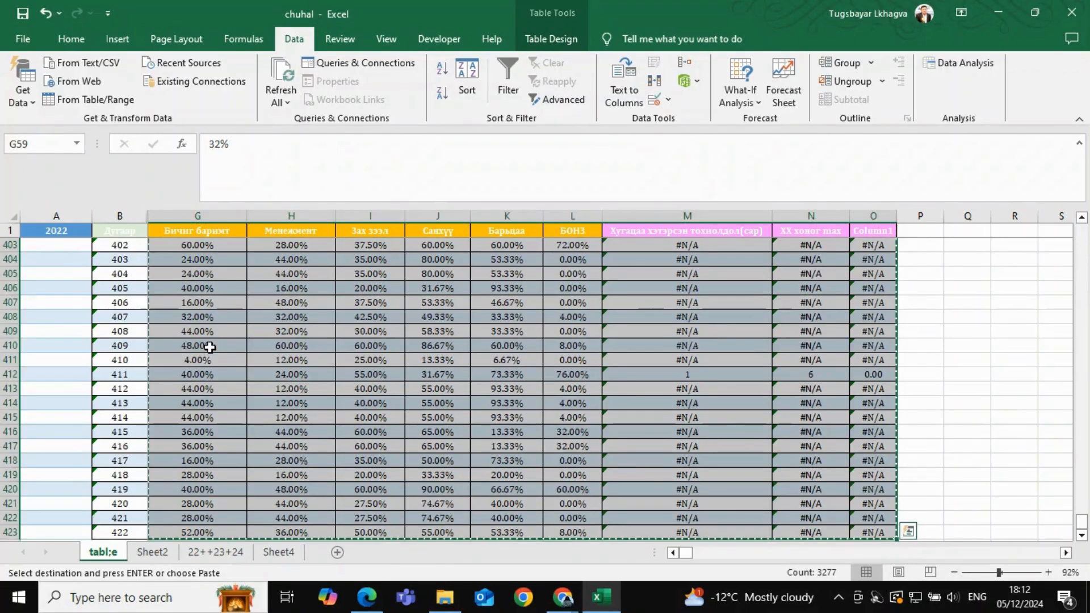
Step: Paste the copied records as values only at A58 of Sheet4, directly under the 2022 data
{"action": "left_click", "coordinate": [279, 552]}
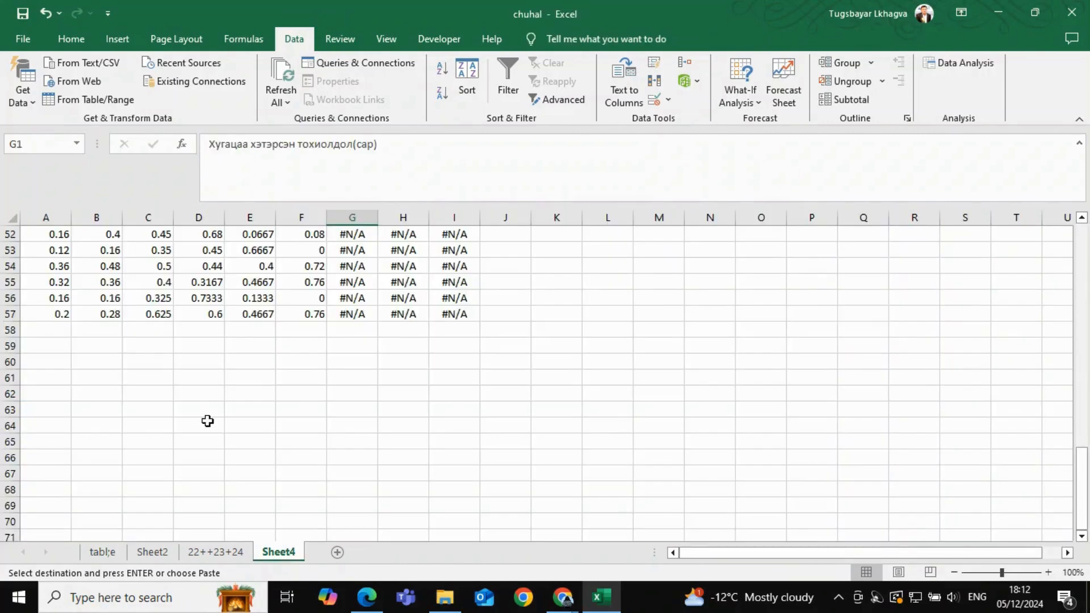
{"action": "right_click", "coordinate": [63, 329]}
{"action": "left_click", "coordinate": [121, 268]}
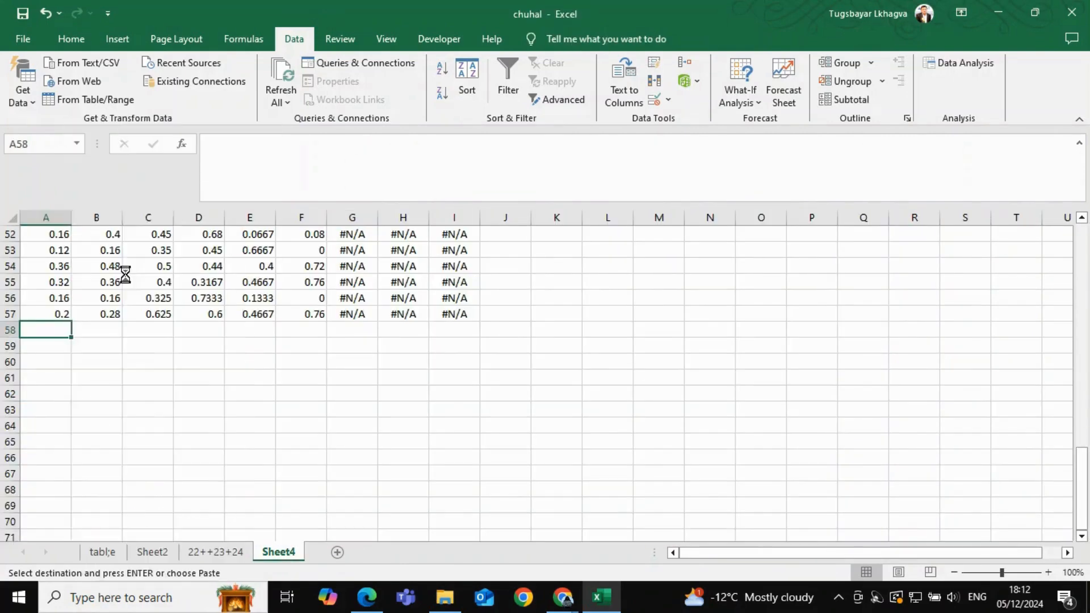
Step: Find the divider row 295 with empty score cells in the pasted data on Sheet4 and delete it
{"action": "scroll", "coordinate": [73, 377], "scroll_direction": "down", "scroll_amount": 19}
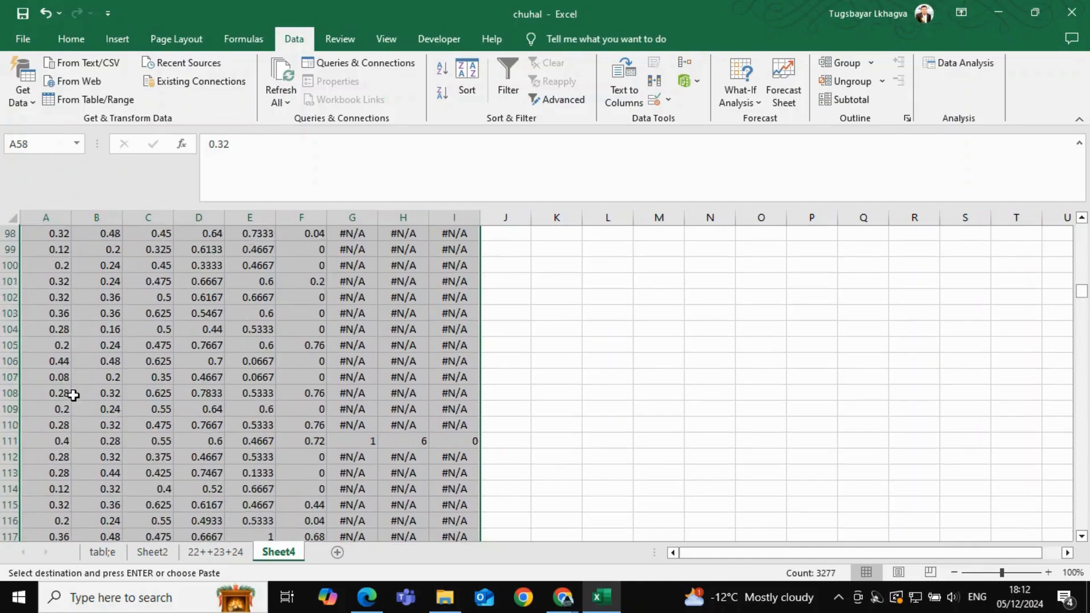
{"action": "scroll", "coordinate": [74, 395], "scroll_direction": "down", "scroll_amount": 18}
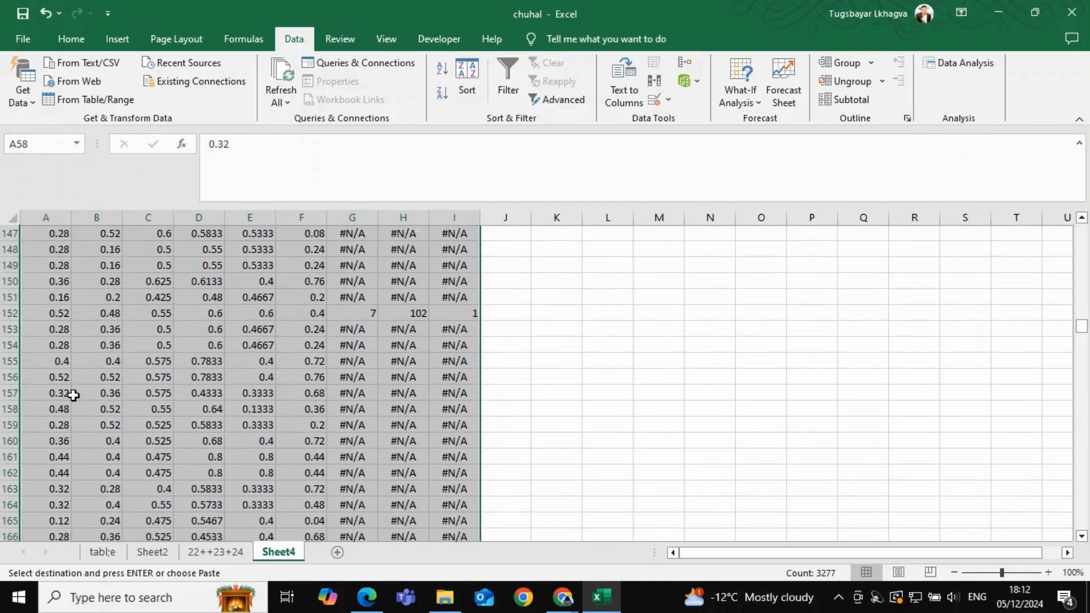
{"action": "scroll", "coordinate": [74, 395], "scroll_direction": "down", "scroll_amount": 20}
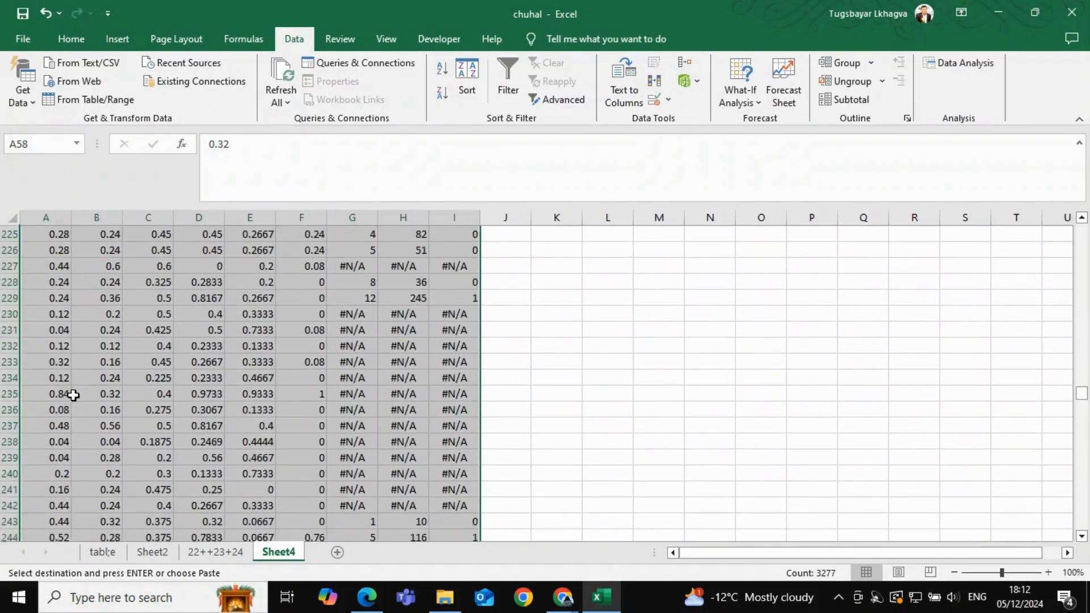
{"action": "scroll", "coordinate": [74, 395], "scroll_direction": "down", "scroll_amount": 14}
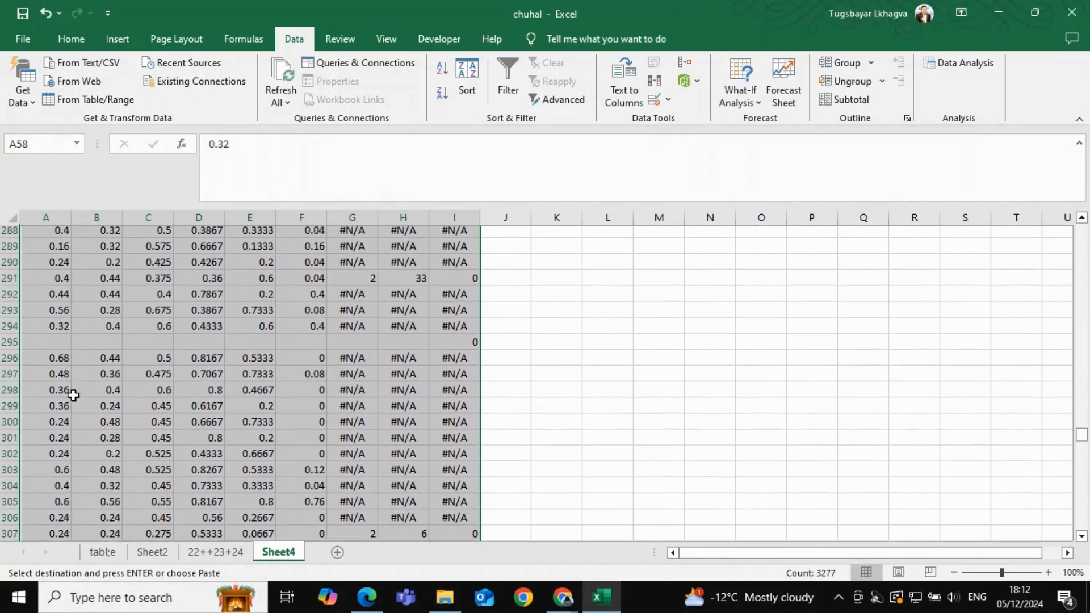
{"action": "left_click", "coordinate": [10, 346]}
{"action": "right_click", "coordinate": [11, 347]}
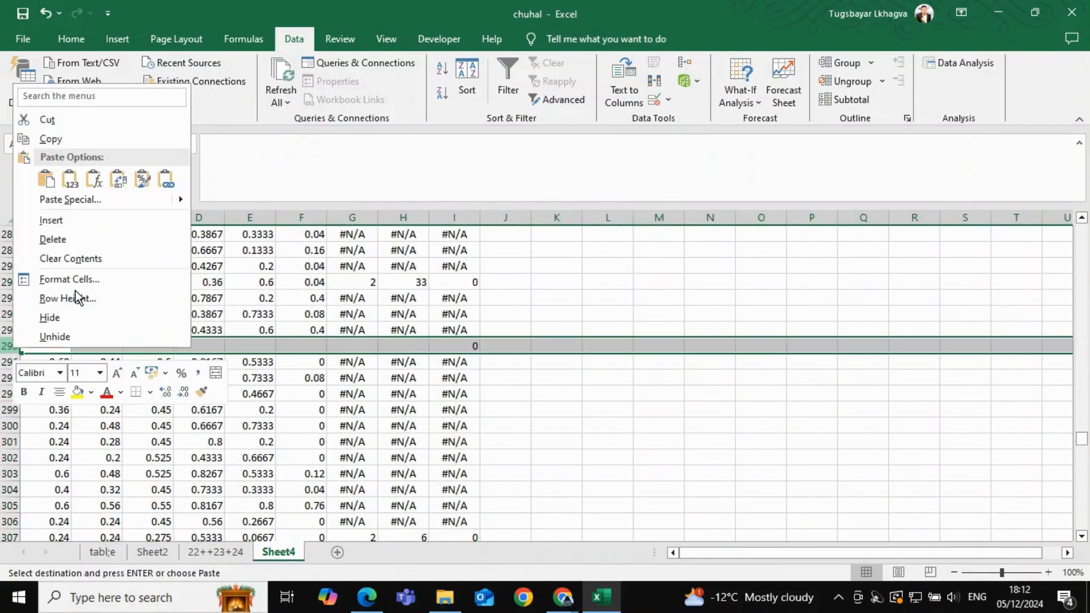
{"action": "left_click", "coordinate": [53, 239]}
Step: Turn on filtering for the header row A1:I1 of Sheet4
{"action": "scroll", "coordinate": [205, 402], "scroll_direction": "up", "scroll_amount": 20}
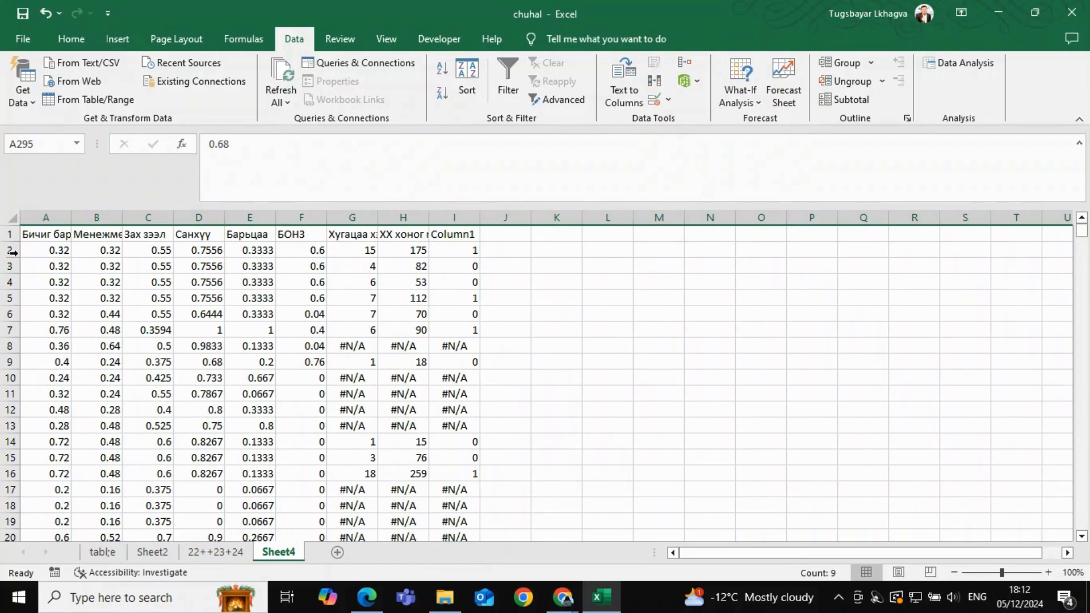
{"action": "left_click", "coordinate": [49, 235]}
{"action": "left_click", "coordinate": [307, 253]}
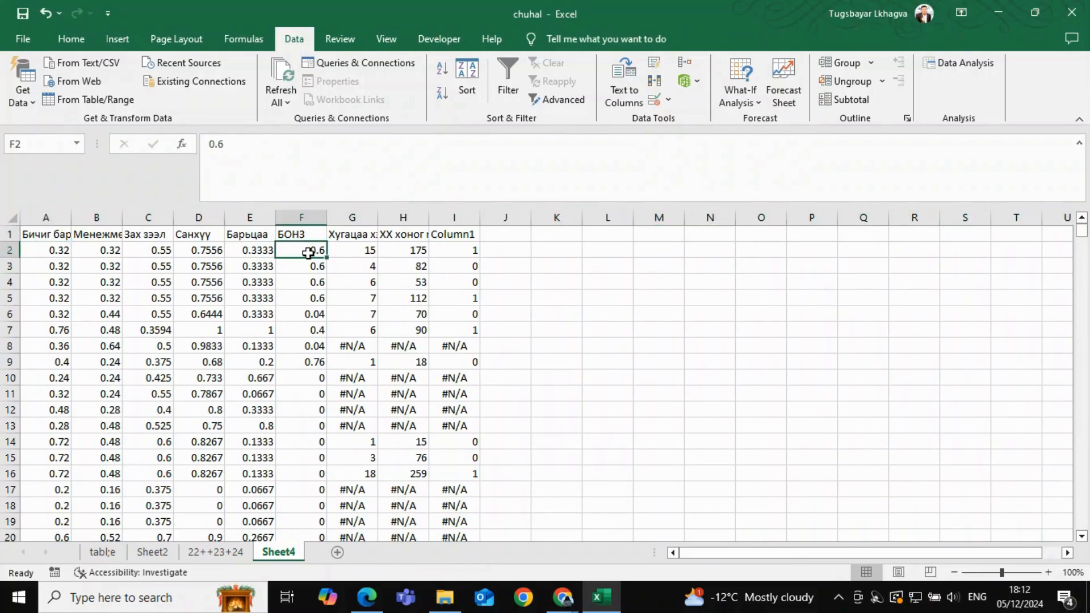
{"action": "left_click_drag", "start_coordinate": [47, 235], "coordinate": [457, 233]}
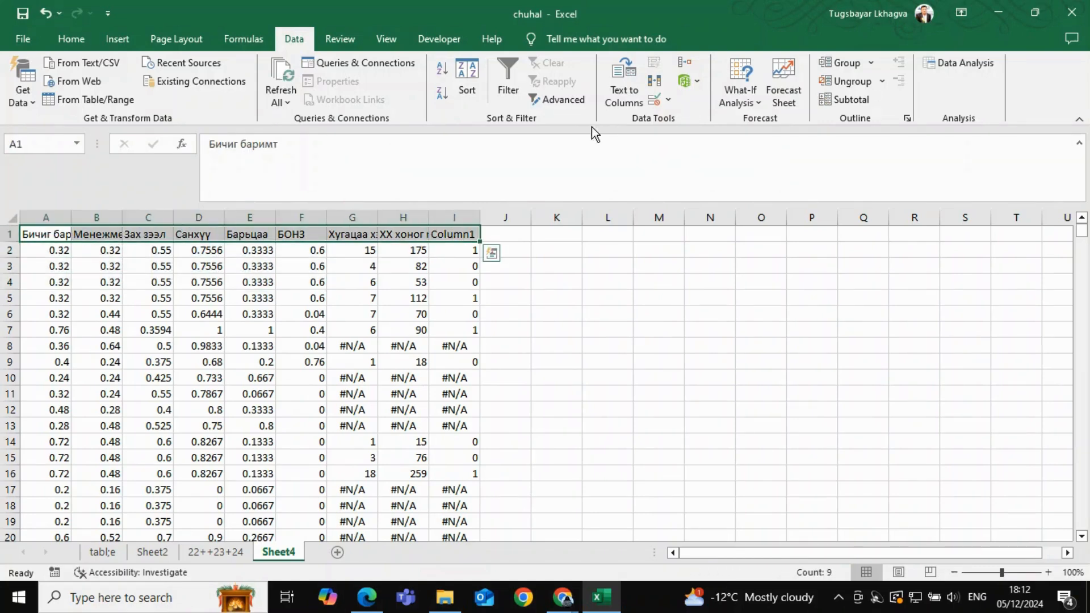
{"action": "left_click", "coordinate": [503, 75]}
Step: Filter column G of Sheet4 to show only the #N/A records
{"action": "left_click", "coordinate": [370, 234]}
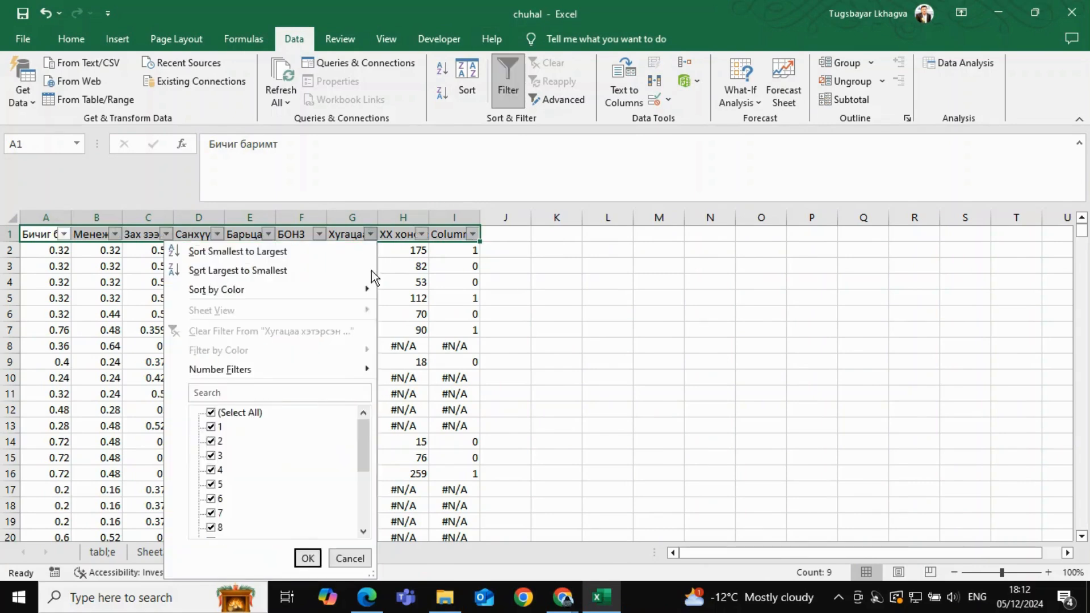
{"action": "left_click", "coordinate": [244, 413]}
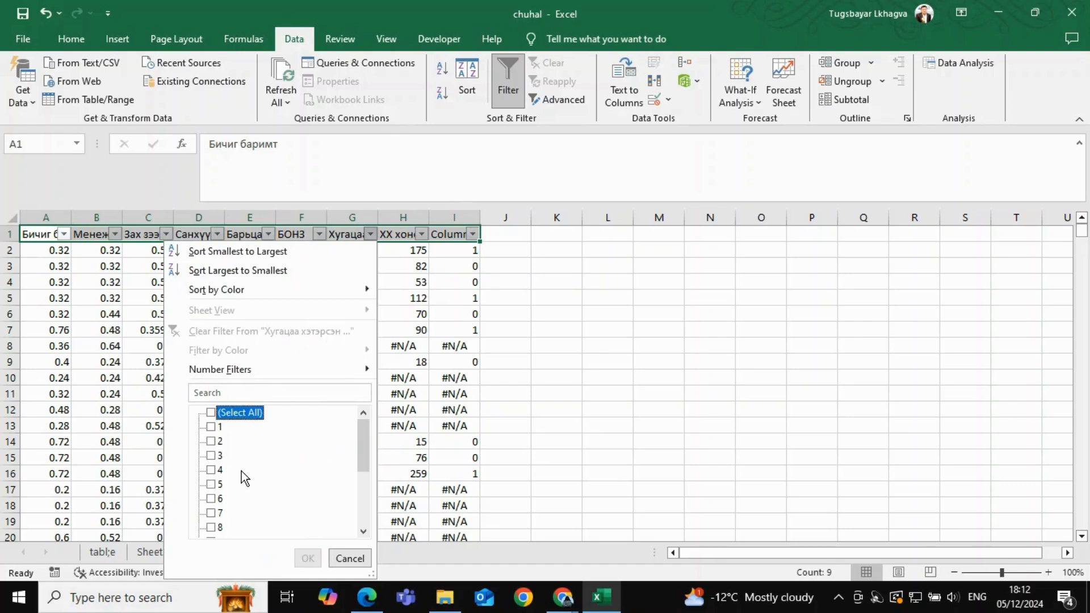
{"action": "scroll", "coordinate": [241, 471], "scroll_direction": "down", "scroll_amount": 3}
{"action": "left_click", "coordinate": [218, 529]}
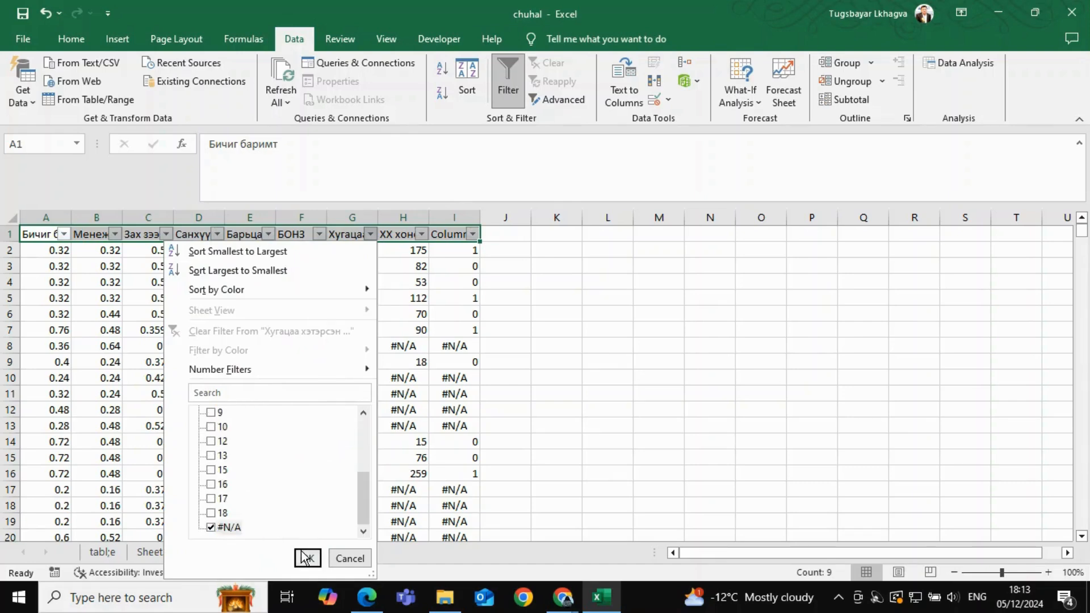
{"action": "left_click", "coordinate": [307, 559]}
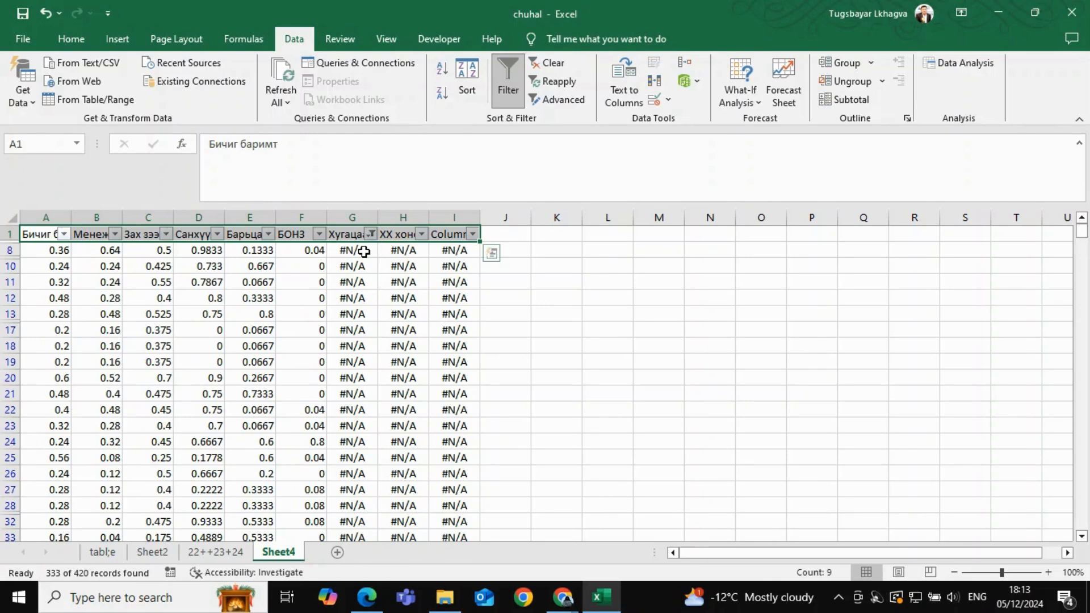
Step: Enter 0 in cells G8, H8 and I8, the first filtered record, in place of its #N/A errors
{"action": "left_click", "coordinate": [366, 251]}
{"action": "type", "text": "0"}
{"action": "key", "text": "Tab"}
{"action": "type", "text": "0"}
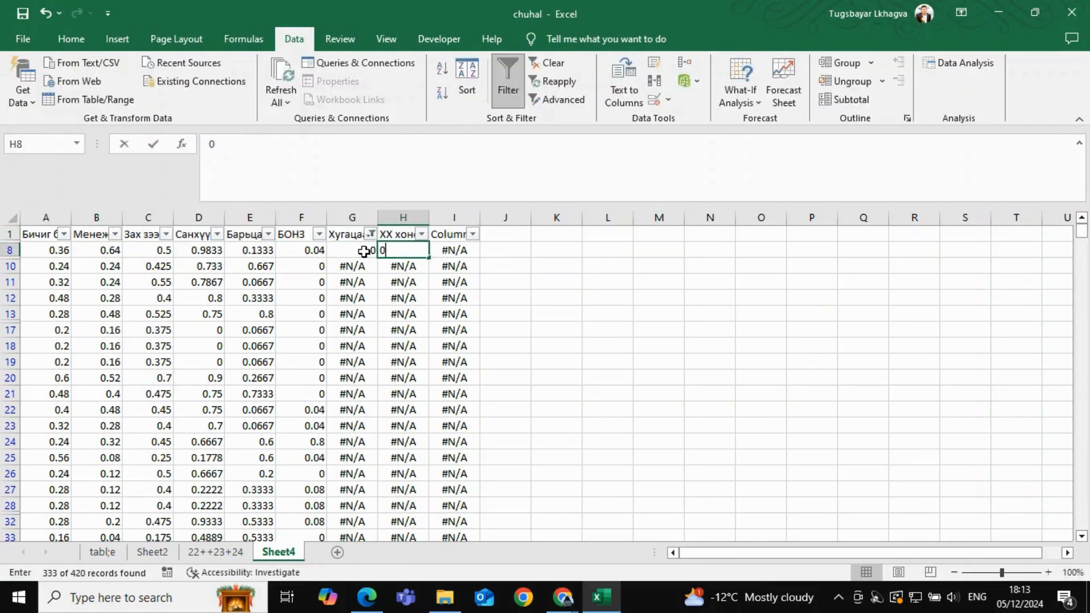
{"action": "key", "text": "Tab"}
{"action": "type", "text": "0"}
{"action": "key", "text": "Tab"}
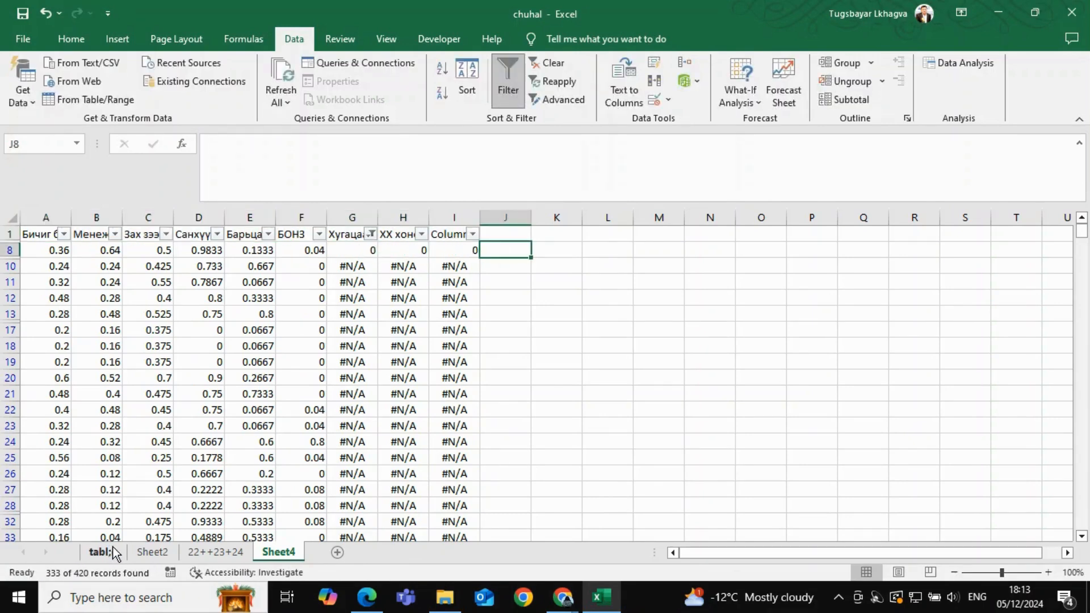
Step: Examine the lookup formulas behind the overdue columns M to O in row 403 of sheet tabl;e
{"action": "left_click", "coordinate": [105, 552]}
{"action": "left_click", "coordinate": [683, 241]}
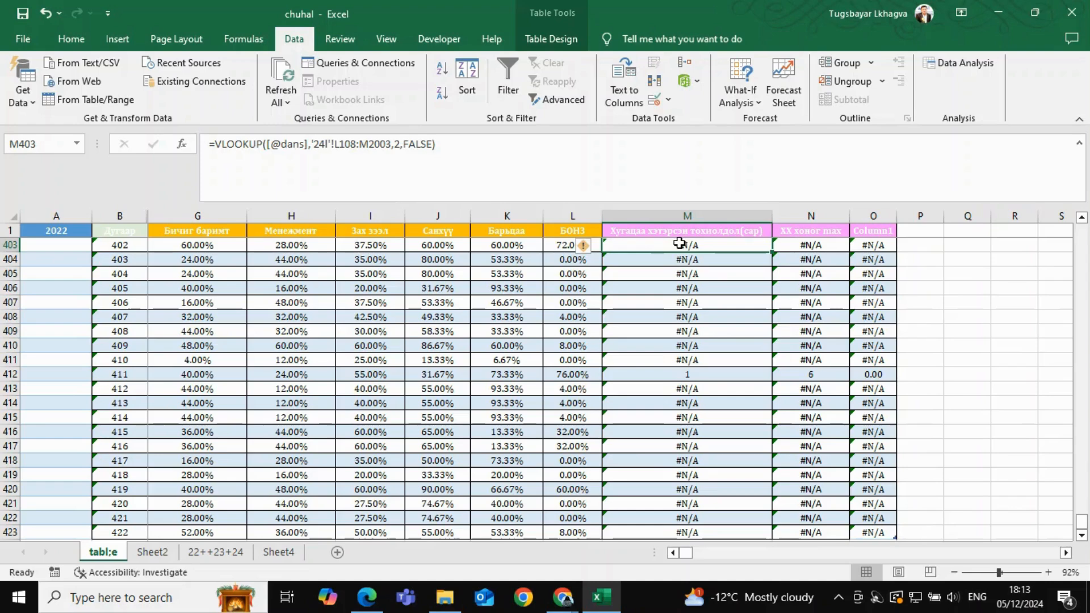
{"action": "left_click", "coordinate": [681, 167]}
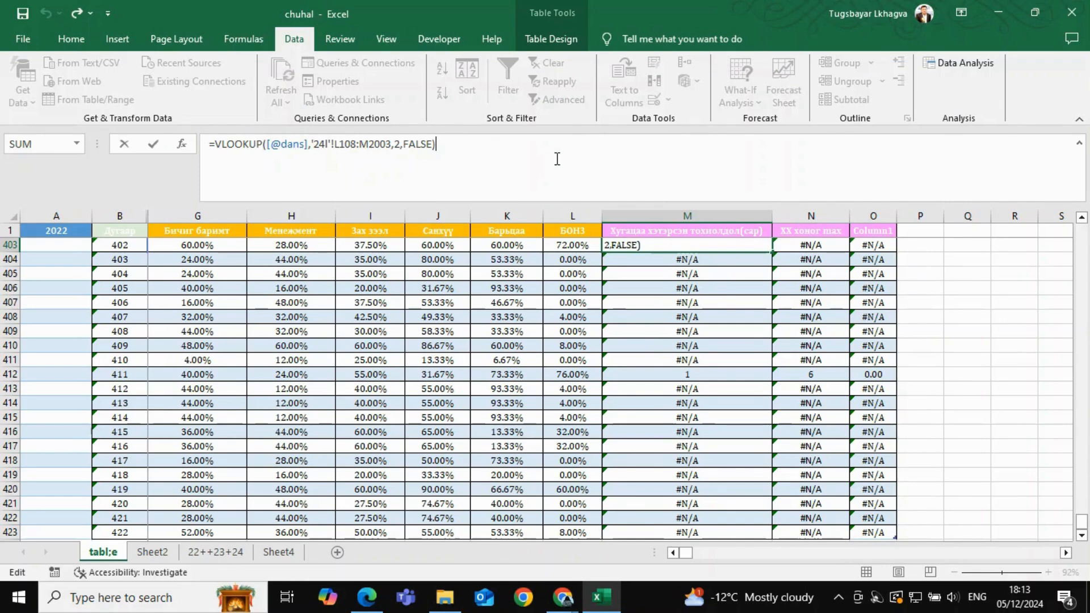
{"action": "key", "text": "Return"}
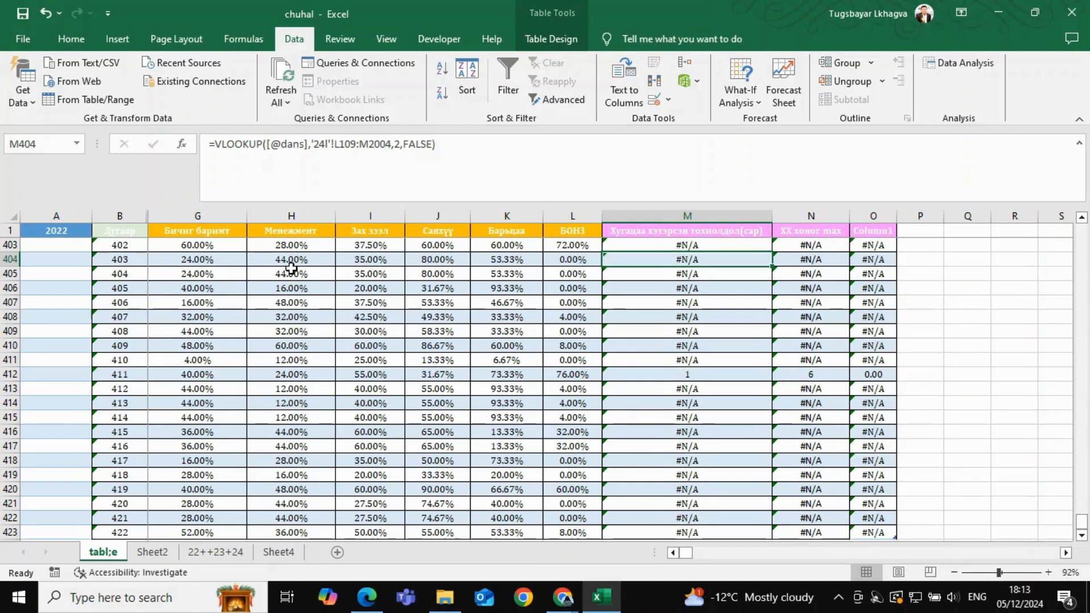
{"action": "key", "text": "Up"}
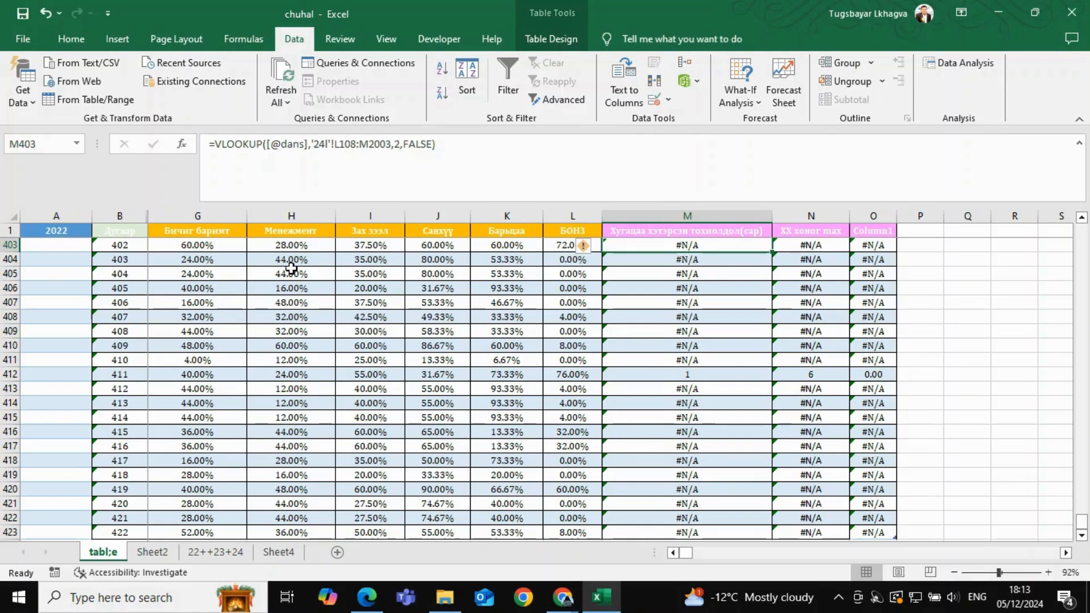
{"action": "key", "text": "Right"}
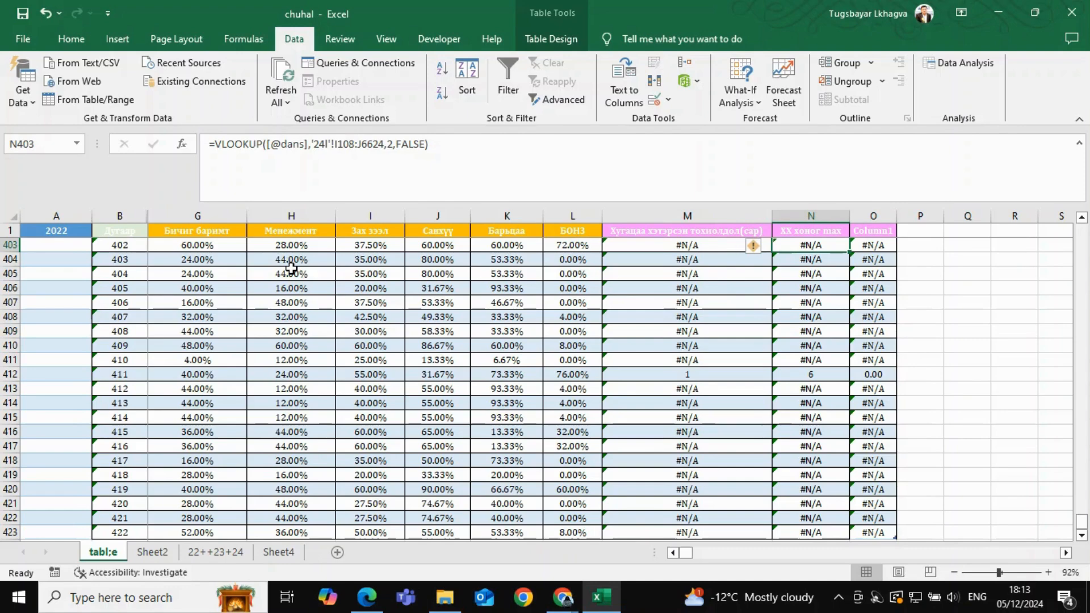
{"action": "key", "text": "Right"}
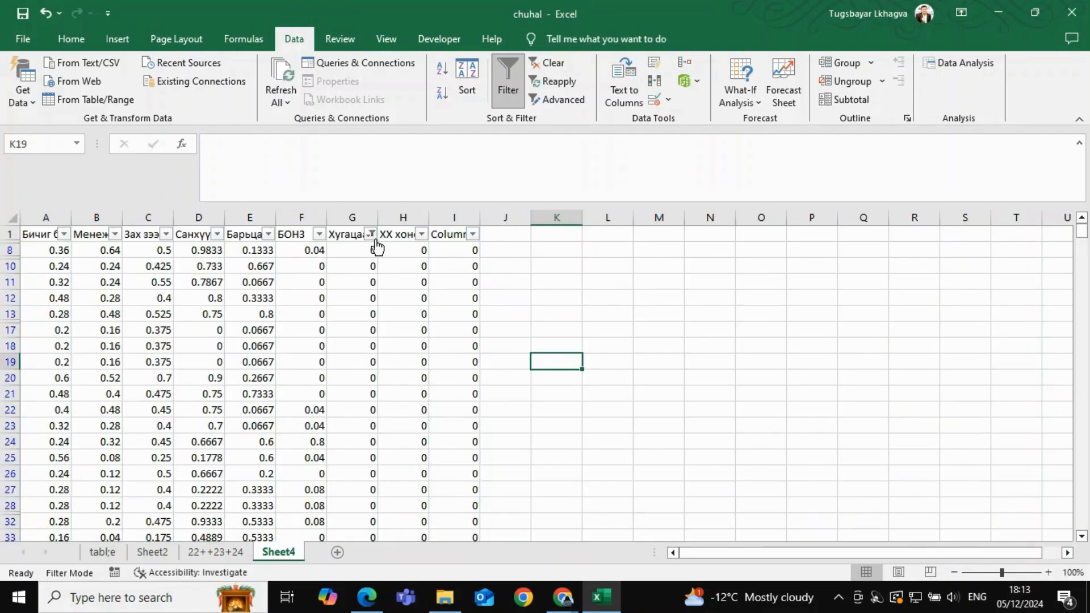
Step: Reselect all values in the column G filter on Sheet4 to show every record again
{"action": "left_click", "coordinate": [371, 234]}
{"action": "left_click", "coordinate": [235, 413]}
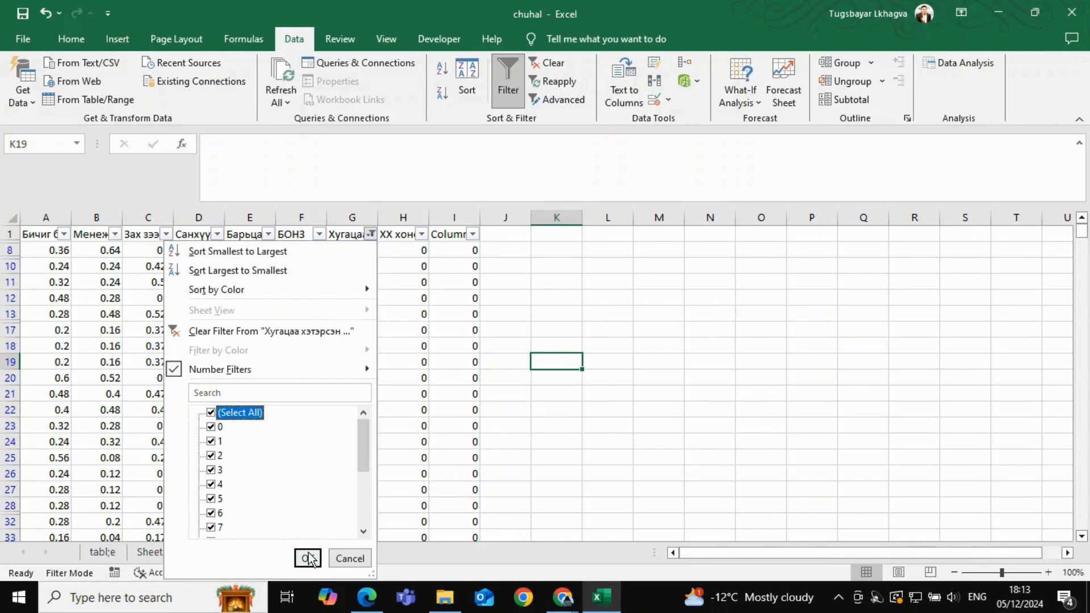
{"action": "left_click", "coordinate": [308, 558]}
{"action": "left_click", "coordinate": [617, 333]}
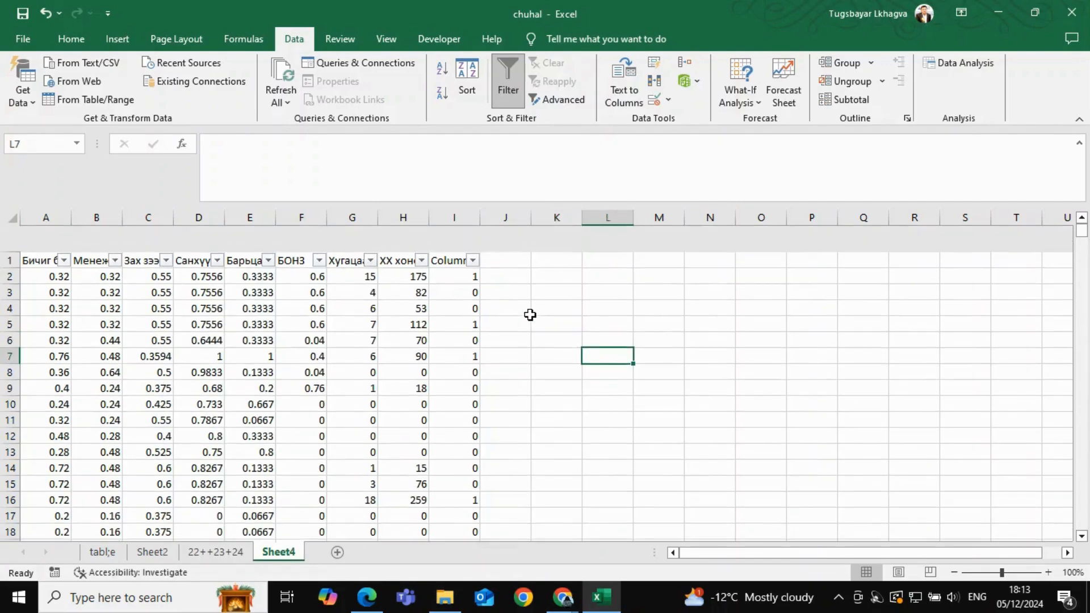
{"action": "left_click", "coordinate": [674, 251]}
{"action": "type", "text": "="}
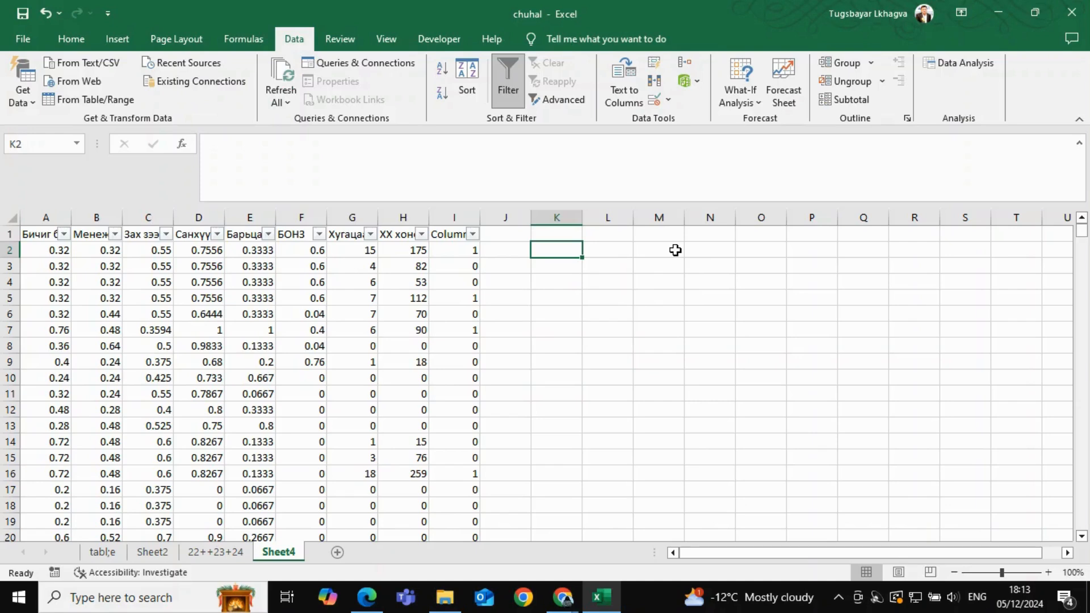
{"action": "key", "text": "Right"}
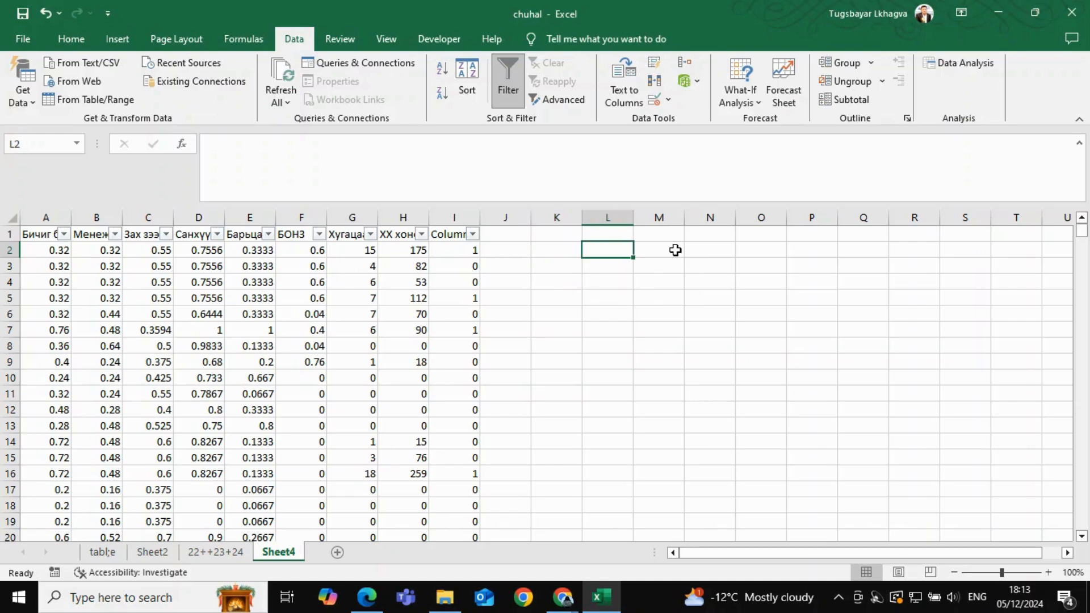
Step: Start a Correlation analysis with the Data Analysis tool, using A2:I421 on Sheet4 as its input range
{"action": "left_click", "coordinate": [958, 63]}
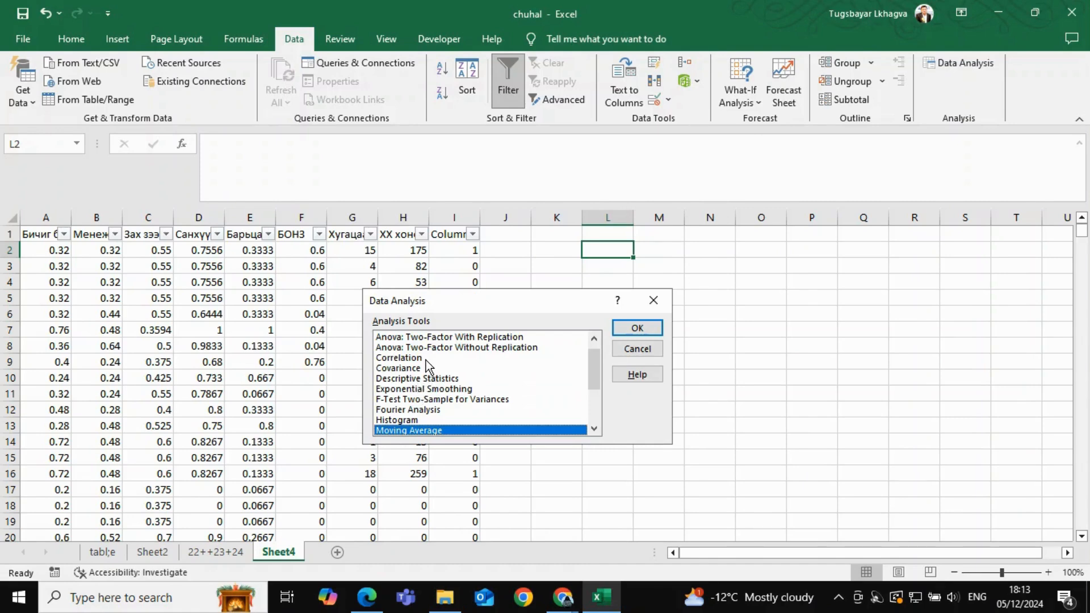
{"action": "left_click", "coordinate": [428, 359]}
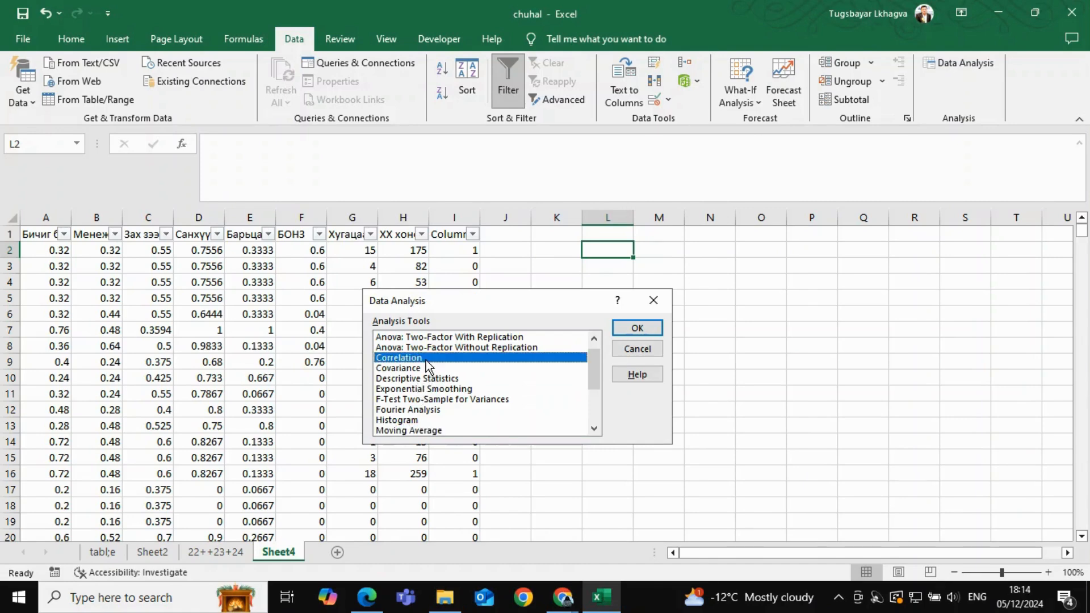
{"action": "left_click", "coordinate": [636, 328]}
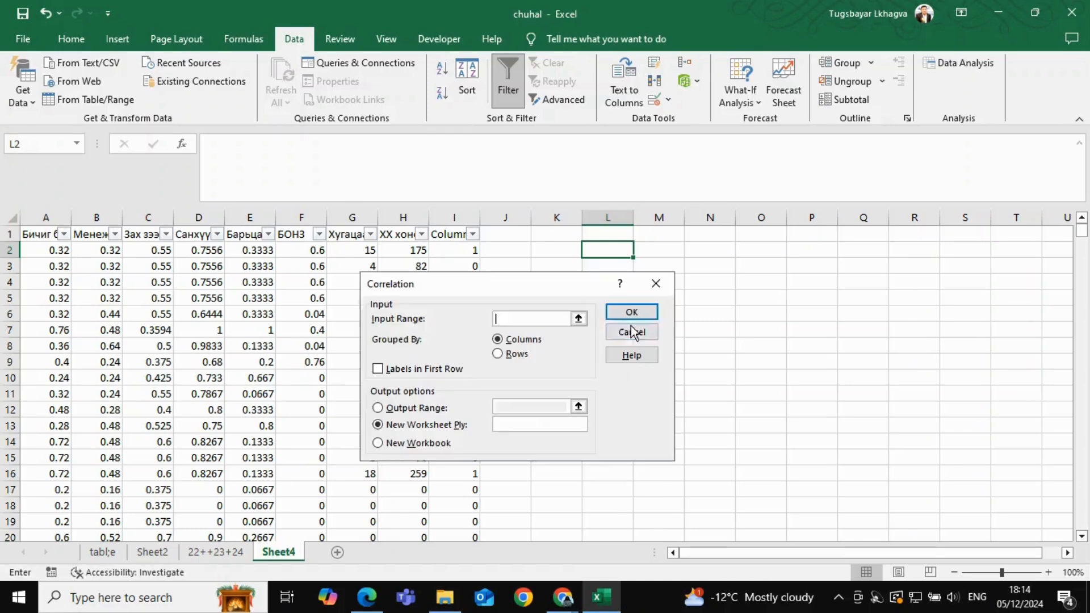
{"action": "left_click", "coordinate": [578, 318]}
{"action": "left_click", "coordinate": [67, 253]}
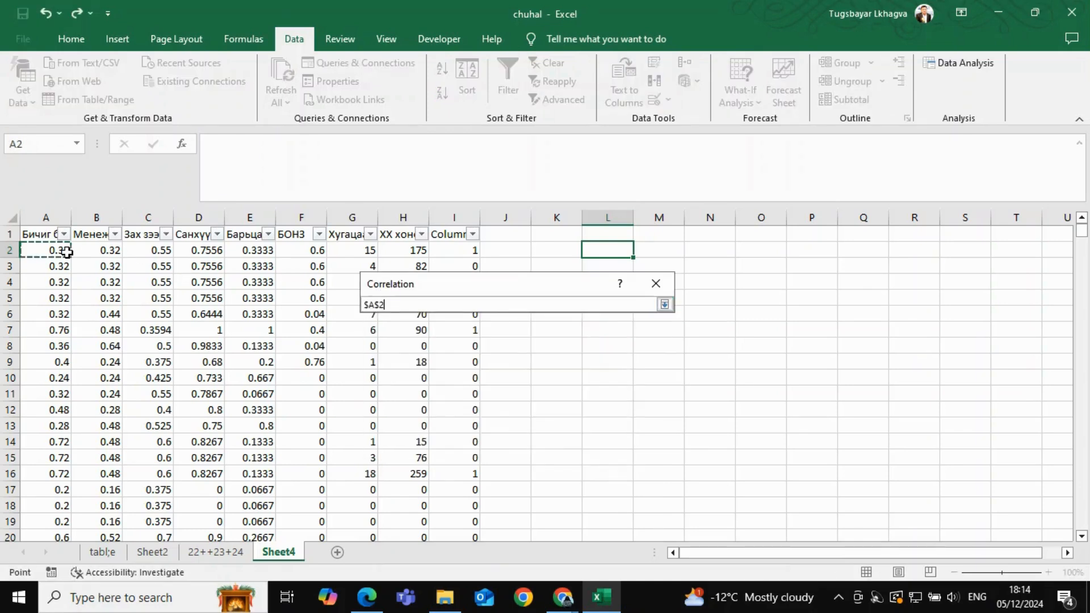
{"action": "key", "text": "ctrl+shift+Right"}
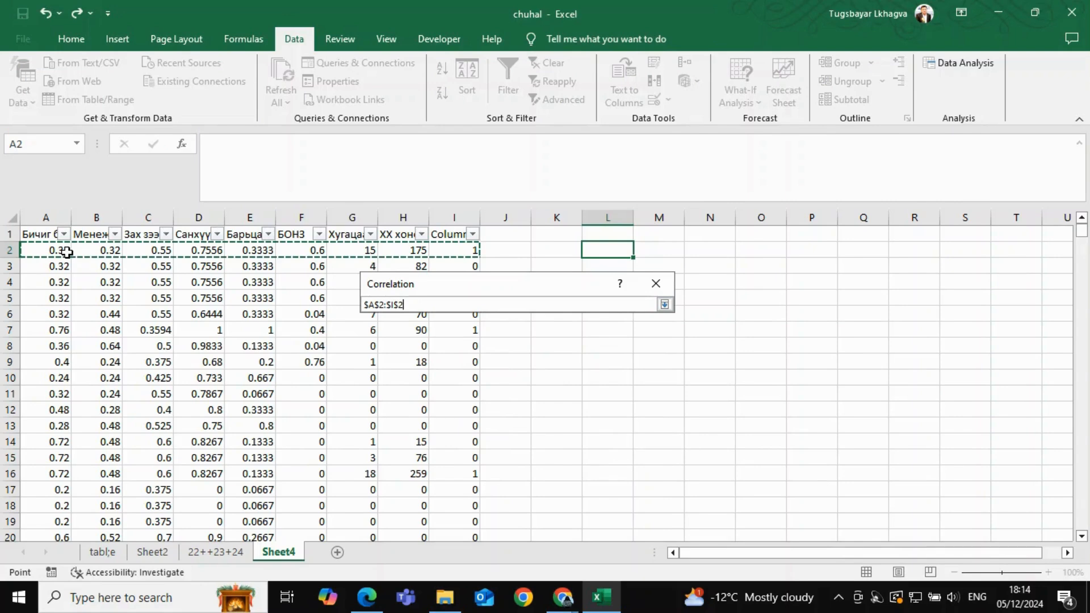
{"action": "key", "text": "ctrl+shift+Down"}
{"action": "key", "text": "Return"}
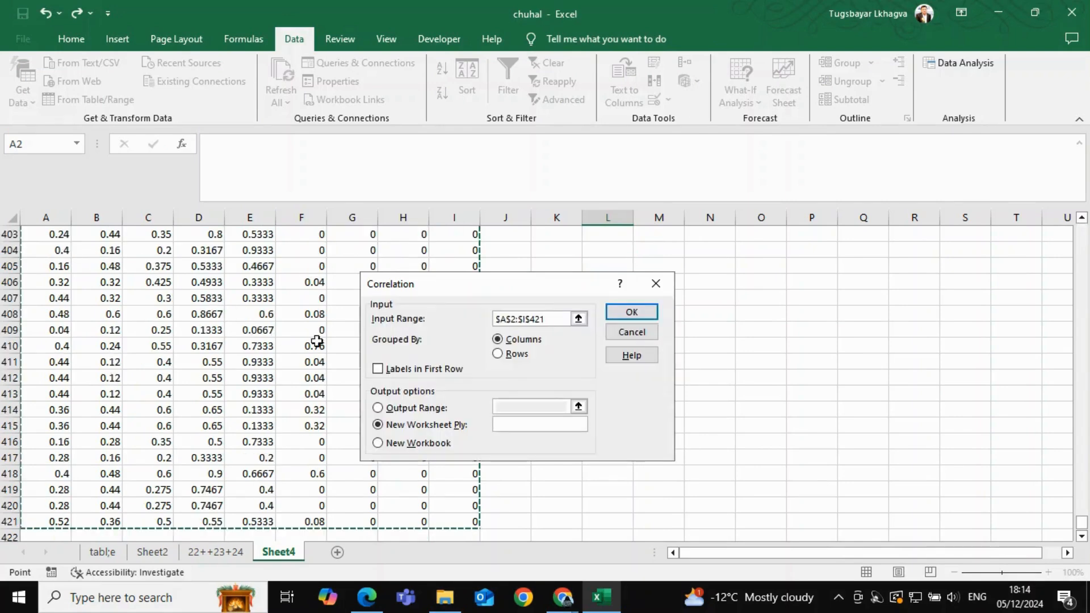
Step: Set the correlation's output range to N2 on the same sheet and run the analysis
{"action": "double_click", "coordinate": [445, 405]}
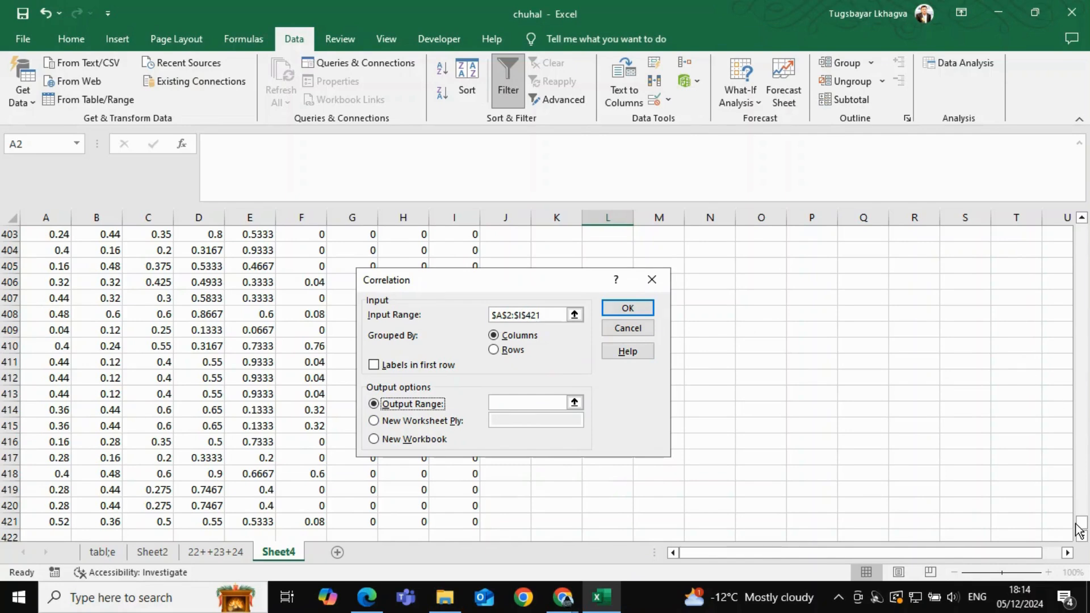
{"action": "left_click", "coordinate": [574, 402]}
{"action": "scroll", "coordinate": [600, 373], "scroll_direction": "up", "scroll_amount": 20}
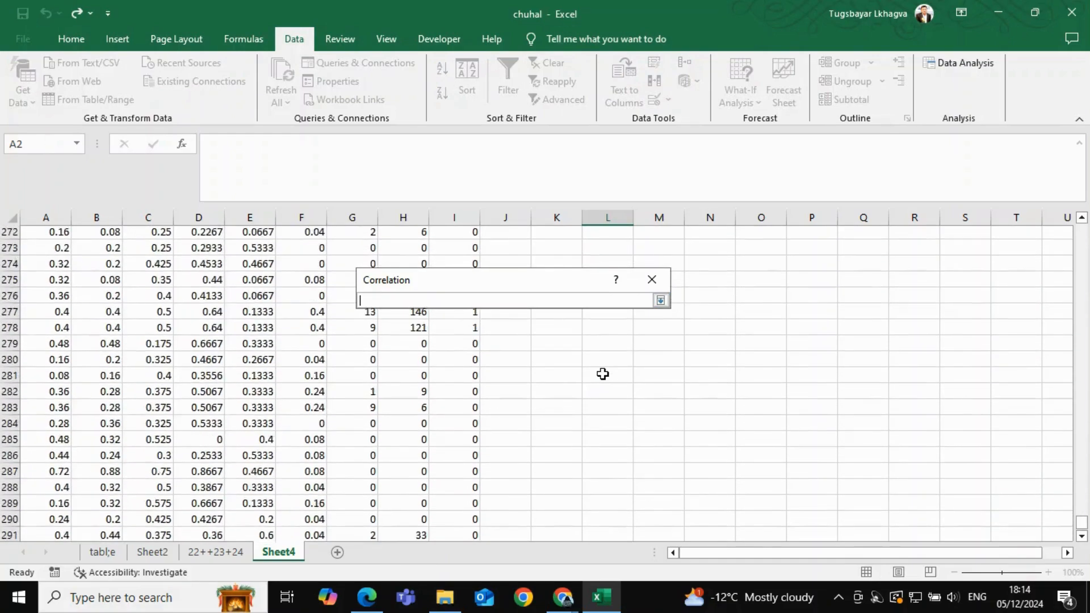
{"action": "left_click", "coordinate": [712, 255]}
{"action": "key", "text": "Return"}
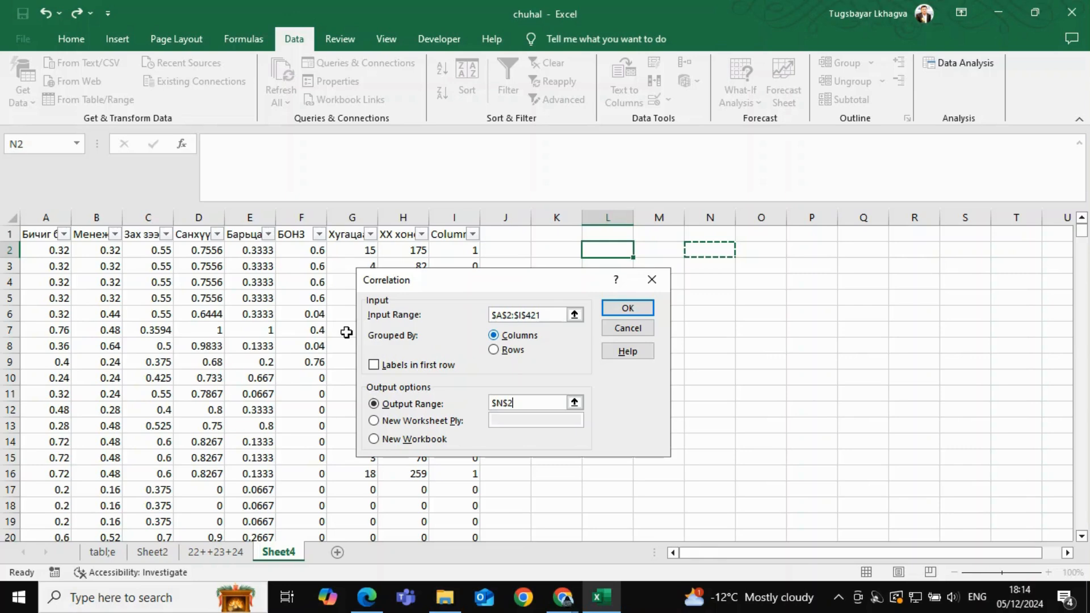
{"action": "left_click", "coordinate": [629, 309]}
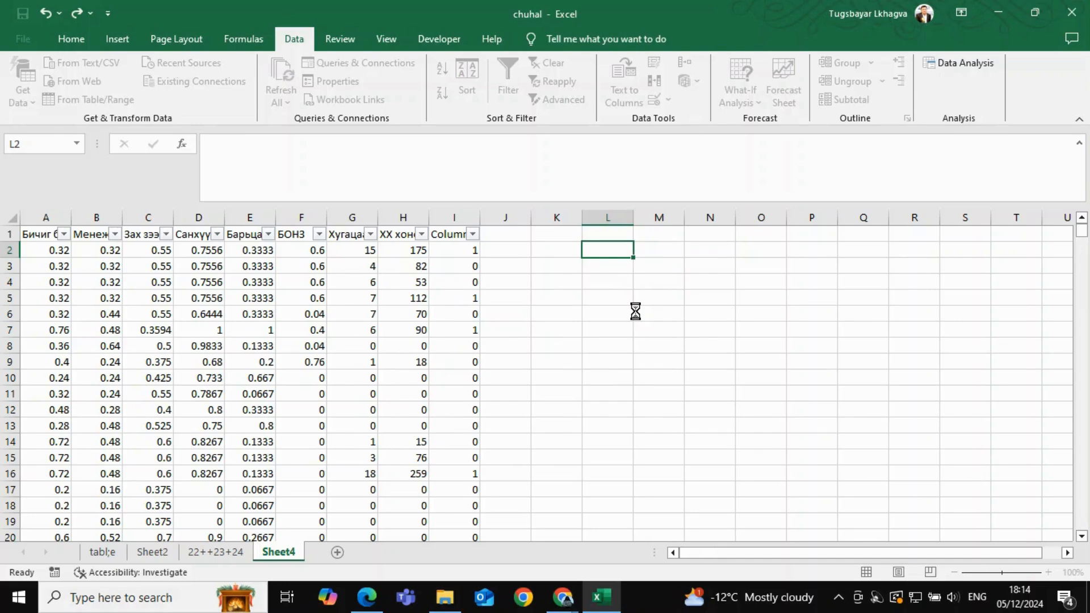
{"action": "left_click", "coordinate": [659, 328]}
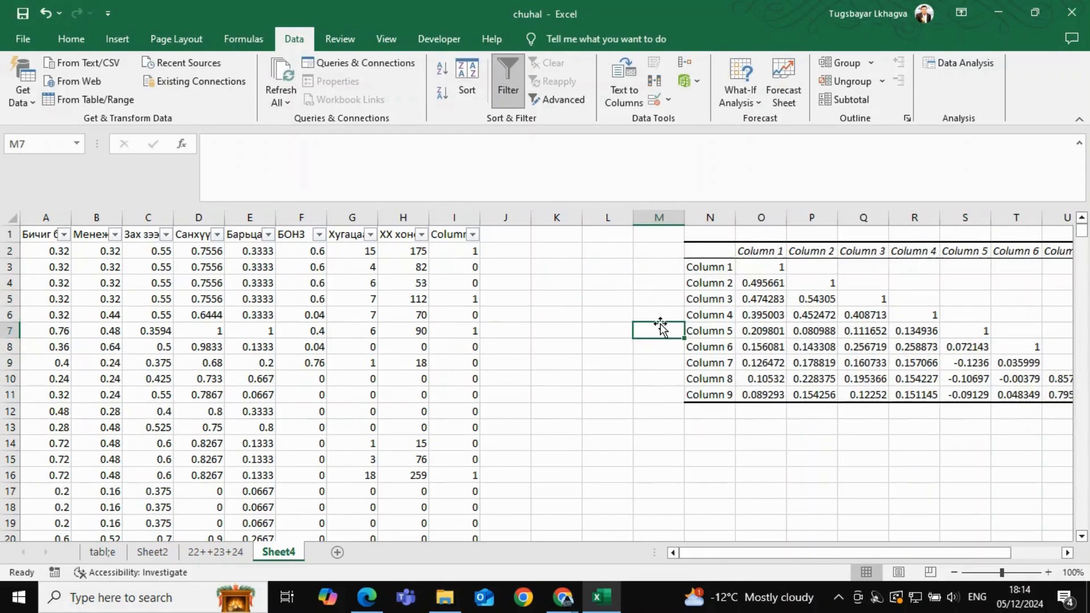
Step: Copy the dataset headers A1:I1 over the generic column labels of the correlation matrix, starting at O2
{"action": "left_click", "coordinate": [38, 233]}
{"action": "left_click_drag", "start_coordinate": [37, 233], "coordinate": [455, 234]}
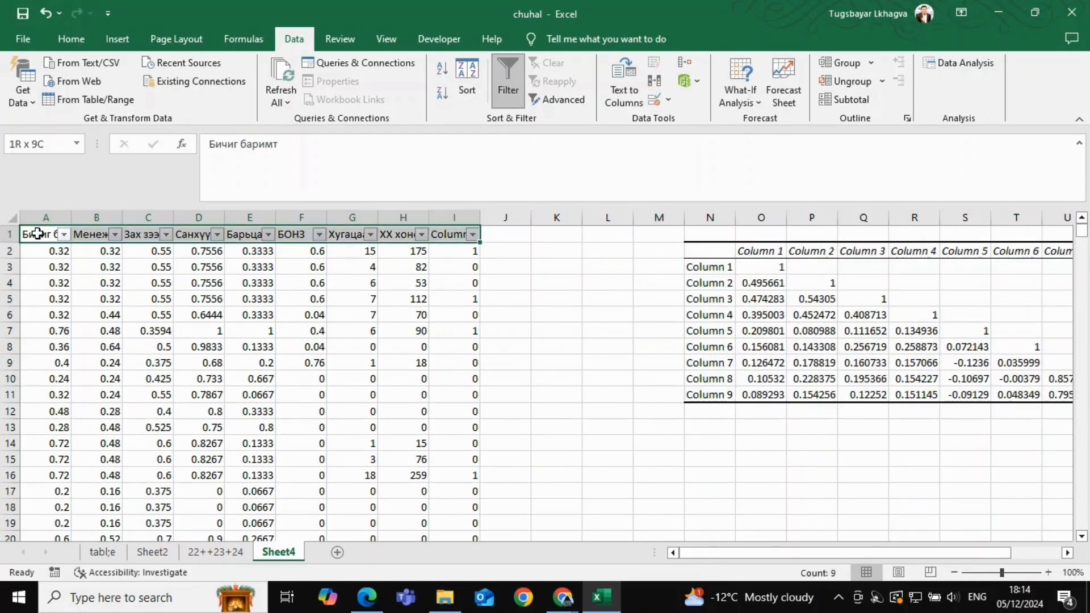
{"action": "key", "text": "ctrl+c"}
{"action": "left_click", "coordinate": [750, 250]}
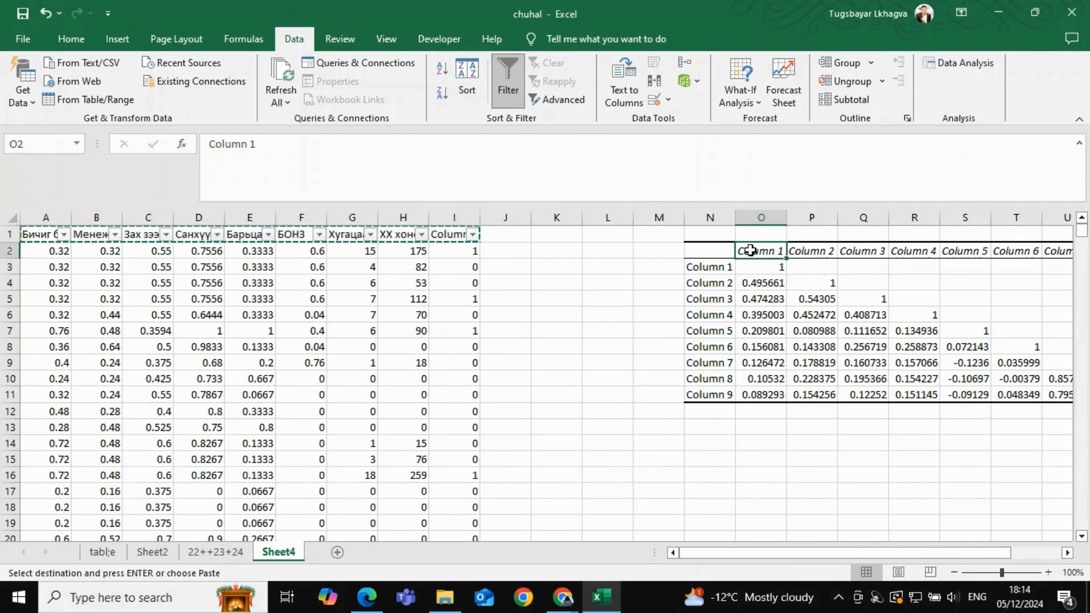
{"action": "key", "text": "ctrl+shift+Right"}
{"action": "key", "text": "ctrl+v"}
Step: Paste the copied headers transposed at N3 to replace the correlation matrix's row labels
{"action": "left_click", "coordinate": [690, 269]}
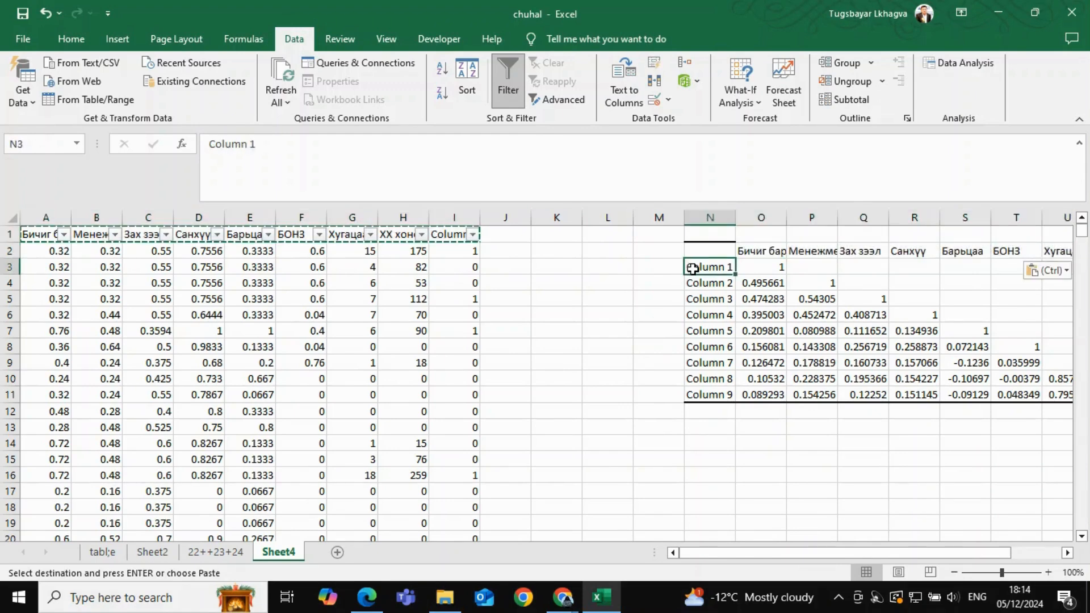
{"action": "right_click", "coordinate": [697, 268]}
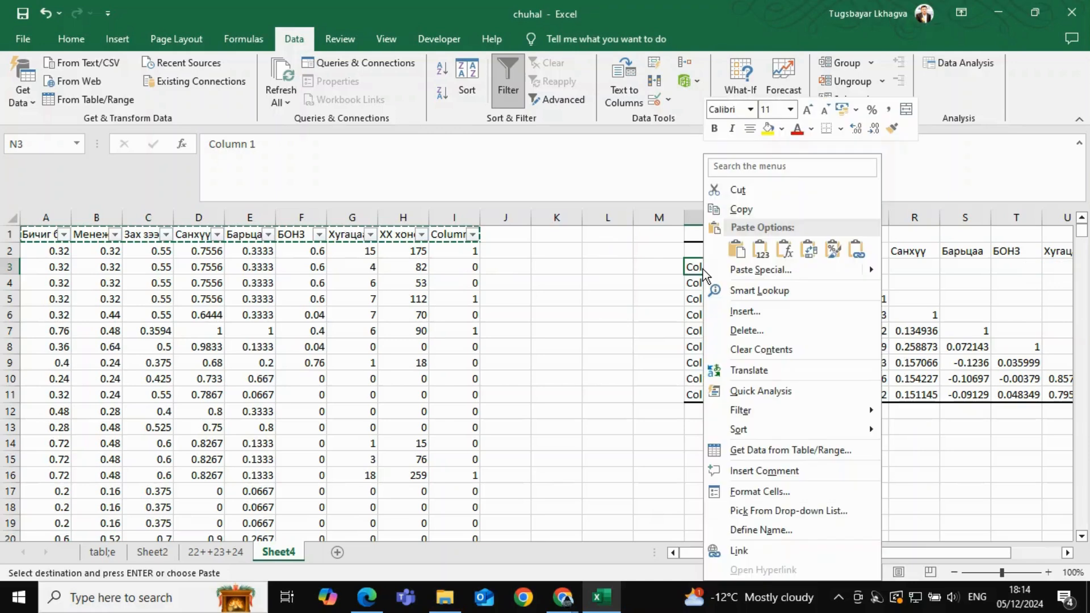
{"action": "left_click", "coordinate": [812, 254]}
{"action": "left_click", "coordinate": [714, 394]}
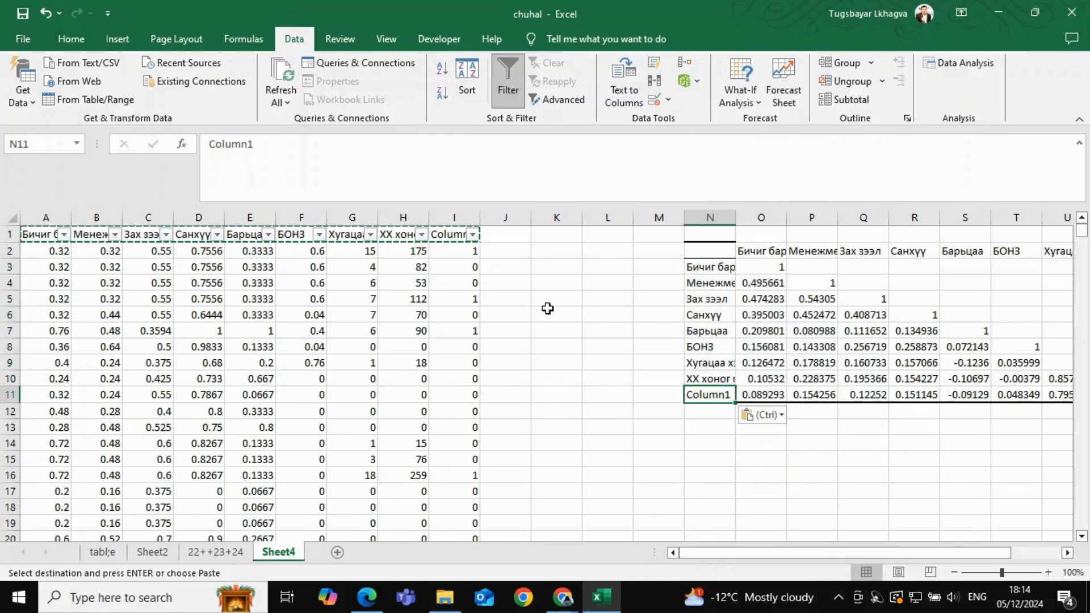
Step: Rename the dataset's last column header in I1 as zeelee_toloogui_eseh
{"action": "left_click", "coordinate": [443, 235]}
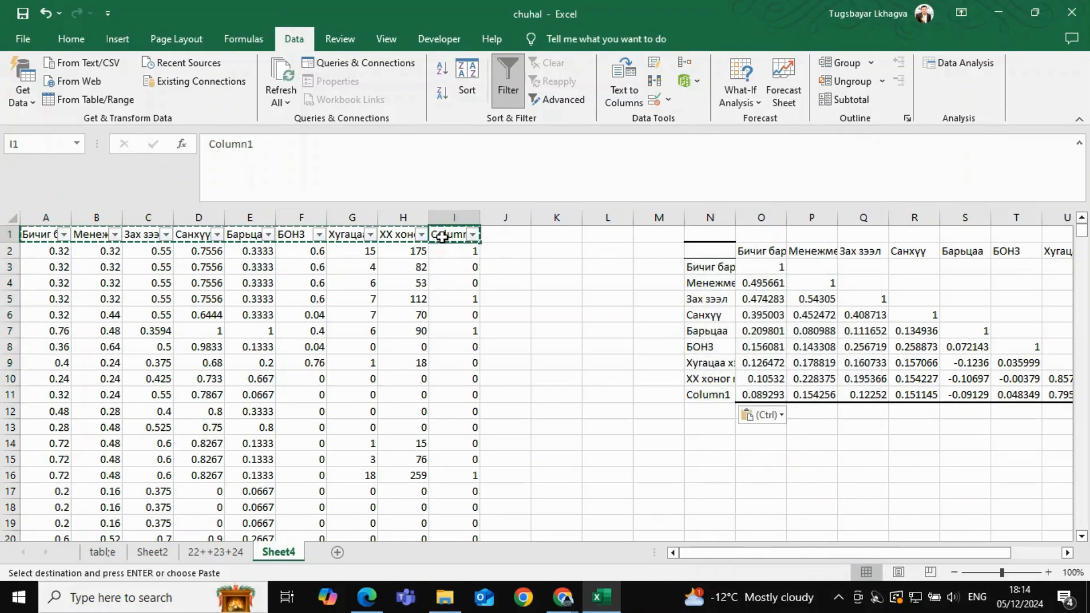
{"action": "left_click", "coordinate": [386, 145]}
{"action": "key", "text": "BackSpace"}
{"action": "key", "text": "BackSpace"}
{"action": "key", "text": "BackSpace"}
{"action": "key", "text": "BackSpace"}
{"action": "key", "text": "BackSpace"}
{"action": "key", "text": "BackSpace"}
{"action": "key", "text": "BackSpace"}
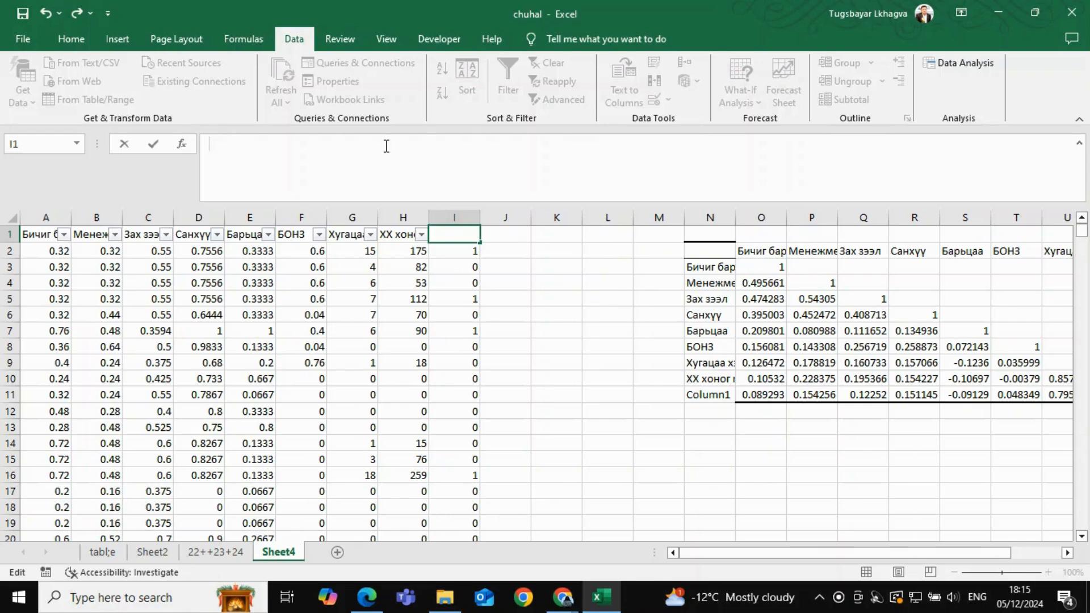
{"action": "type", "text": "zeelee_toloogui_eseh"}
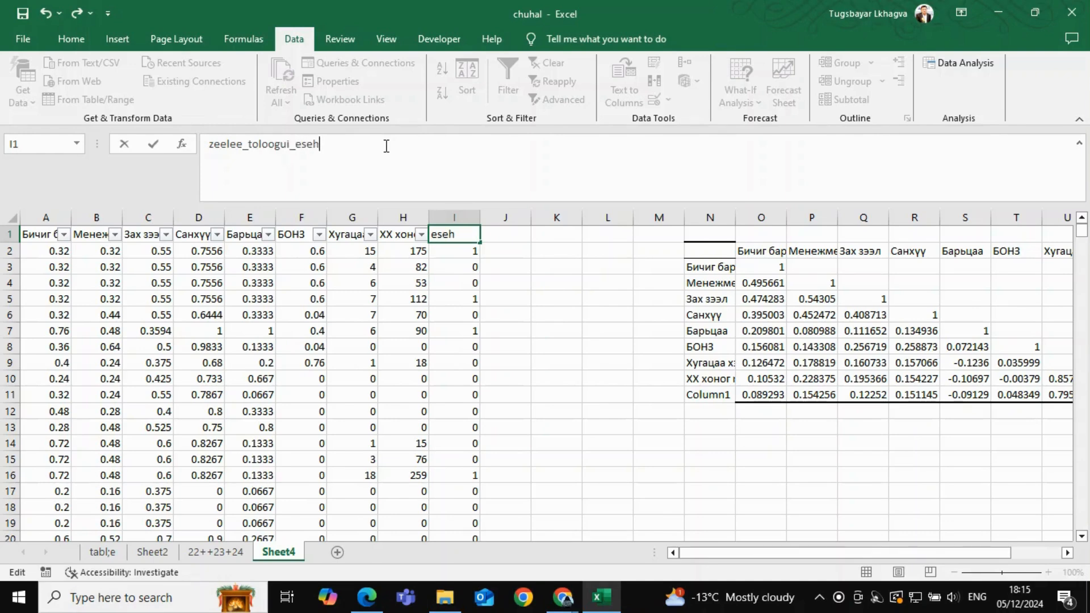
{"action": "key", "text": "Return"}
{"action": "key", "text": "Up"}
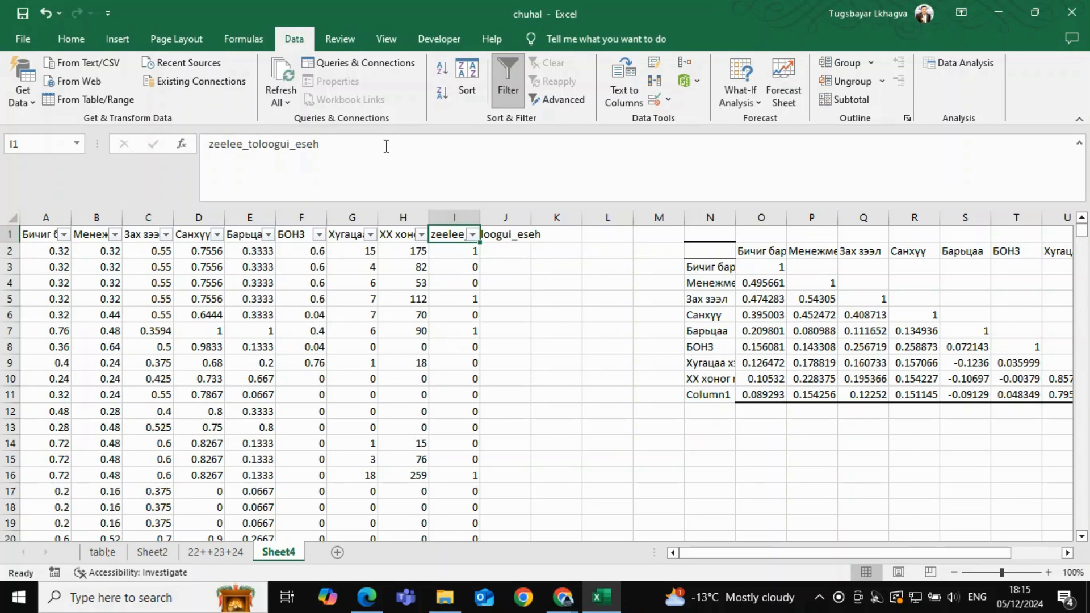
{"action": "key", "text": "Right"}
{"action": "key", "text": "Right"}
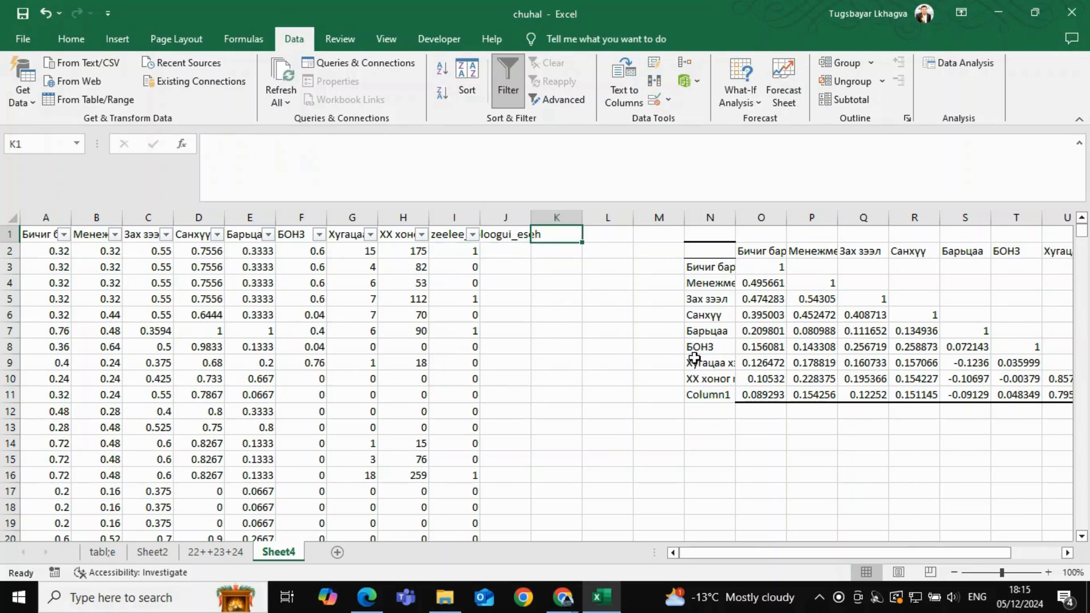
Step: Color the correlation coefficients in O4, O5 and P5 of the matrix with a red font
{"action": "scroll", "coordinate": [695, 357], "scroll_direction": "right", "scroll_amount": 5}
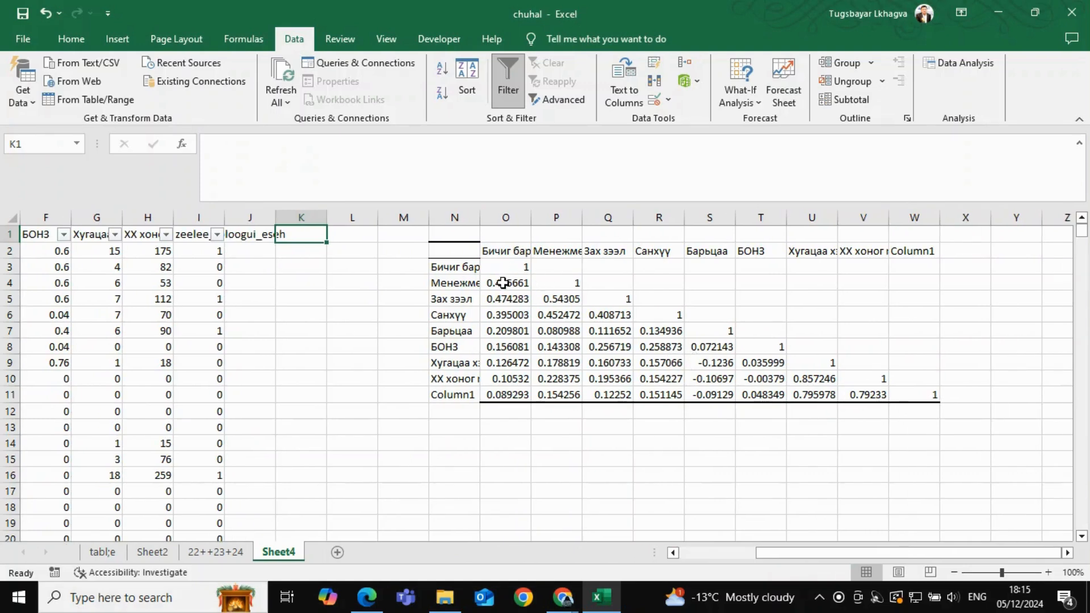
{"action": "left_click", "coordinate": [503, 283]}
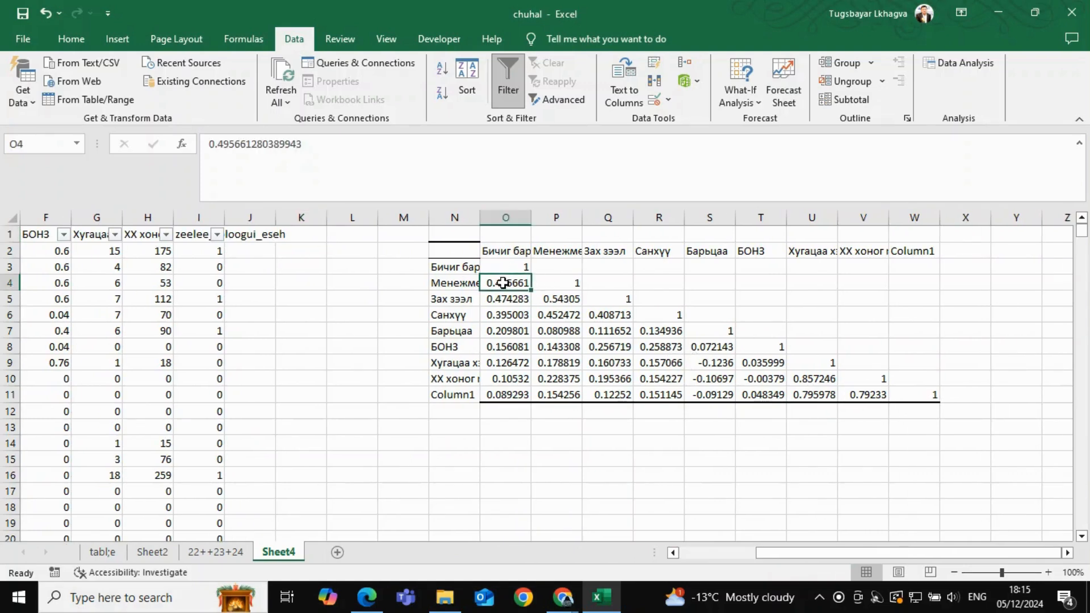
{"action": "left_click", "coordinate": [519, 253]}
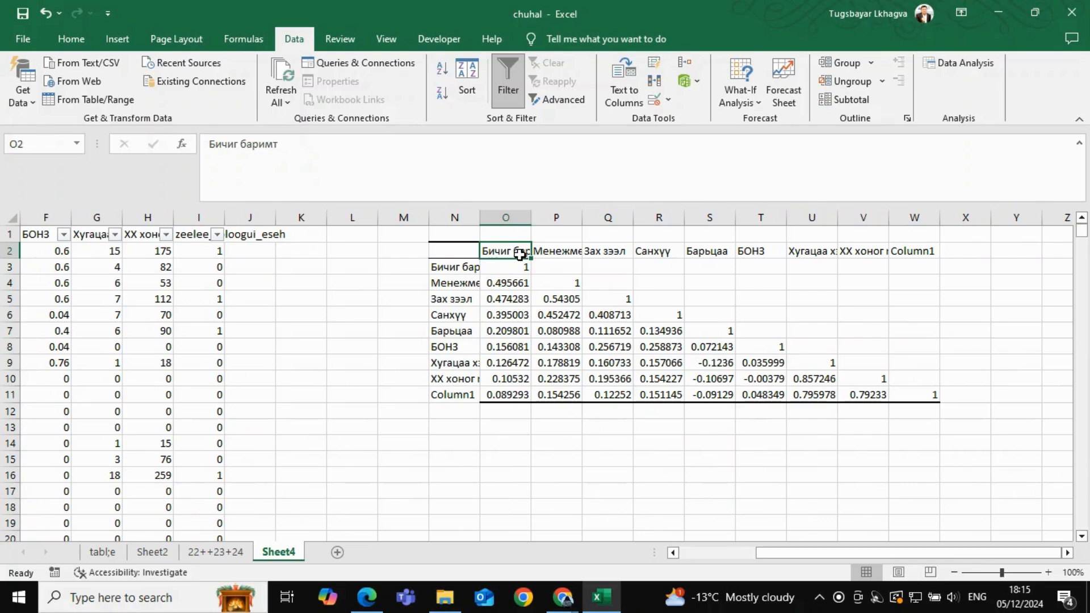
{"action": "key", "text": "Down"}
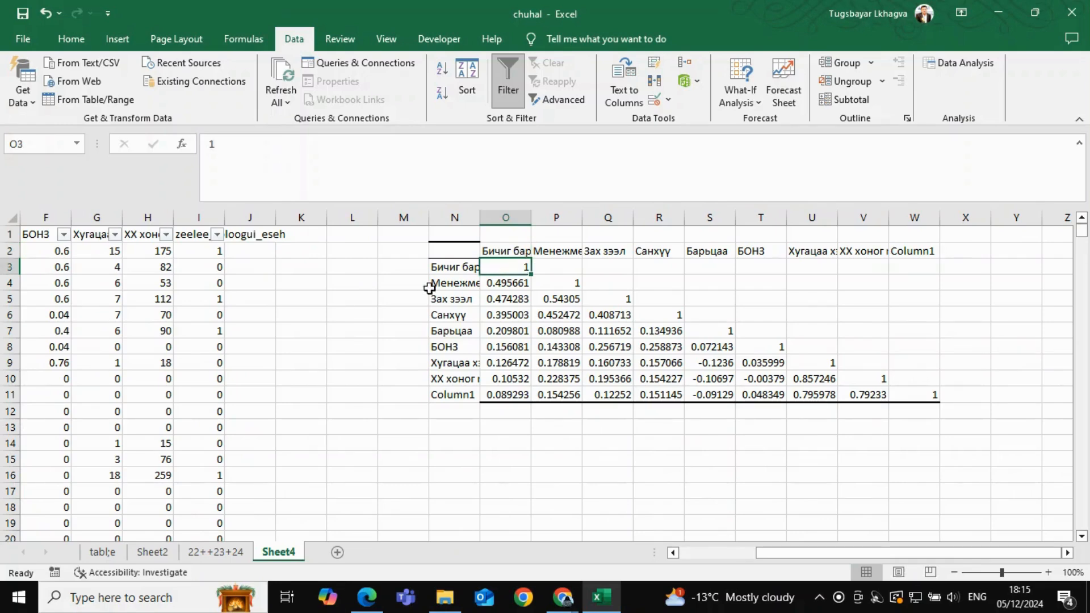
{"action": "scroll", "coordinate": [331, 349], "scroll_direction": "left", "scroll_amount": 4}
{"action": "scroll", "coordinate": [331, 349], "scroll_direction": "right", "scroll_amount": 4}
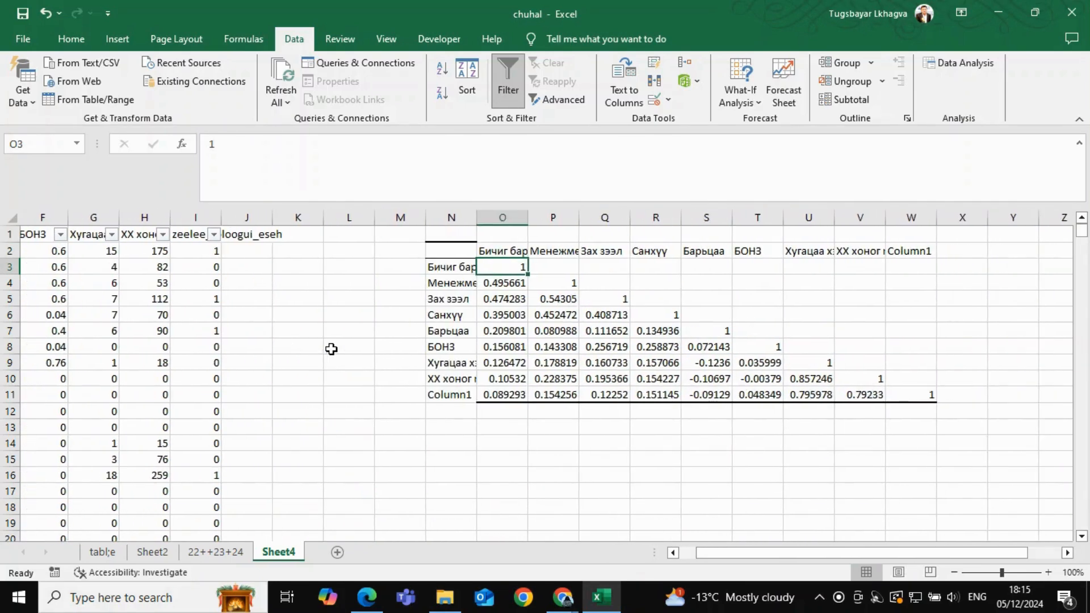
{"action": "left_click", "coordinate": [490, 280]}
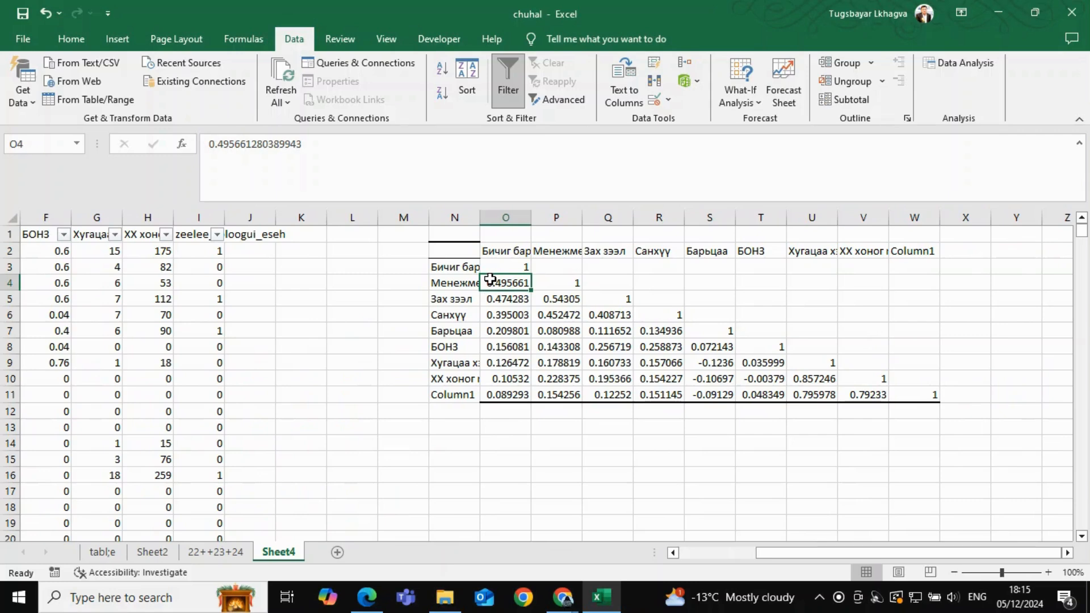
{"action": "left_click", "coordinate": [73, 39]}
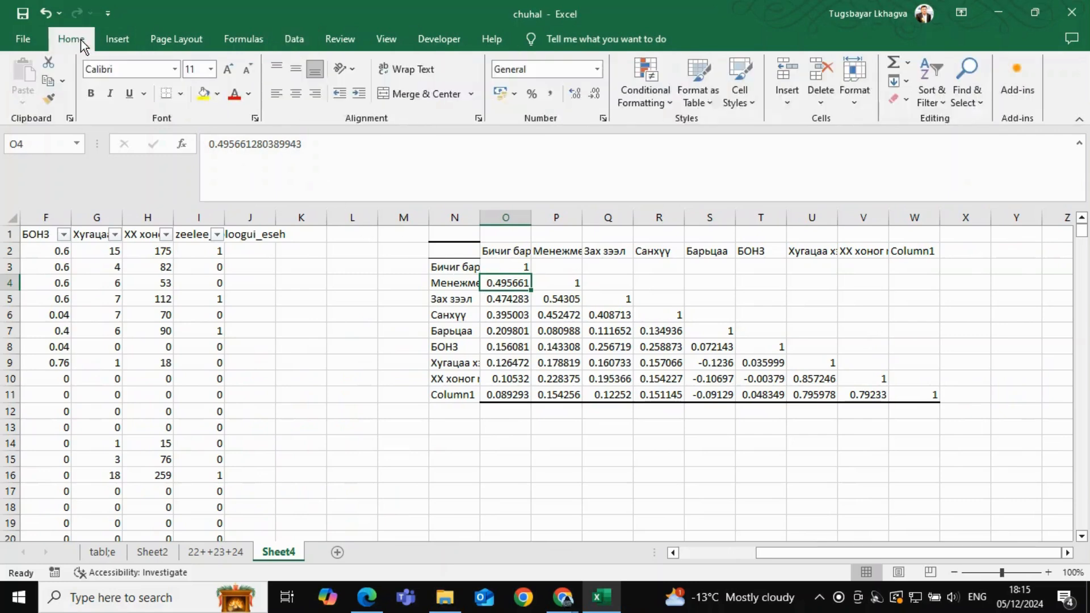
{"action": "left_click", "coordinate": [233, 95]}
{"action": "left_click", "coordinate": [513, 300]}
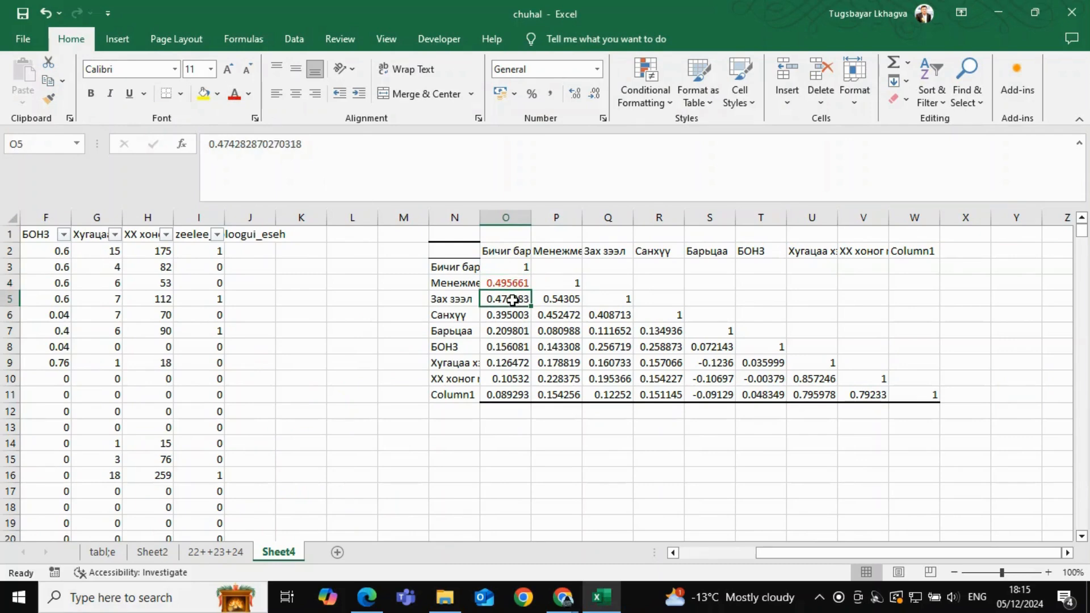
{"action": "left_click", "coordinate": [233, 95]}
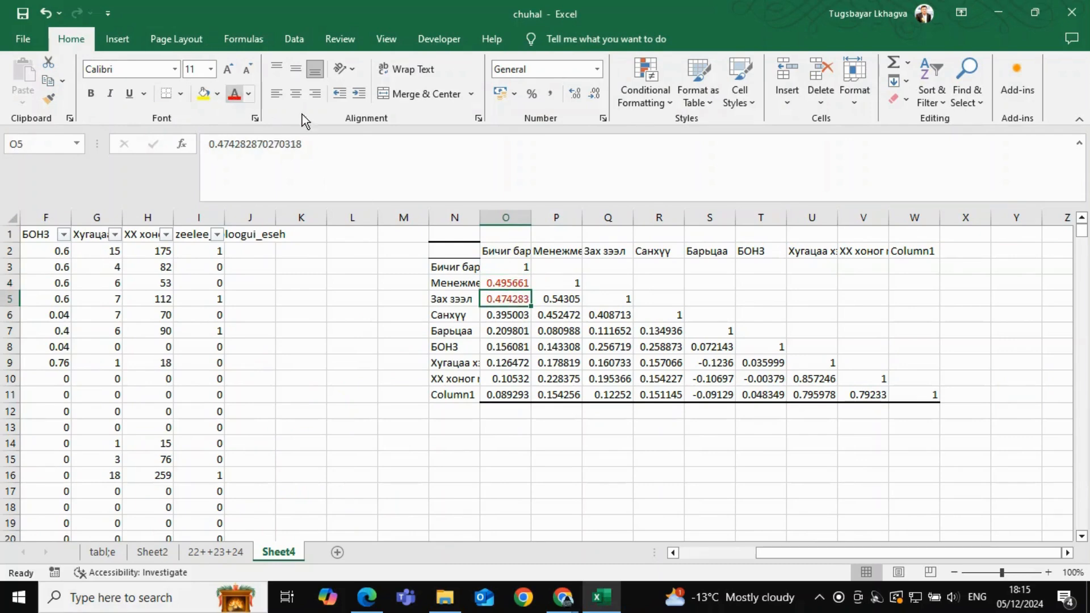
{"action": "left_click", "coordinate": [560, 297]}
{"action": "left_click", "coordinate": [233, 96]}
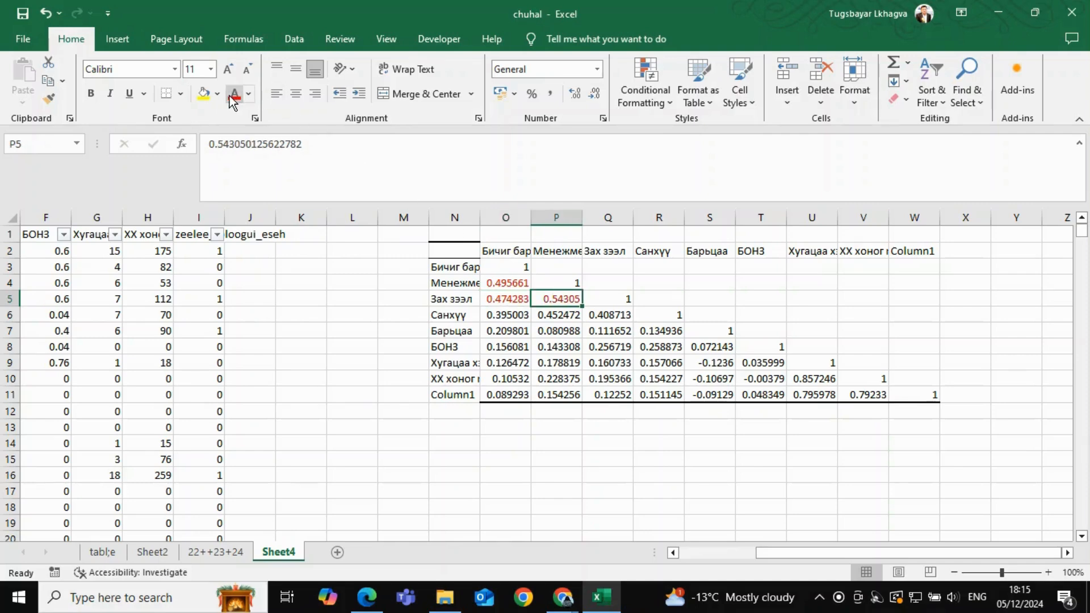
Step: Color the correlation coefficient between Зах зээл and Санхүү in Q6 with a red font
{"action": "left_click", "coordinate": [507, 290]}
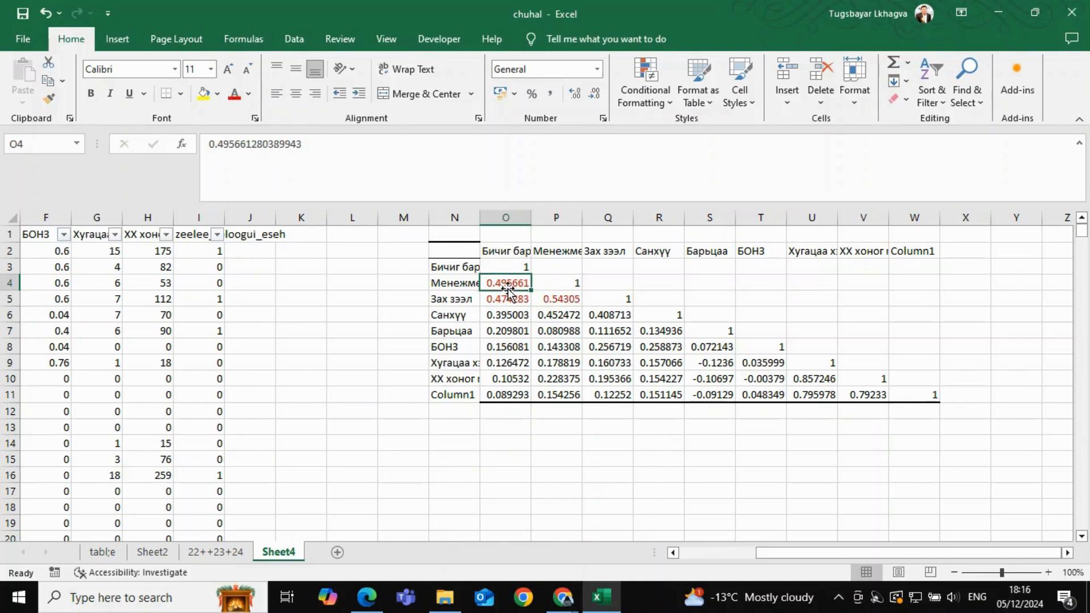
{"action": "key", "text": "Right"}
{"action": "key", "text": "Down"}
{"action": "key", "text": "Down"}
{"action": "key", "text": "Right"}
{"action": "key", "text": "Down"}
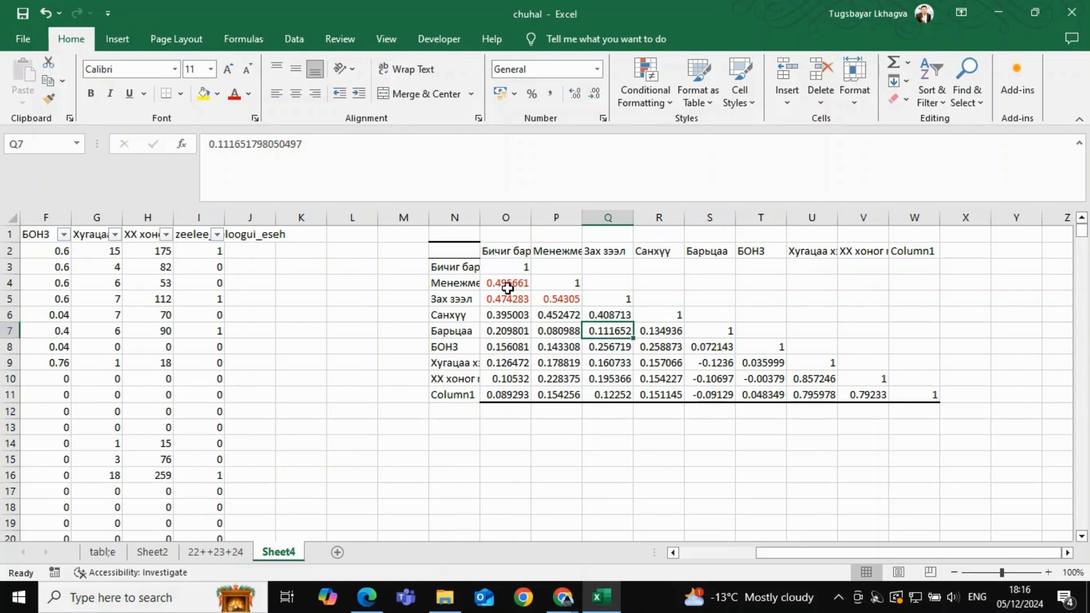
{"action": "key", "text": "Down"}
{"action": "key", "text": "Up"}
{"action": "key", "text": "Up"}
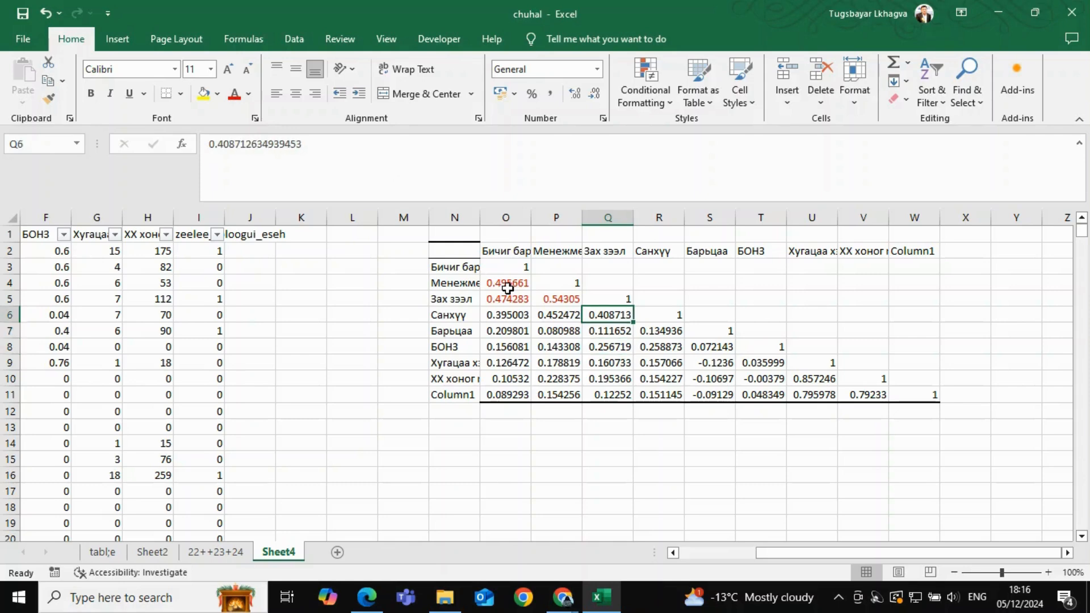
{"action": "left_click", "coordinate": [233, 94]}
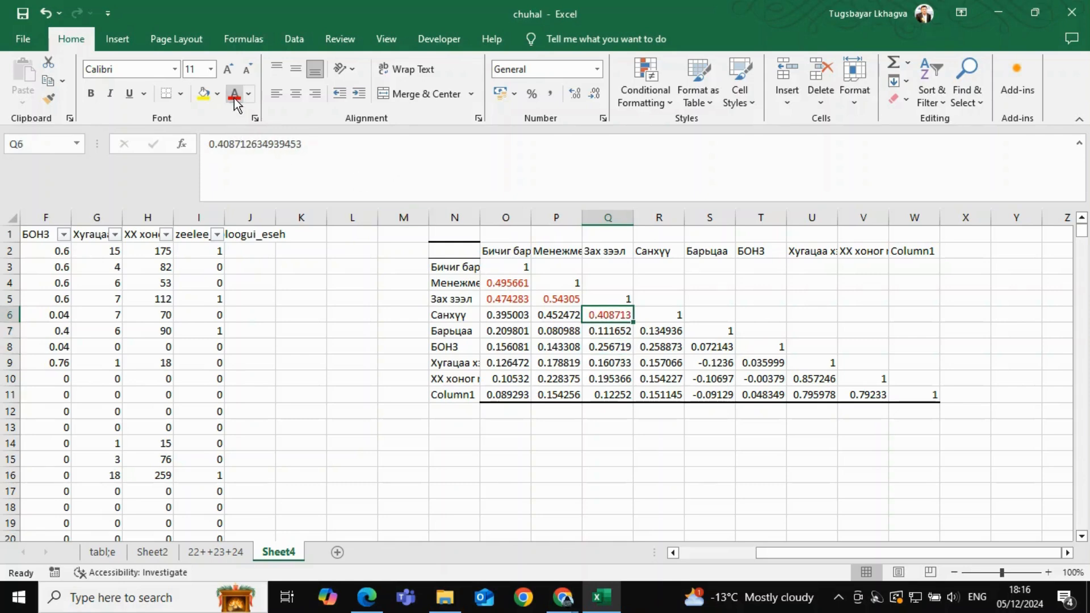
Step: Review the red-marked coefficients in the correlation matrix, comparing which pairs of risk scores they relate
{"action": "left_click", "coordinate": [371, 401]}
{"action": "key", "text": "Up"}
{"action": "key", "text": "Right"}
{"action": "key", "text": "Right"}
{"action": "key", "text": "Right"}
{"action": "key", "text": "Up"}
{"action": "key", "text": "Up"}
{"action": "key", "text": "Up"}
{"action": "key", "text": "Up"}
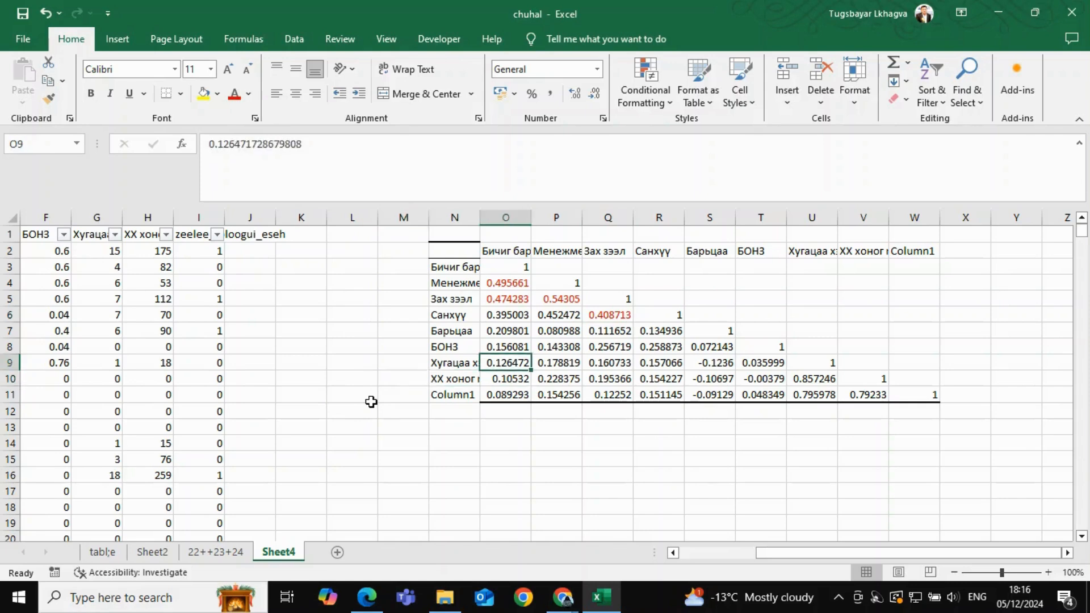
{"action": "key", "text": "Up"}
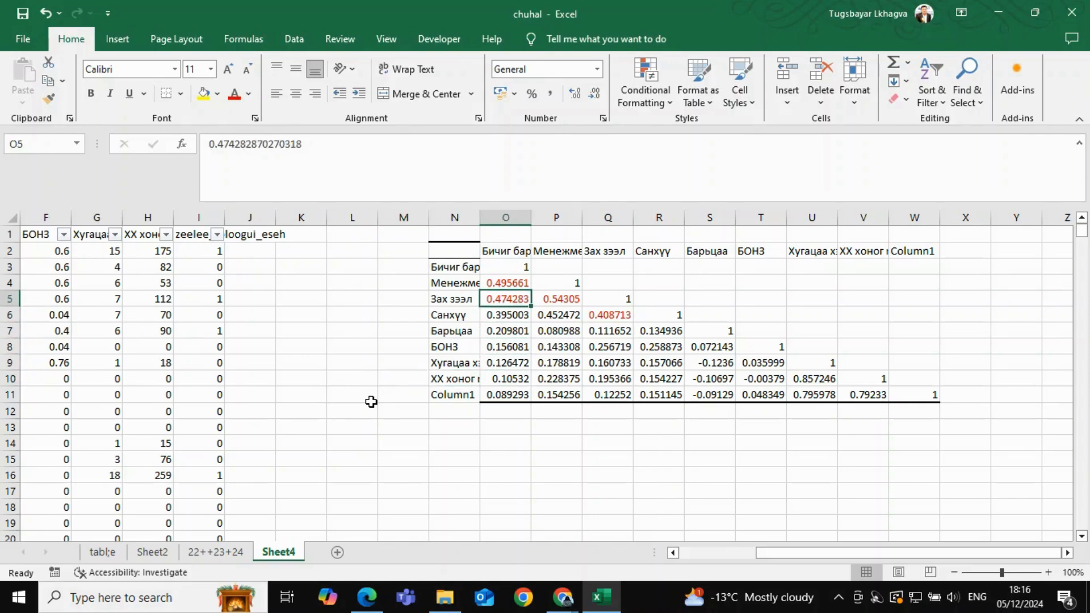
{"action": "key", "text": "Right"}
{"action": "key", "text": "Right"}
{"action": "key", "text": "Down"}
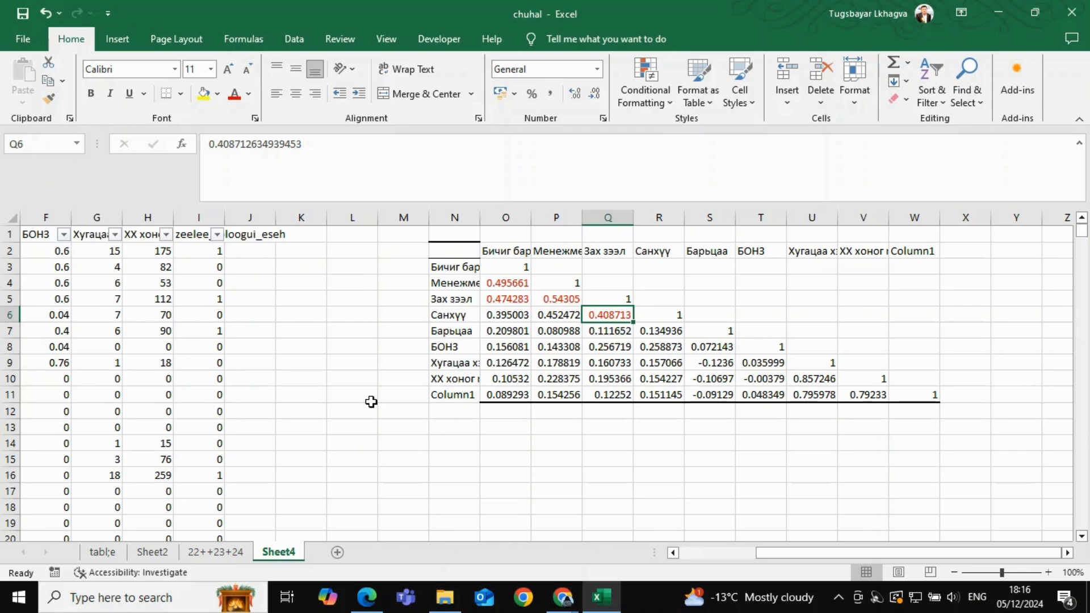
{"action": "key", "text": "Up"}
{"action": "key", "text": "Left"}
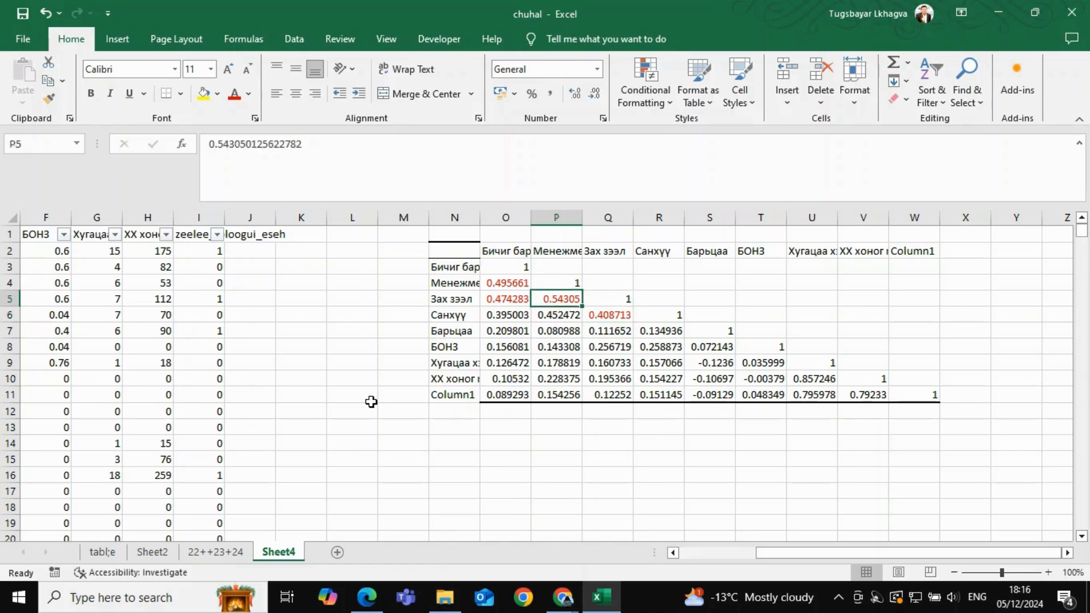
{"action": "key", "text": "Left"}
{"action": "key", "text": "Up"}
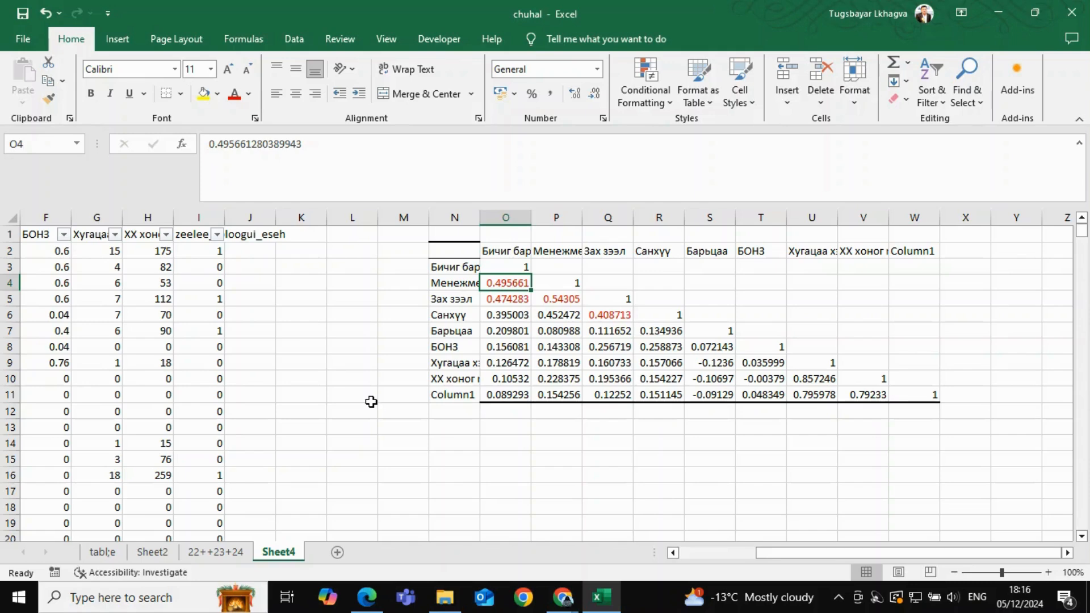
Step: Clear the contents of the whole correlation matrix in N2:W11
{"action": "left_click", "coordinate": [540, 409]}
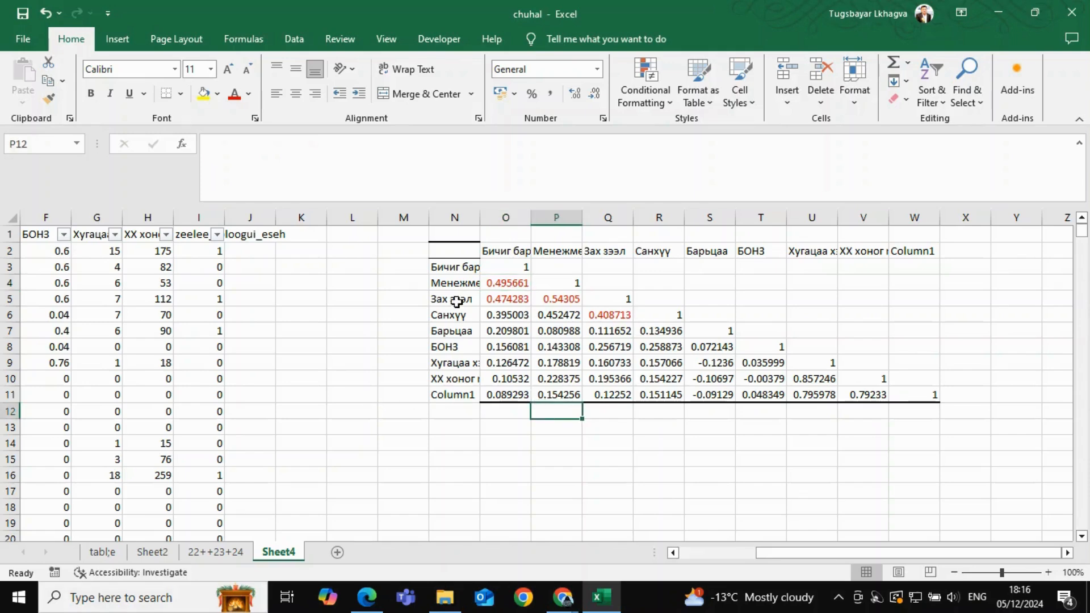
{"action": "left_click_drag", "start_coordinate": [462, 251], "coordinate": [907, 395]}
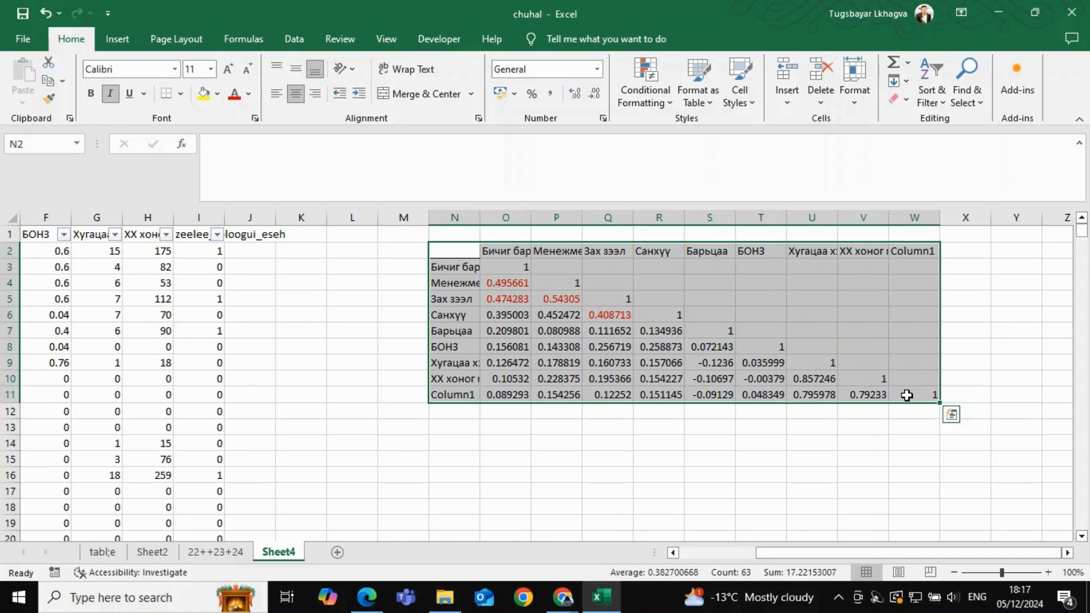
{"action": "key", "text": "Delete"}
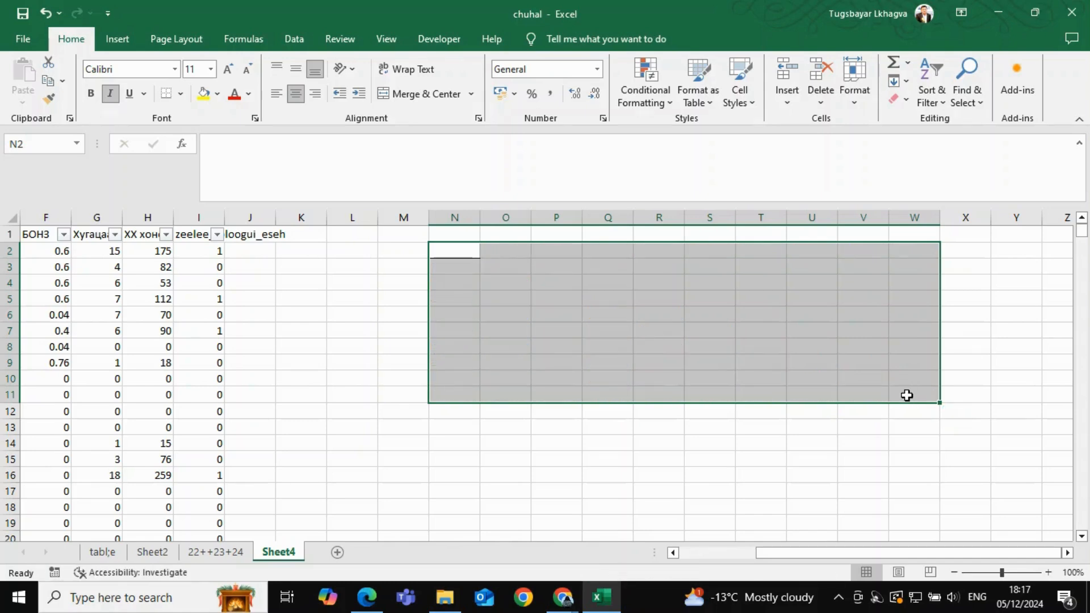
{"action": "left_click", "coordinate": [510, 294]}
Step: Rename the headers of the first three columns, A1 to C1, as bicig, menej and zah
{"action": "scroll", "coordinate": [379, 274], "scroll_direction": "left", "scroll_amount": 3}
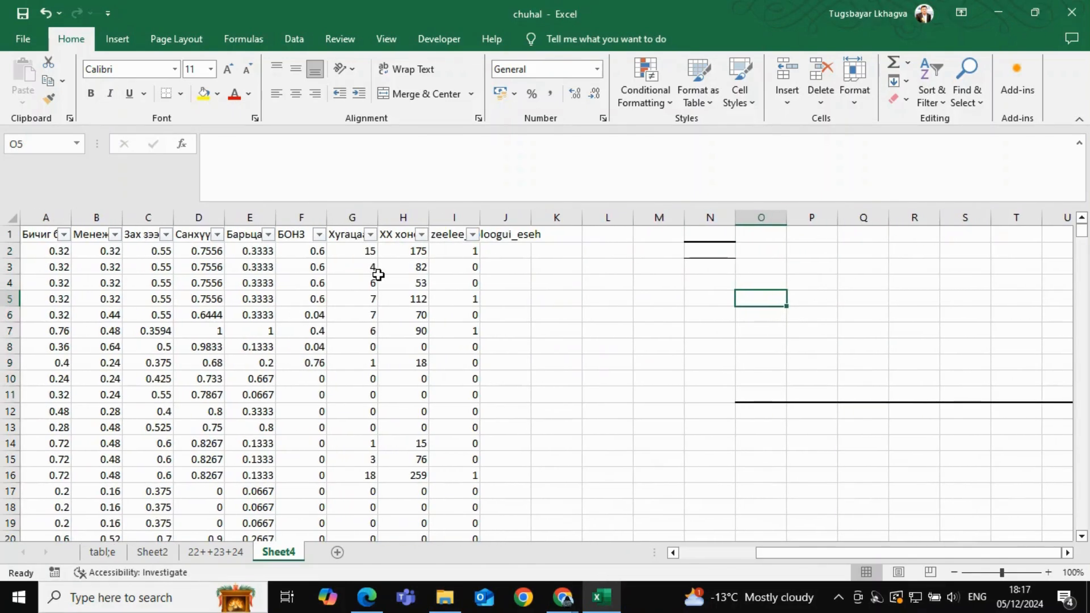
{"action": "left_click", "coordinate": [38, 235]}
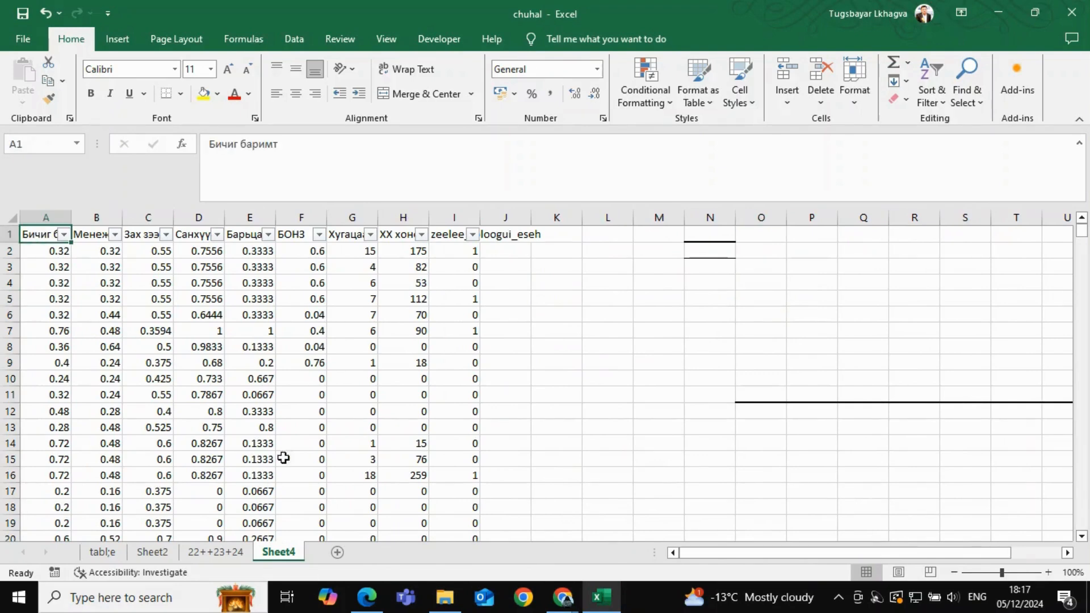
{"action": "type", "text": "bicig"}
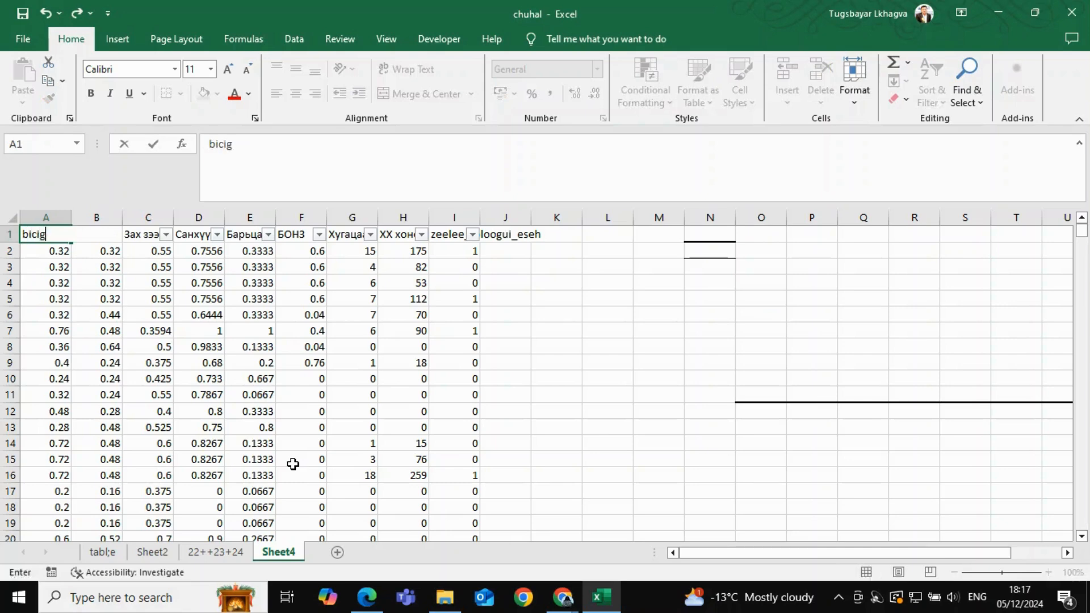
{"action": "key", "text": "Tab"}
{"action": "type", "text": "menej"}
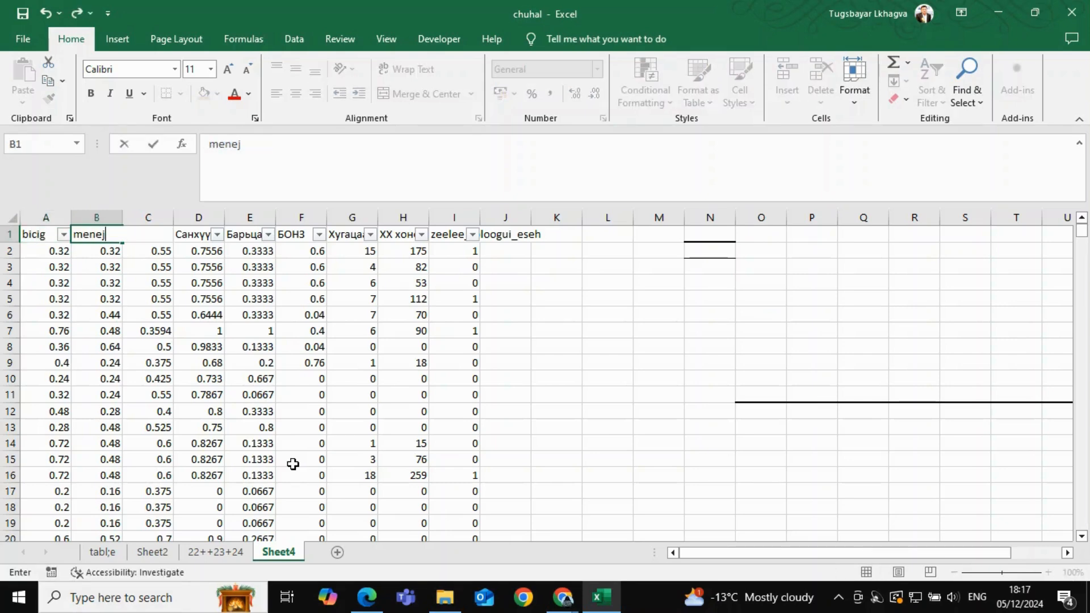
{"action": "key", "text": "Tab"}
{"action": "type", "text": "zah"}
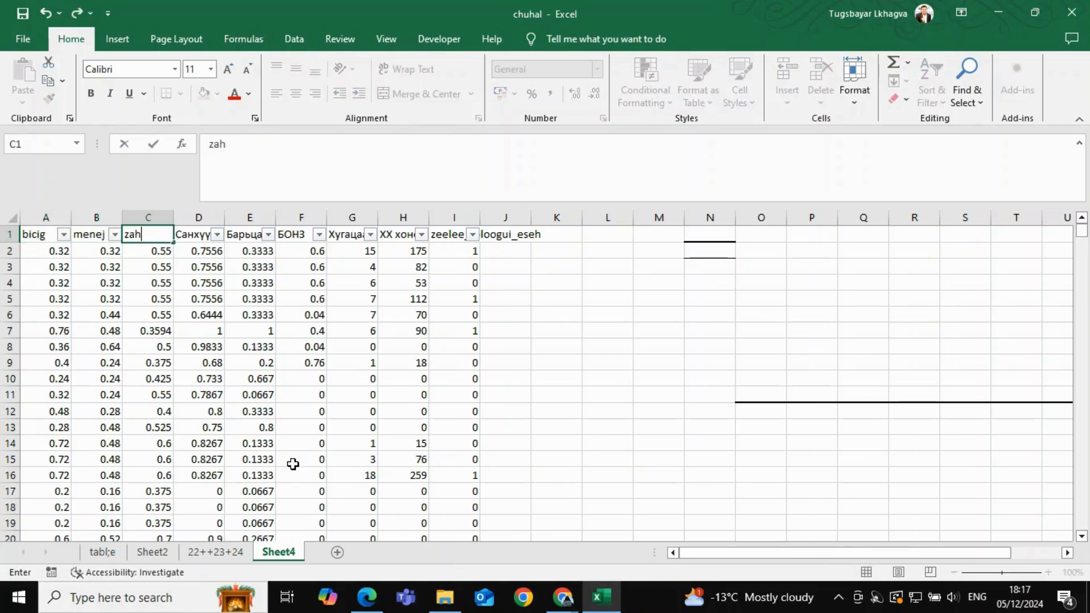
Step: Rename the financial, collateral and environmental score headers in D1 to F1 as sanhuu, baritsaa and bonz
{"action": "key", "text": "Tab"}
{"action": "type", "text": "sanhuu"}
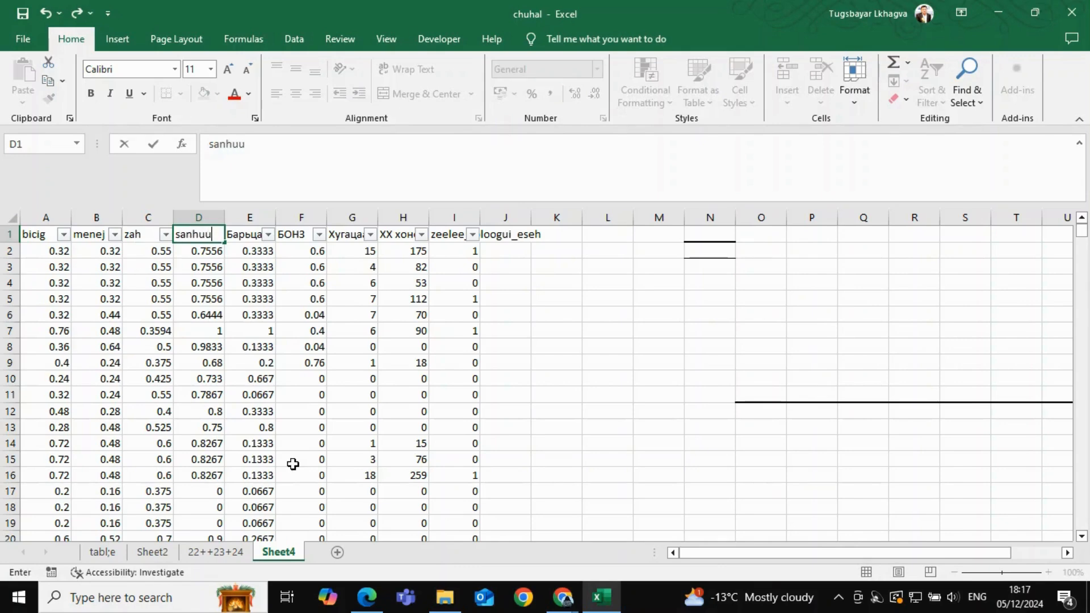
{"action": "key", "text": "Tab"}
{"action": "type", "text": "baritsaa"}
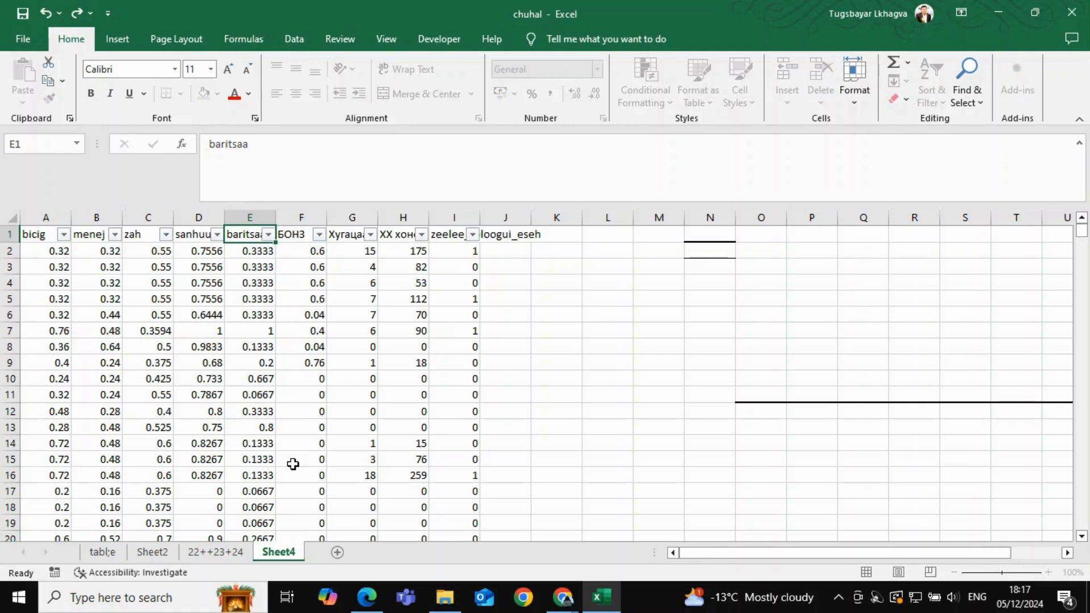
{"action": "key", "text": "Tab"}
{"action": "type", "text": "bonz"}
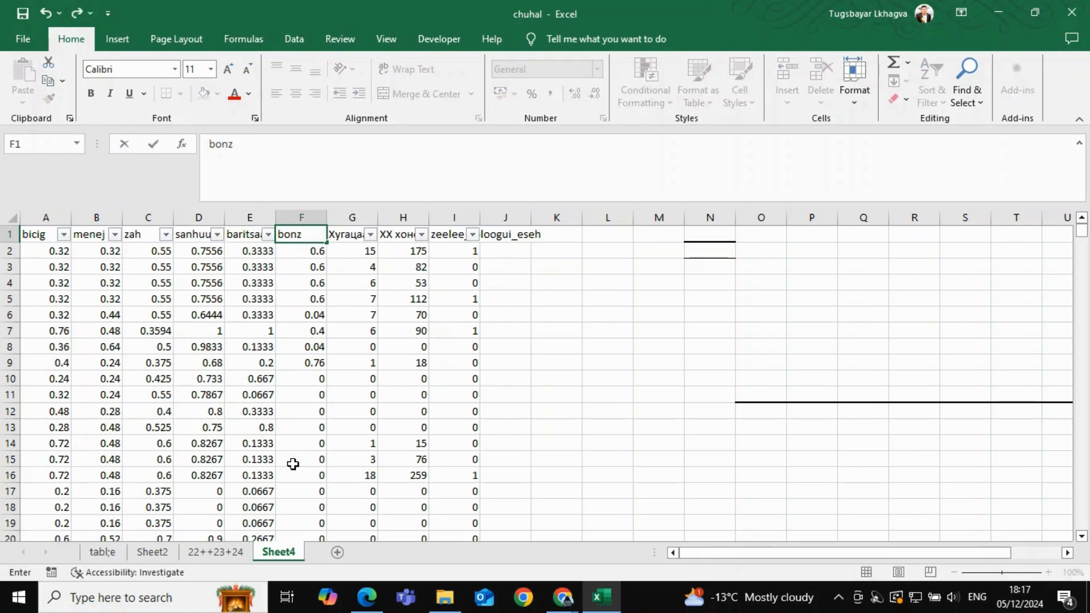
Step: Rename the overdue measure headers in G1 and H1 as tohioldol and max
{"action": "key", "text": "Tab"}
{"action": "type", "text": "tohiold"}
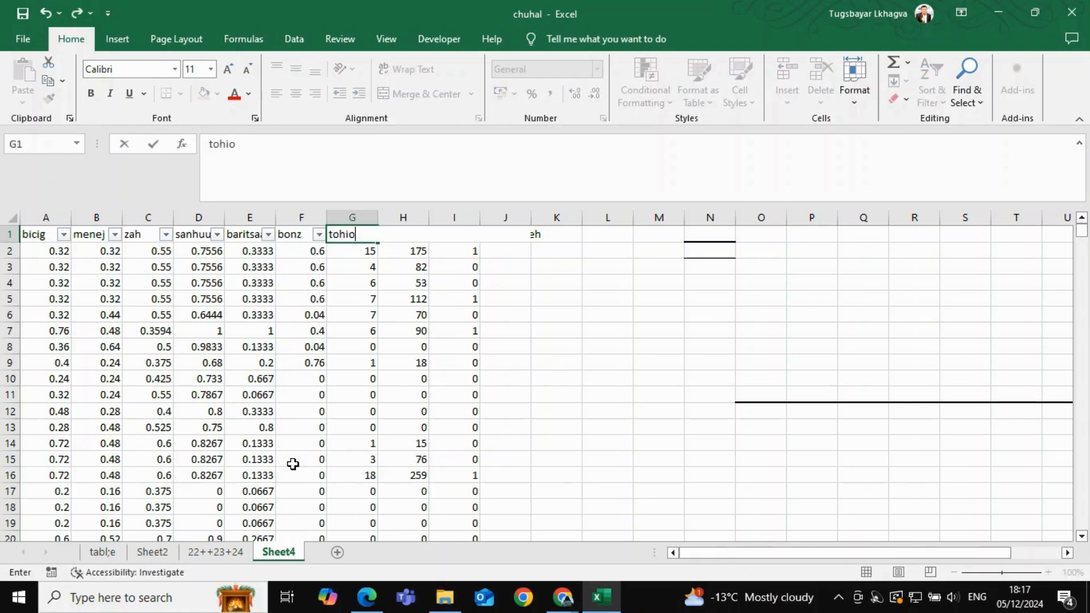
{"action": "key", "text": "Return"}
{"action": "key", "text": "Up"}
{"action": "key", "text": "Right"}
{"action": "type", "text": "max"}
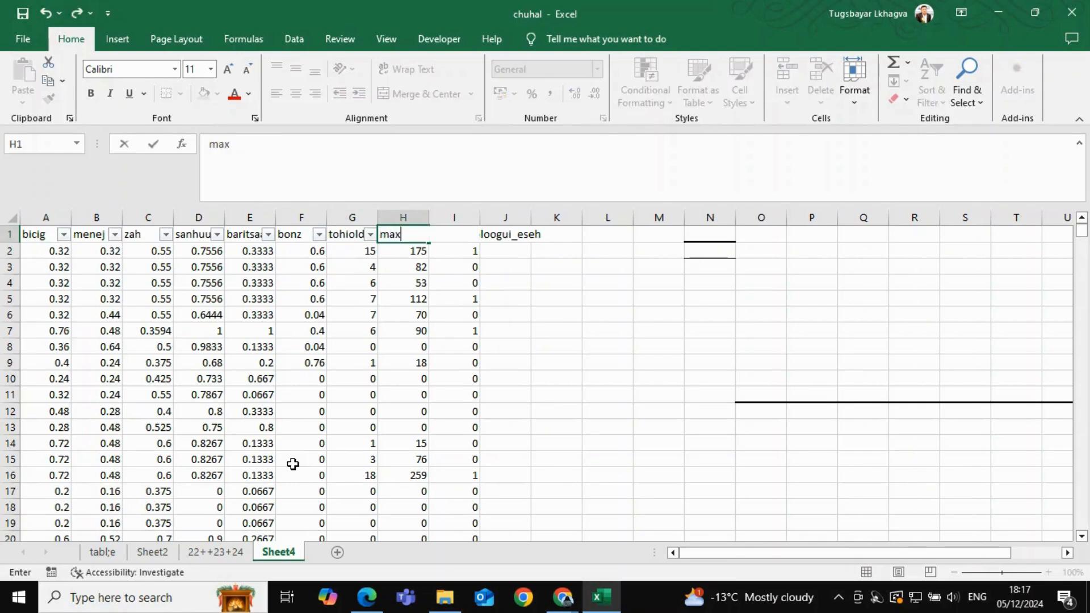
{"action": "key", "text": "Tab"}
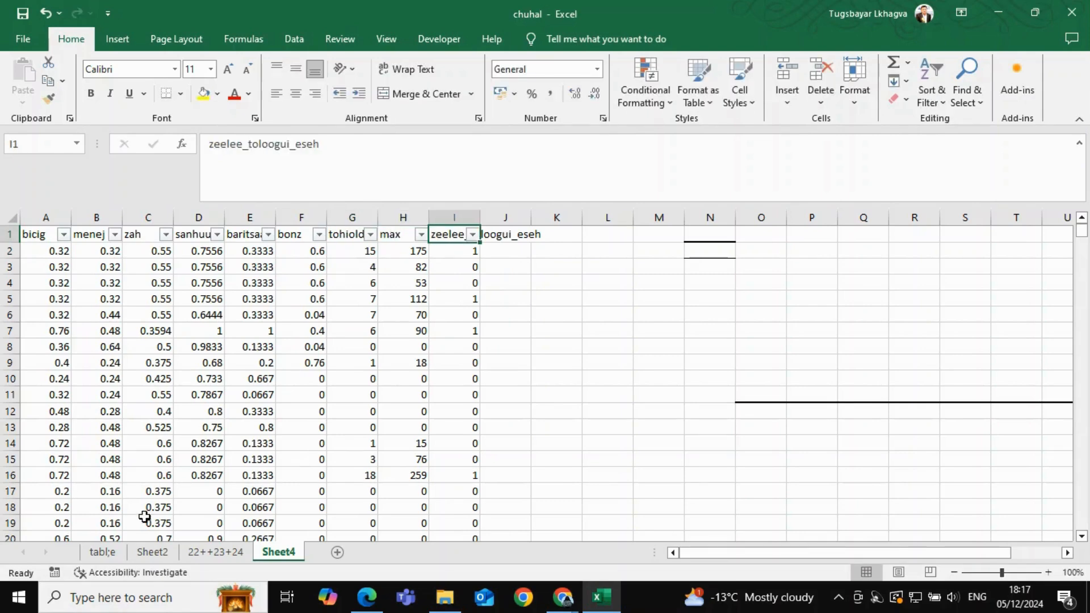
Step: Review the risk types and their descriptions on Sheet2, comparing them with the renamed columns of Sheet4
{"action": "left_click", "coordinate": [164, 553]}
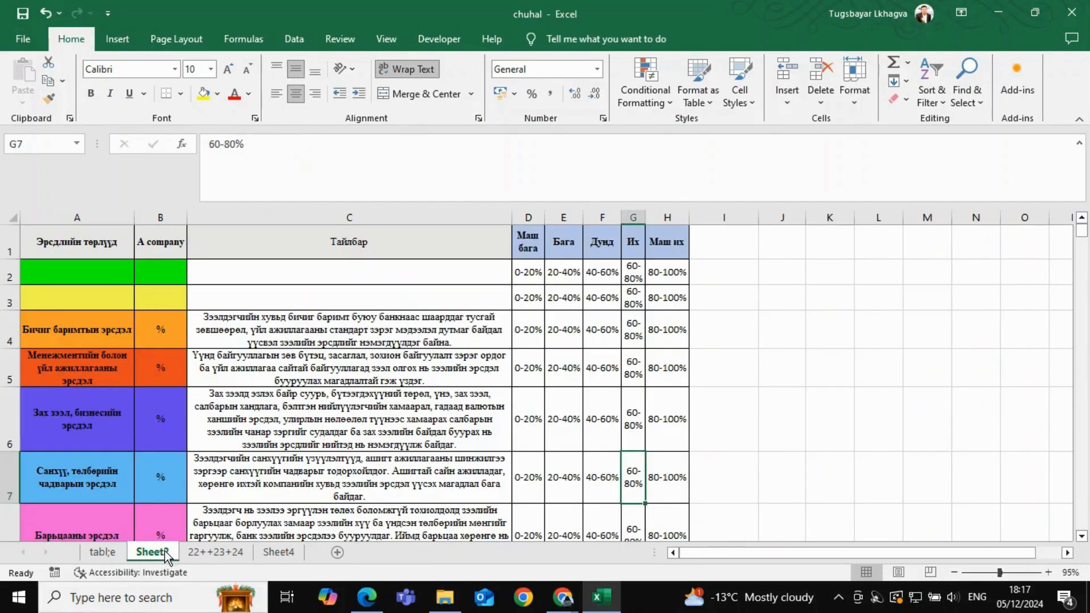
{"action": "scroll", "coordinate": [388, 449], "scroll_direction": "down", "scroll_amount": 2}
{"action": "scroll", "coordinate": [388, 450], "scroll_direction": "down", "scroll_amount": 2}
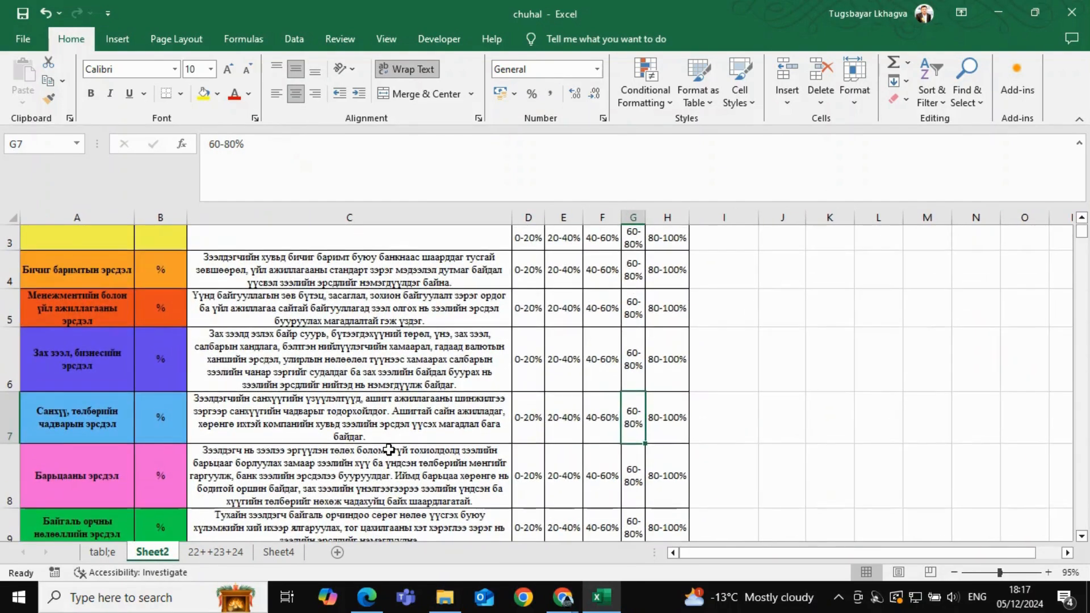
{"action": "left_click", "coordinate": [278, 552]}
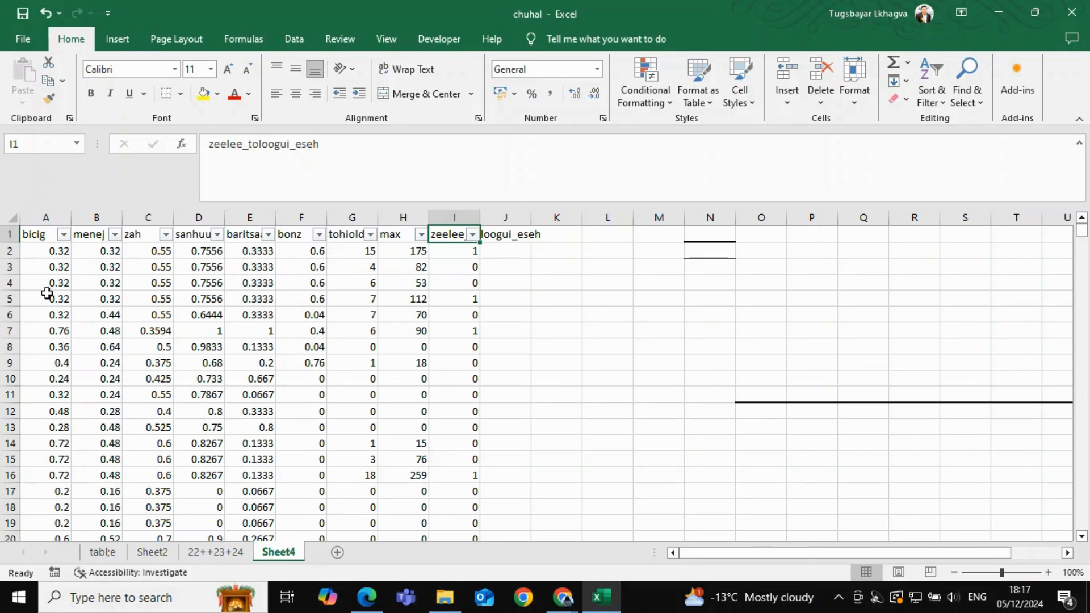
{"action": "left_click", "coordinate": [158, 554]}
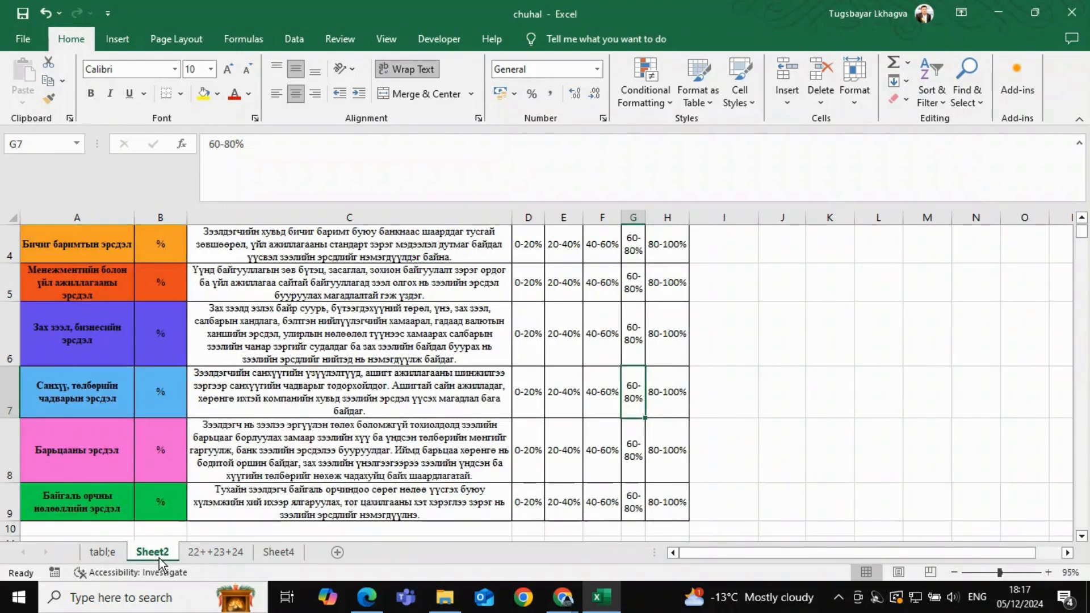
{"action": "scroll", "coordinate": [213, 293], "scroll_direction": "up", "scroll_amount": 1}
{"action": "scroll", "coordinate": [213, 292], "scroll_direction": "down", "scroll_amount": 1}
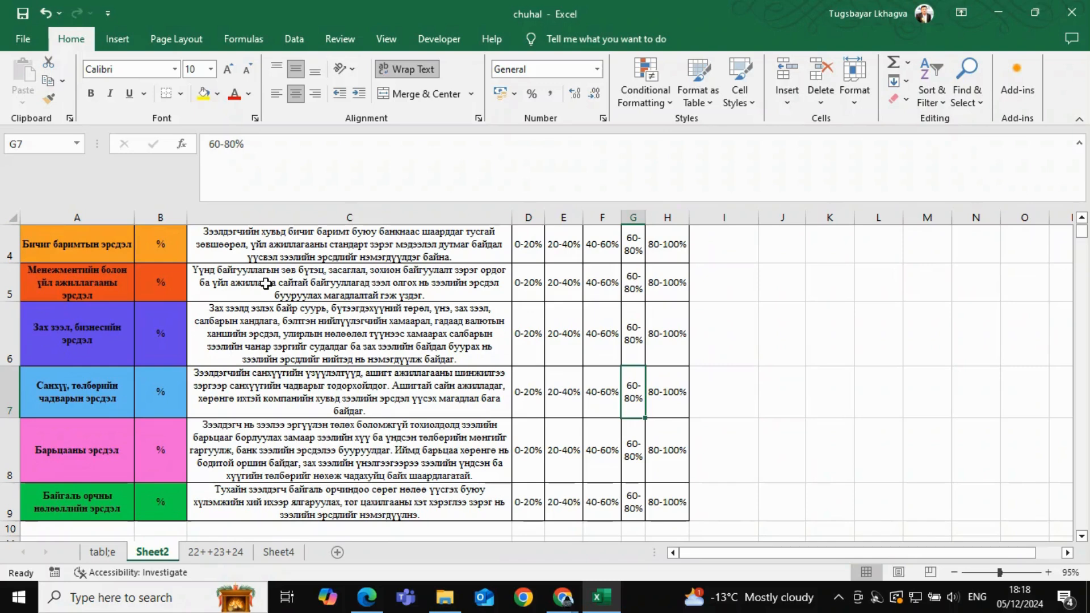
{"action": "left_click", "coordinate": [260, 325]}
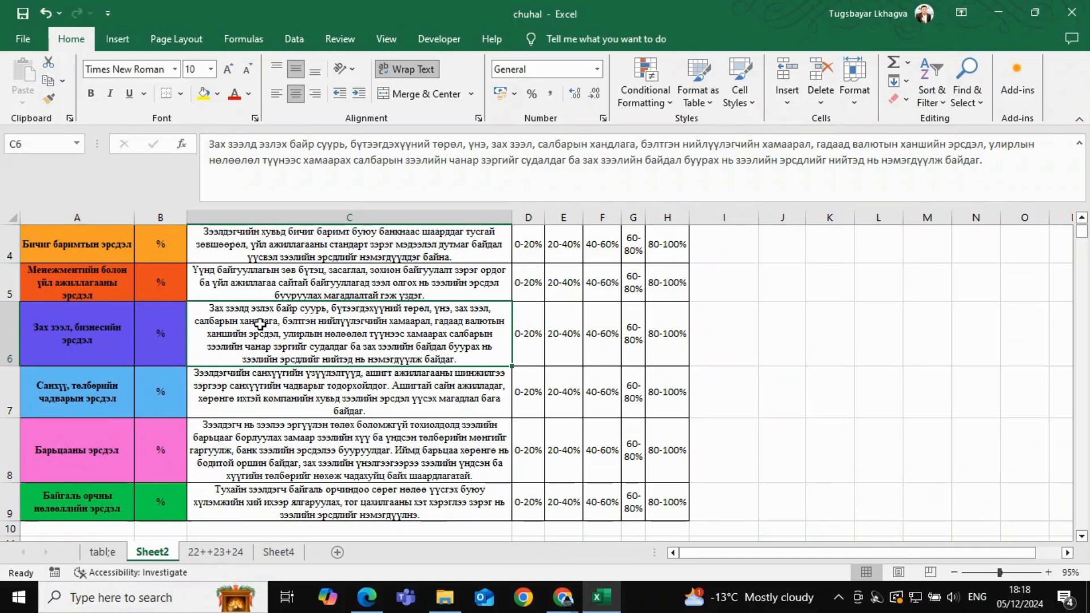
{"action": "key", "text": "Down"}
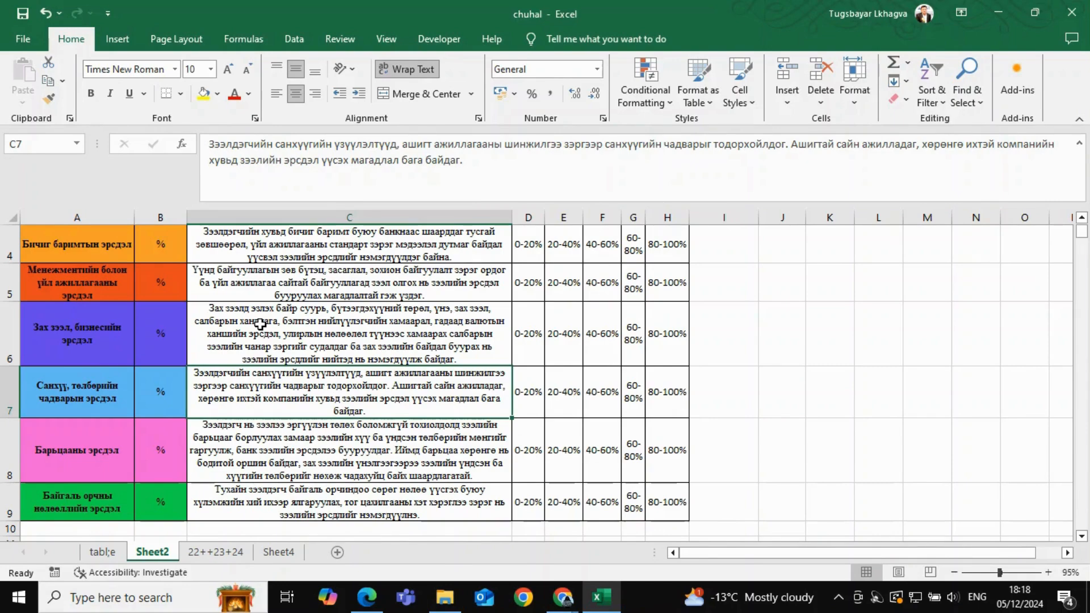
{"action": "scroll", "coordinate": [308, 434], "scroll_direction": "down", "scroll_amount": 1}
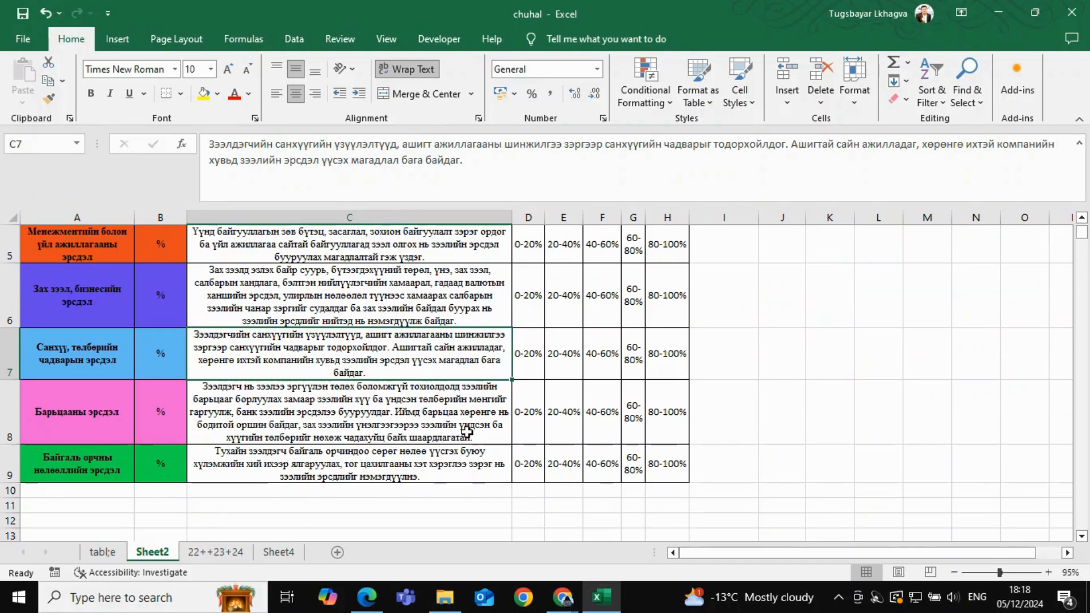
{"action": "scroll", "coordinate": [296, 525], "scroll_direction": "up", "scroll_amount": 2}
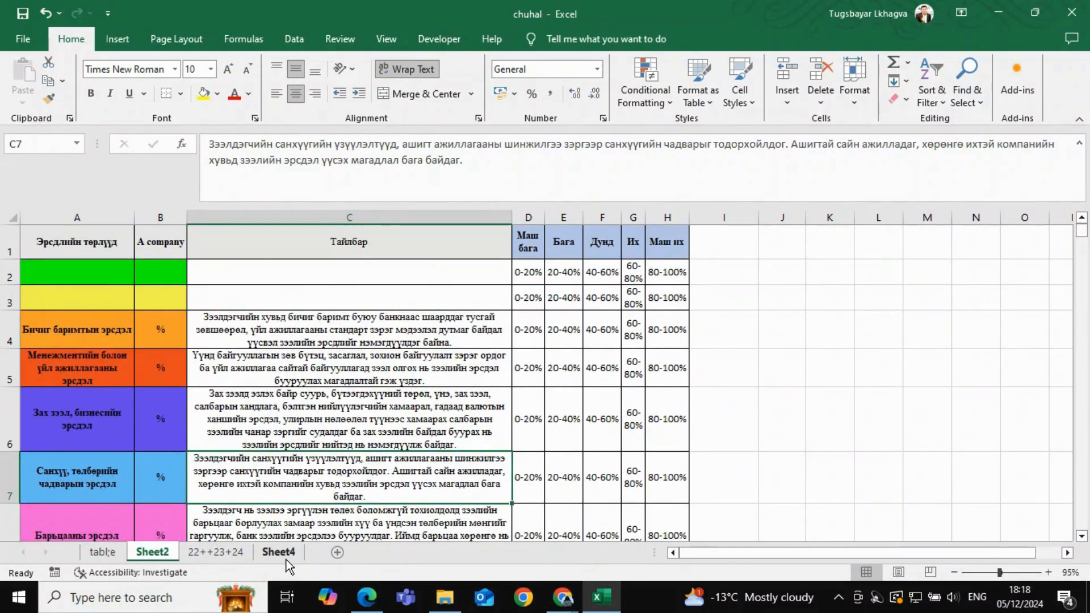
Step: Examine the zah, sanhuu, baritsaa and bonz scores in row 2 of Sheet4
{"action": "left_click", "coordinate": [280, 552]}
{"action": "left_click", "coordinate": [249, 251]}
{"action": "key", "text": "Left"}
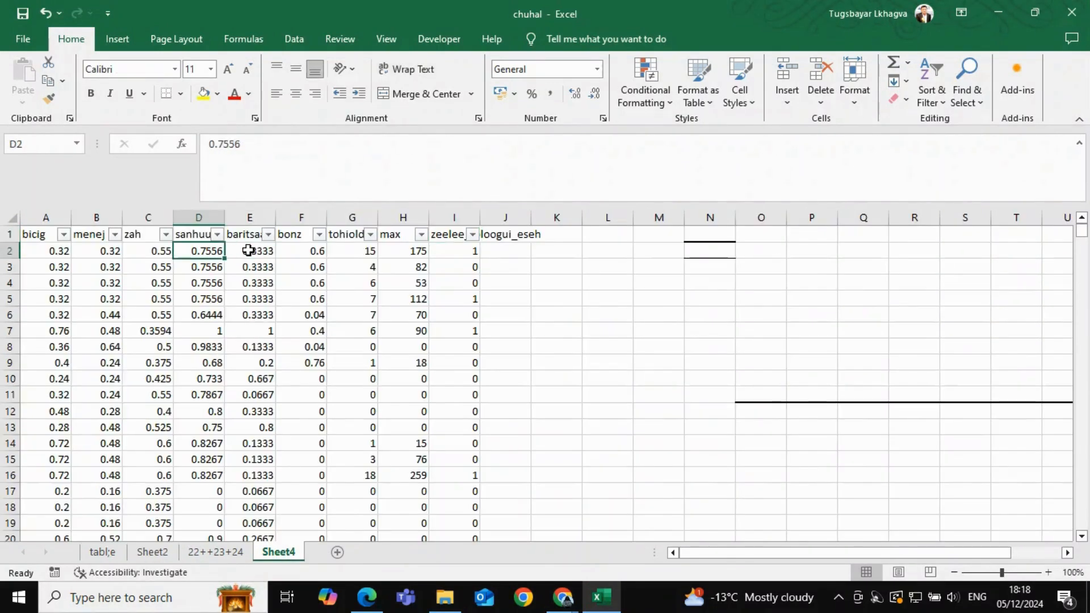
{"action": "key", "text": "Left"}
{"action": "key", "text": "Right"}
{"action": "key", "text": "Right"}
{"action": "key", "text": "Right"}
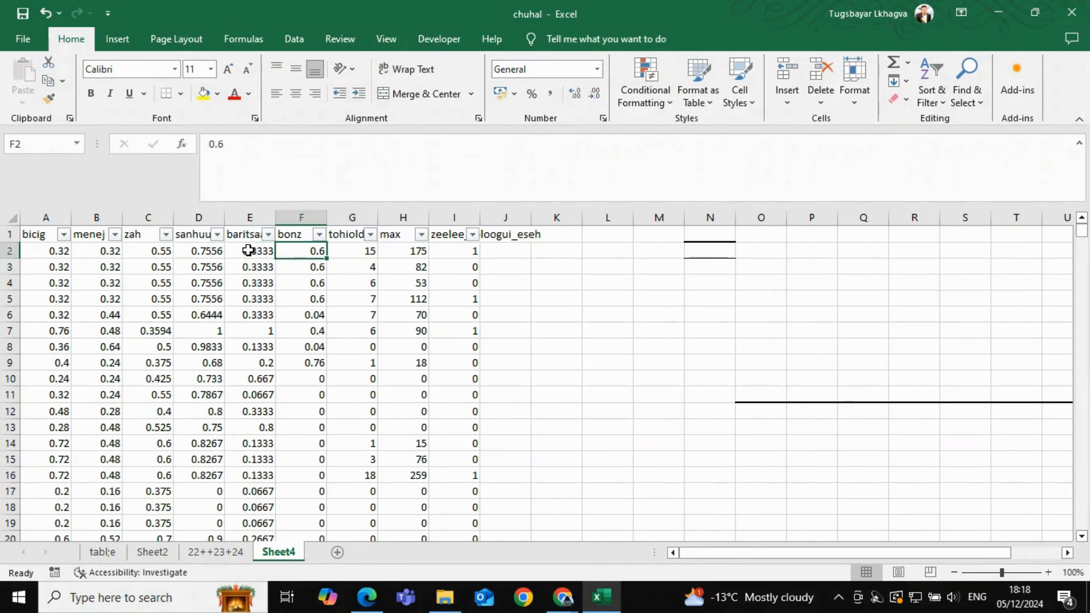
{"action": "key", "text": "Left"}
{"action": "key", "text": "Left"}
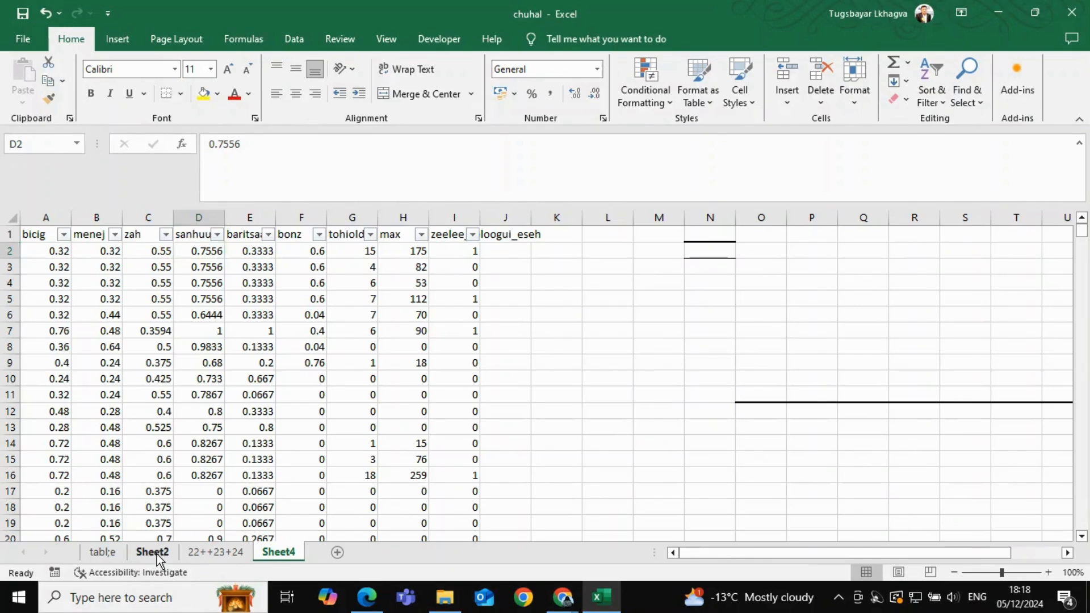
Step: Examine the risk-level percentage bands in the Их and Маш их columns of Sheet2
{"action": "left_click", "coordinate": [157, 553]}
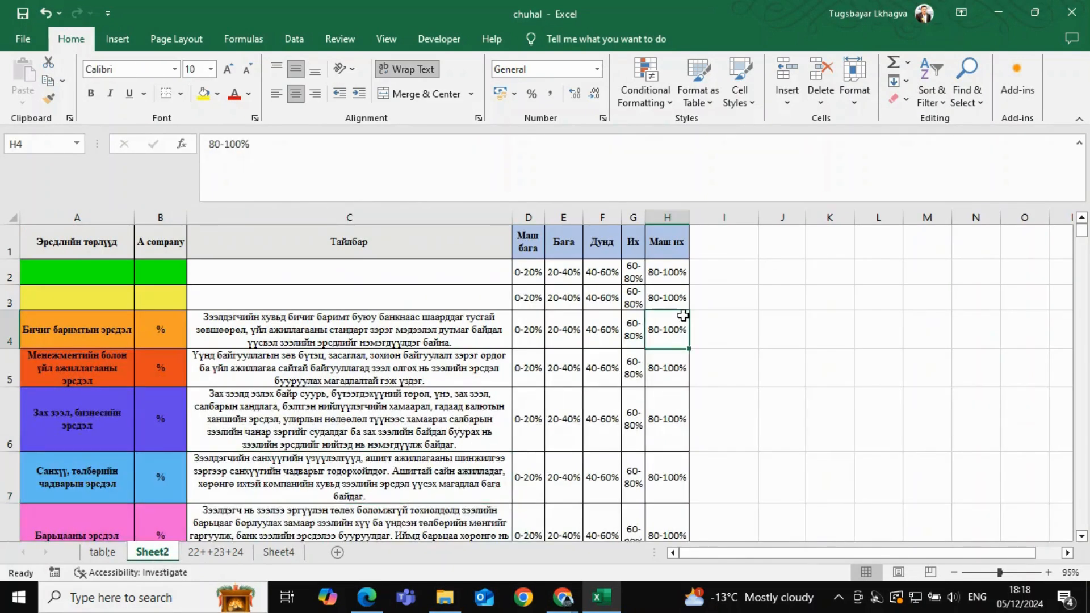
{"action": "key", "text": "Up"}
{"action": "key", "text": "Up"}
{"action": "key", "text": "Up"}
{"action": "key", "text": "Down"}
{"action": "key", "text": "Down"}
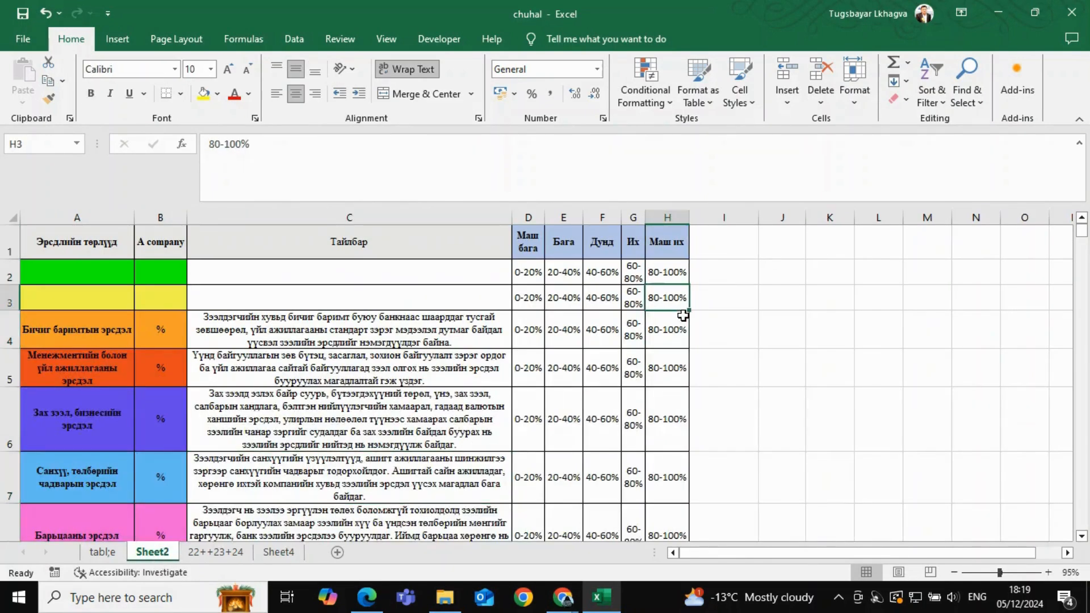
{"action": "key", "text": "Left"}
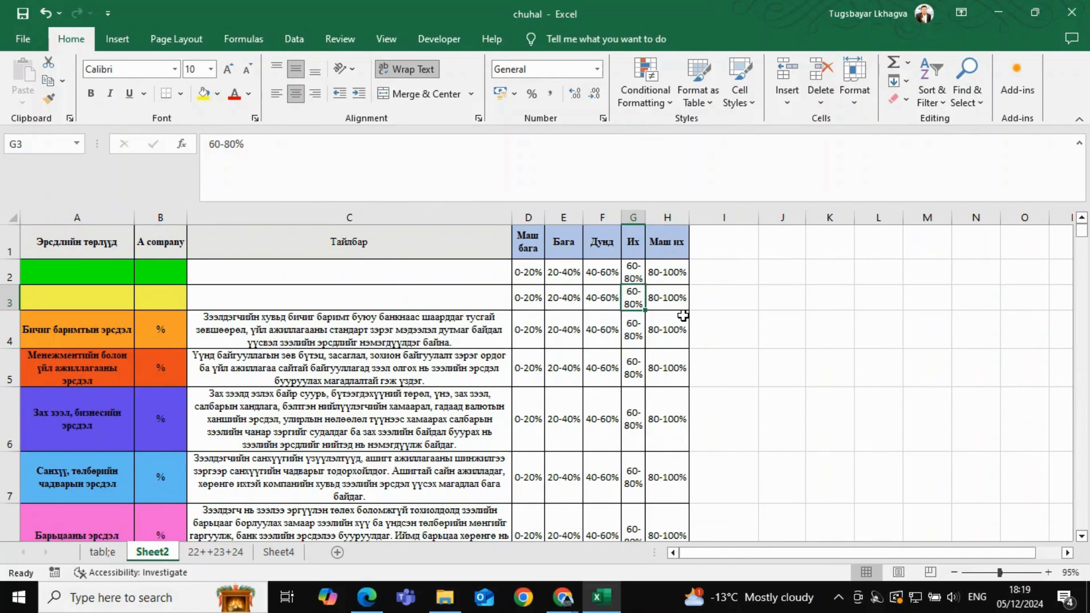
Step: Return to Sheet4, then close the chuhal workbook, saving its changes in Downloads
{"action": "left_click", "coordinate": [281, 557]}
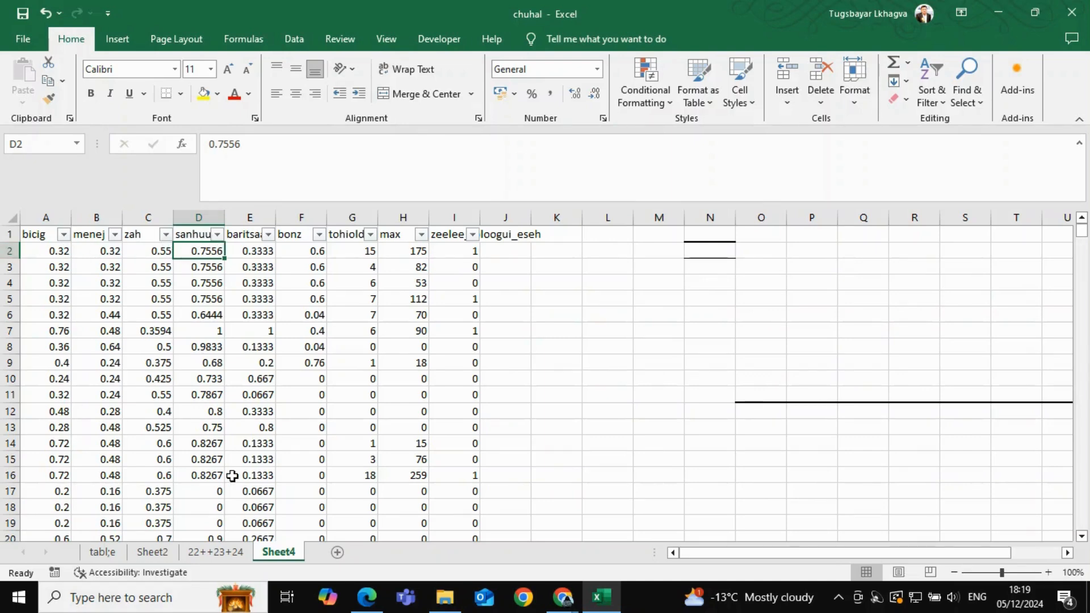
{"action": "left_click", "coordinate": [403, 251]}
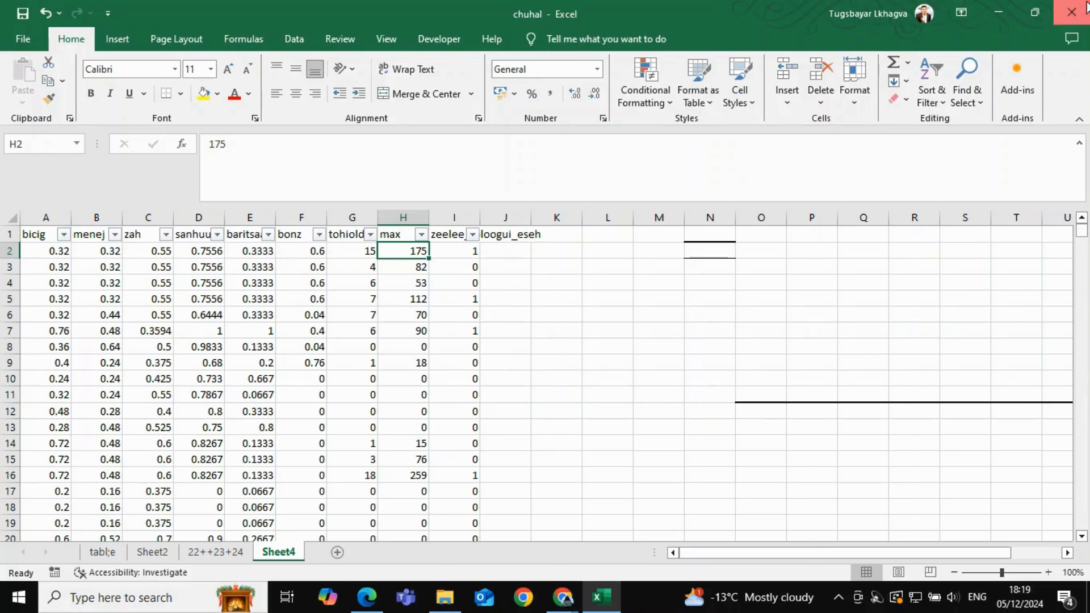
{"action": "left_click", "coordinate": [1072, 13]}
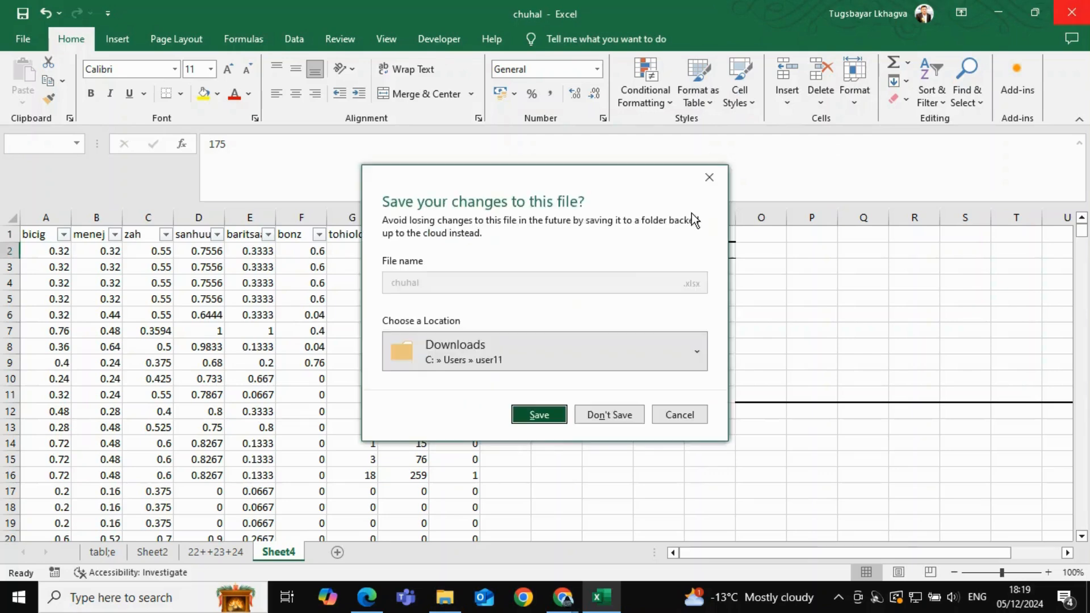
{"action": "left_click", "coordinate": [547, 417]}
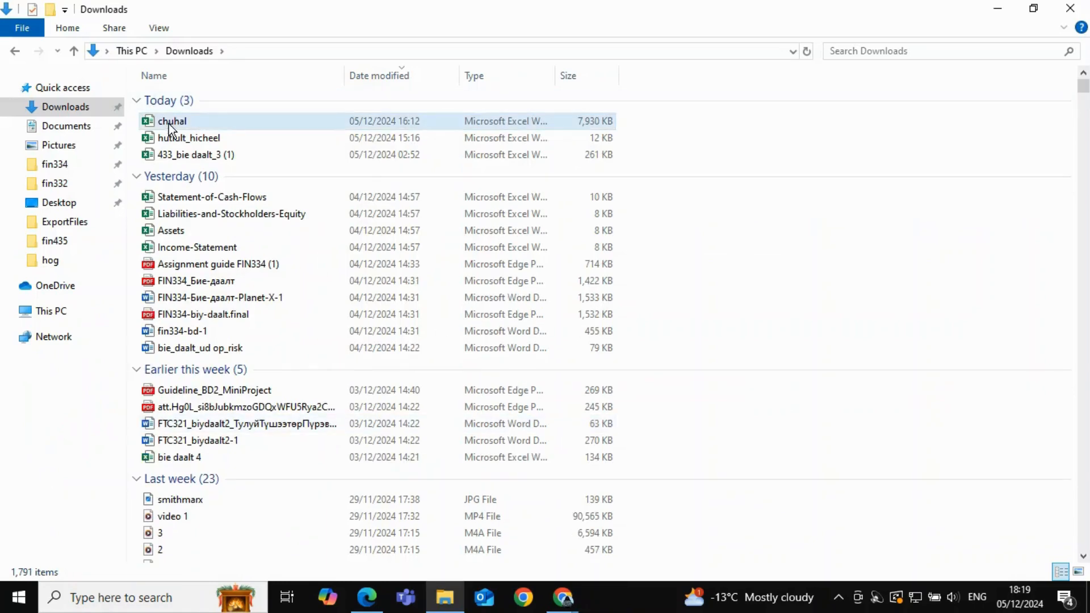
Step: Open the chuhal workbook from the Downloads folder with EViews
{"action": "left_click", "coordinate": [169, 127]}
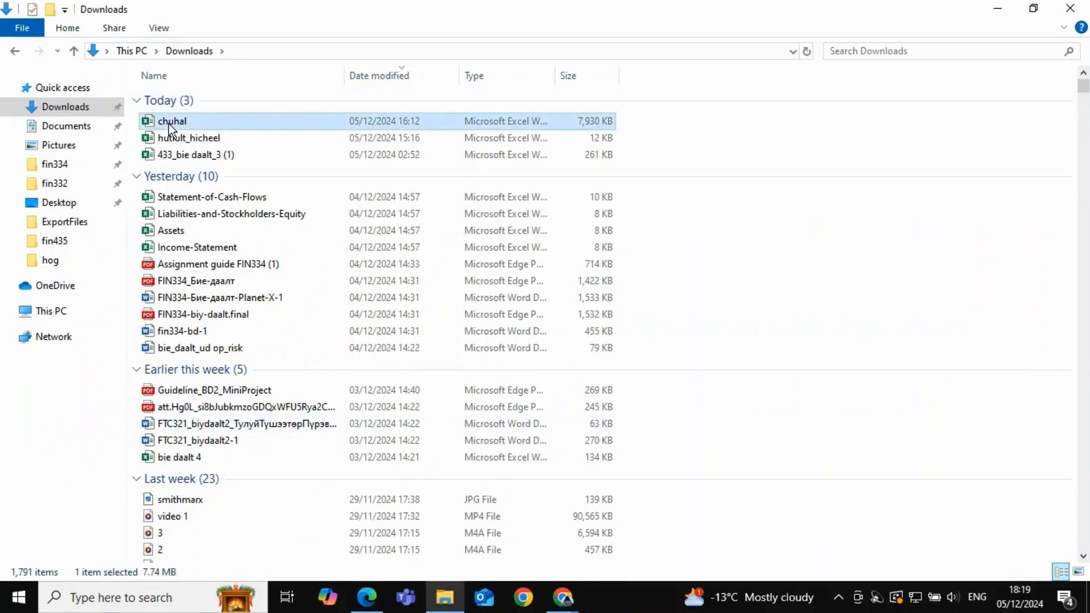
{"action": "right_click", "coordinate": [213, 122]}
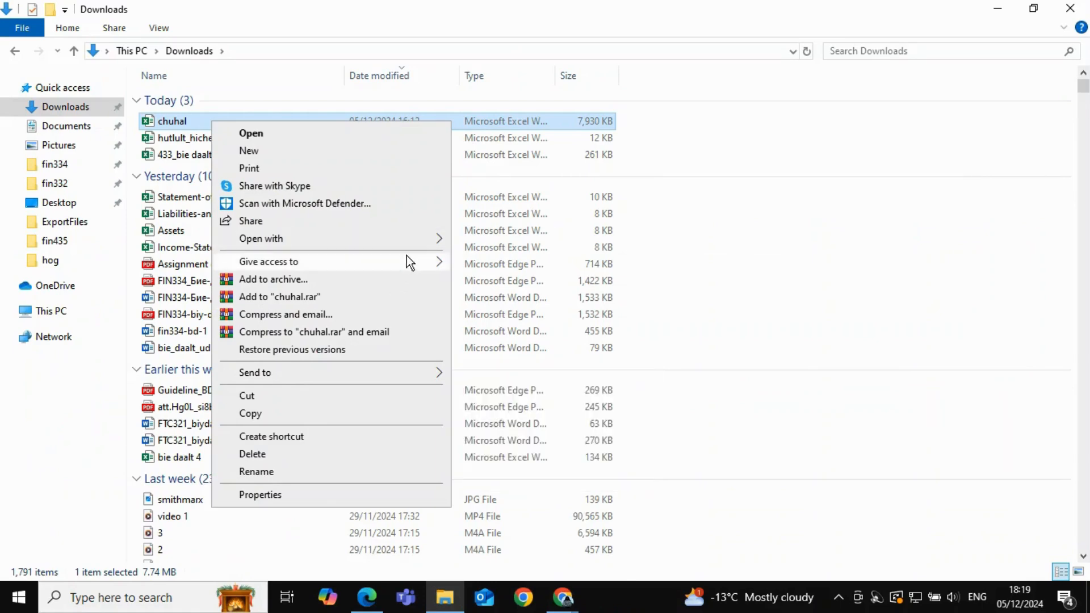
{"action": "mouse_move", "coordinate": [411, 242]}
{"action": "left_click", "coordinate": [481, 246]}
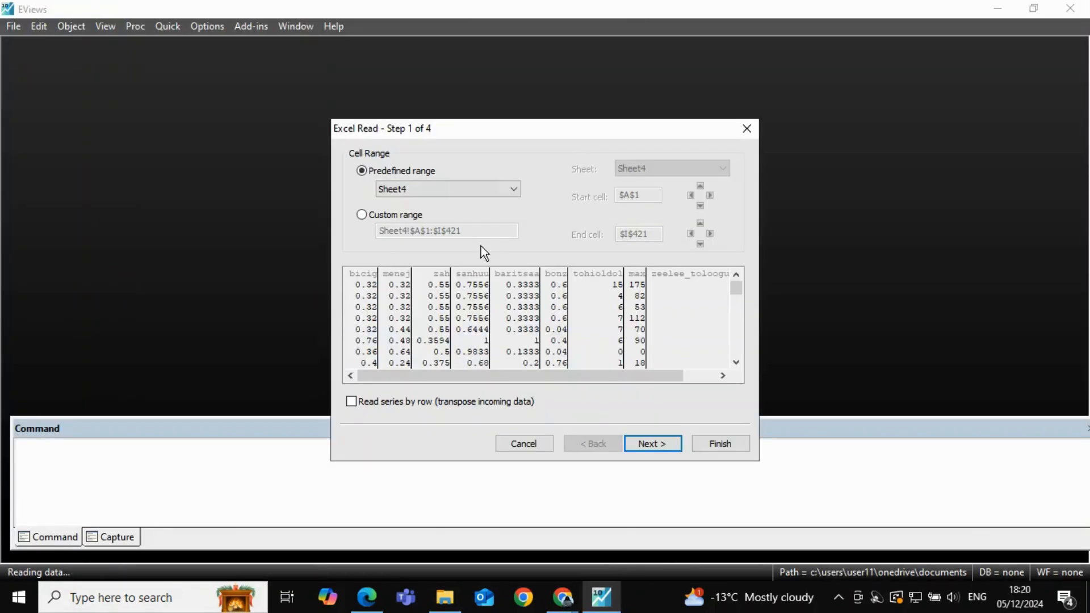
Step: Import Sheet4 into a new workfile, reading series names from one header line and keeping the Unstructured / Undated structure
{"action": "left_click", "coordinate": [676, 447]}
{"action": "left_click", "coordinate": [677, 447]}
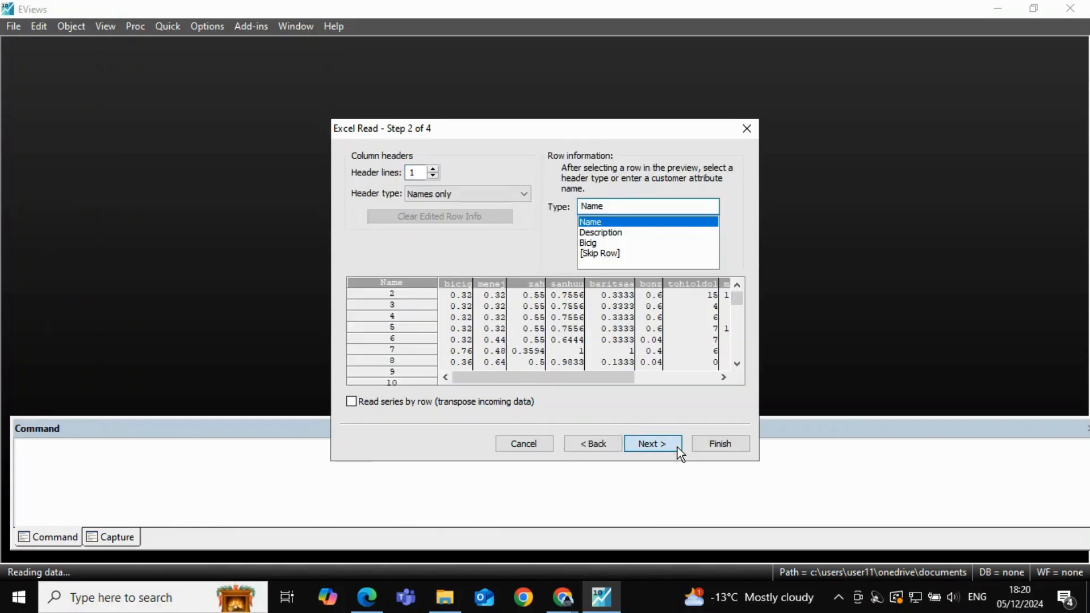
{"action": "left_click", "coordinate": [660, 438]}
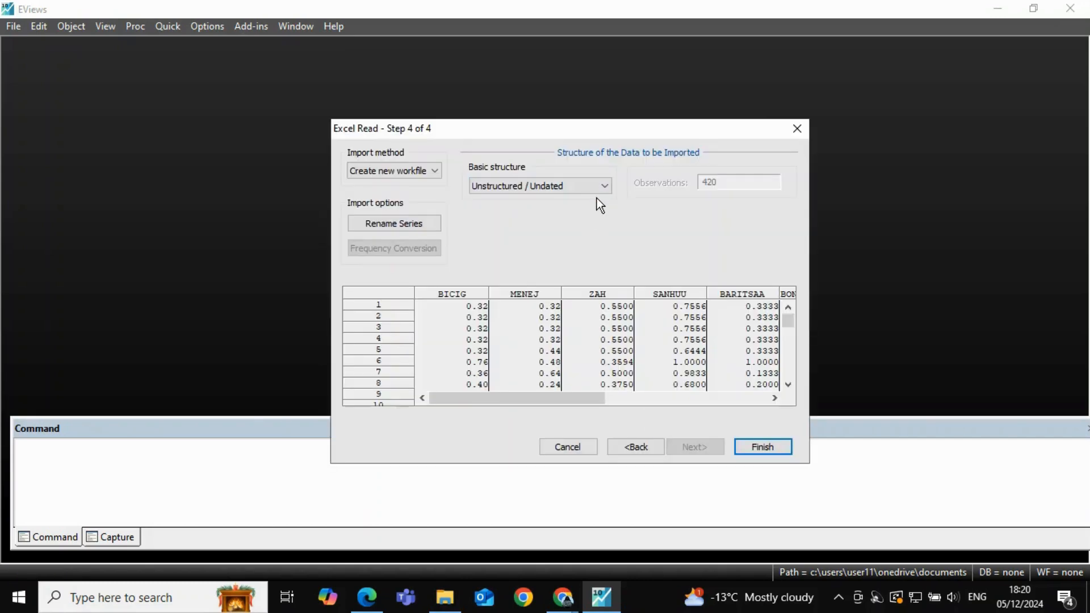
{"action": "left_click", "coordinate": [598, 190]}
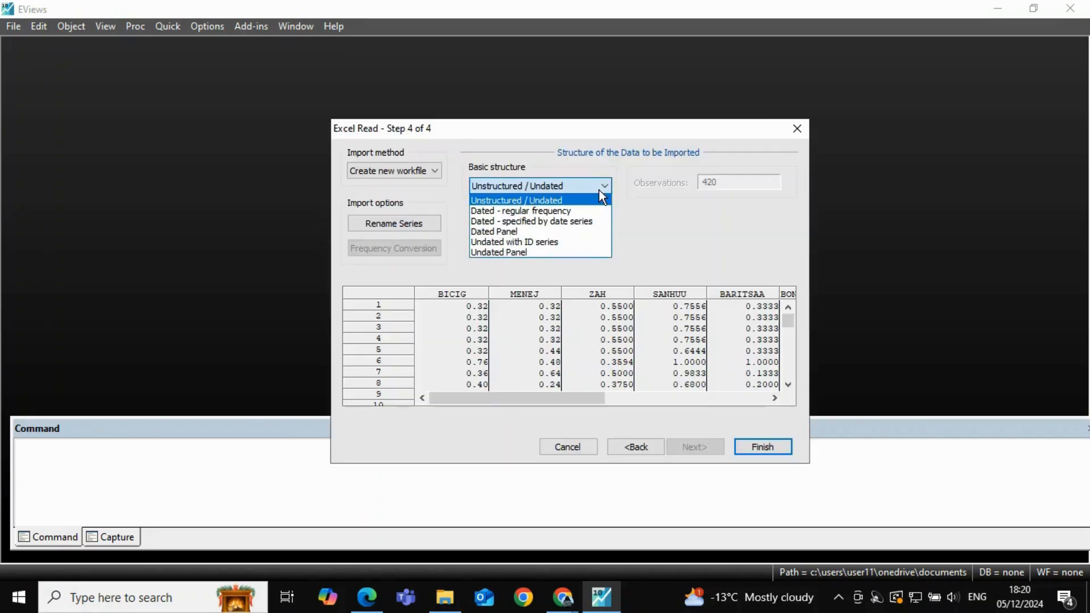
{"action": "left_click", "coordinate": [638, 202]}
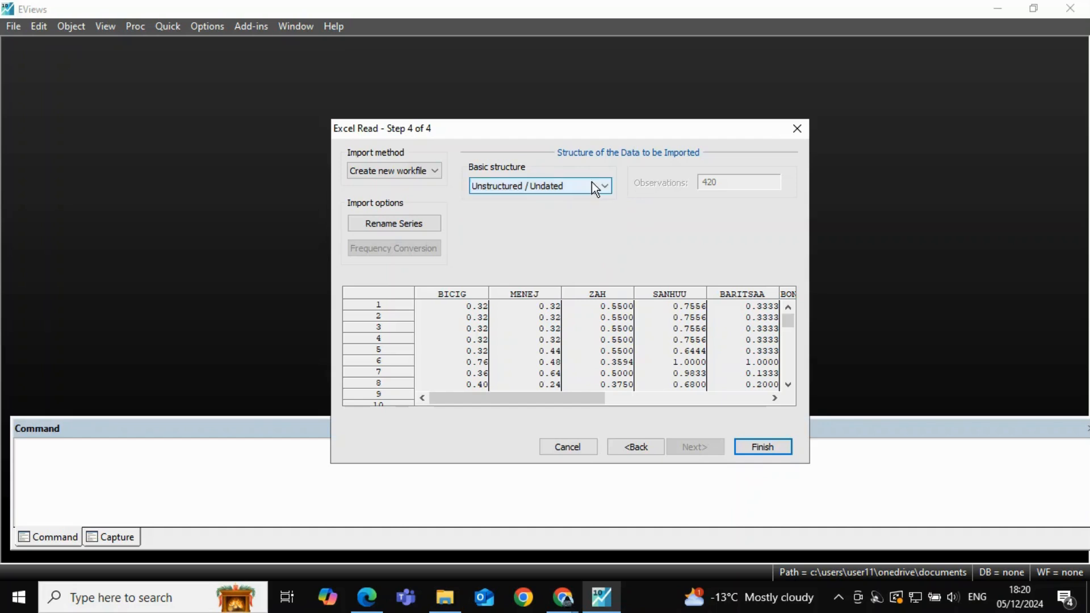
{"action": "left_click", "coordinate": [571, 190]}
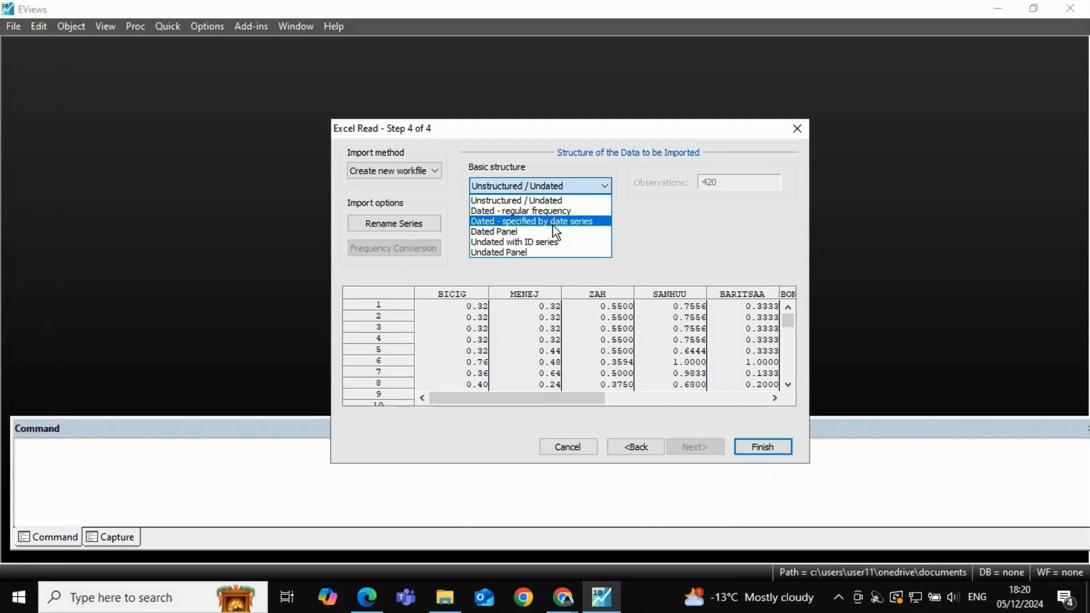
{"action": "left_click", "coordinate": [651, 233]}
{"action": "left_click", "coordinate": [782, 448]}
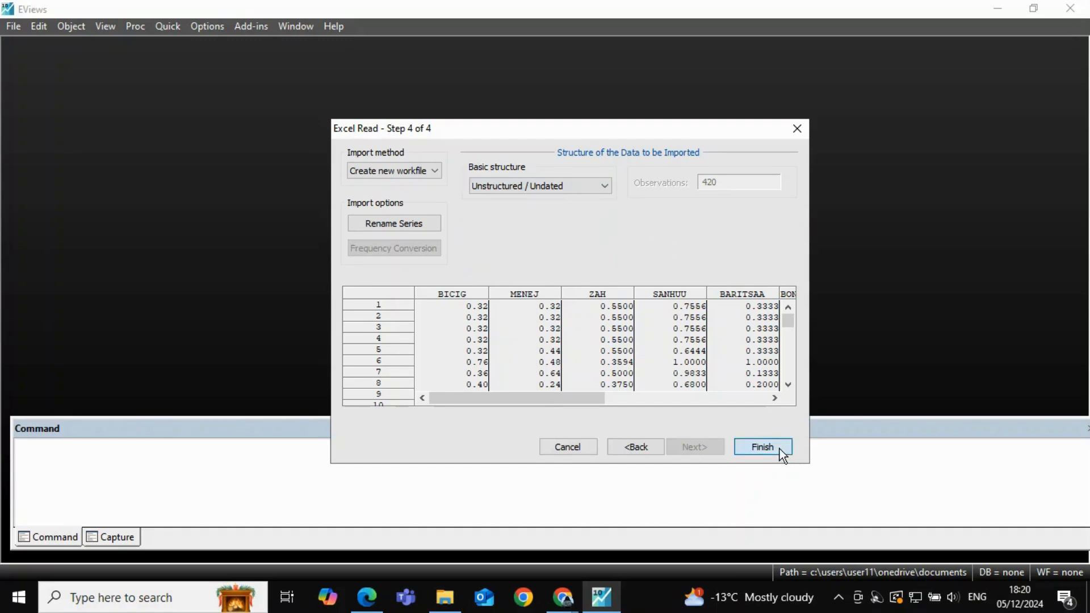
{"action": "left_click", "coordinate": [515, 323]}
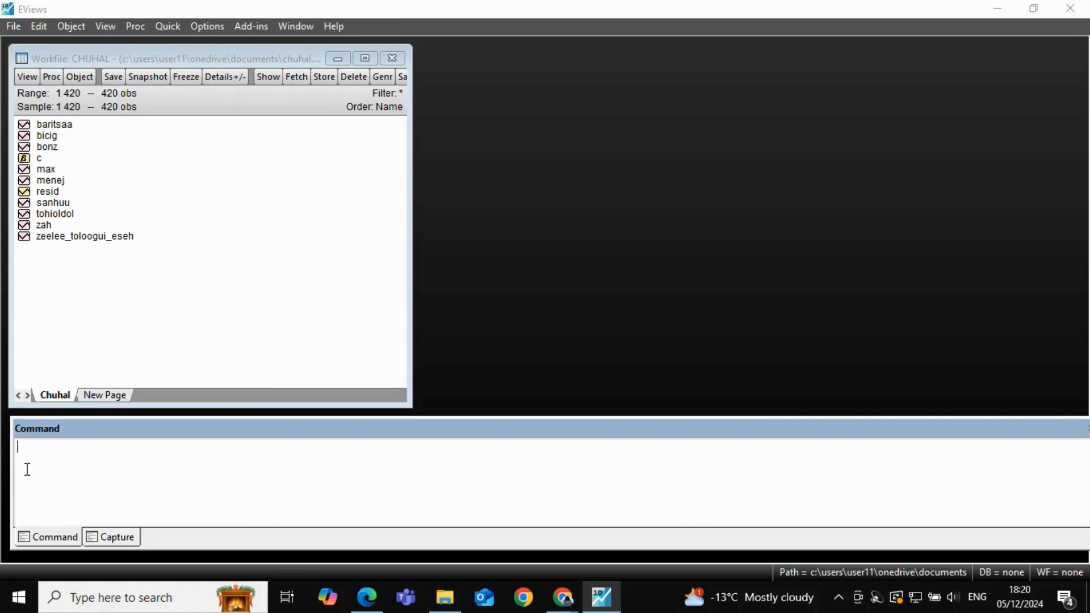
Step: Run a least-squares regression of zeelee_toloogui_eseh on c, zah, sanhuu, bonz, baritsaa, bicig, menej and tohioldol with the ls command
{"action": "left_click", "coordinate": [163, 26]}
{"action": "left_click", "coordinate": [138, 257]}
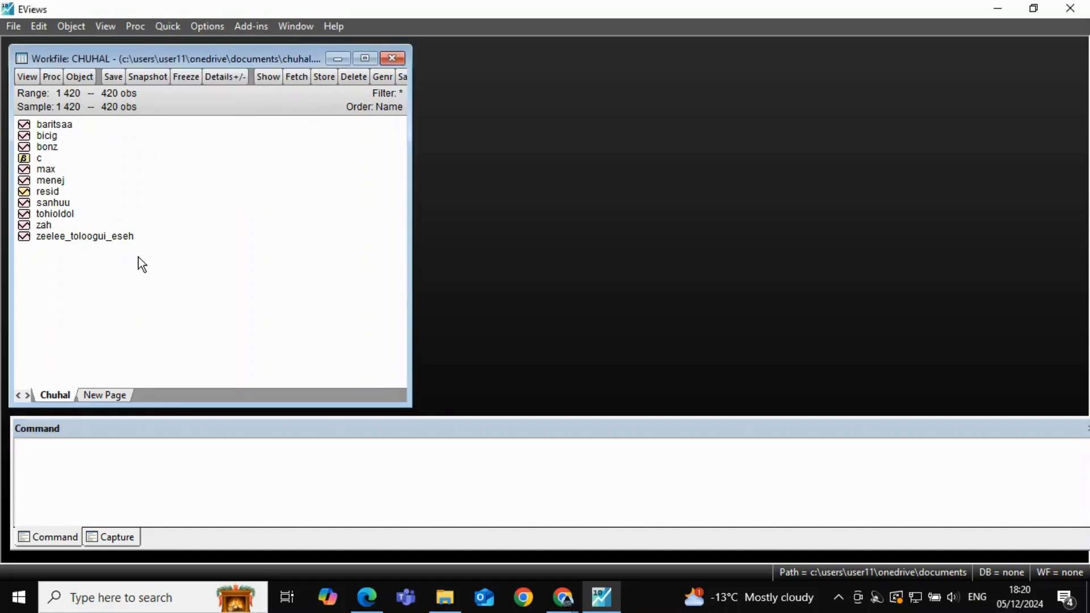
{"action": "left_click", "coordinate": [167, 488]}
{"action": "type", "text": "ls"}
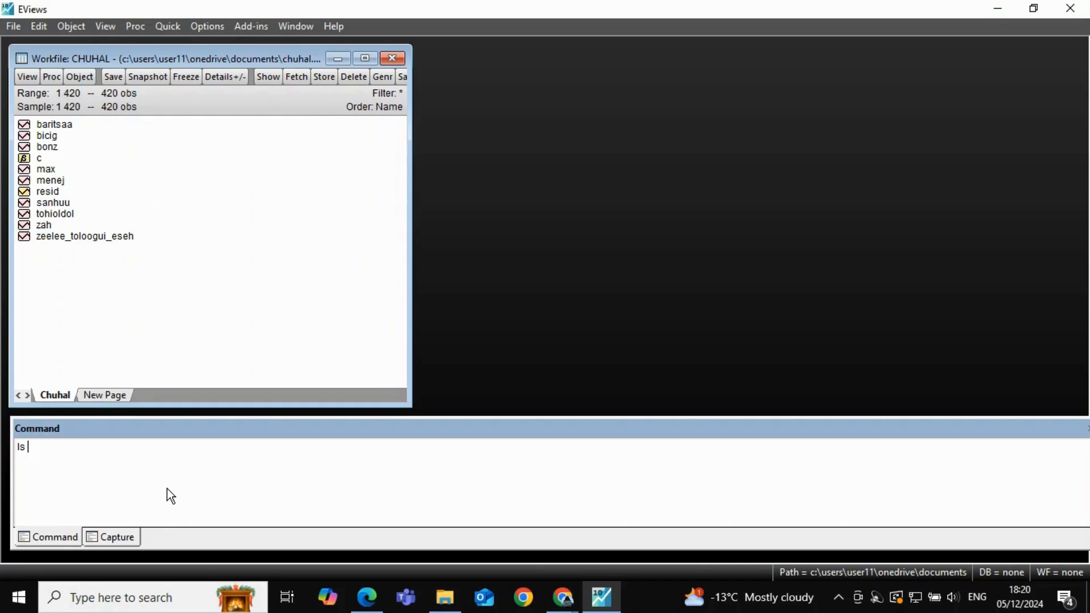
{"action": "type", "text": "zeelee_toloogui_eseh c"}
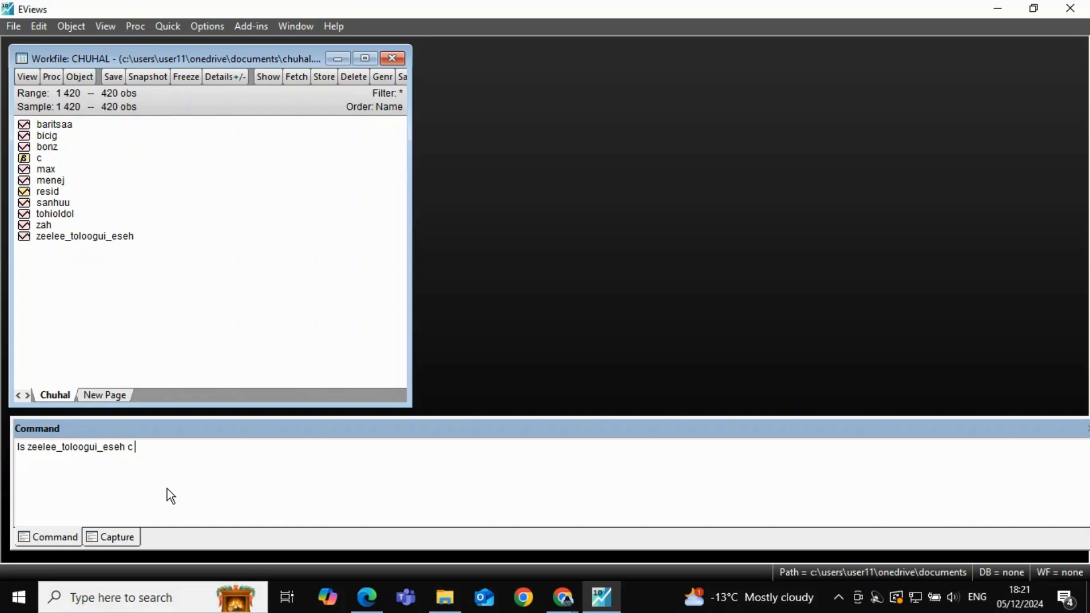
{"action": "type", "text": "m"}
{"action": "left_click_drag", "start_coordinate": [126, 447], "coordinate": [28, 449]}
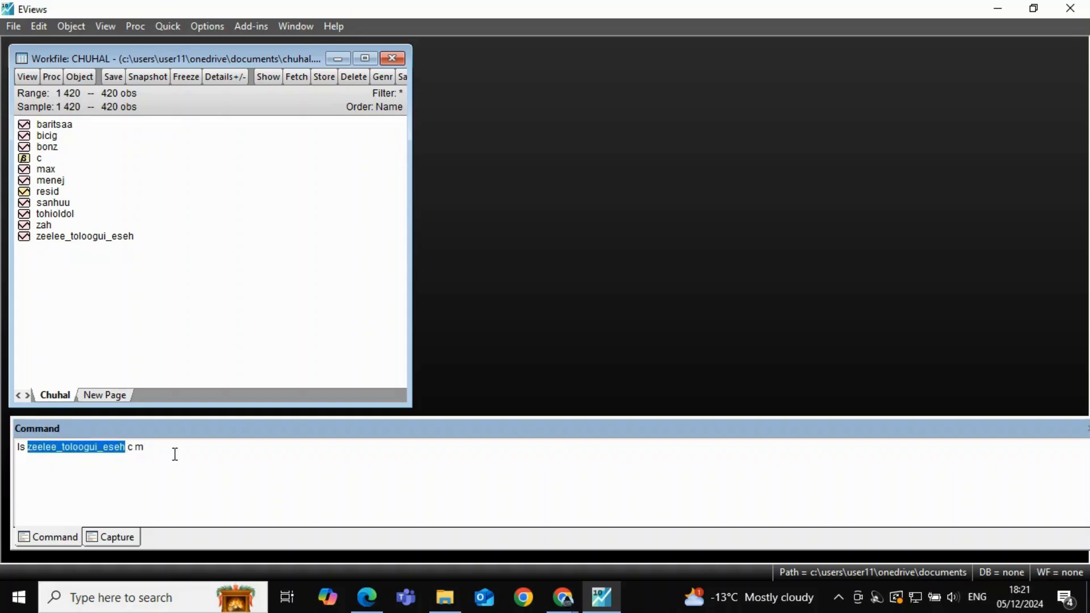
{"action": "left_click", "coordinate": [176, 454]}
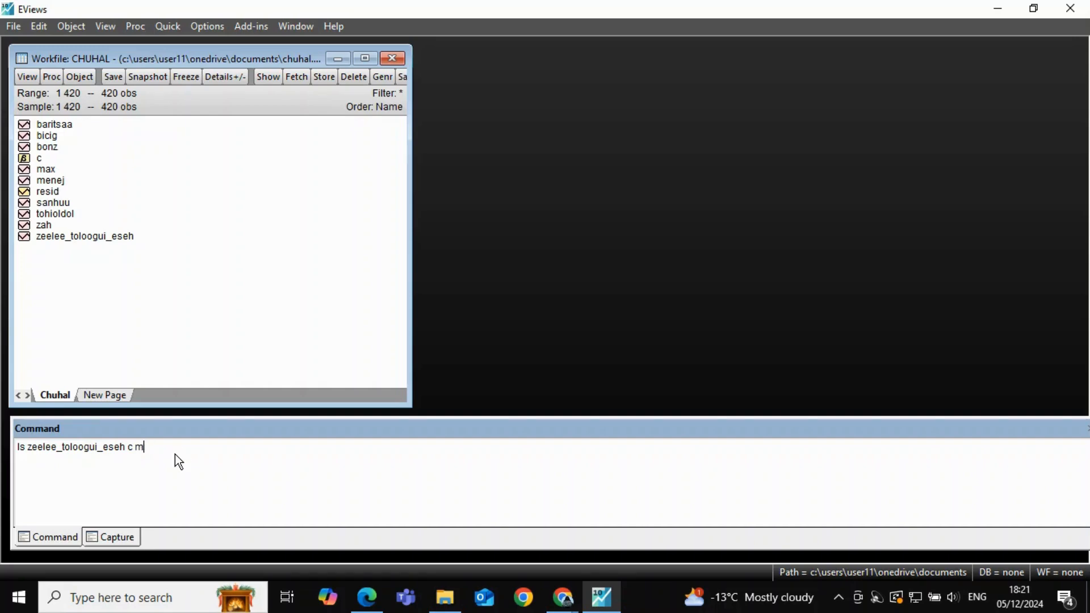
{"action": "key", "text": "BackSpace"}
{"action": "type", "text": "zah sanhuu bon"}
{"action": "type", "text": "z baritsaa bicig"}
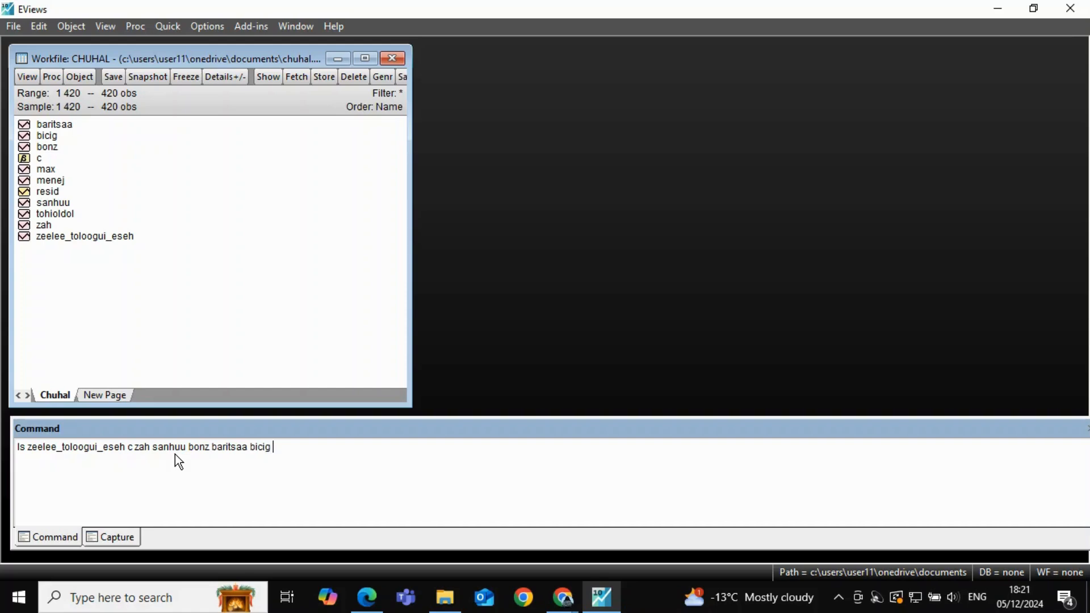
{"action": "type", "text": " menej tohioldol"}
{"action": "key", "text": "Return"}
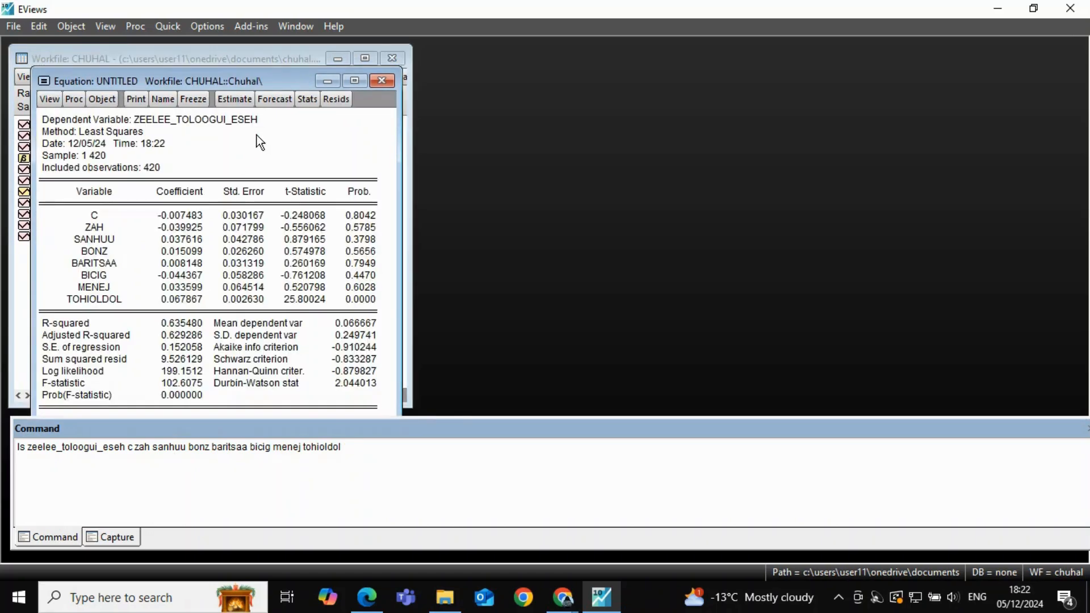
Step: Place the equation window beside the workfile window and examine the Prob. values of all the regressors
{"action": "left_click_drag", "start_coordinate": [279, 77], "coordinate": [723, 40]}
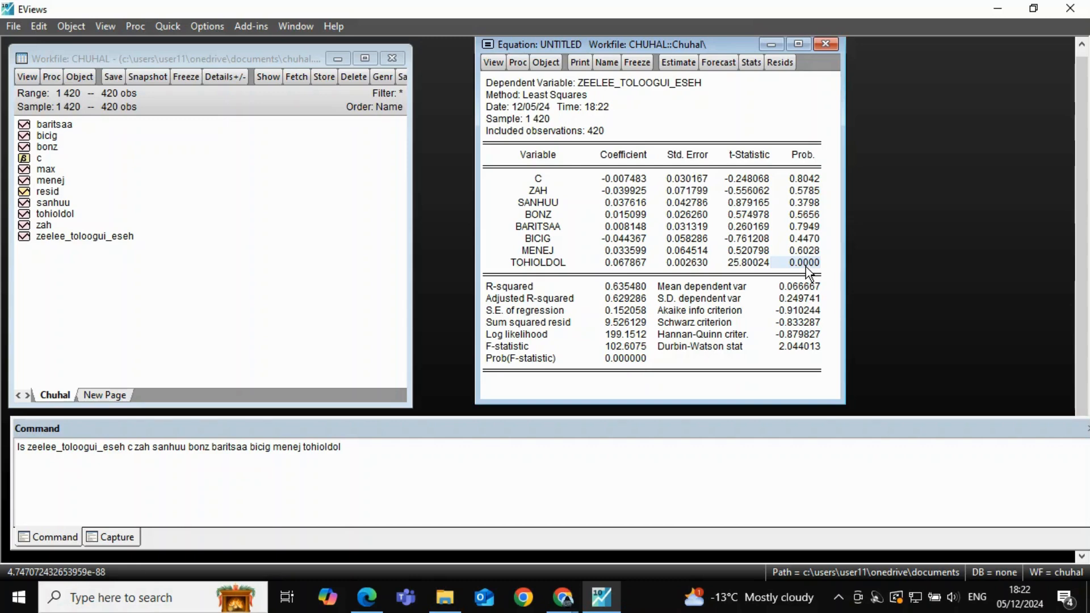
{"action": "key", "text": "Up"}
{"action": "key", "text": "Up"}
{"action": "key", "text": "Up"}
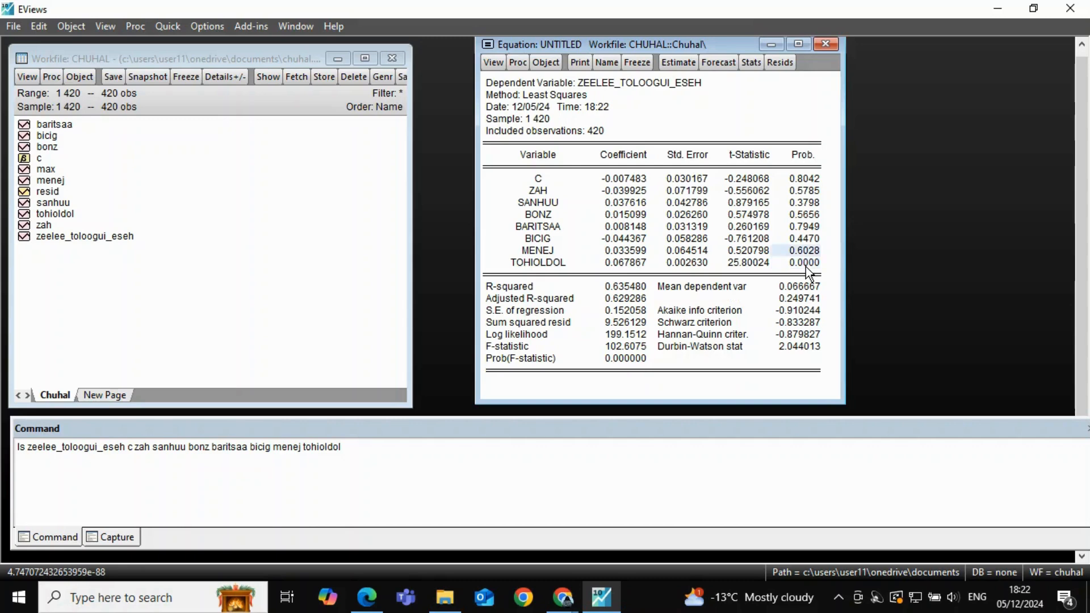
{"action": "key", "text": "Up"}
{"action": "key", "text": "Up"}
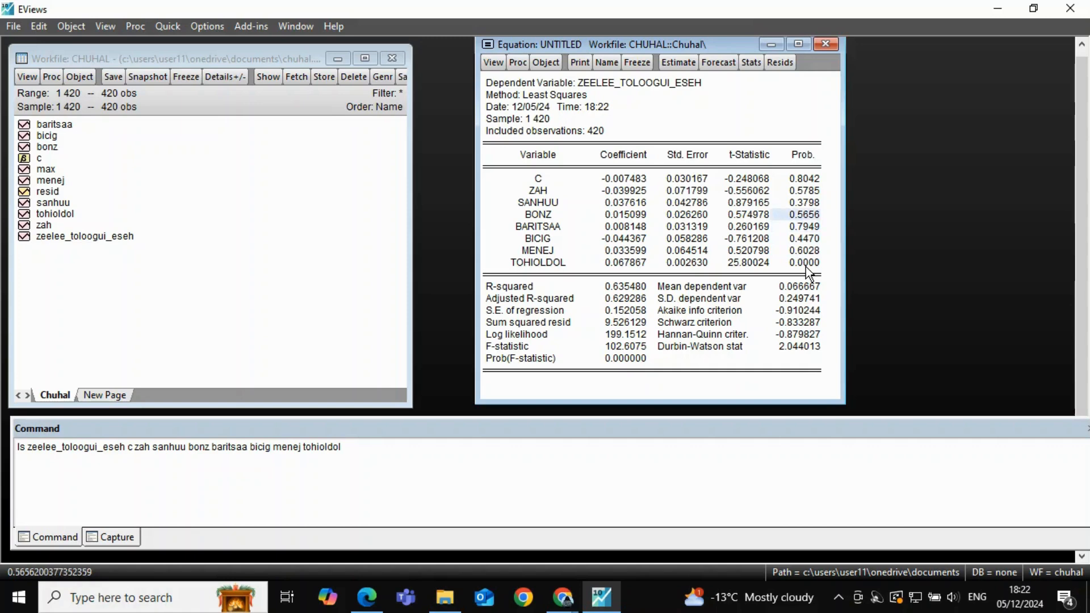
{"action": "key", "text": "Up"}
{"action": "key", "text": "Up"}
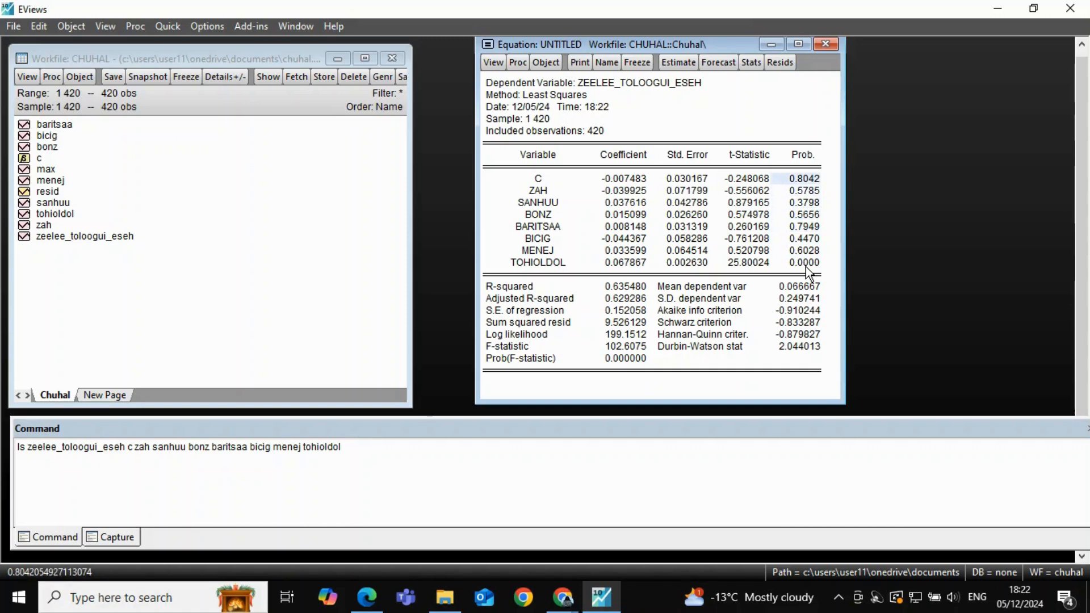
{"action": "key", "text": "Up"}
{"action": "key", "text": "Up"}
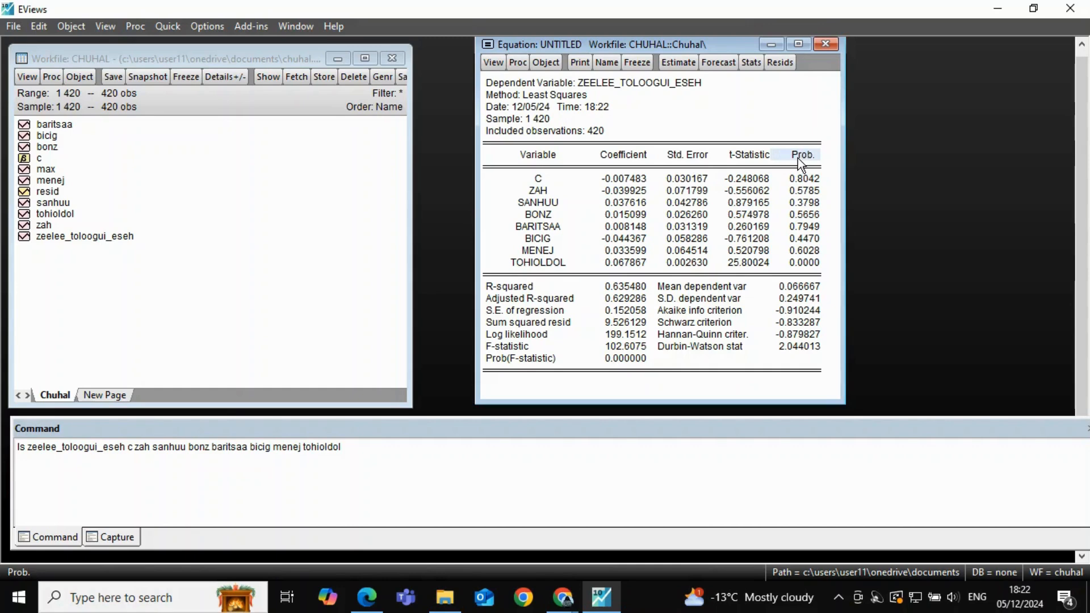
{"action": "left_click", "coordinate": [799, 191]}
{"action": "key", "text": "Down"}
{"action": "key", "text": "Down"}
{"action": "key", "text": "Down"}
{"action": "key", "text": "Down"}
{"action": "key", "text": "Down"}
{"action": "key", "text": "Down"}
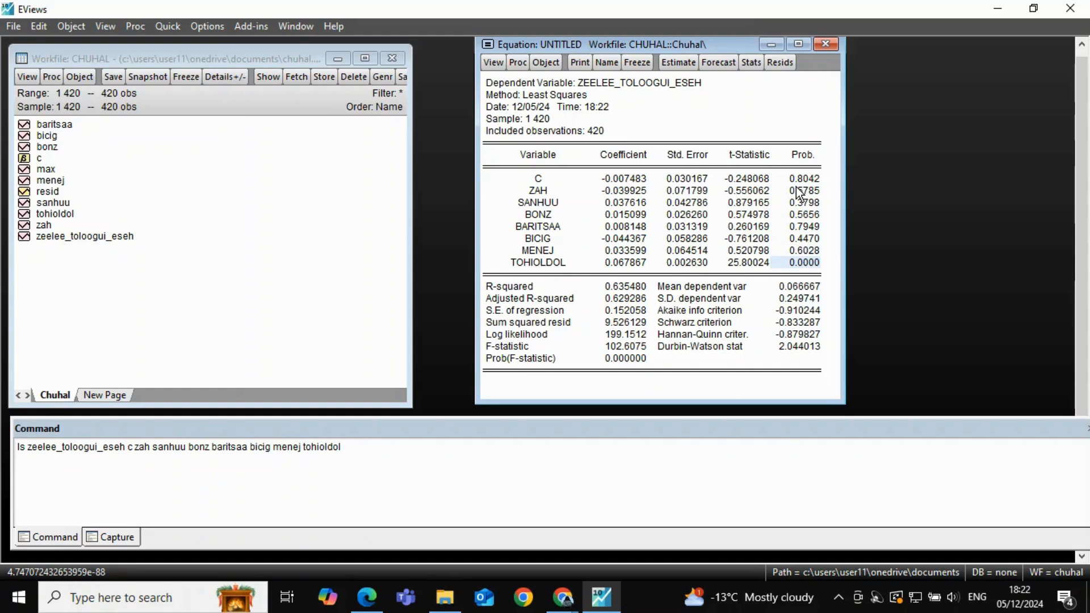
Step: Examine the TOHIOLDOL row's coefficient, standard error and t-statistic, and compare its probability with those of the MENEJ, BICIG and BARITSAA rows
{"action": "key", "text": "Left"}
{"action": "key", "text": "Left"}
{"action": "key", "text": "Left"}
{"action": "key", "text": "Right"}
{"action": "key", "text": "Right"}
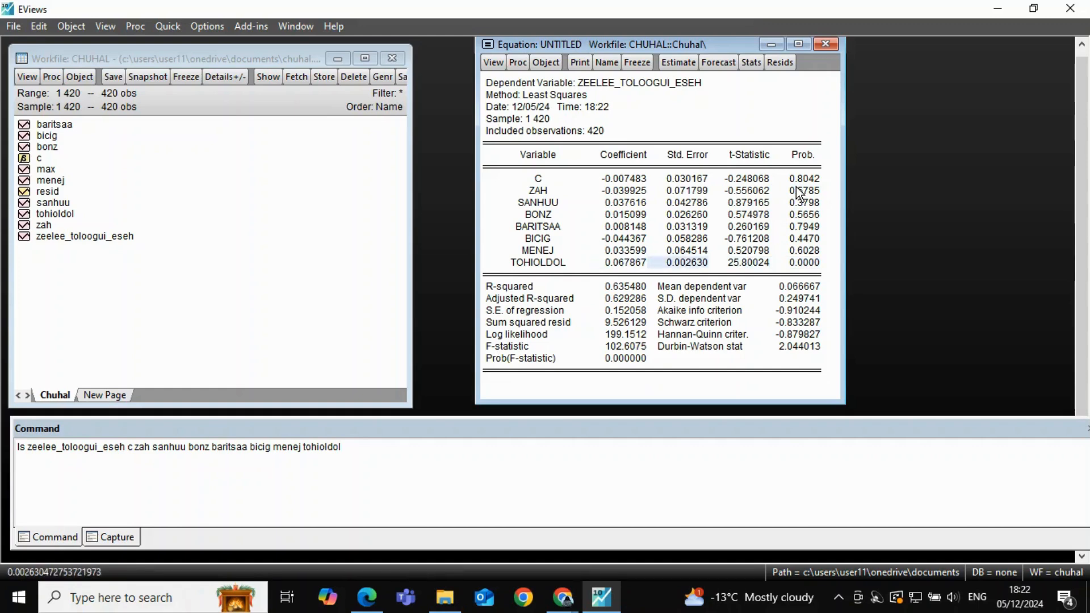
{"action": "key", "text": "Right"}
{"action": "key", "text": "Up"}
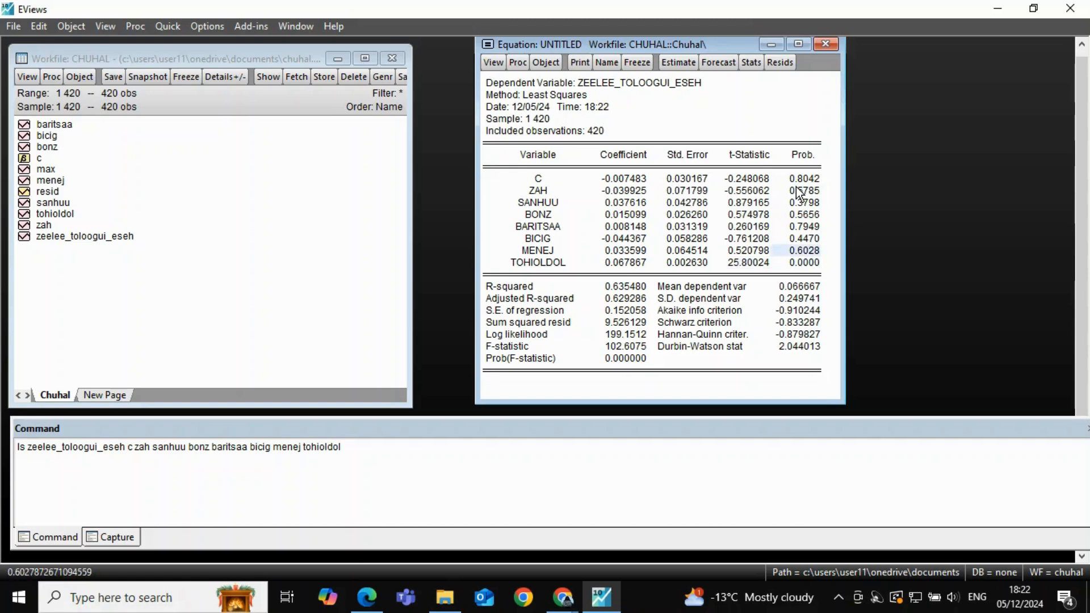
{"action": "key", "text": "Up"}
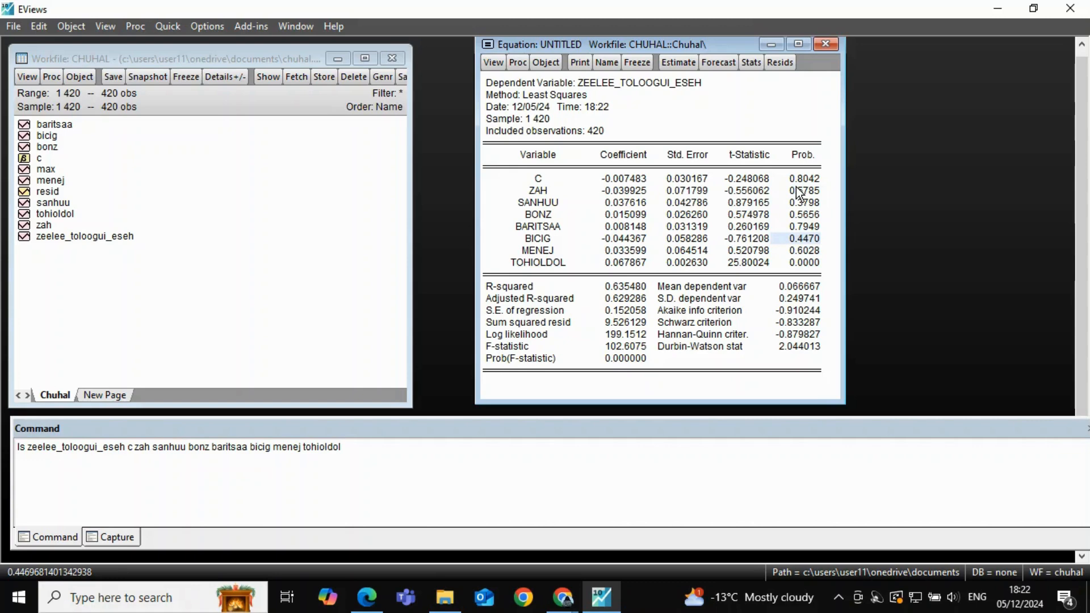
{"action": "key", "text": "Up"}
{"action": "key", "text": "Up"}
{"action": "key", "text": "Down"}
{"action": "key", "text": "Down"}
{"action": "key", "text": "Down"}
{"action": "key", "text": "Down"}
{"action": "key", "text": "Left"}
{"action": "key", "text": "Left"}
{"action": "key", "text": "Left"}
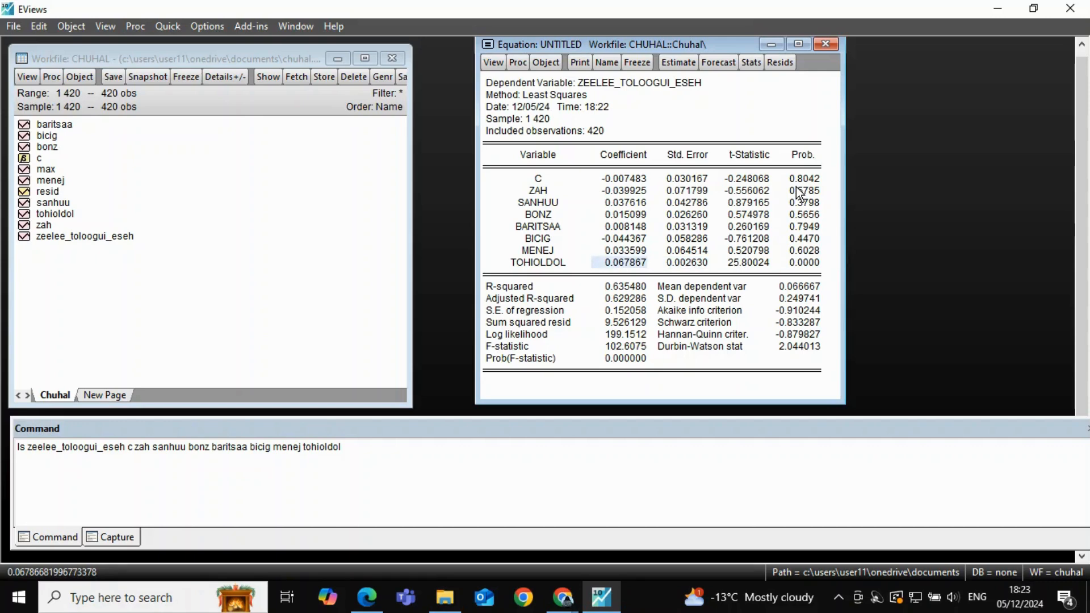
{"action": "left_click", "coordinate": [665, 264]}
{"action": "key", "text": "Left"}
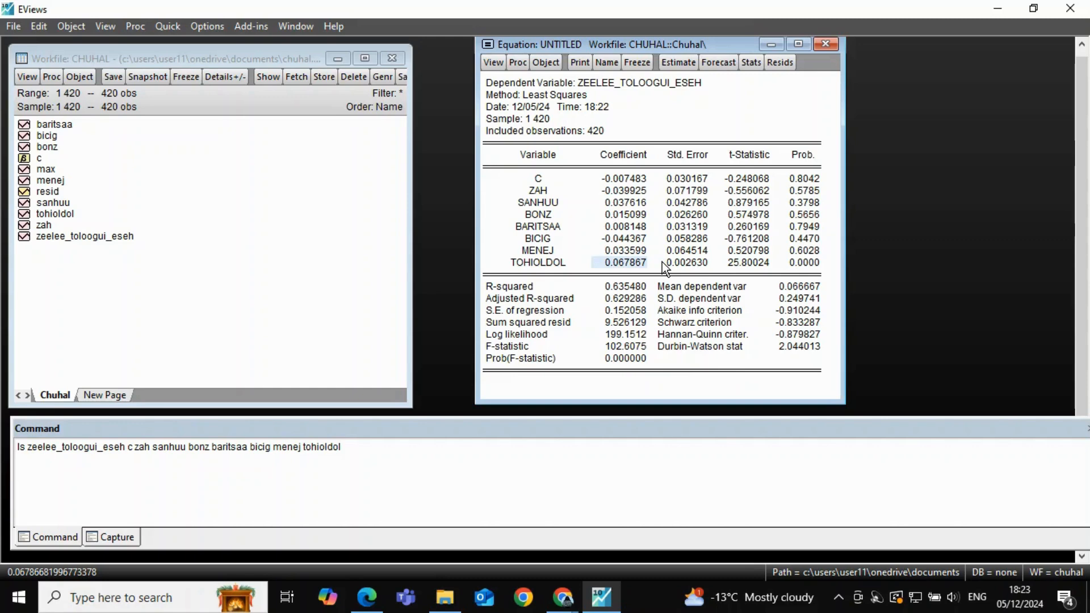
Step: Examine the regression's R-squared, adjusted R-squared and standard error of regression alongside the TOHIOLDOL estimates
{"action": "key", "text": "Down"}
{"action": "key", "text": "Down"}
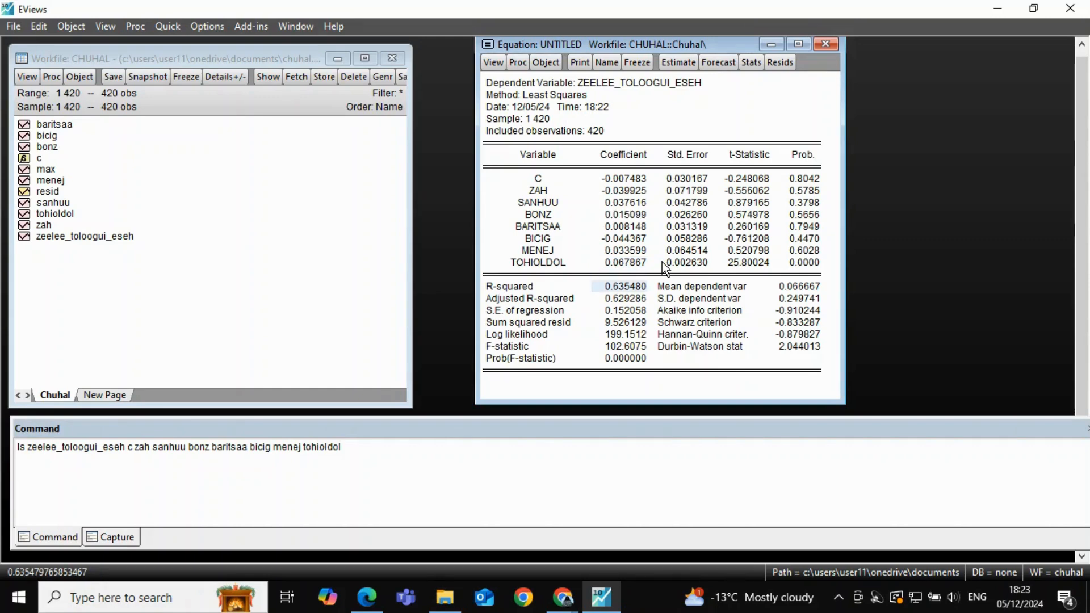
{"action": "key", "text": "Up"}
{"action": "key", "text": "Up"}
{"action": "key", "text": "Right"}
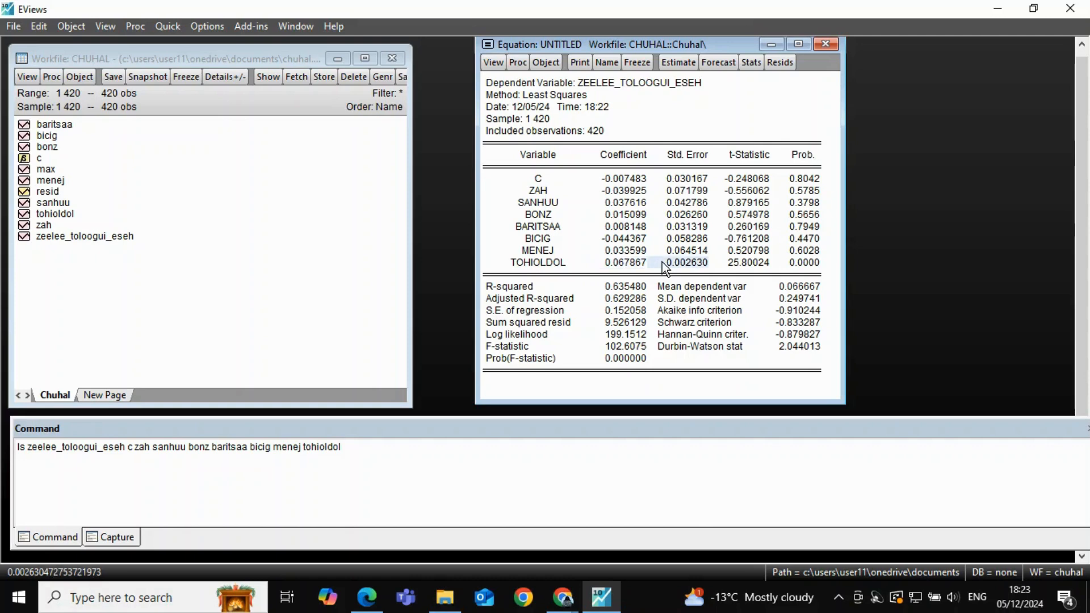
{"action": "key", "text": "Down"}
{"action": "key", "text": "Left"}
{"action": "key", "text": "Down"}
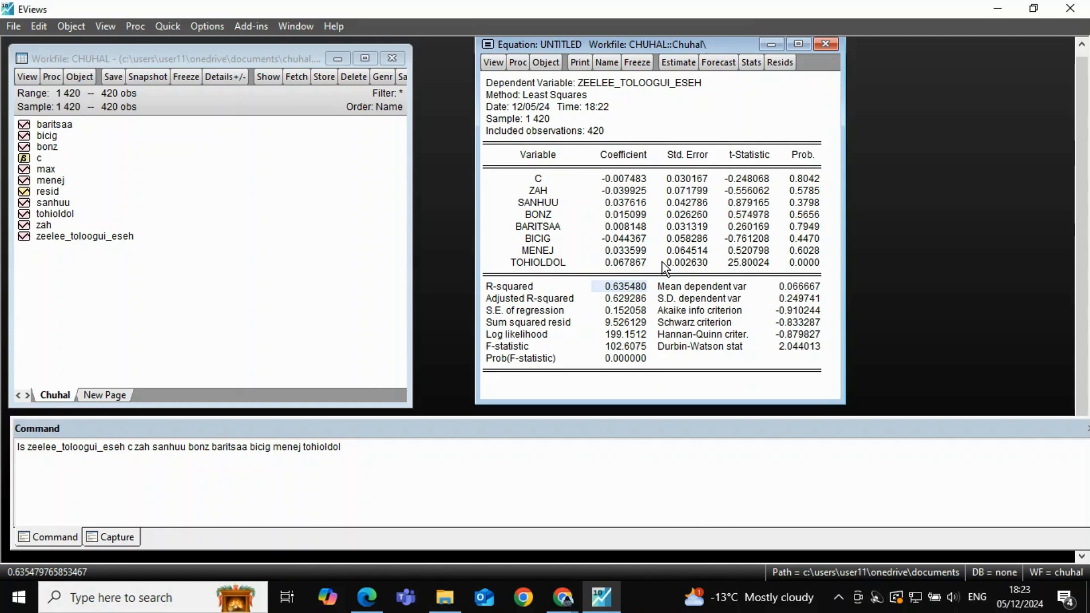
{"action": "key", "text": "Down"}
{"action": "key", "text": "Down"}
Step: Examine the dependent variable's mean and standard deviation and the Akaike, Schwarz and Hannan-Quinn criteria
{"action": "key", "text": "Right"}
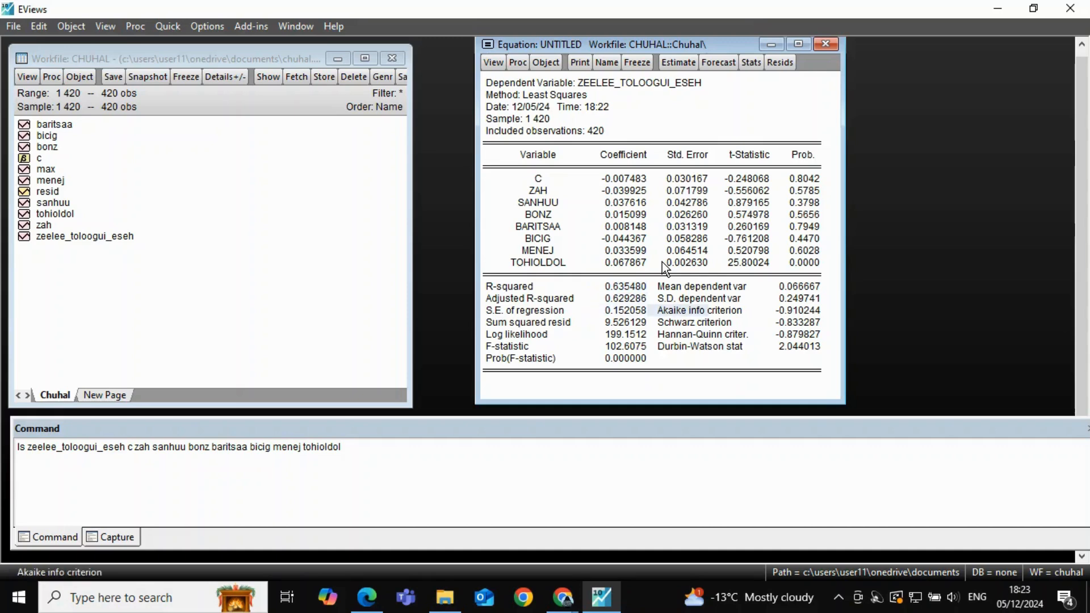
{"action": "key", "text": "Right"}
{"action": "key", "text": "Right"}
{"action": "key", "text": "Up"}
{"action": "key", "text": "Up"}
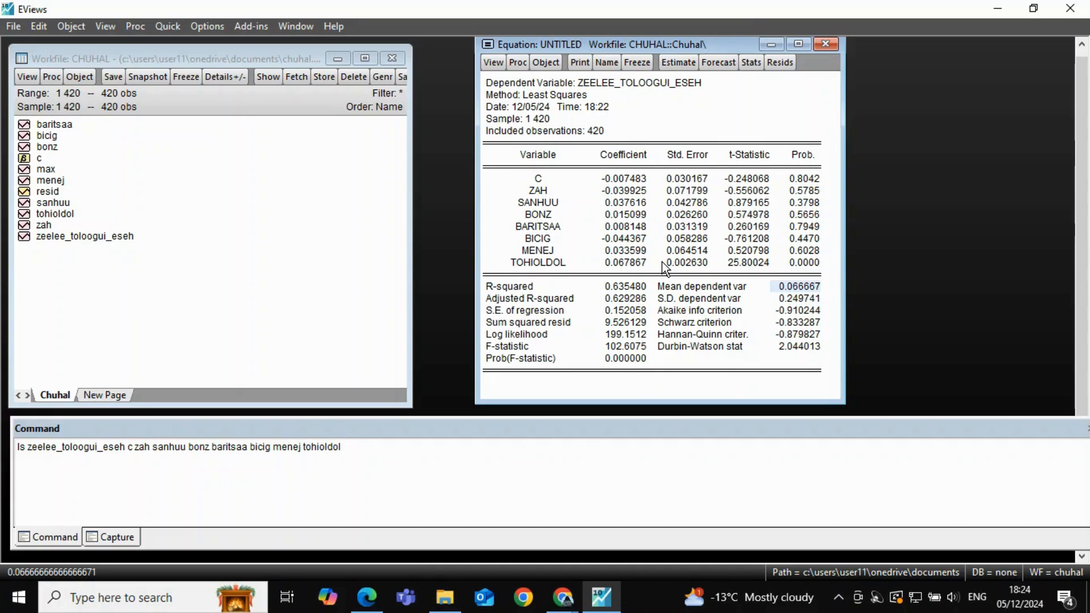
{"action": "key", "text": "Down"}
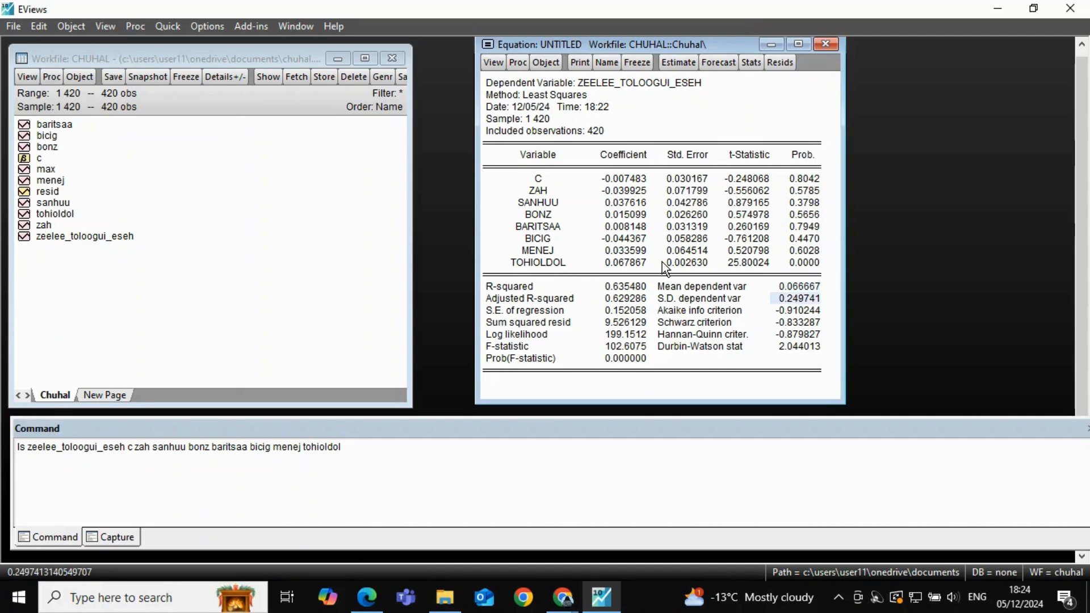
{"action": "key", "text": "Down"}
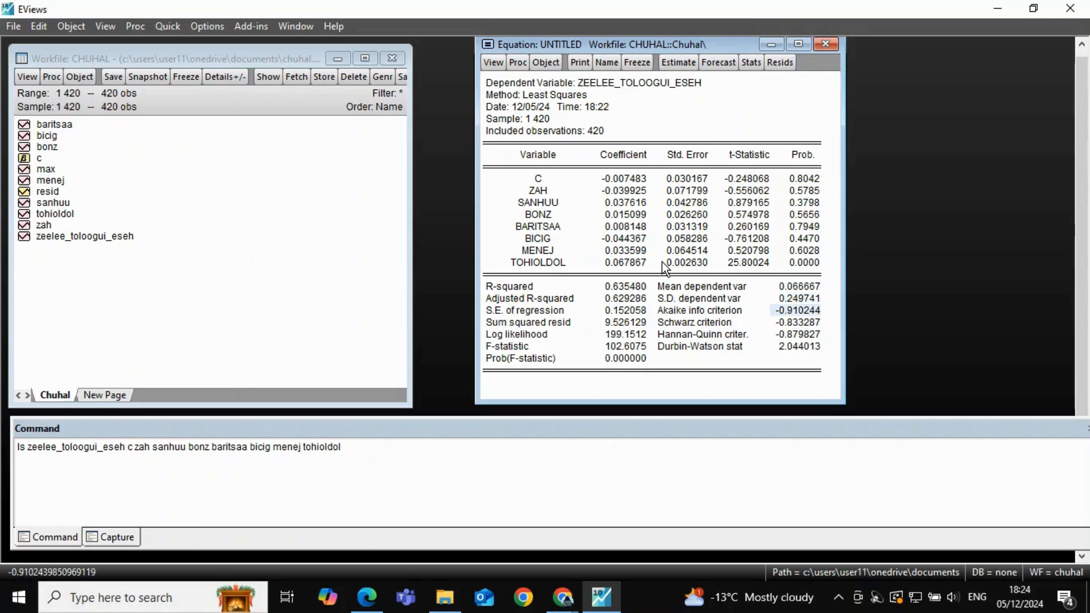
{"action": "key", "text": "Down"}
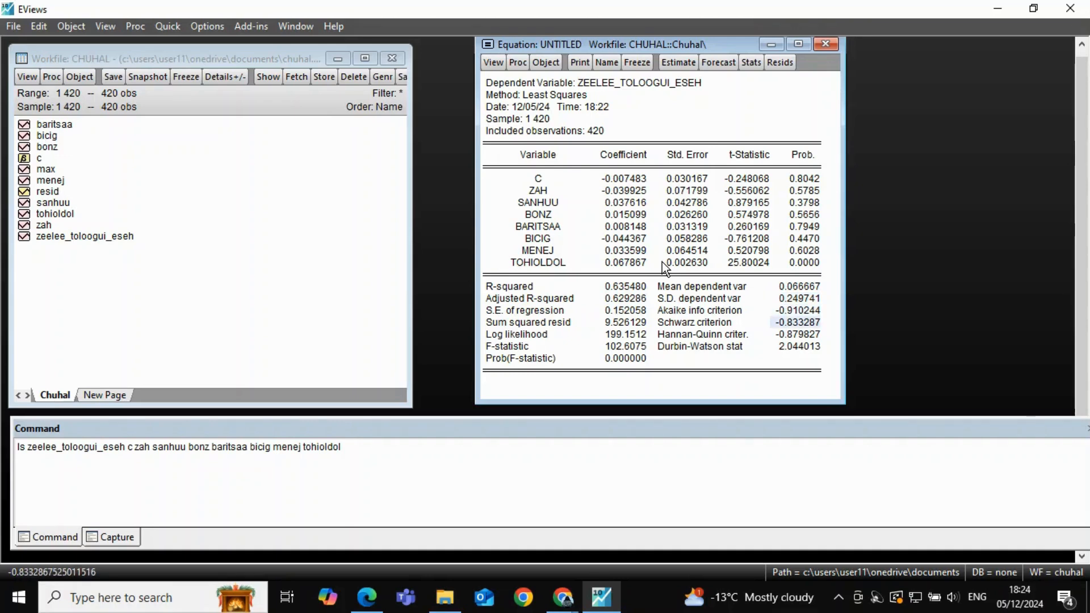
{"action": "key", "text": "Down"}
{"action": "key", "text": "Up"}
{"action": "key", "text": "Up"}
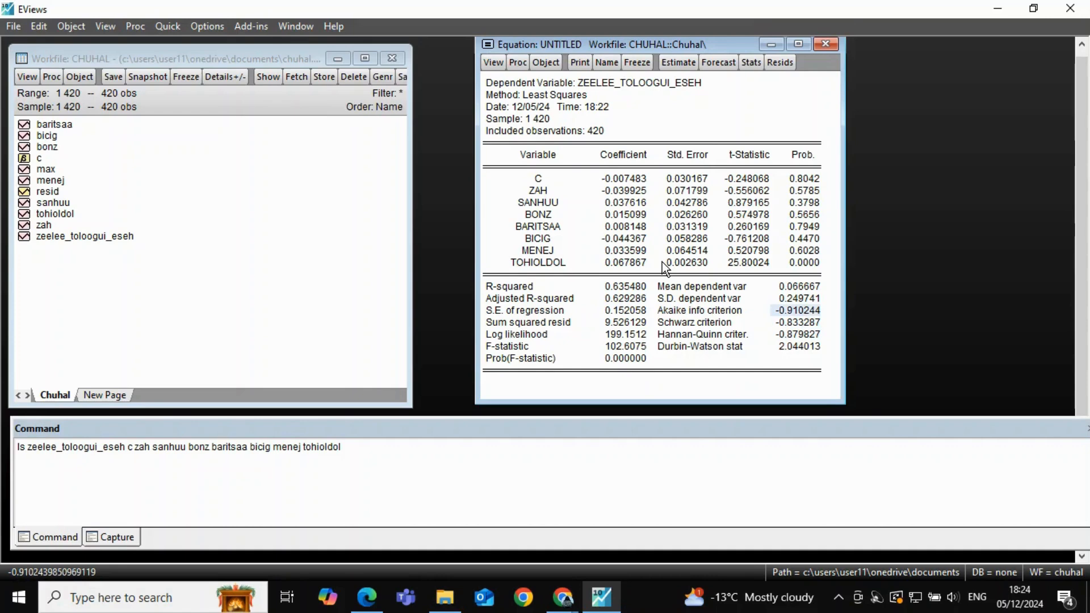
{"action": "key", "text": "Down"}
{"action": "key", "text": "Down"}
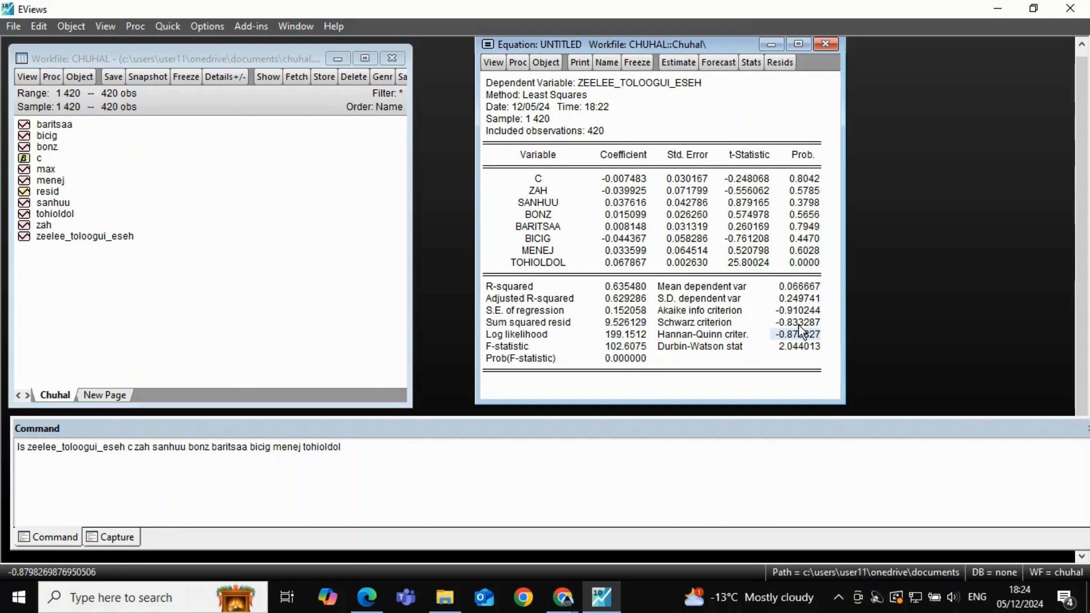
Step: Review the Hannan-Quinn criterion, sum of squared residuals and standard error of regression in the least squares output
{"action": "key", "text": "Left"}
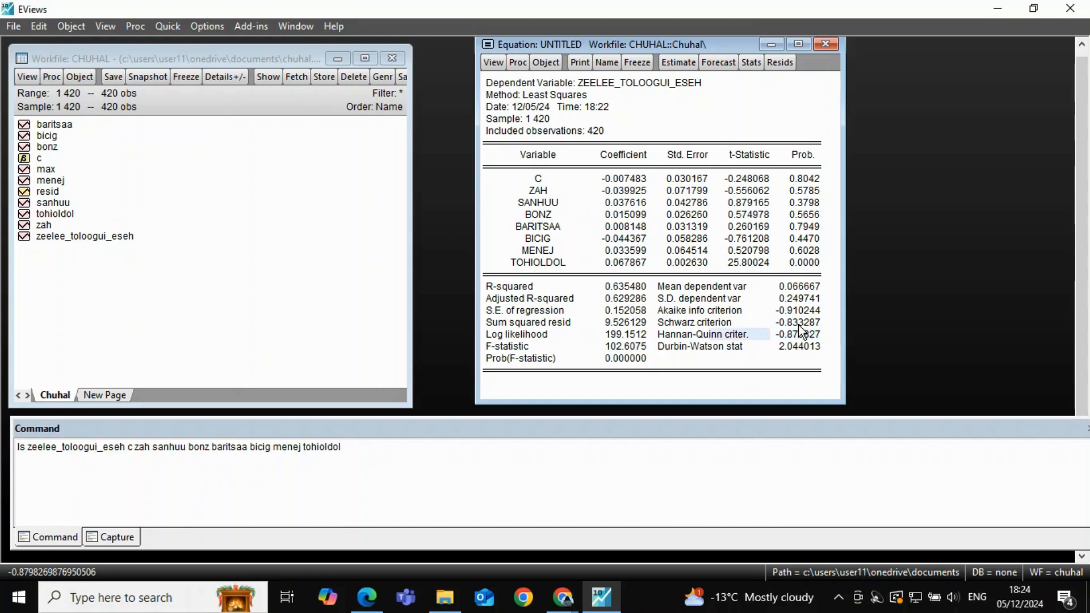
{"action": "key", "text": "Left"}
{"action": "key", "text": "Left"}
{"action": "key", "text": "Up"}
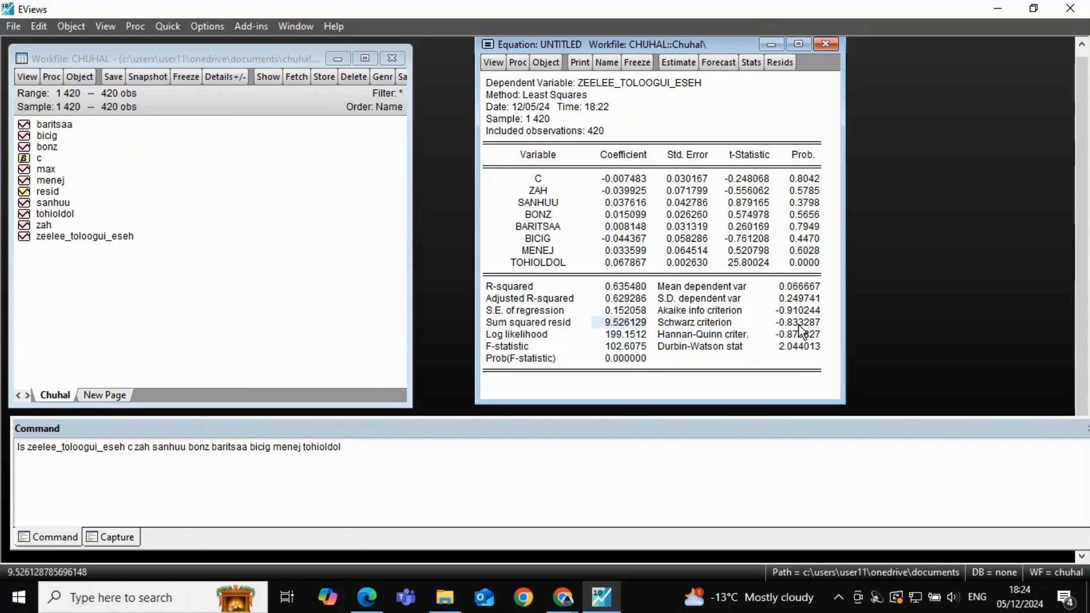
{"action": "key", "text": "Up"}
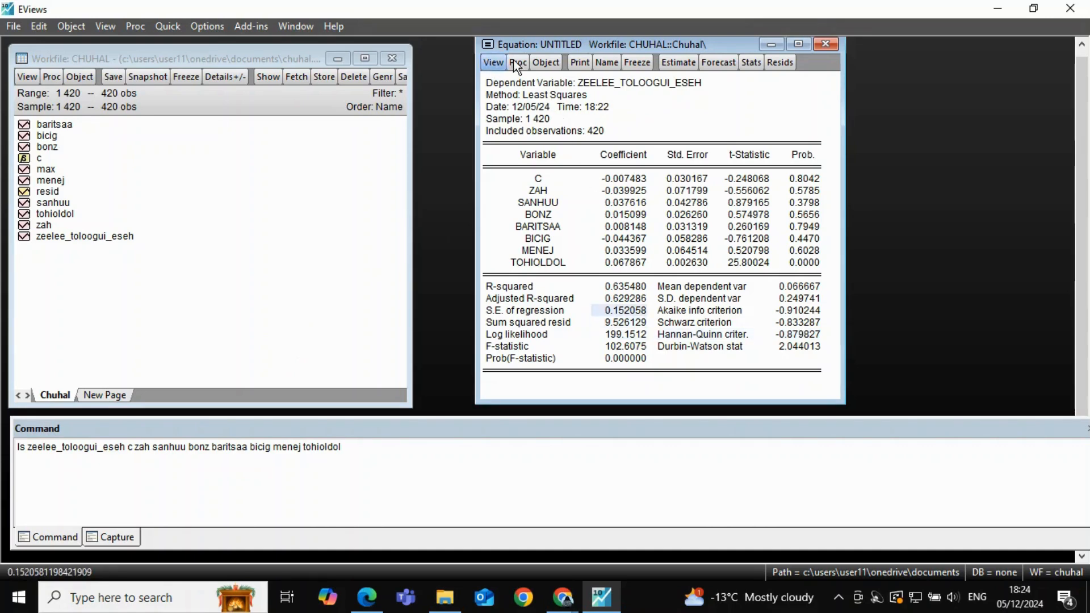
{"action": "left_click", "coordinate": [495, 62]}
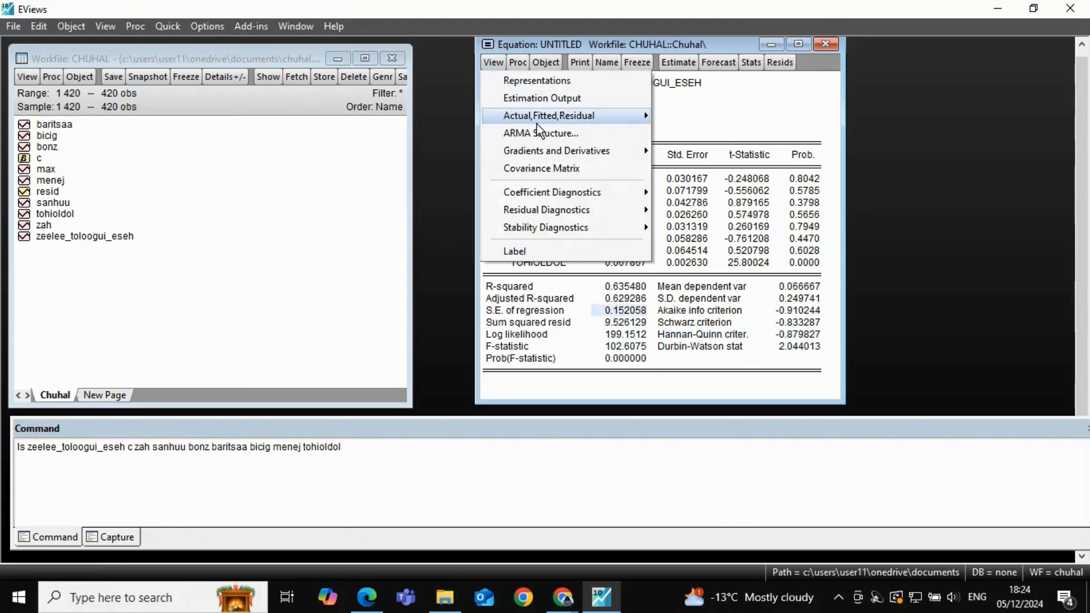
{"action": "mouse_move", "coordinate": [593, 122]}
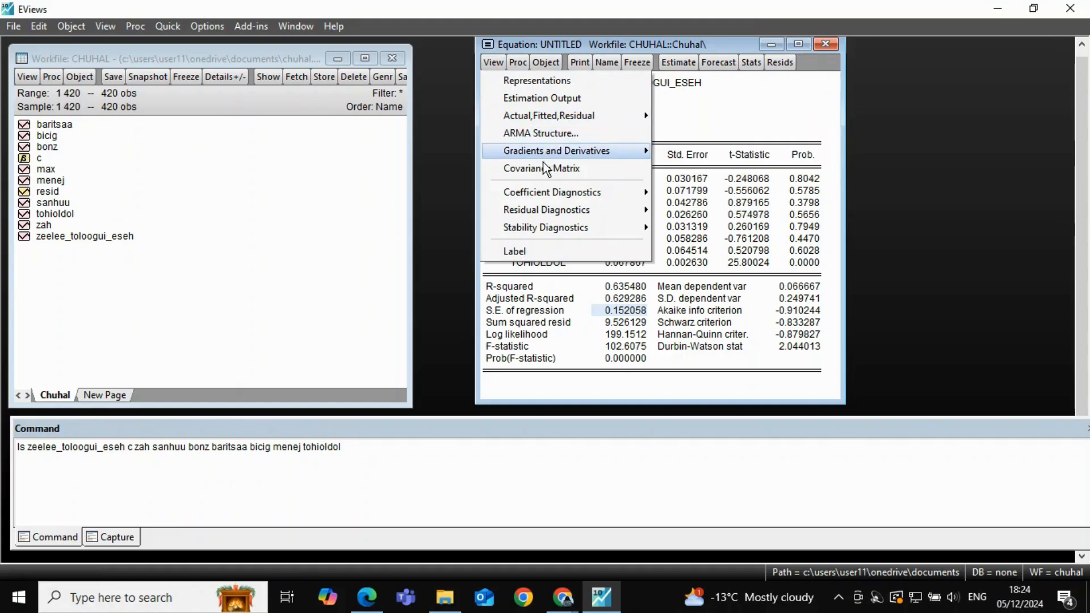
{"action": "mouse_move", "coordinate": [557, 227]}
{"action": "left_click", "coordinate": [724, 198]}
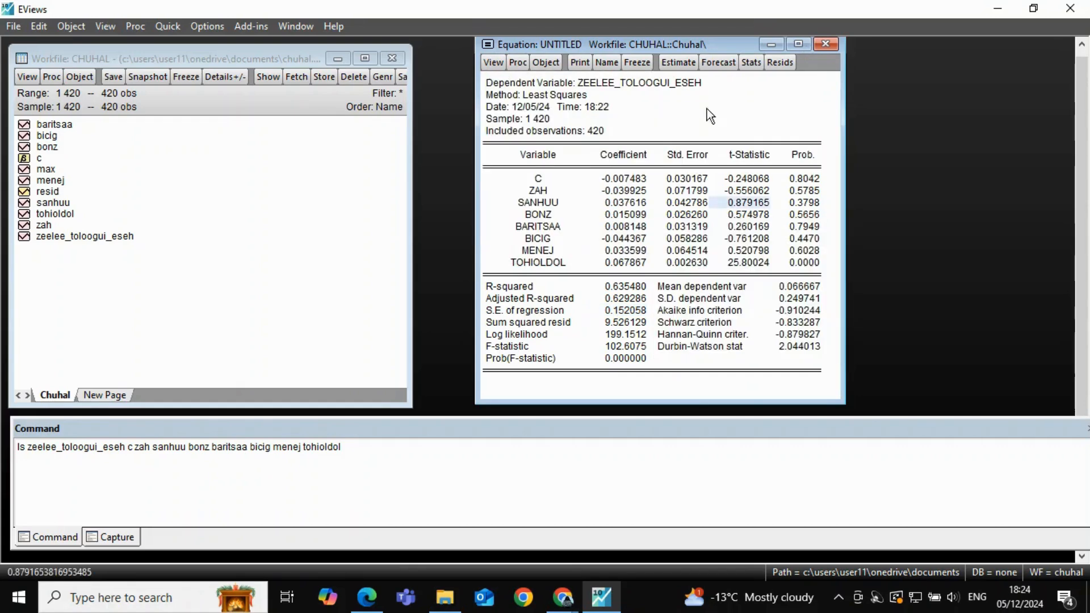
Step: Re-estimate the equation as a binary choice model with the Logit method and check its McFadden R-squared
{"action": "left_click", "coordinate": [682, 69]}
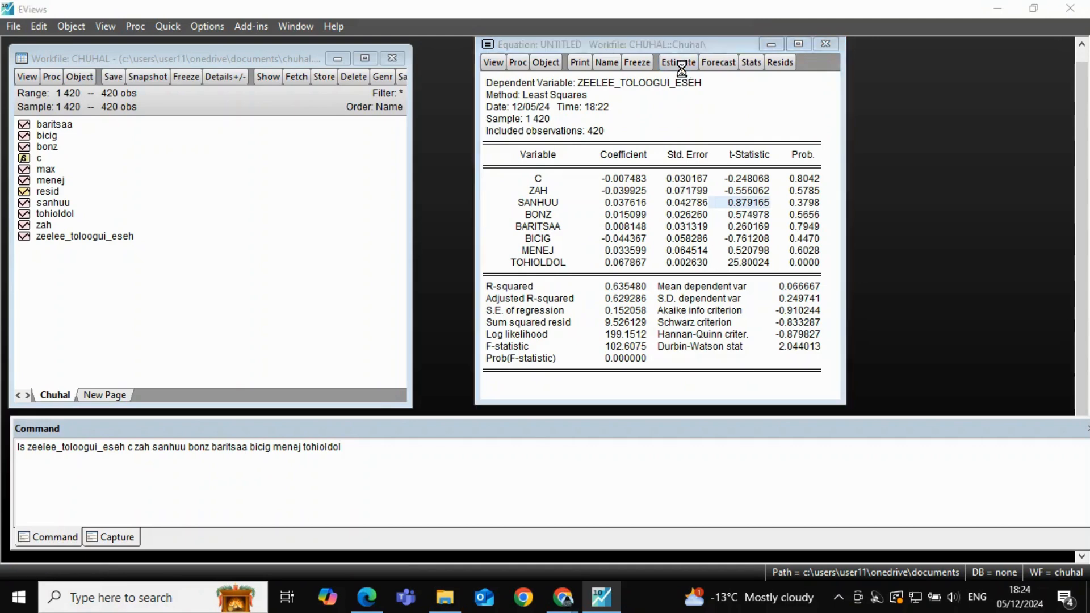
{"action": "left_click", "coordinate": [674, 149]}
{"action": "left_click", "coordinate": [792, 147]}
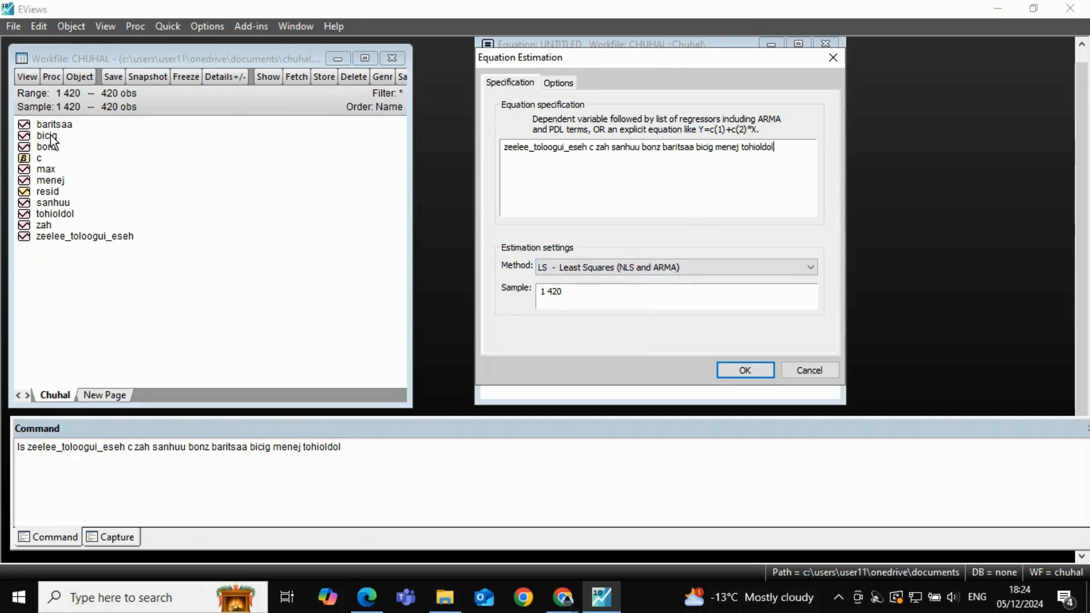
{"action": "left_click", "coordinate": [571, 266]}
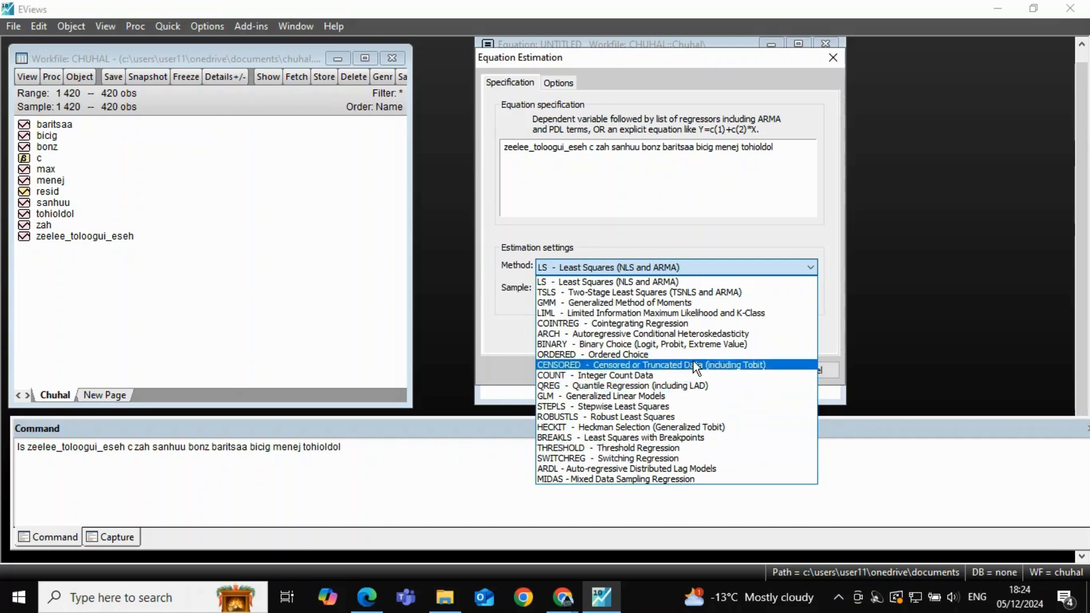
{"action": "left_click", "coordinate": [707, 344]}
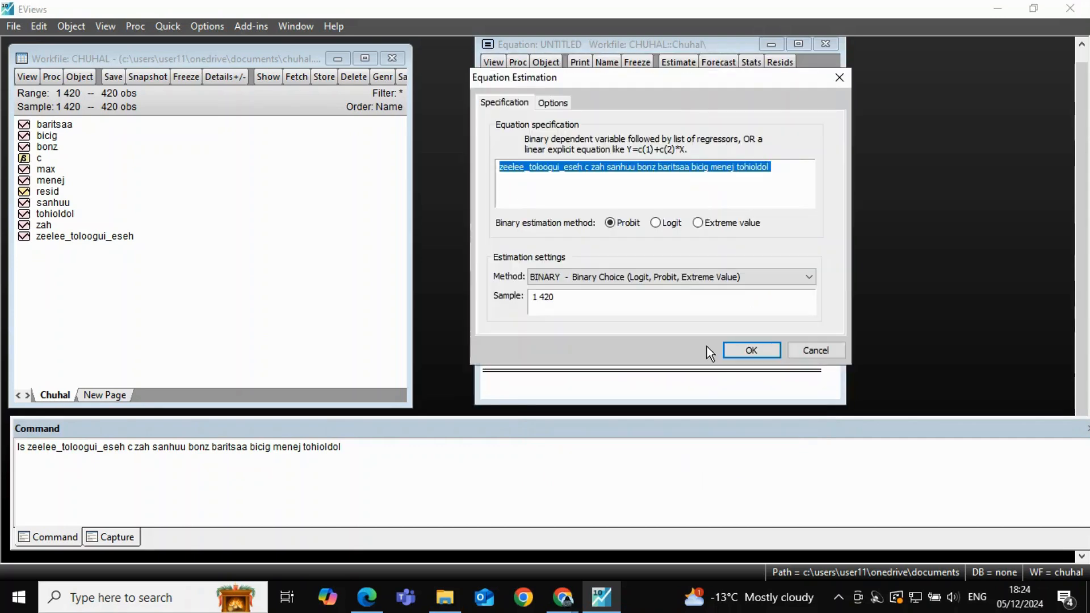
{"action": "left_click", "coordinate": [658, 222]}
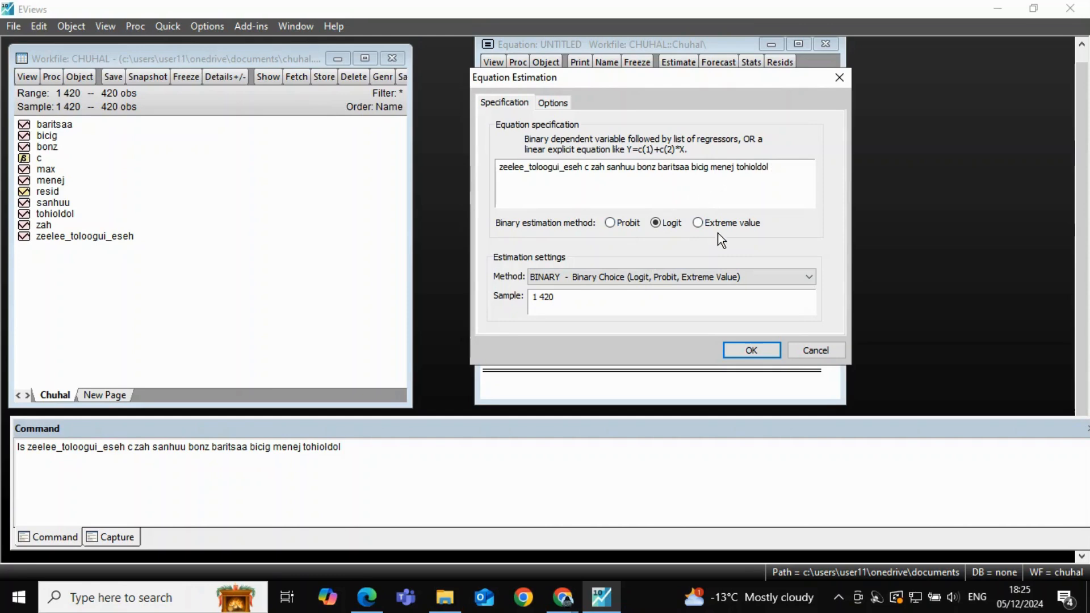
{"action": "left_click", "coordinate": [732, 349]}
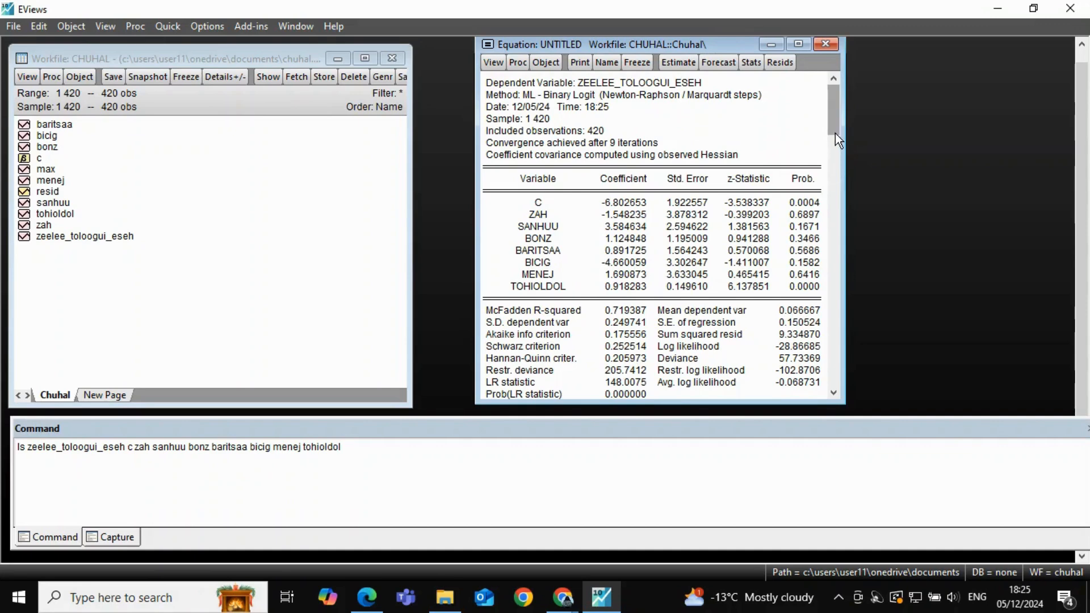
{"action": "left_click", "coordinate": [621, 310]}
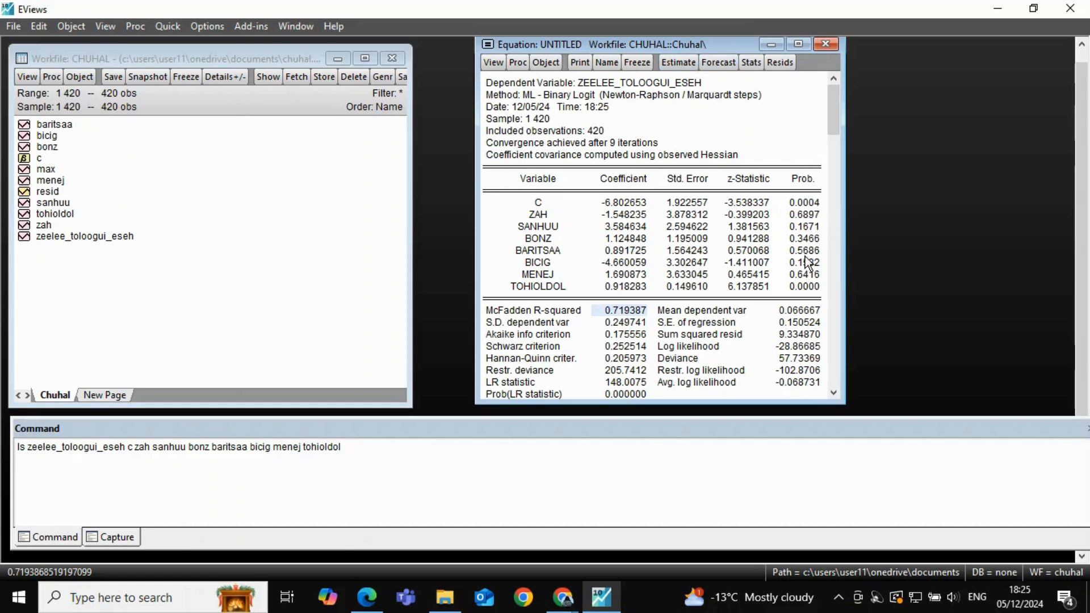
Step: Remove tohioldol from the logit specification, re-estimate, and check the SANHUU and BARITSAA probabilities
{"action": "left_click", "coordinate": [677, 68]}
{"action": "left_click", "coordinate": [788, 170]}
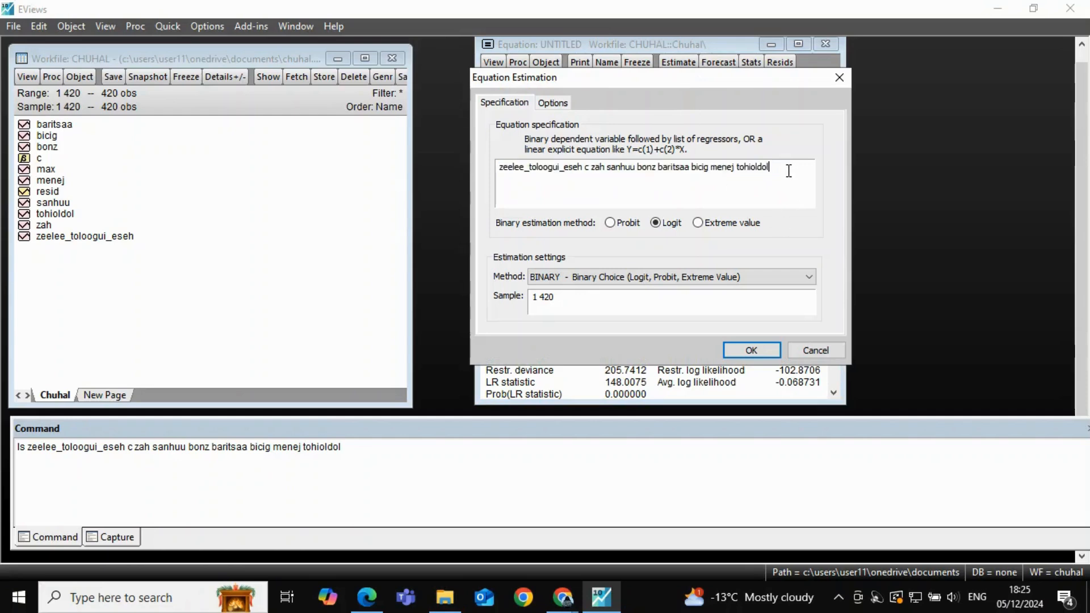
{"action": "key", "text": "BackSpace"}
{"action": "key", "text": "BackSpace"}
{"action": "key", "text": "BackSpace"}
{"action": "key", "text": "BackSpace"}
{"action": "key", "text": "BackSpace"}
{"action": "key", "text": "BackSpace"}
{"action": "key", "text": "BackSpace"}
{"action": "key", "text": "BackSpace"}
{"action": "key", "text": "BackSpace"}
{"action": "key", "text": "Return"}
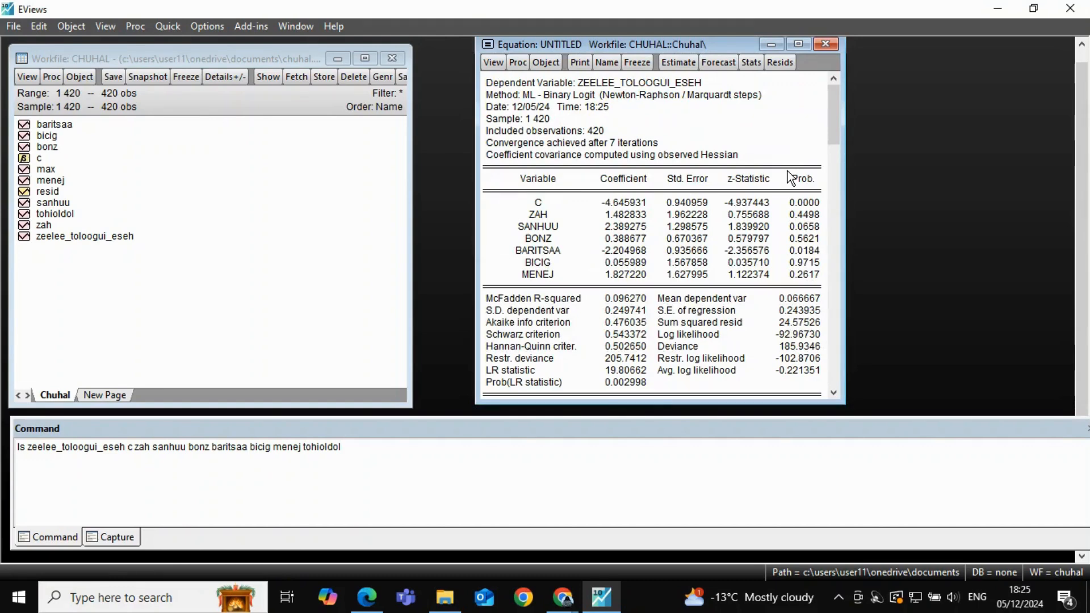
{"action": "left_click", "coordinate": [795, 225]}
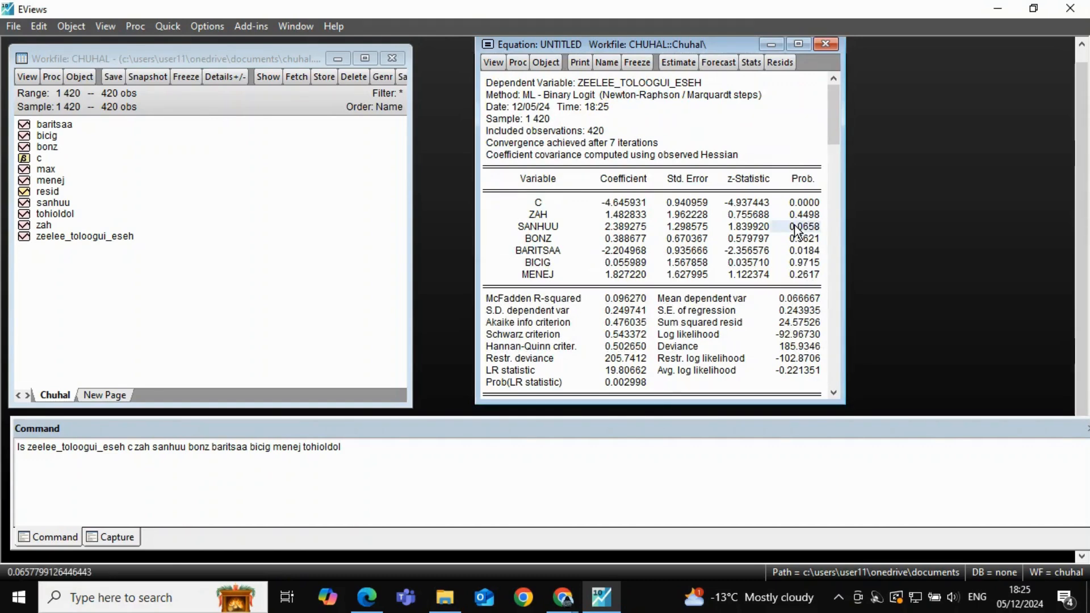
{"action": "left_click", "coordinate": [796, 252]}
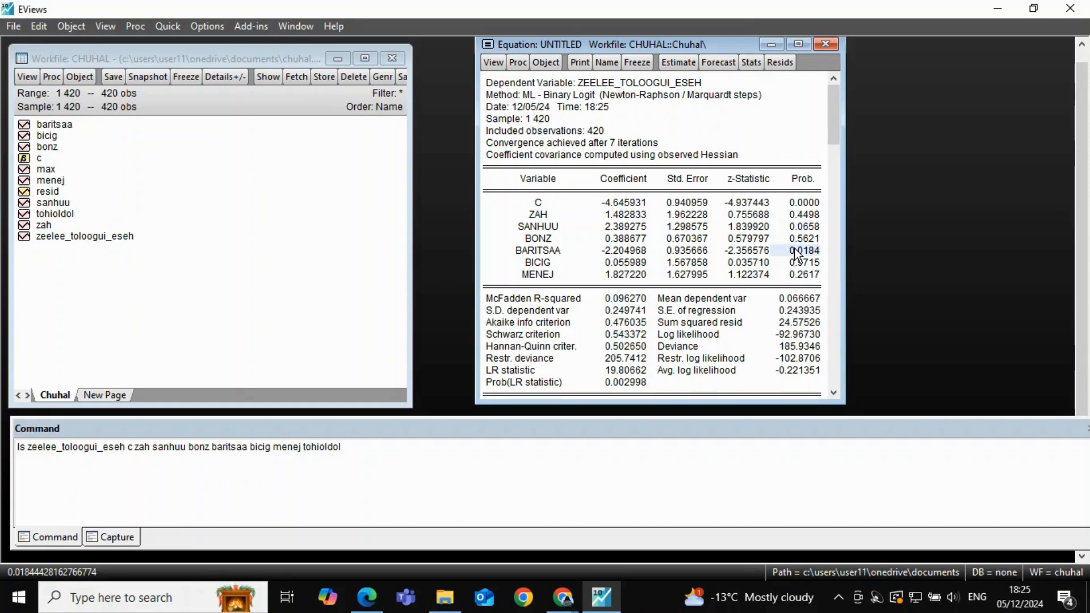
Step: Remove bicig and menej from the logit specification and re-estimate the equation
{"action": "left_click", "coordinate": [676, 62]}
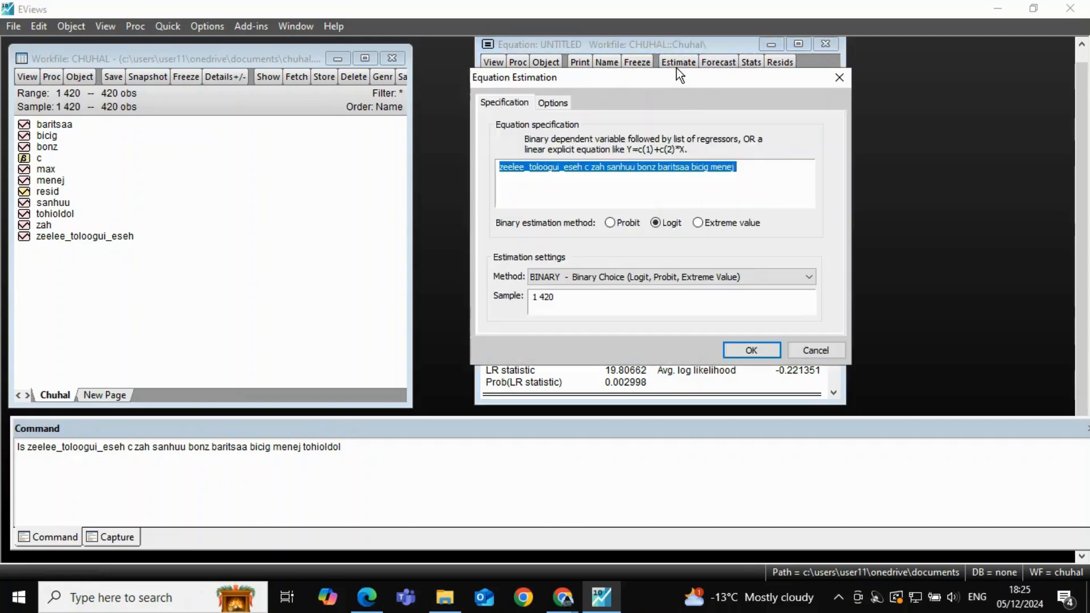
{"action": "left_click", "coordinate": [763, 183]}
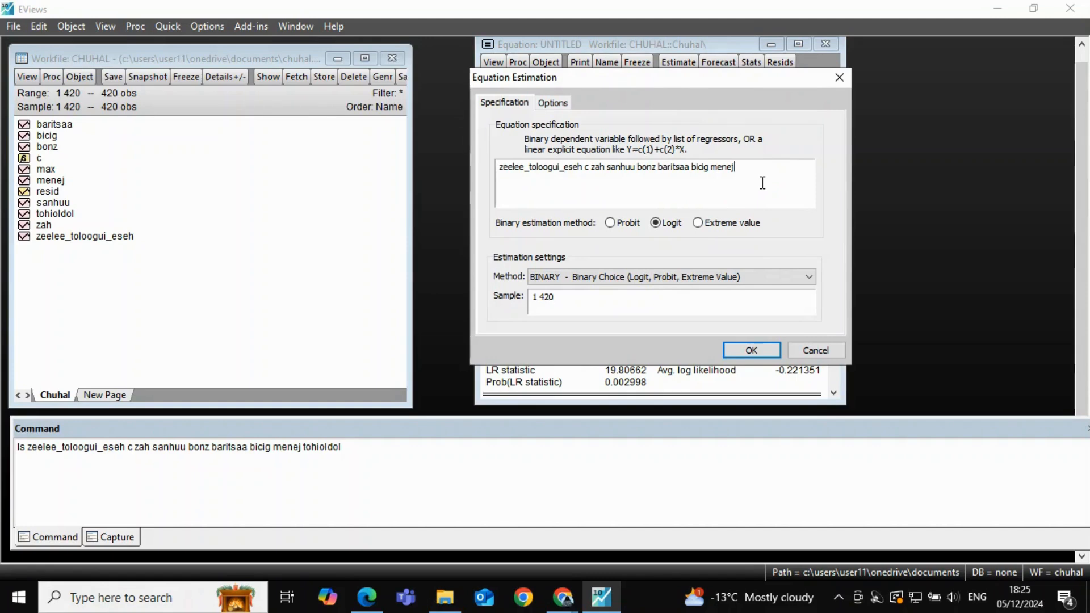
{"action": "key", "text": "BackSpace"}
{"action": "key", "text": "BackSpace"}
{"action": "key", "text": "BackSpace"}
{"action": "key", "text": "BackSpace"}
{"action": "key", "text": "BackSpace"}
{"action": "key", "text": "BackSpace"}
{"action": "key", "text": "BackSpace"}
{"action": "key", "text": "BackSpace"}
{"action": "key", "text": "BackSpace"}
{"action": "key", "text": "BackSpace"}
{"action": "key", "text": "BackSpace"}
{"action": "key", "text": "Return"}
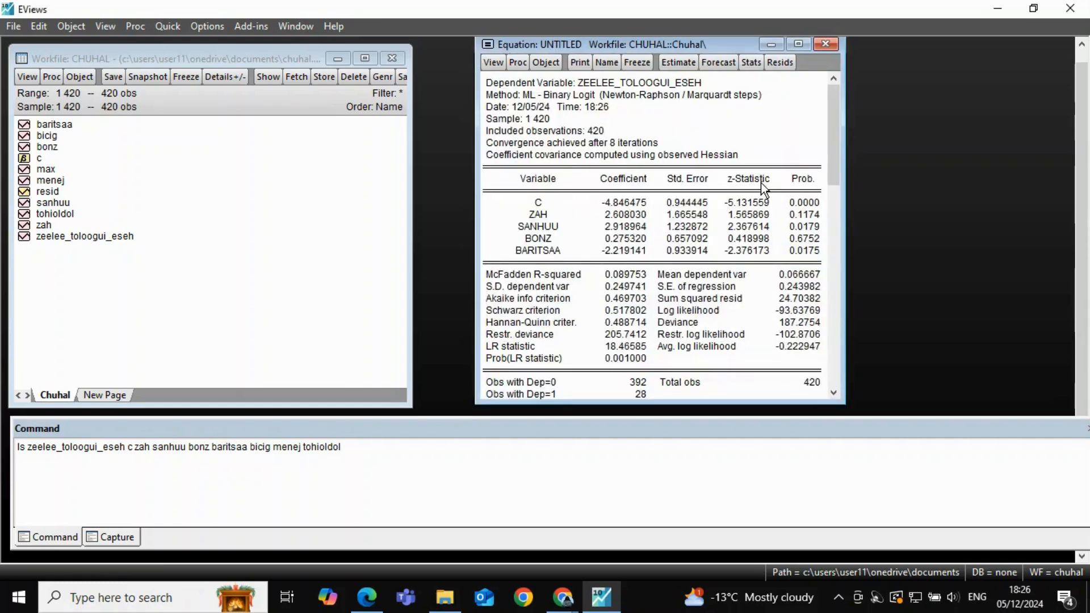
Step: Remove zah from the logit specification and re-estimate the equation
{"action": "left_click", "coordinate": [694, 63]}
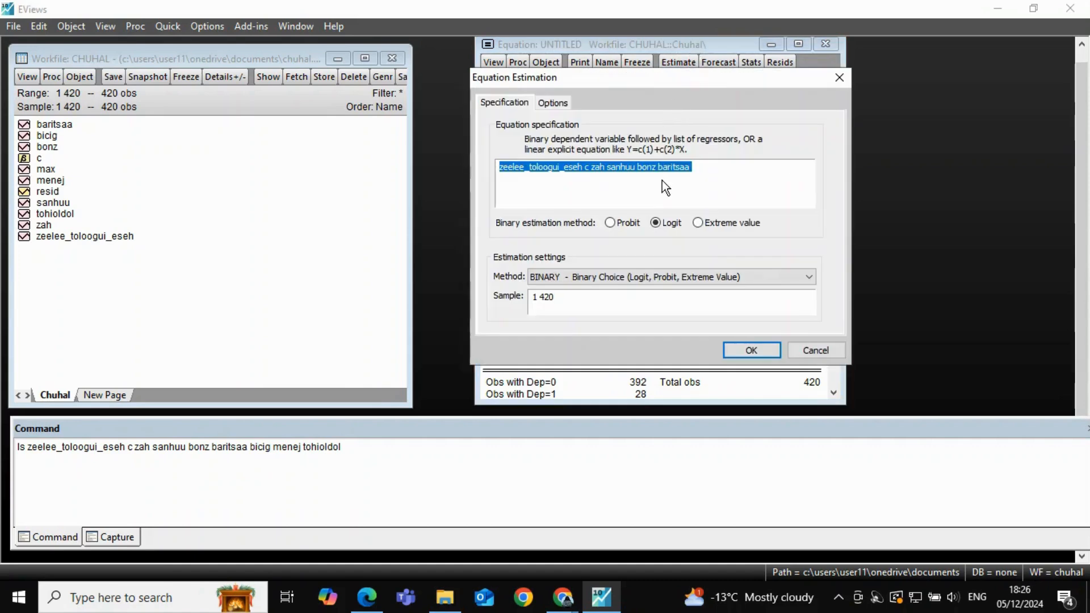
{"action": "left_click", "coordinate": [714, 167]}
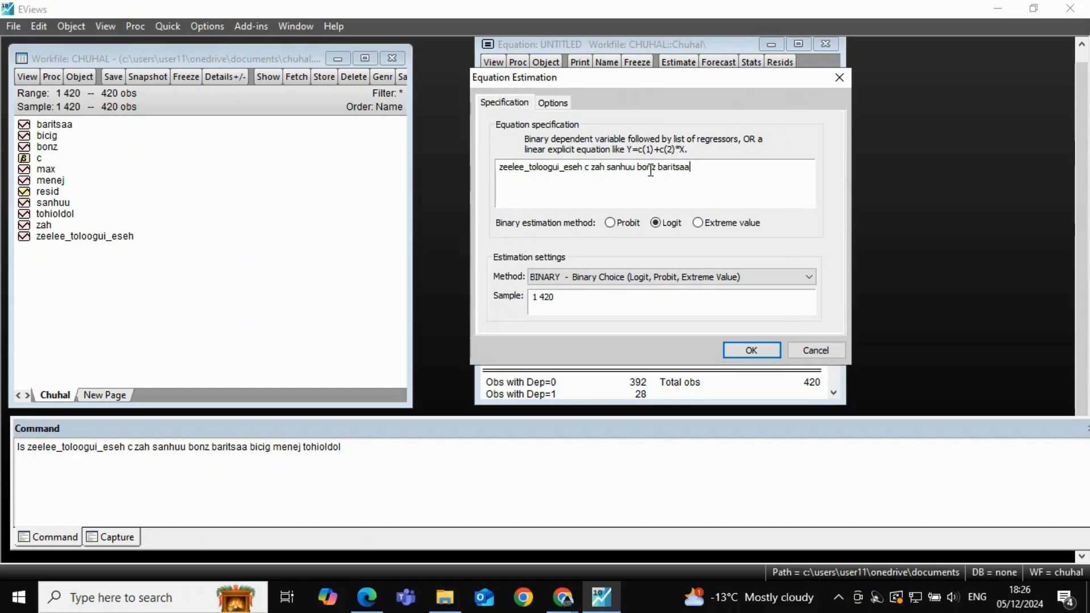
{"action": "left_click", "coordinate": [607, 167]}
{"action": "key", "text": "BackSpace"}
{"action": "key", "text": "BackSpace"}
{"action": "key", "text": "BackSpace"}
{"action": "key", "text": "BackSpace"}
{"action": "key", "text": "Return"}
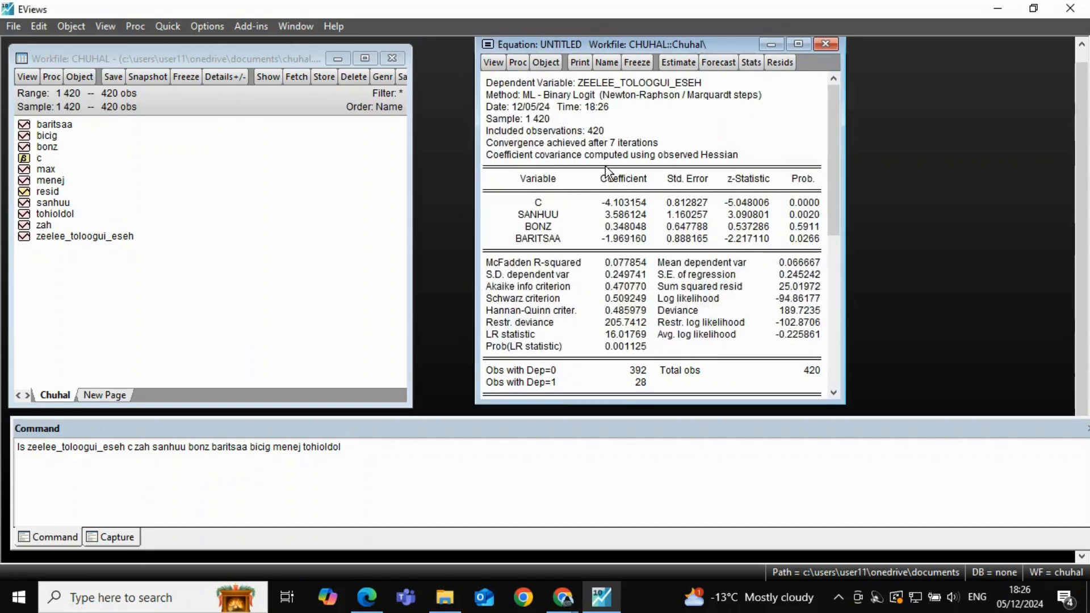
Step: Remove bonz from the logit specification and re-estimate with only c, sanhuu and baritsaa as regressors
{"action": "left_click", "coordinate": [677, 62]}
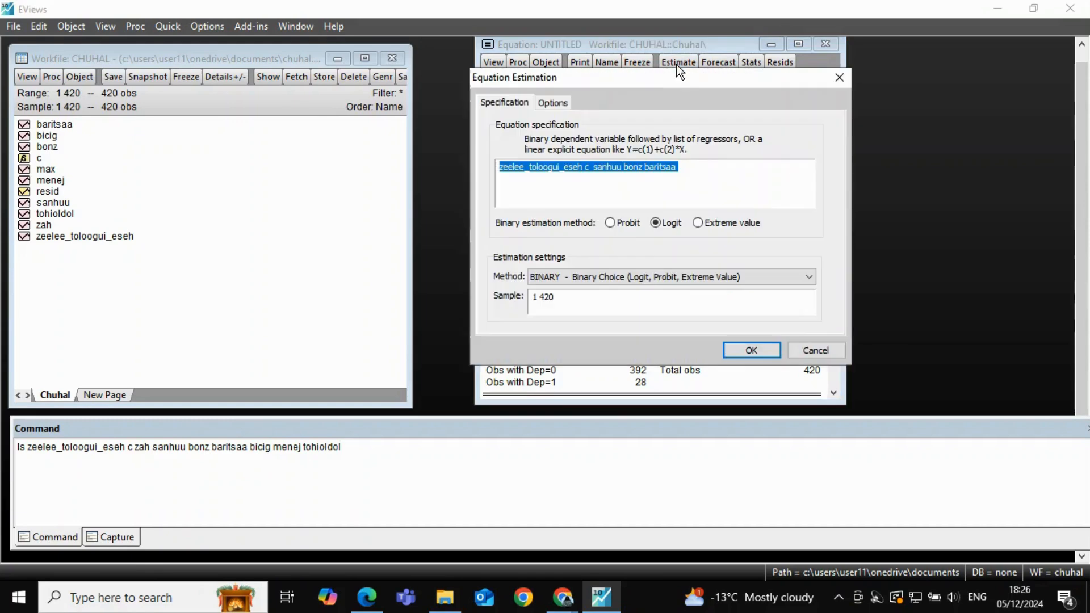
{"action": "left_click", "coordinate": [642, 169]}
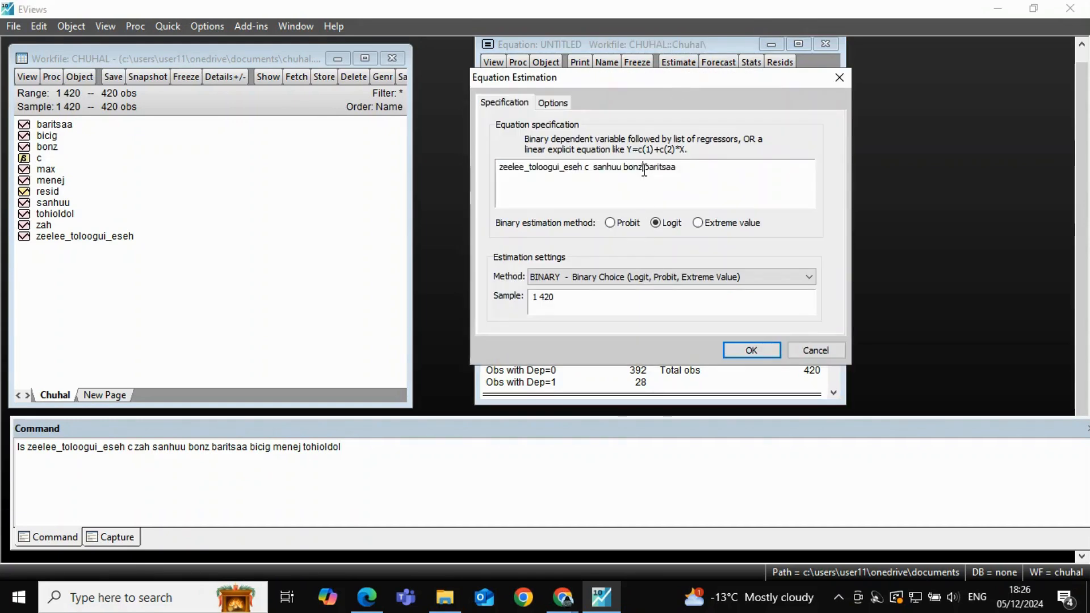
{"action": "key", "text": "BackSpace"}
{"action": "key", "text": "BackSpace"}
{"action": "key", "text": "BackSpace"}
{"action": "key", "text": "BackSpace"}
{"action": "key", "text": "BackSpace"}
{"action": "key", "text": "Return"}
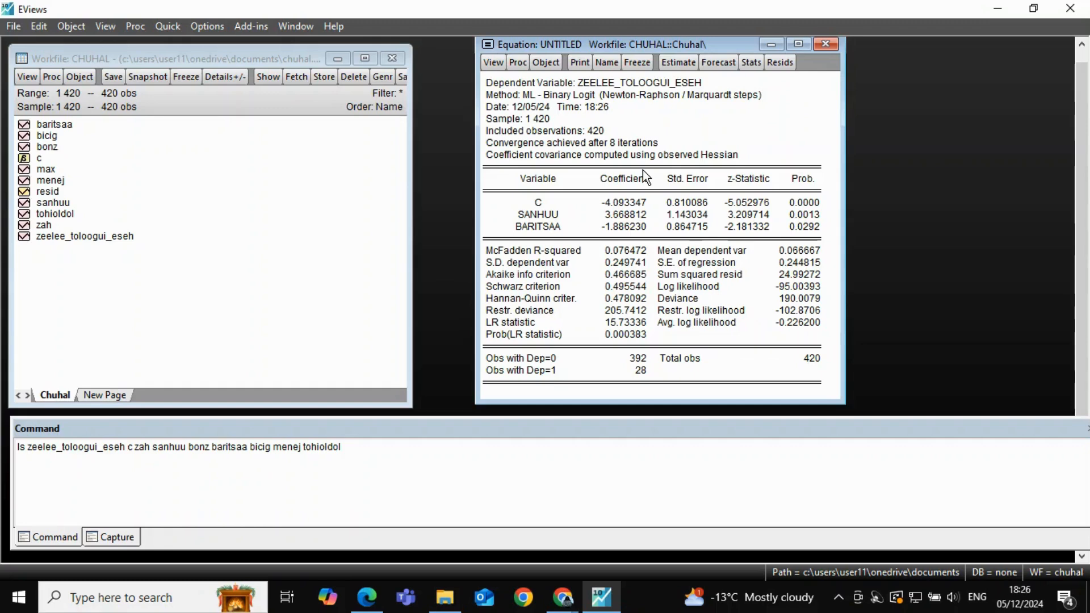
Step: Examine the BARITSAA probability and the coefficients of C, SANHUU and BARITSAA in the reduced logit output
{"action": "left_click", "coordinate": [806, 227]}
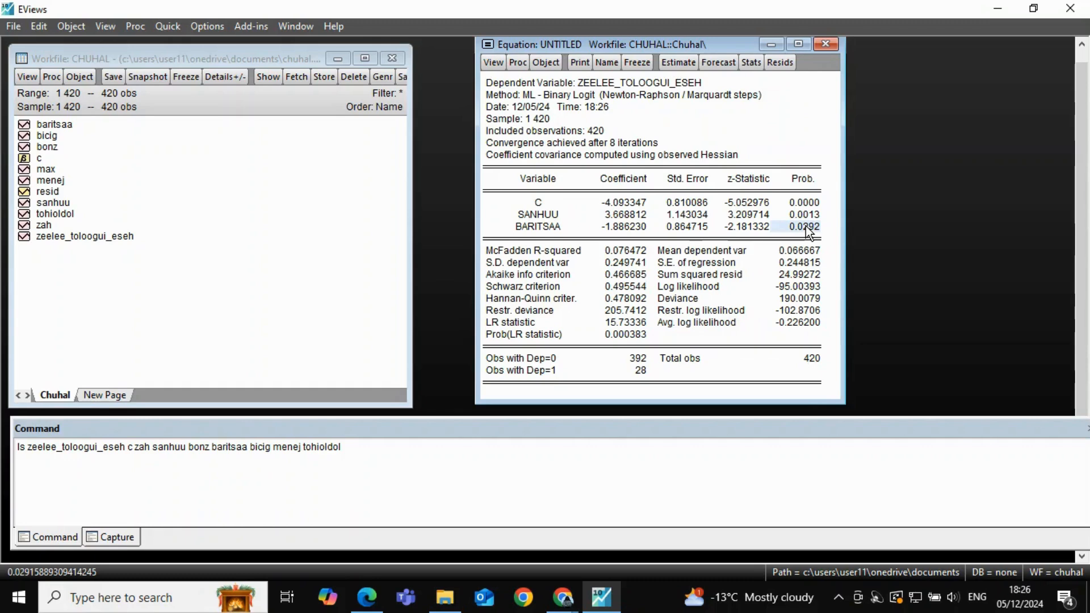
{"action": "left_click", "coordinate": [635, 202]}
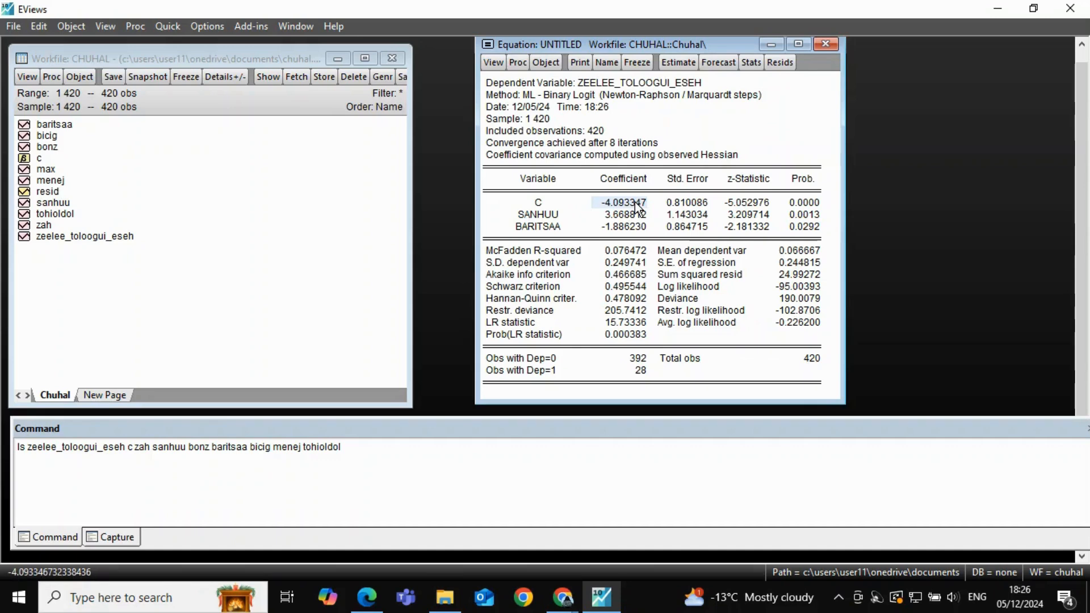
{"action": "key", "text": "Down"}
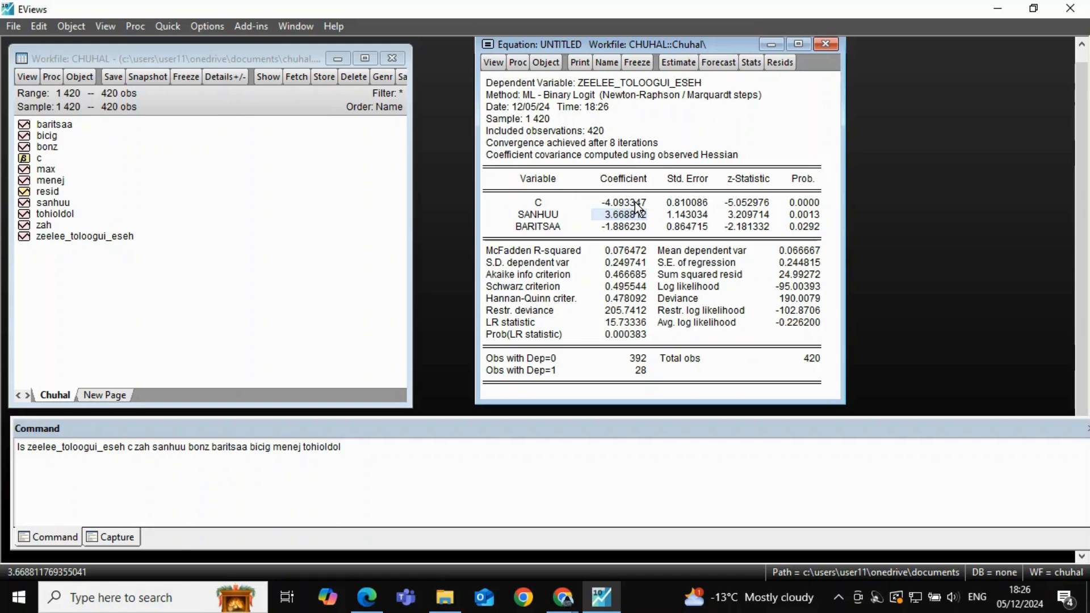
{"action": "key", "text": "Right"}
{"action": "key", "text": "Left"}
{"action": "key", "text": "Down"}
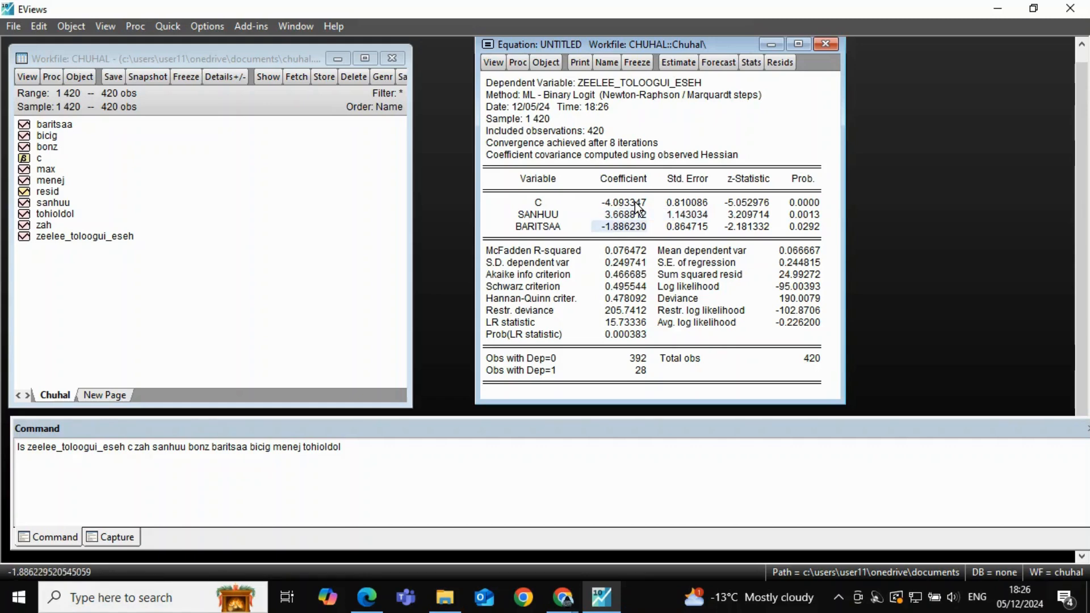
{"action": "key", "text": "Right"}
{"action": "key", "text": "Up"}
{"action": "key", "text": "Left"}
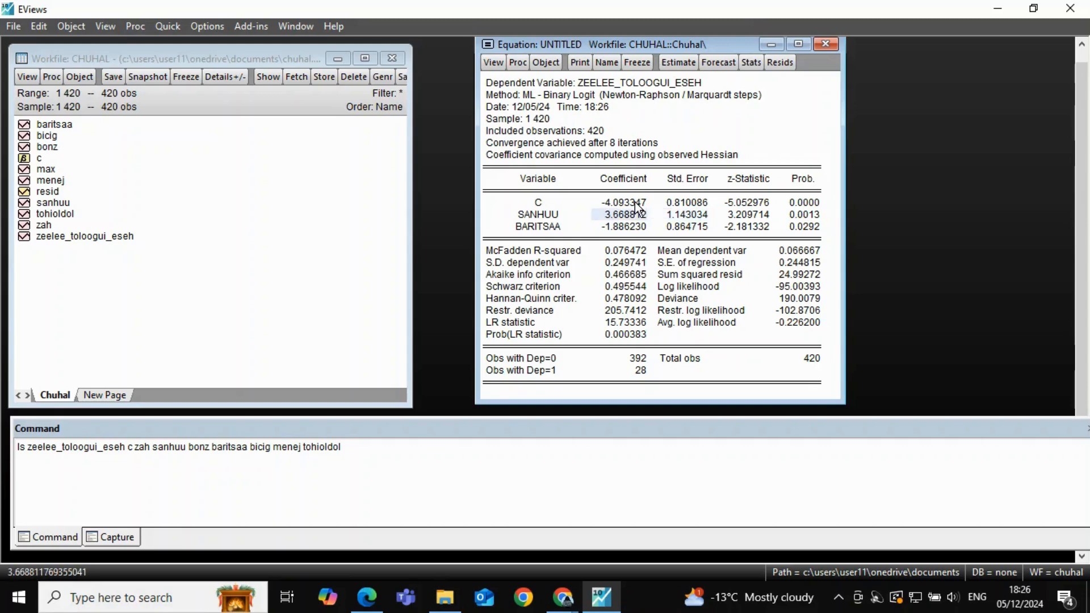
Step: Examine the standard error and z-statistic columns of the reduced logit model, followed by its McFadden R-squared
{"action": "key", "text": "Right"}
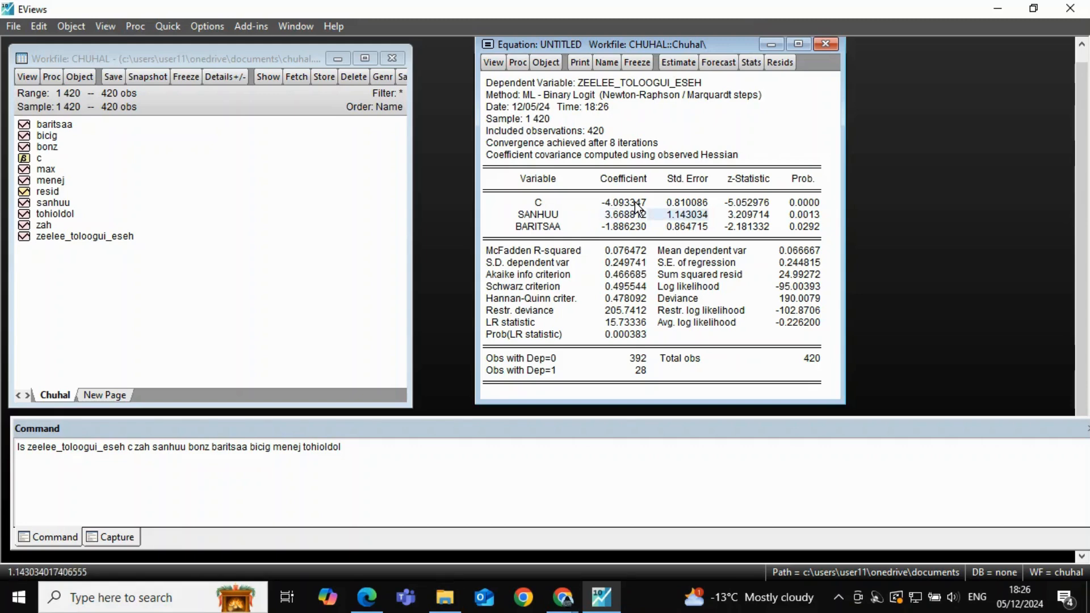
{"action": "key", "text": "Up"}
{"action": "key", "text": "Up"}
{"action": "key", "text": "Up"}
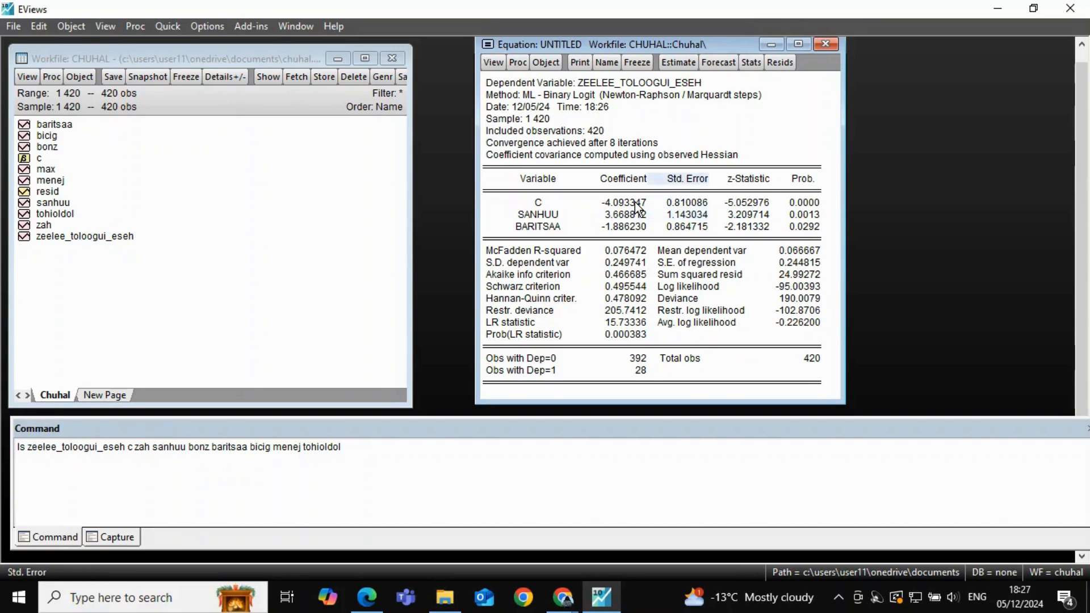
{"action": "key", "text": "Right"}
{"action": "key", "text": "Down"}
{"action": "key", "text": "Down"}
{"action": "key", "text": "Down"}
{"action": "key", "text": "Down"}
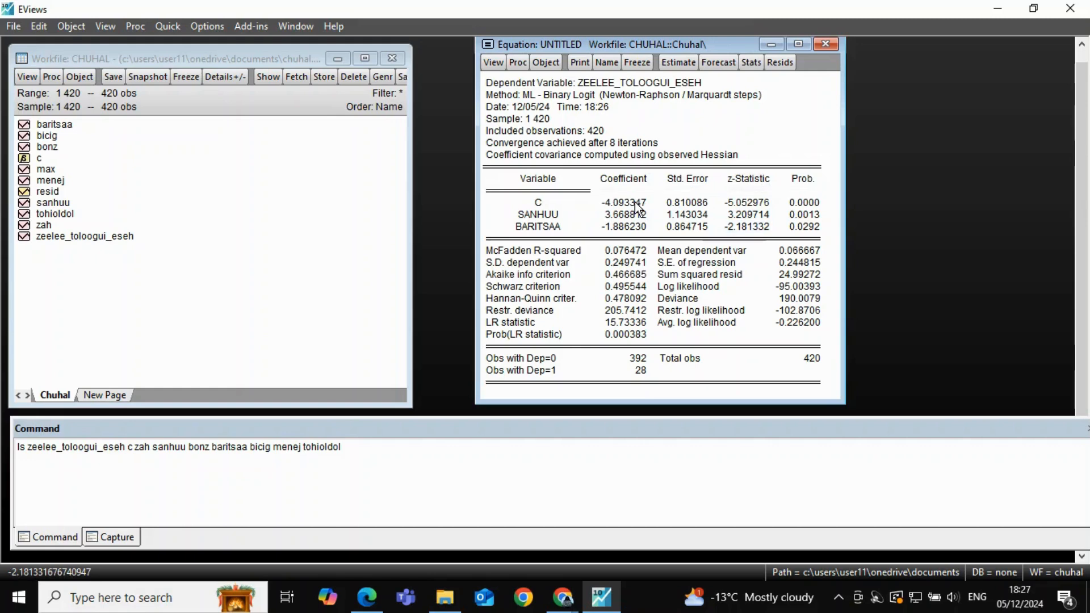
{"action": "key", "text": "Down"}
{"action": "key", "text": "Left"}
{"action": "key", "text": "Left"}
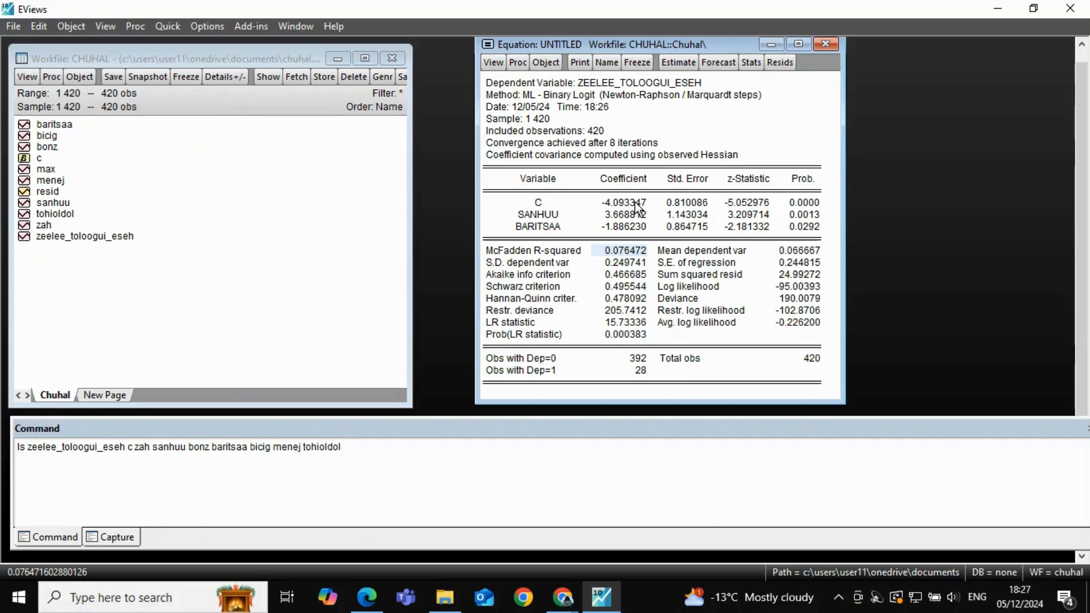
Step: Examine the mean dependent var entry and the BARITSAA and C coefficients in the reduced logit output
{"action": "key", "text": "Right"}
{"action": "key", "text": "Right"}
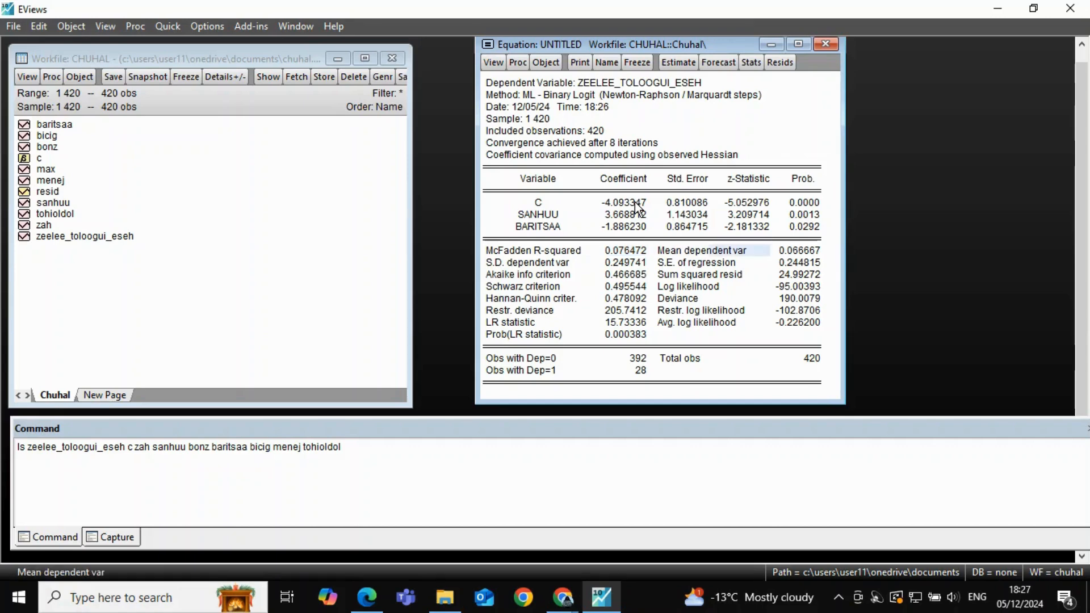
{"action": "key", "text": "Up"}
{"action": "key", "text": "Up"}
{"action": "key", "text": "Left"}
{"action": "key", "text": "Left"}
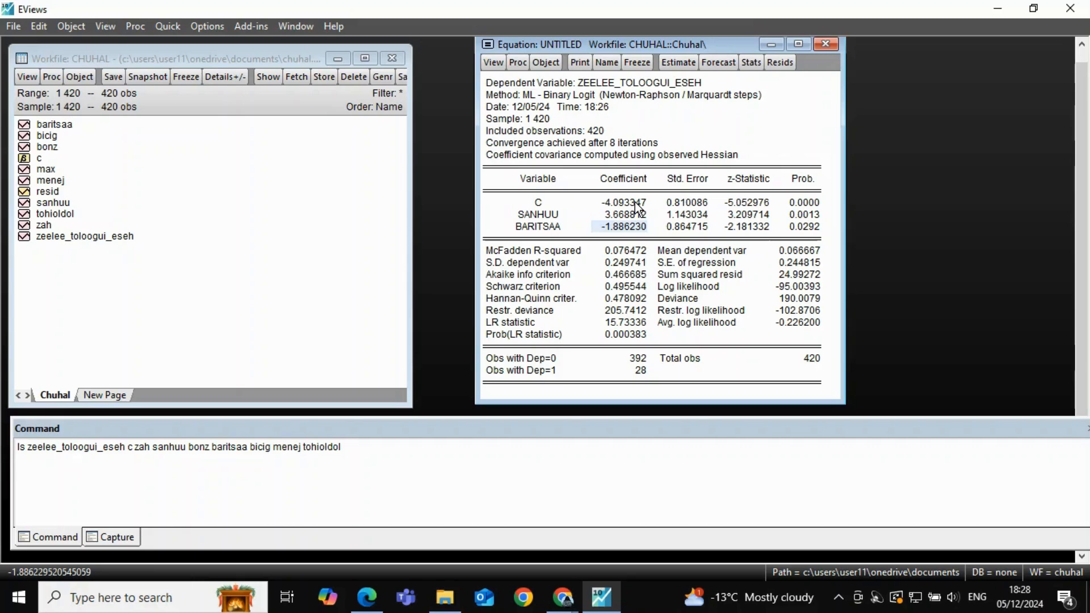
{"action": "left_click", "coordinate": [633, 205]}
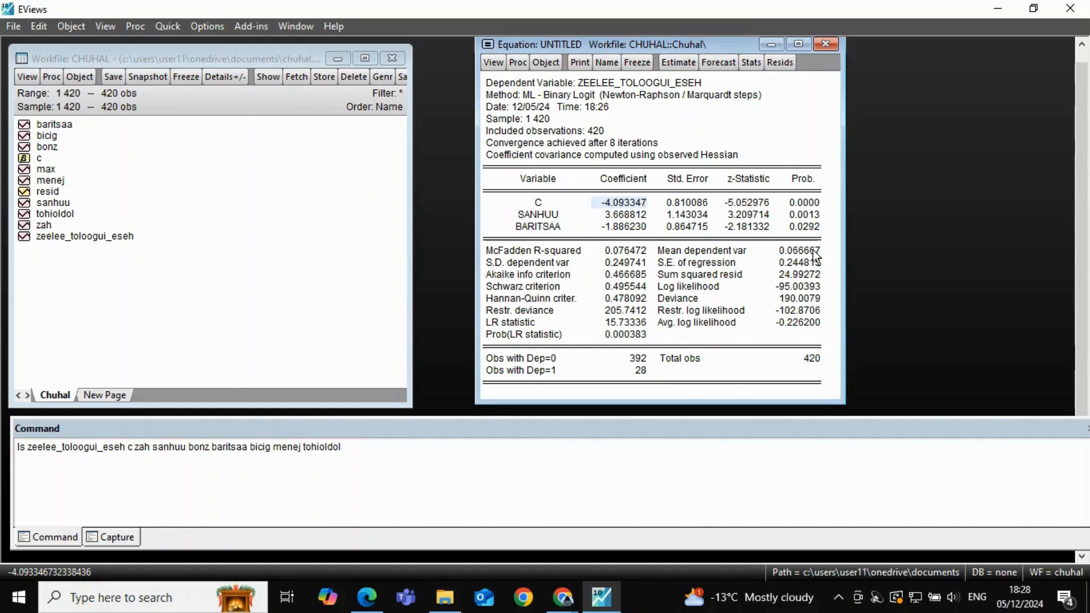
Step: Run the histogram normality test on the residuals of the reduced logit equation
{"action": "left_click", "coordinate": [494, 62]}
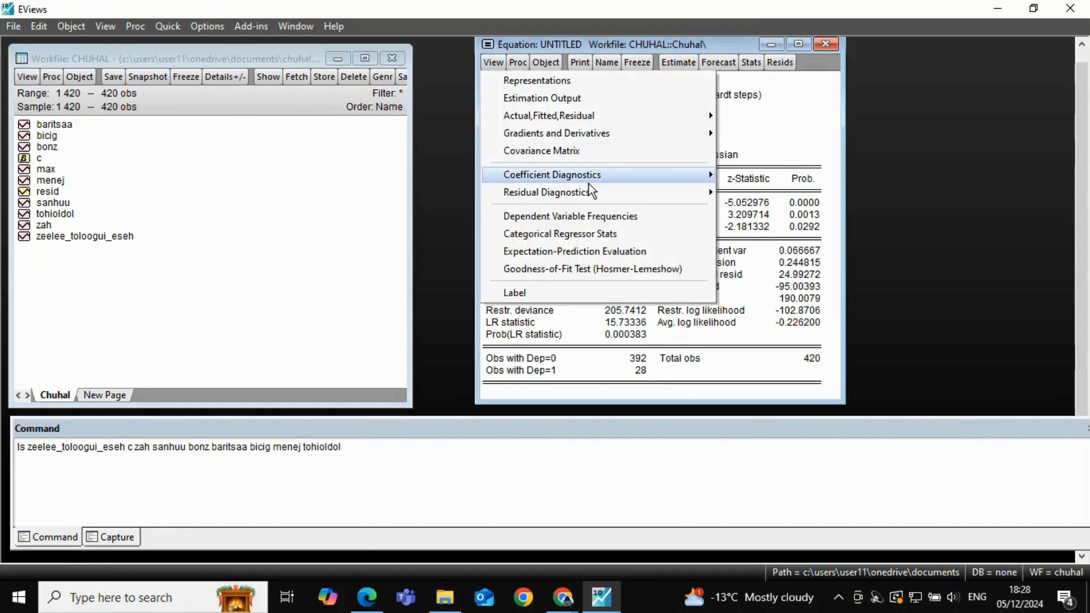
{"action": "mouse_move", "coordinate": [589, 183]}
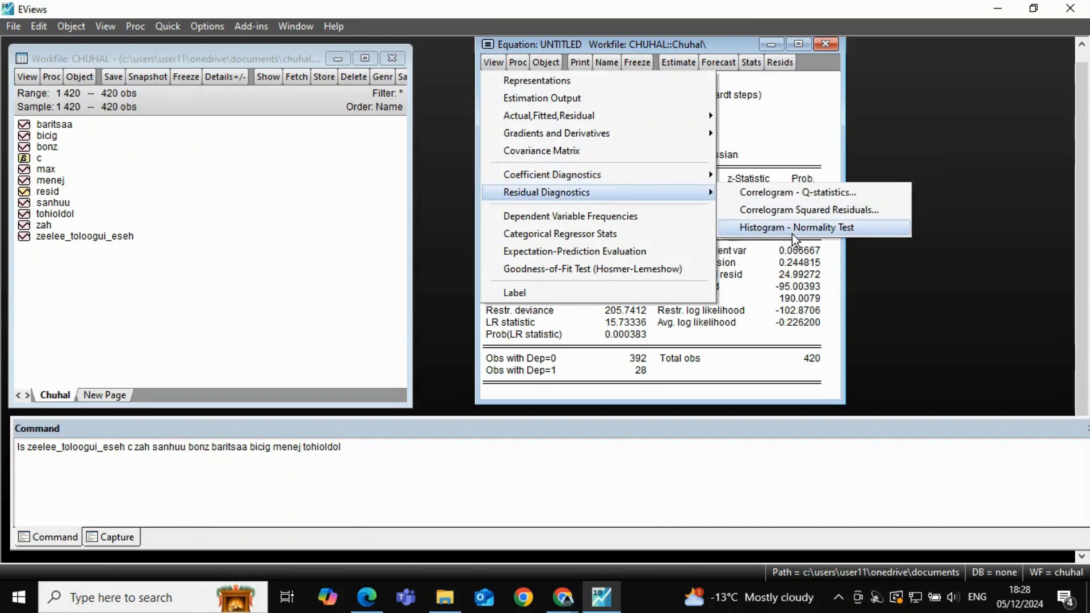
{"action": "left_click", "coordinate": [738, 227]}
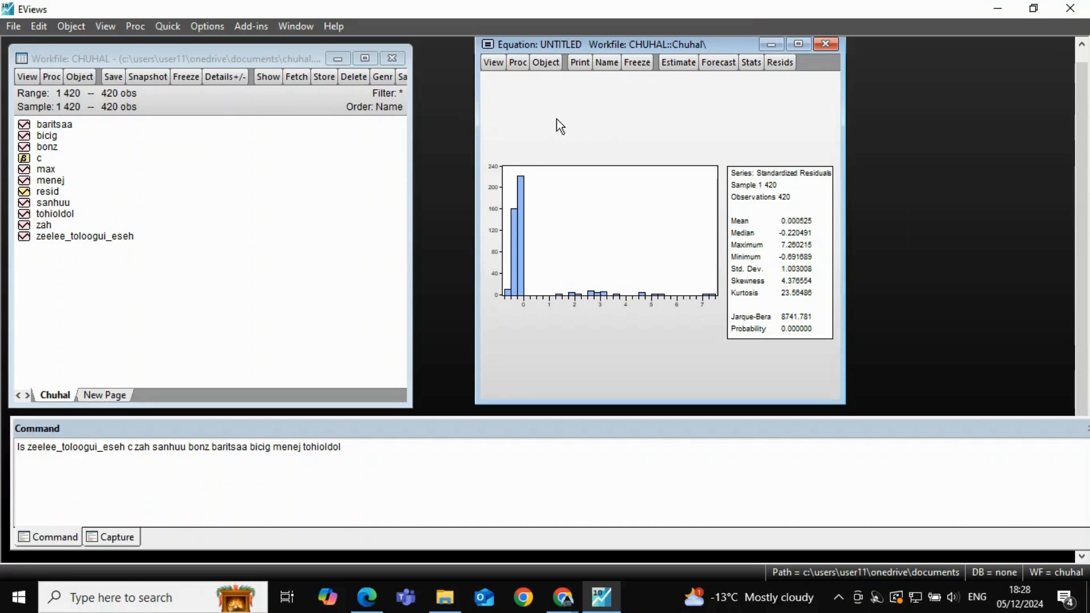
{"action": "left_click", "coordinate": [485, 60]}
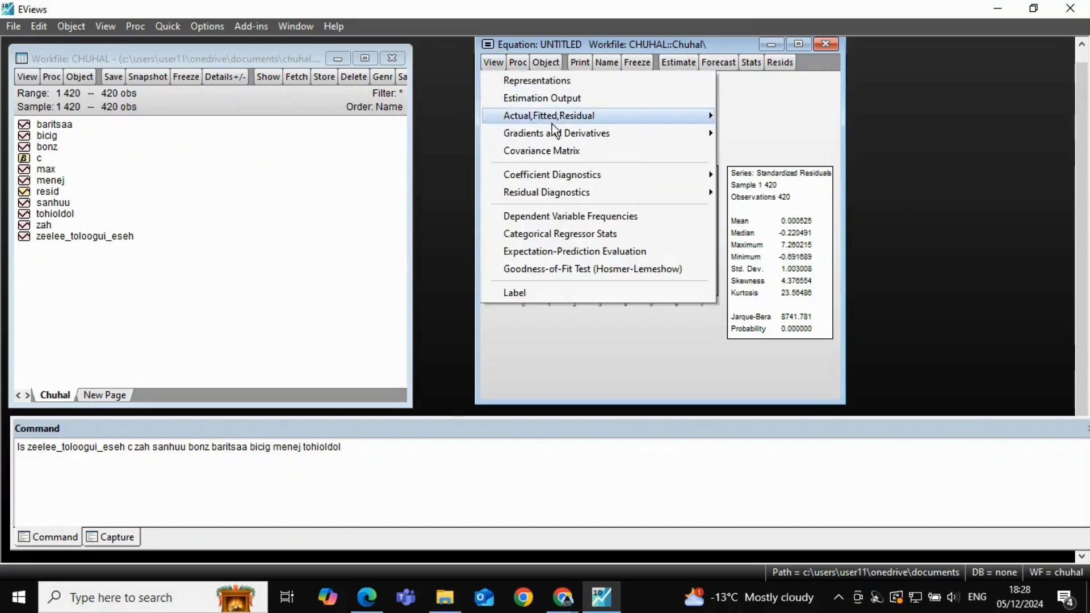
{"action": "mouse_move", "coordinate": [565, 169]}
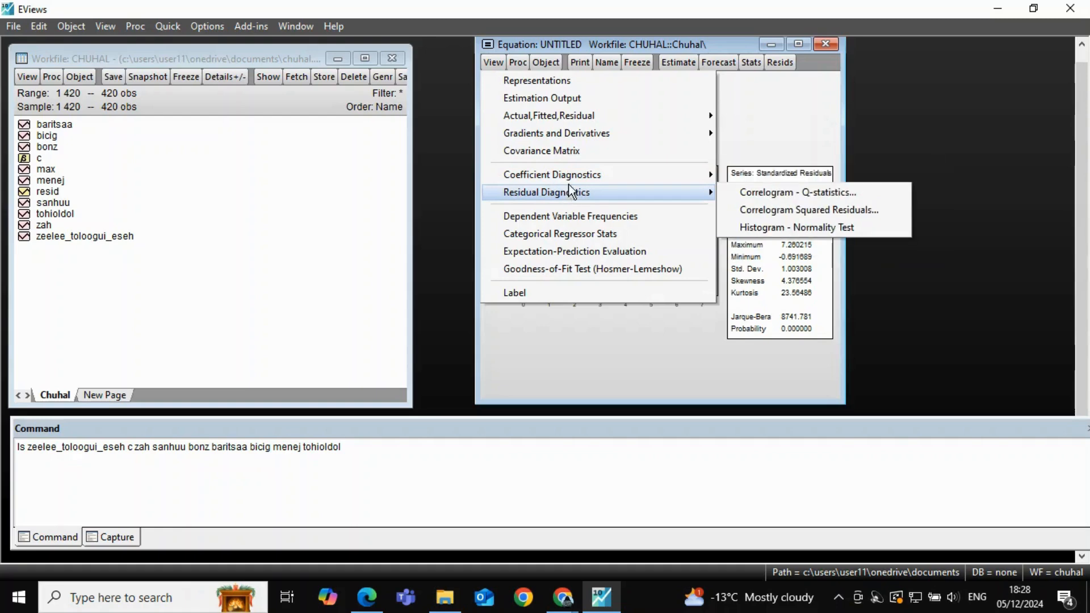
Step: Plot the zeelee_toloogui_eseh series as a basic Line & Symbol graph of raw data and move its window beside the workfile
{"action": "double_click", "coordinate": [45, 236]}
{"action": "left_click", "coordinate": [66, 121]}
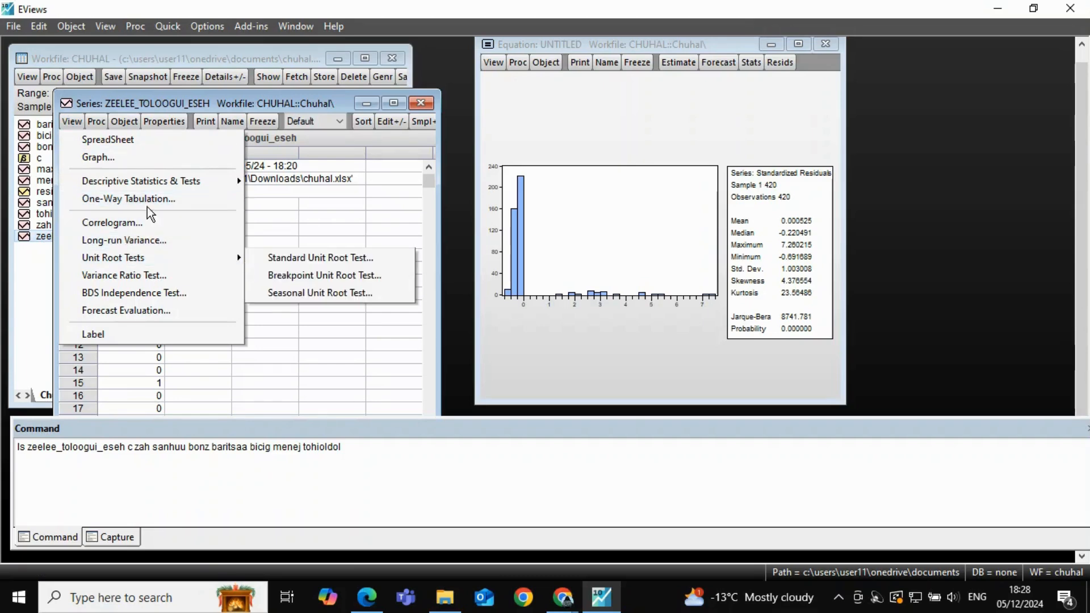
{"action": "left_click", "coordinate": [176, 161]}
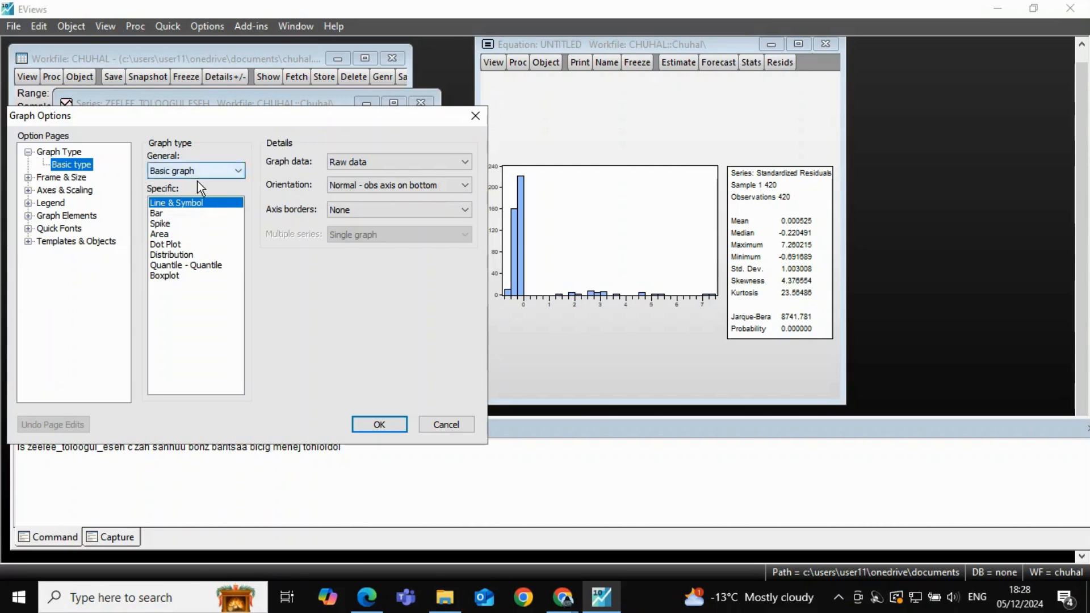
{"action": "left_click", "coordinate": [219, 172]}
{"action": "left_click", "coordinate": [220, 172]}
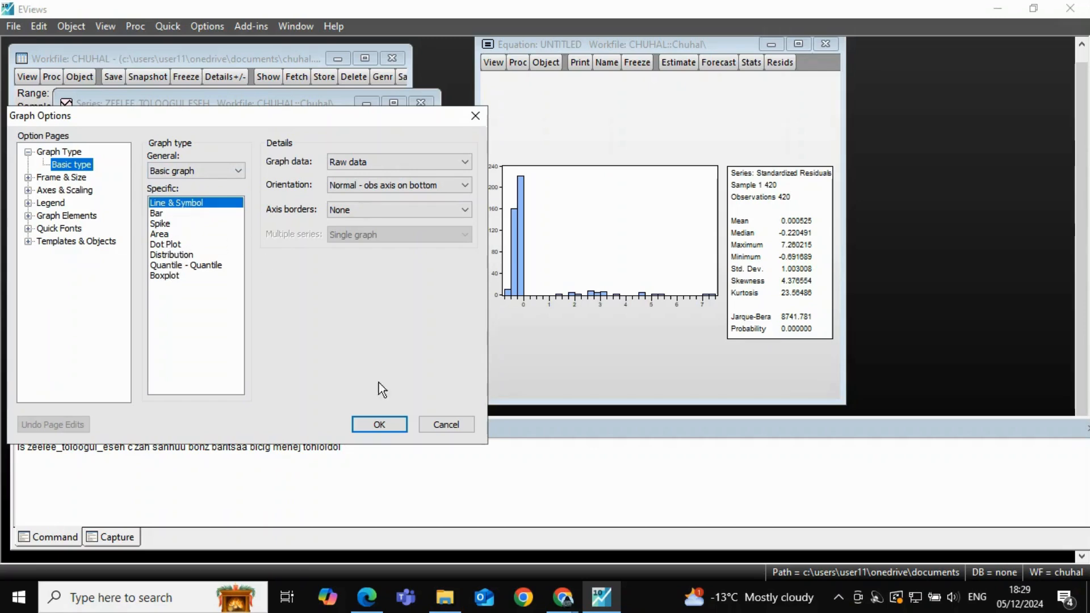
{"action": "left_click", "coordinate": [393, 424]}
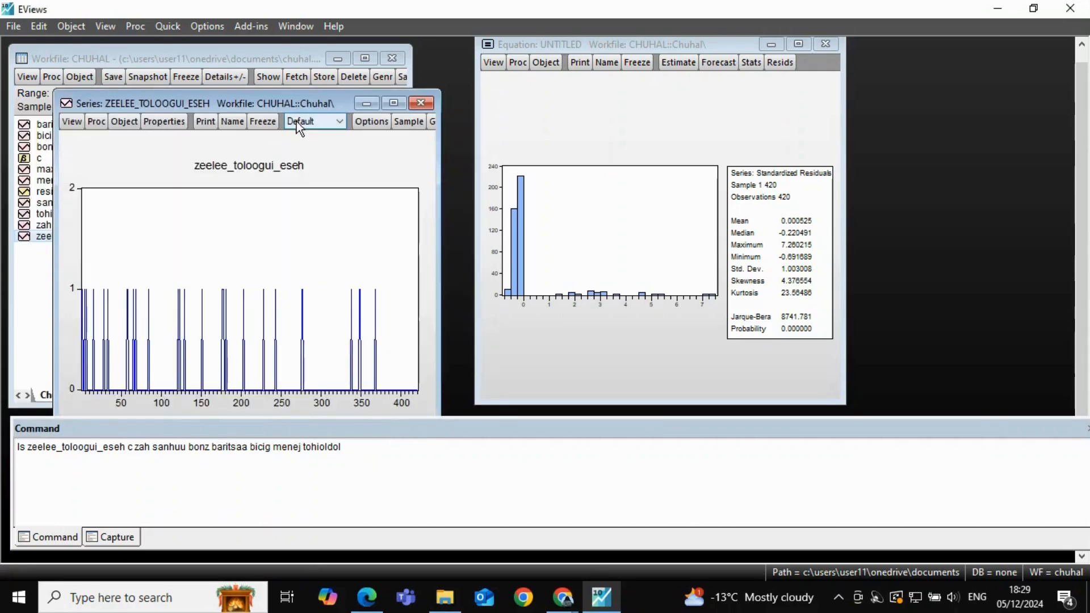
{"action": "left_click_drag", "start_coordinate": [302, 107], "coordinate": [839, 37]}
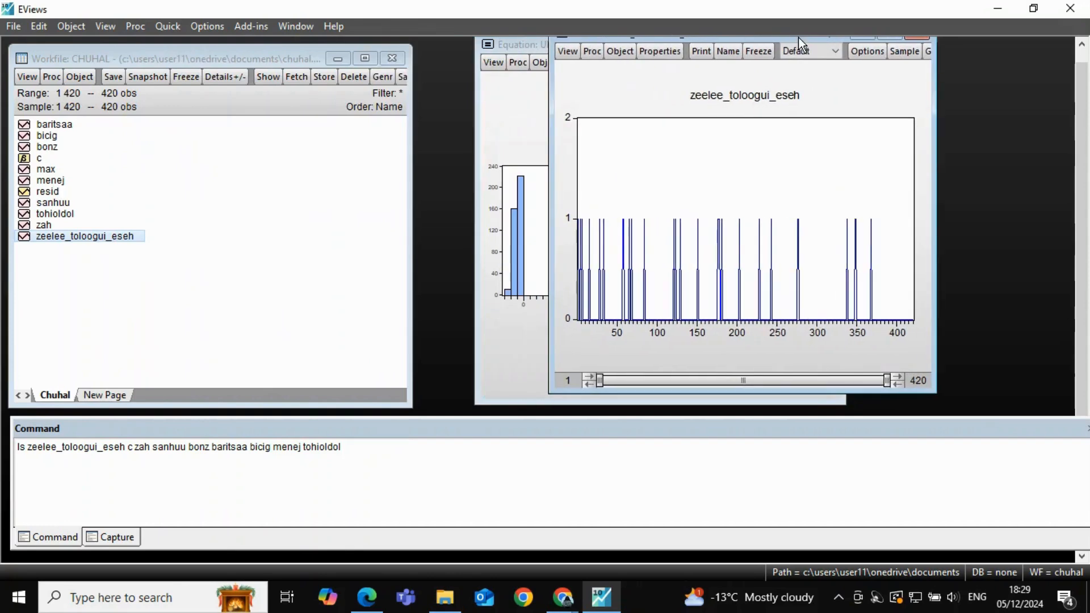
{"action": "left_click", "coordinate": [565, 50]}
{"action": "left_click", "coordinate": [595, 88]}
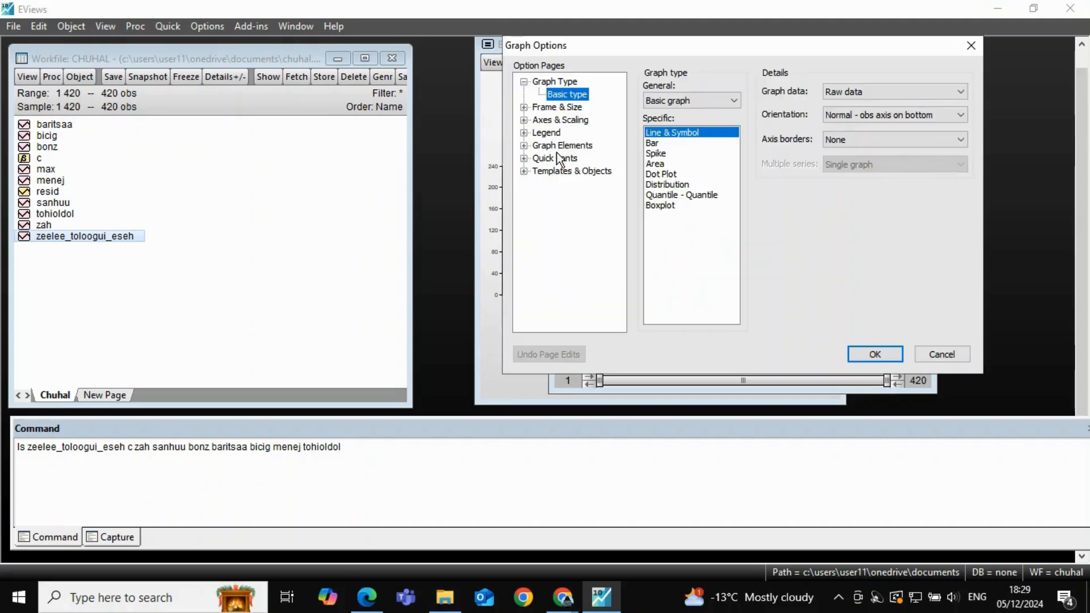
{"action": "left_click", "coordinate": [954, 355]}
Step: Display the histogram and descriptive statistics of zeelee_toloogui_eseh, then close the series window
{"action": "left_click", "coordinate": [563, 55]}
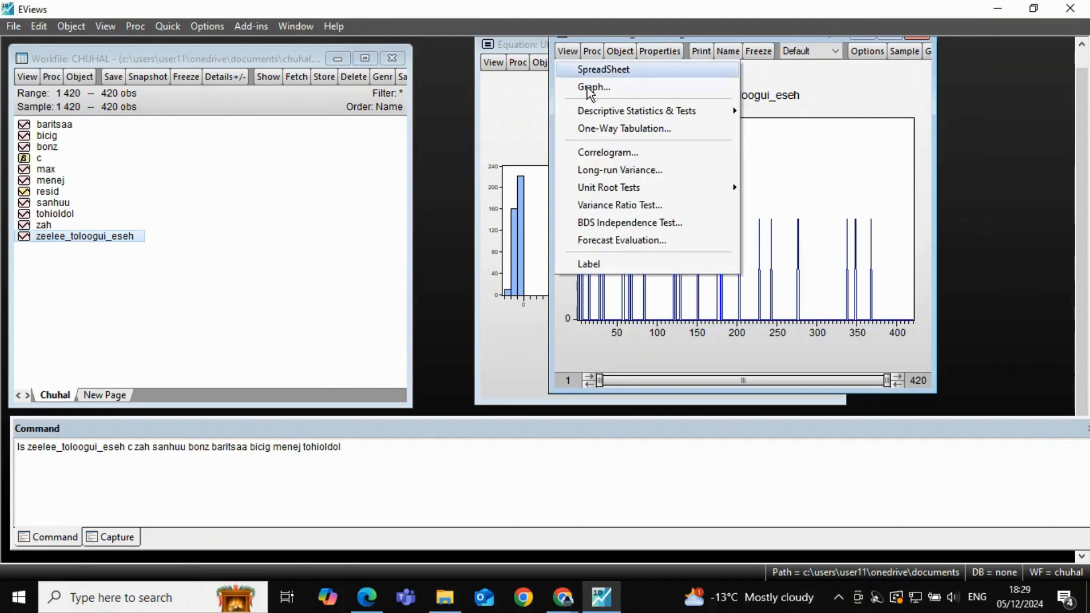
{"action": "mouse_move", "coordinate": [629, 109]}
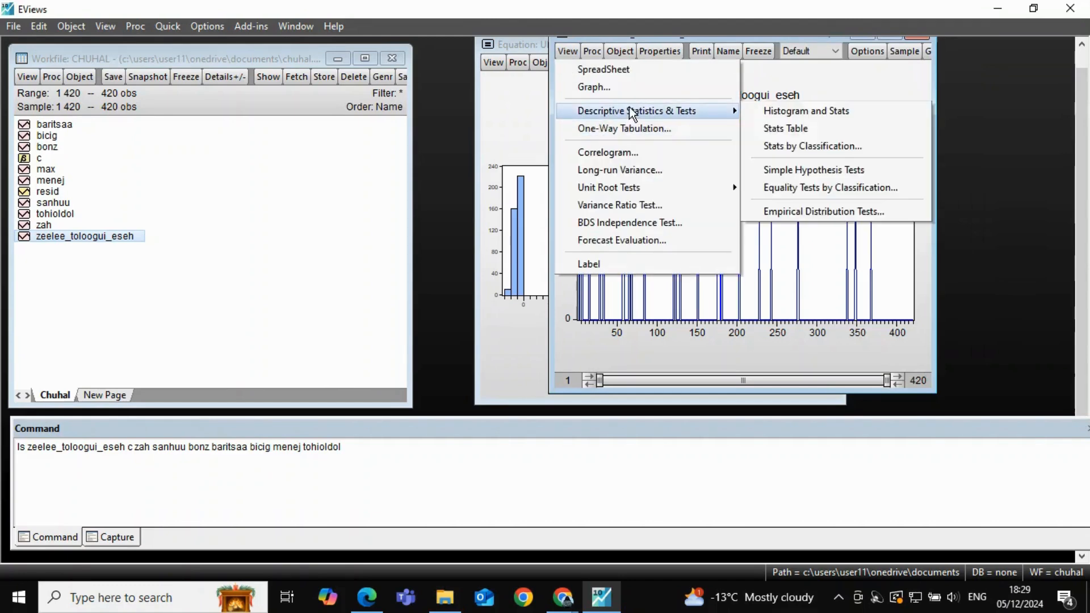
{"action": "left_click", "coordinate": [821, 111]}
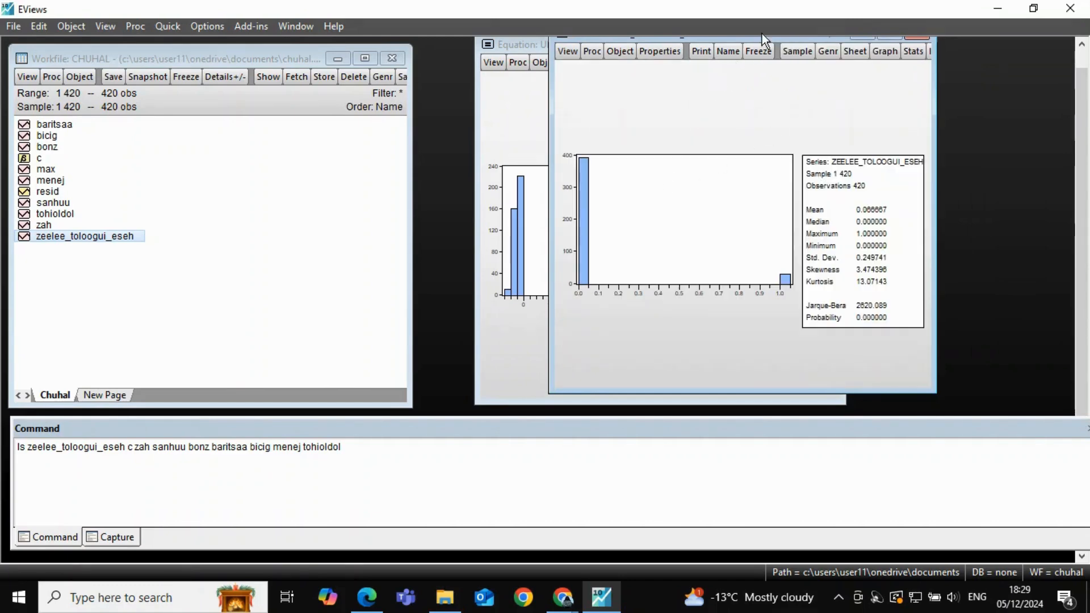
{"action": "left_click_drag", "start_coordinate": [762, 39], "coordinate": [649, 64]}
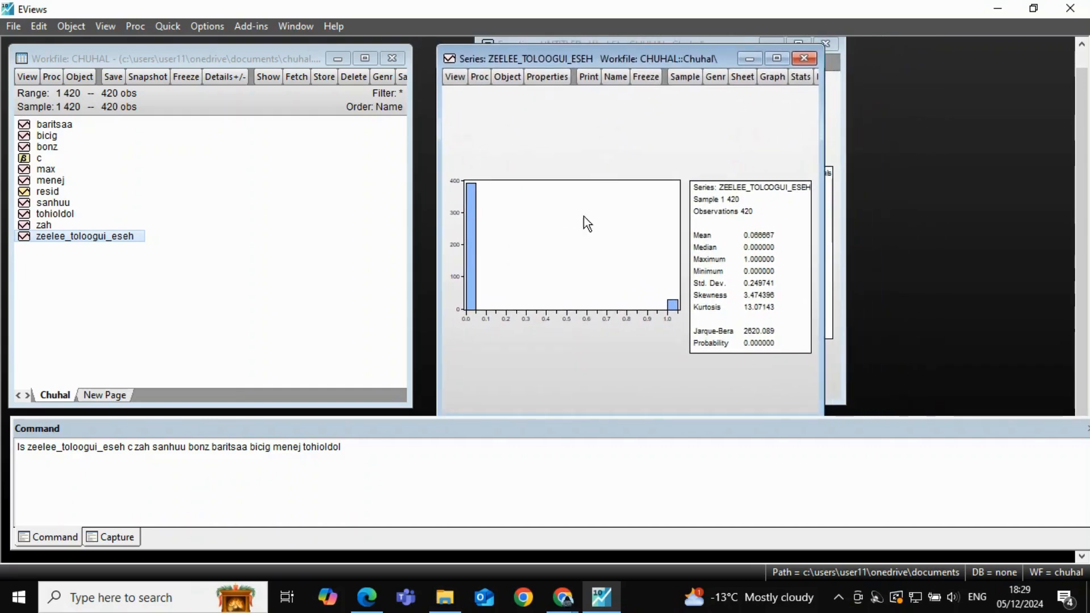
{"action": "left_click", "coordinate": [449, 76]}
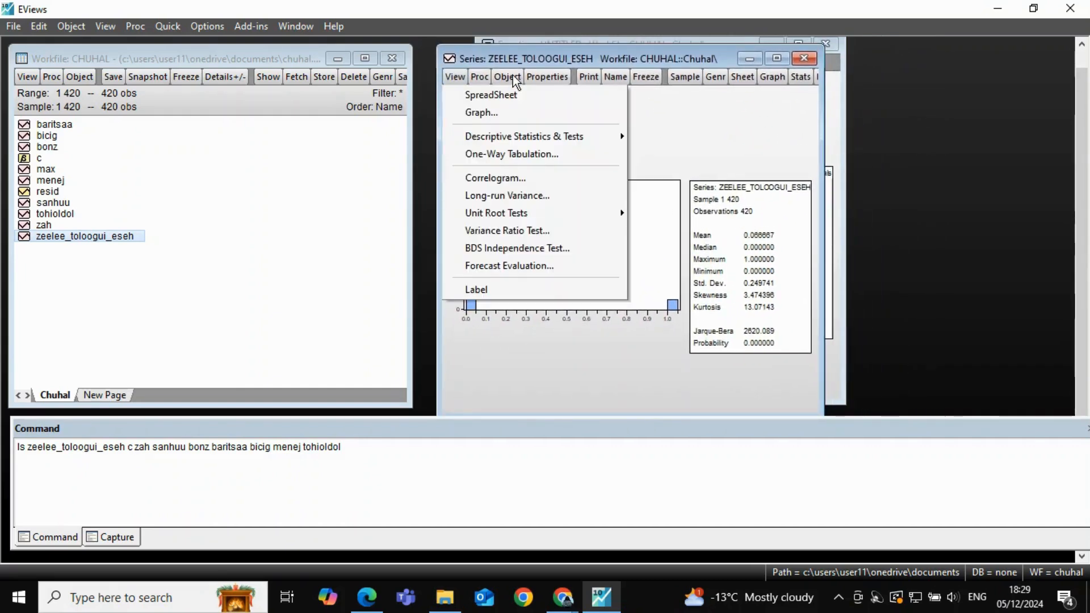
{"action": "left_click", "coordinate": [804, 58]}
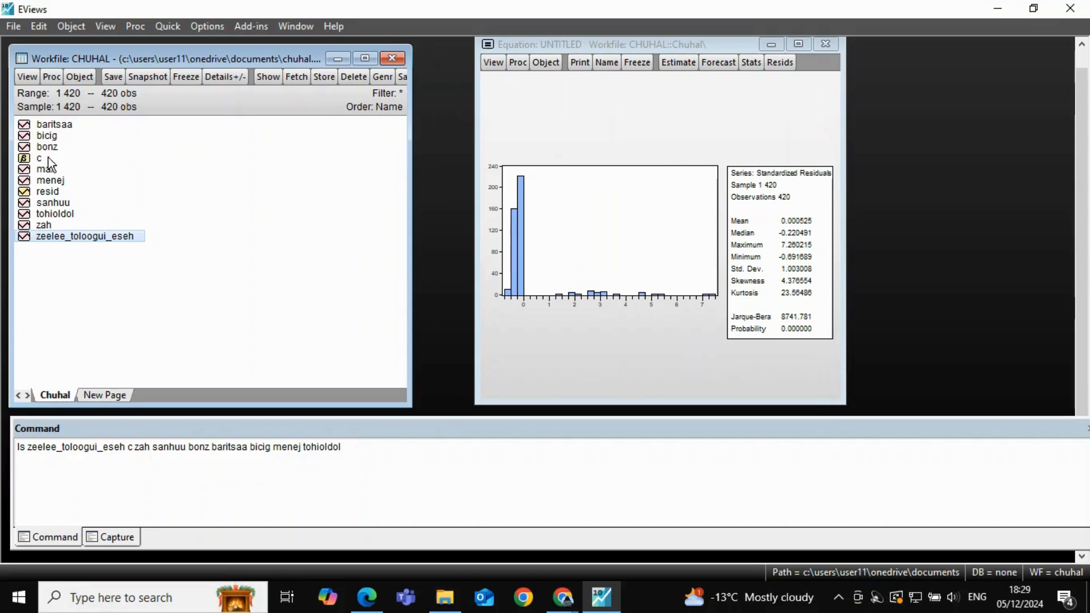
Step: Open the sanhuu series, display its histogram and descriptive statistics, and close the series window
{"action": "double_click", "coordinate": [53, 205]}
{"action": "left_click_drag", "start_coordinate": [149, 59], "coordinate": [411, 60]}
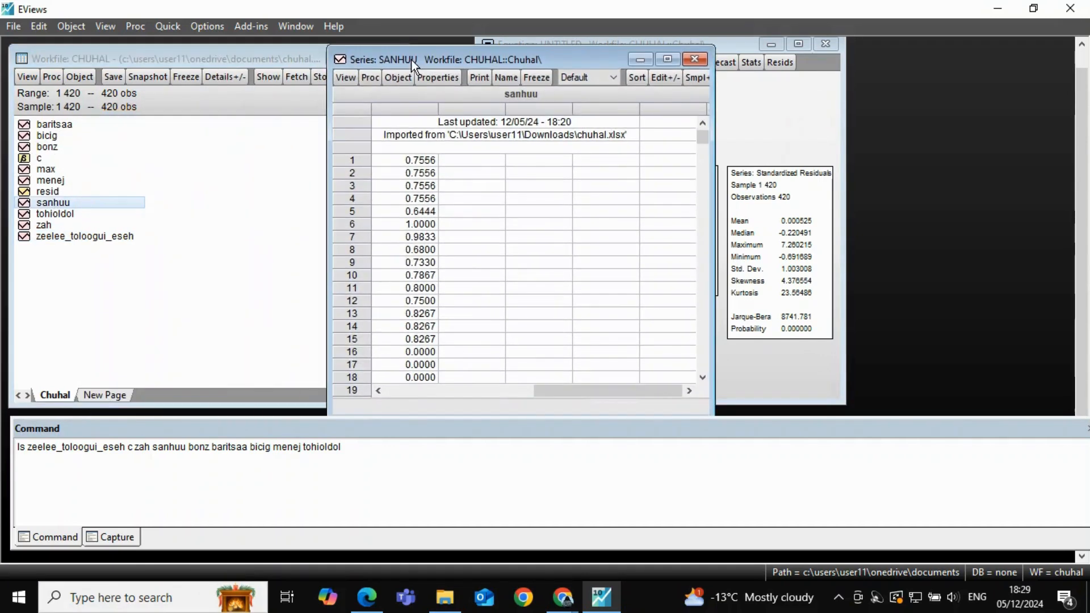
{"action": "left_click", "coordinate": [349, 79]}
{"action": "mouse_move", "coordinate": [406, 141]}
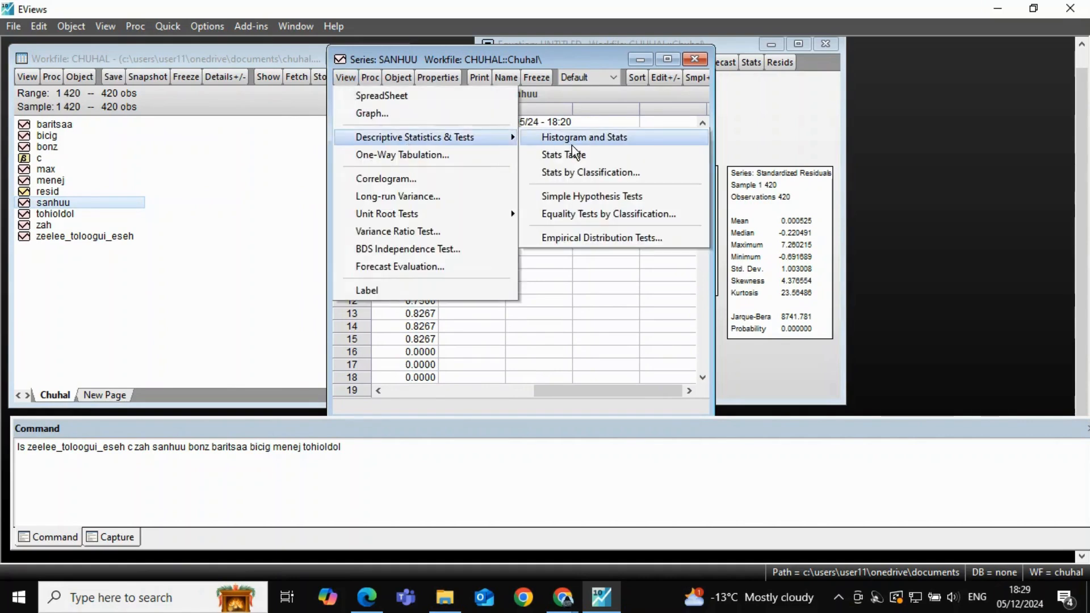
{"action": "left_click", "coordinate": [572, 145]}
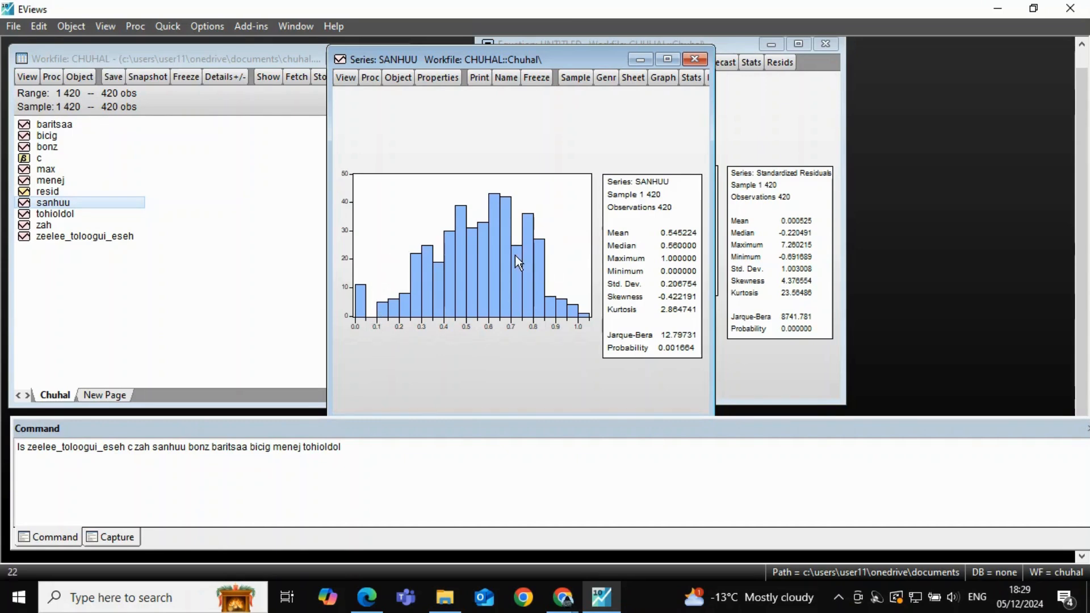
{"action": "left_click", "coordinate": [695, 59]}
Step: Run the Expectation-Prediction Evaluation of the logit equation with a success probability cutoff of 0.5
{"action": "left_click", "coordinate": [494, 63]}
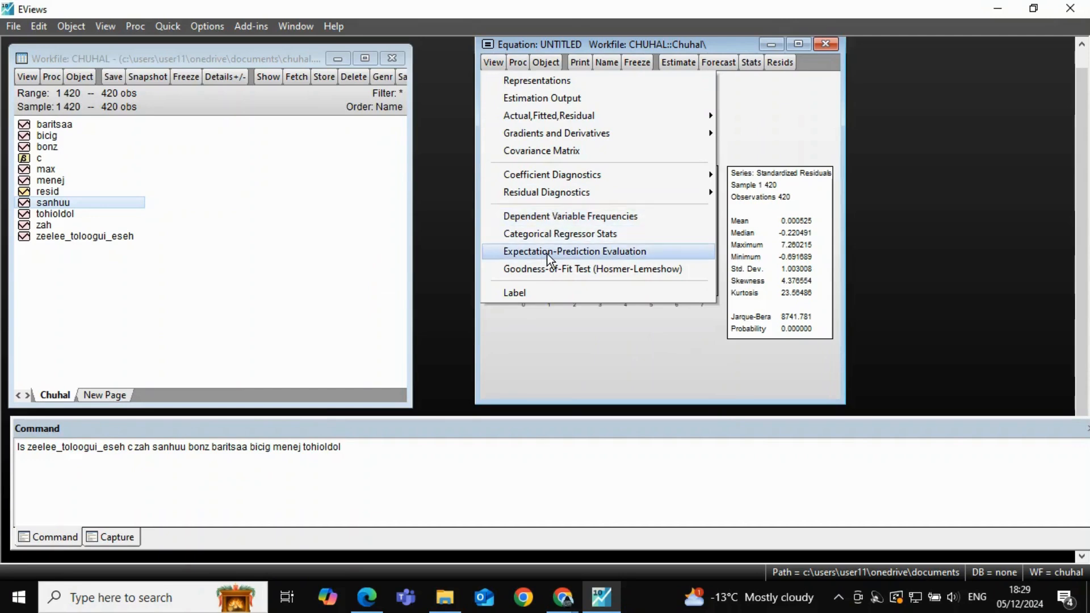
{"action": "left_click", "coordinate": [562, 250]}
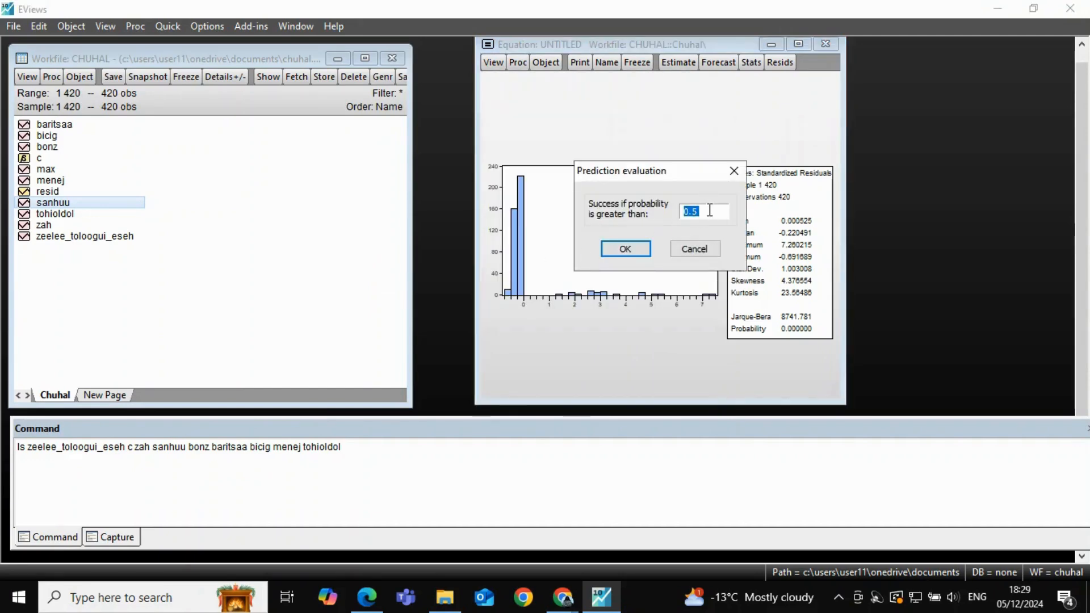
{"action": "left_click", "coordinate": [711, 212]}
{"action": "key", "text": "Return"}
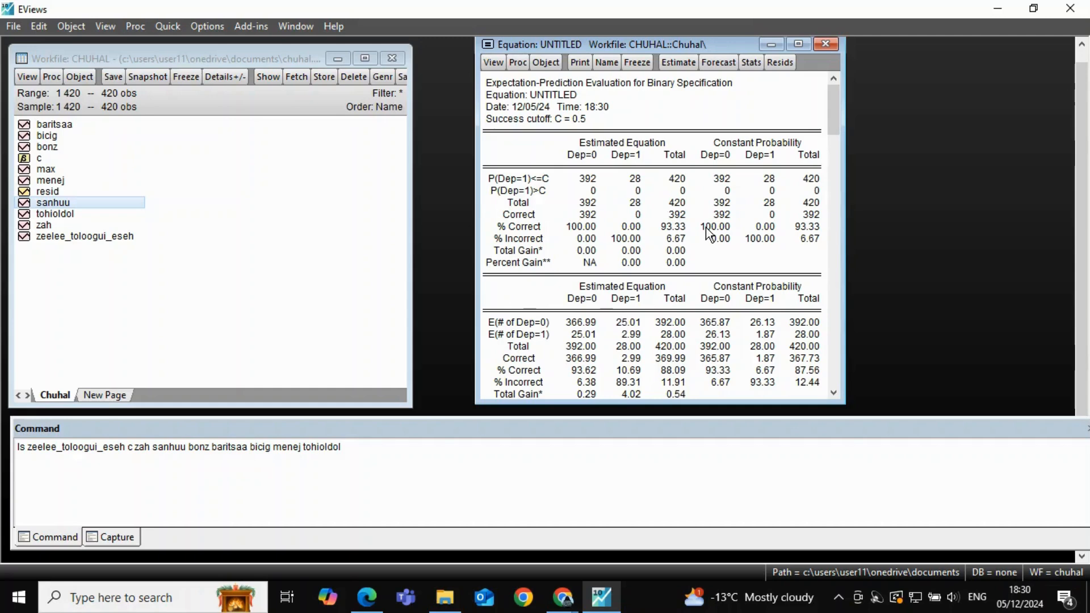
Step: Examine the Dep=1 classification count and the constant probability expected, total and correct figures in the prediction evaluation table
{"action": "left_click", "coordinate": [616, 182]}
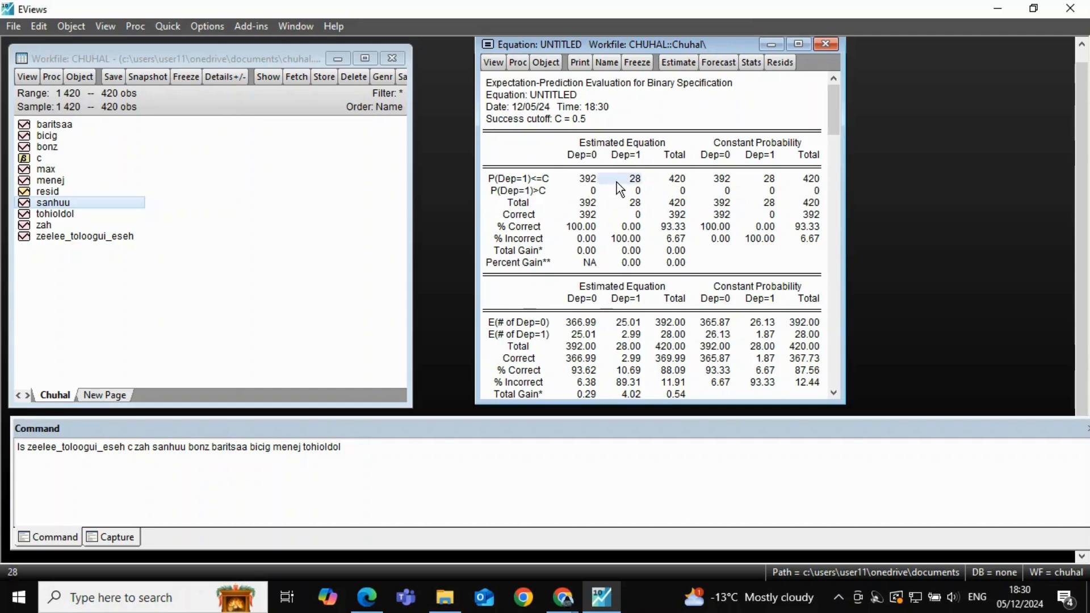
{"action": "left_click", "coordinate": [511, 88]}
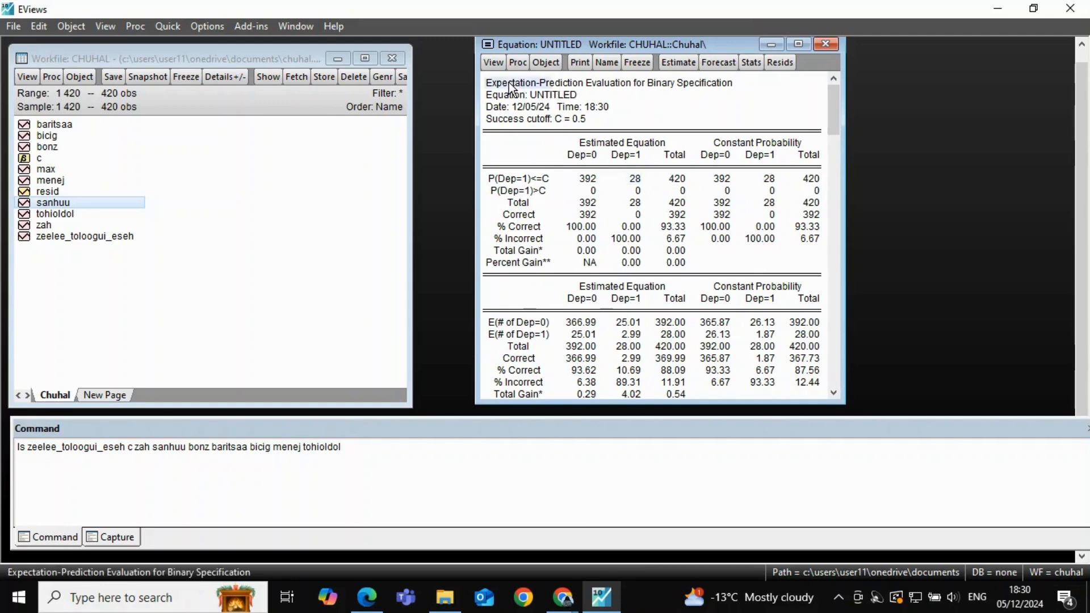
{"action": "left_click", "coordinate": [501, 329]}
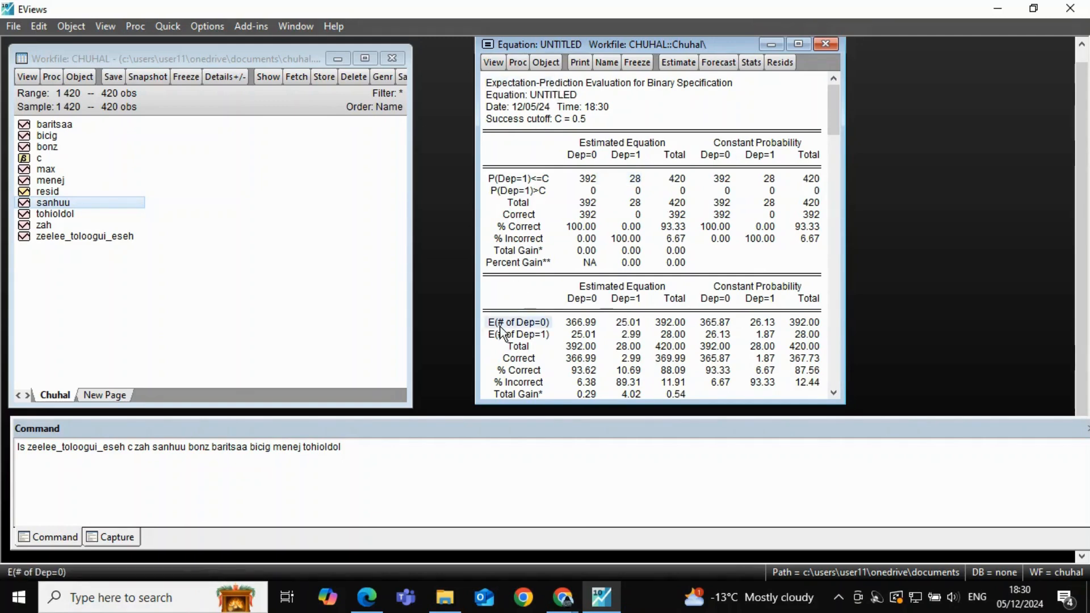
{"action": "left_click", "coordinate": [706, 323]}
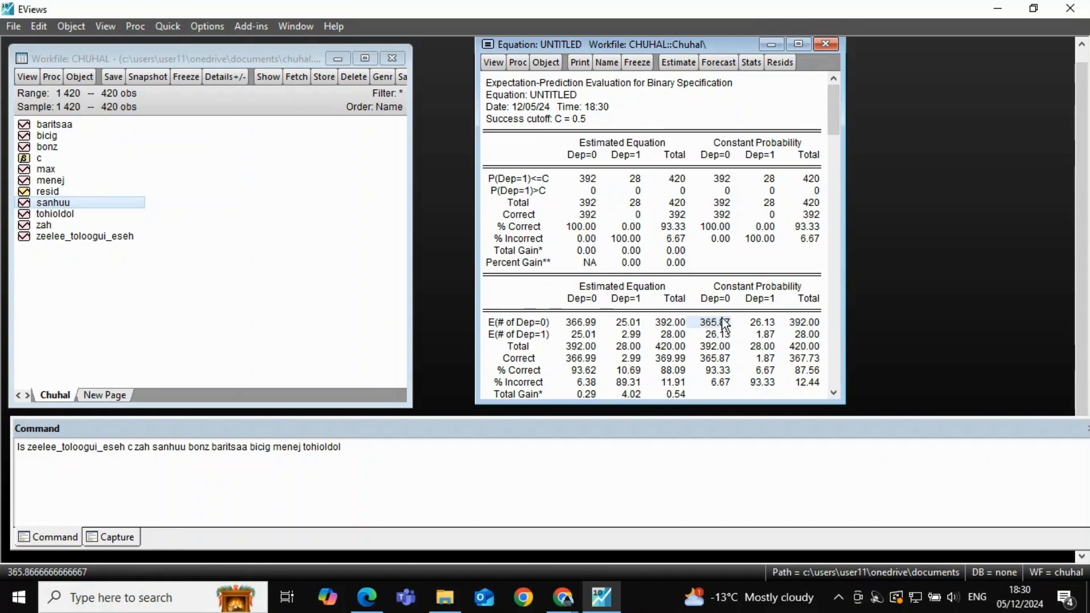
{"action": "left_click", "coordinate": [755, 324]}
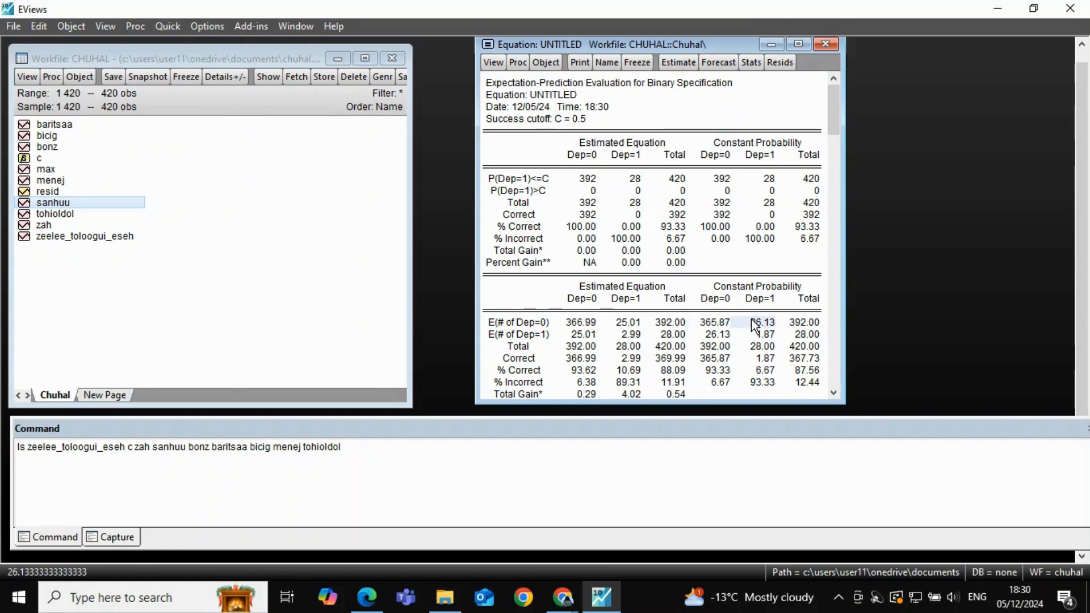
{"action": "left_click", "coordinate": [713, 335]}
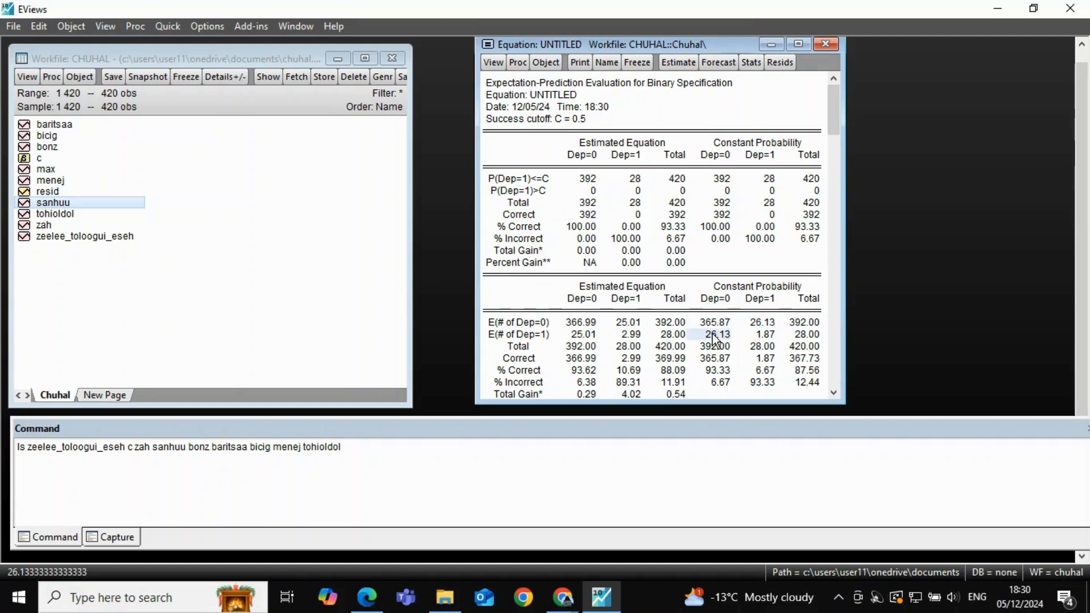
{"action": "left_click", "coordinate": [714, 361]}
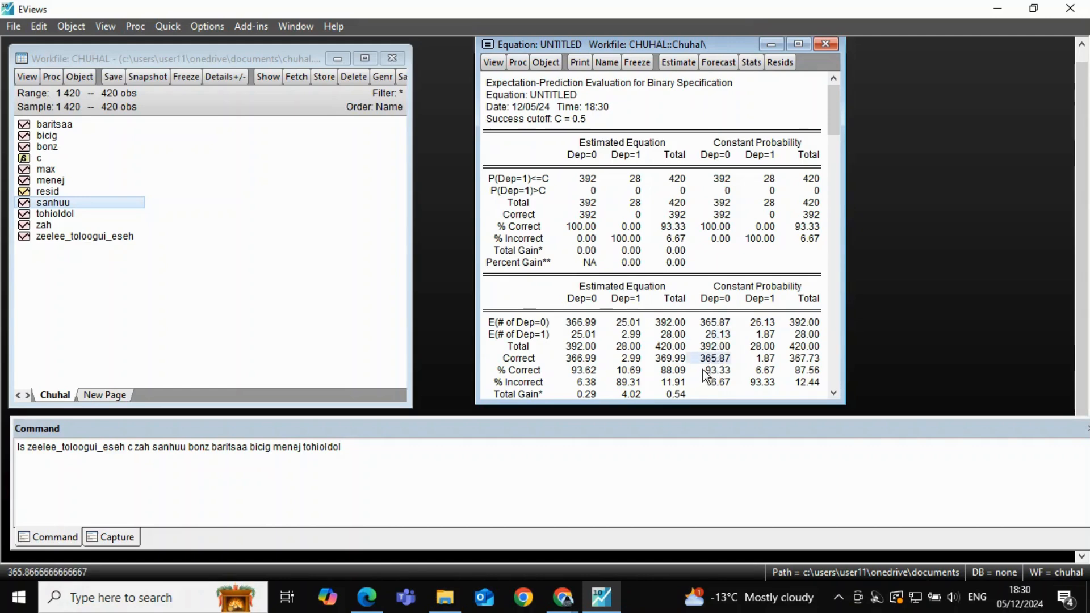
{"action": "left_click", "coordinate": [721, 348]}
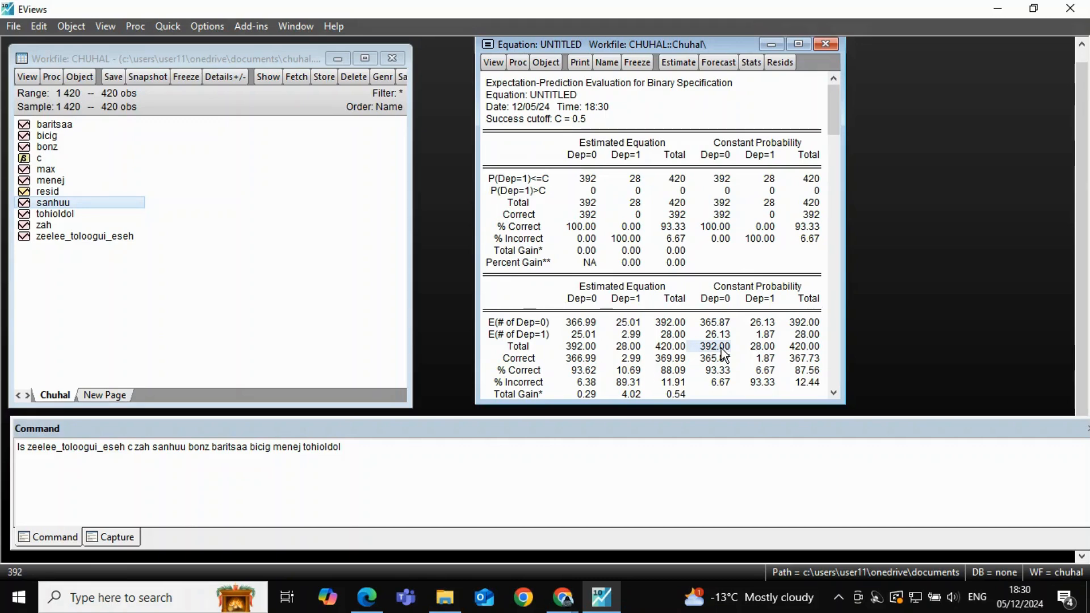
{"action": "left_click", "coordinate": [718, 357]}
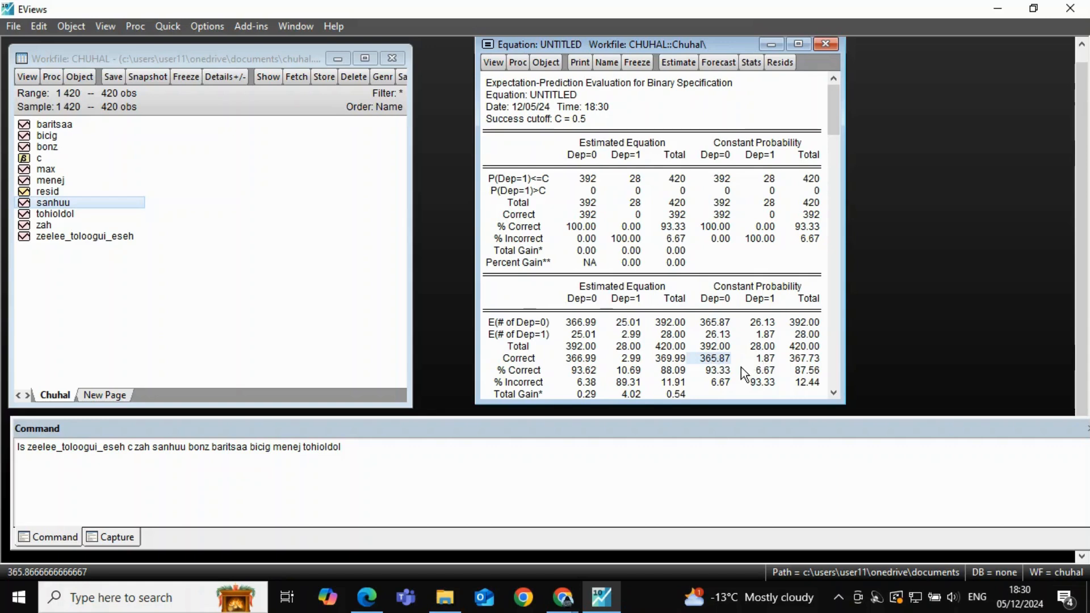
Step: Examine the constant probability correct counts and percent correct figures for Dep=0 and Dep=1 in the expected-value section of the evaluation
{"action": "left_click", "coordinate": [724, 372]}
{"action": "left_click", "coordinate": [757, 372]}
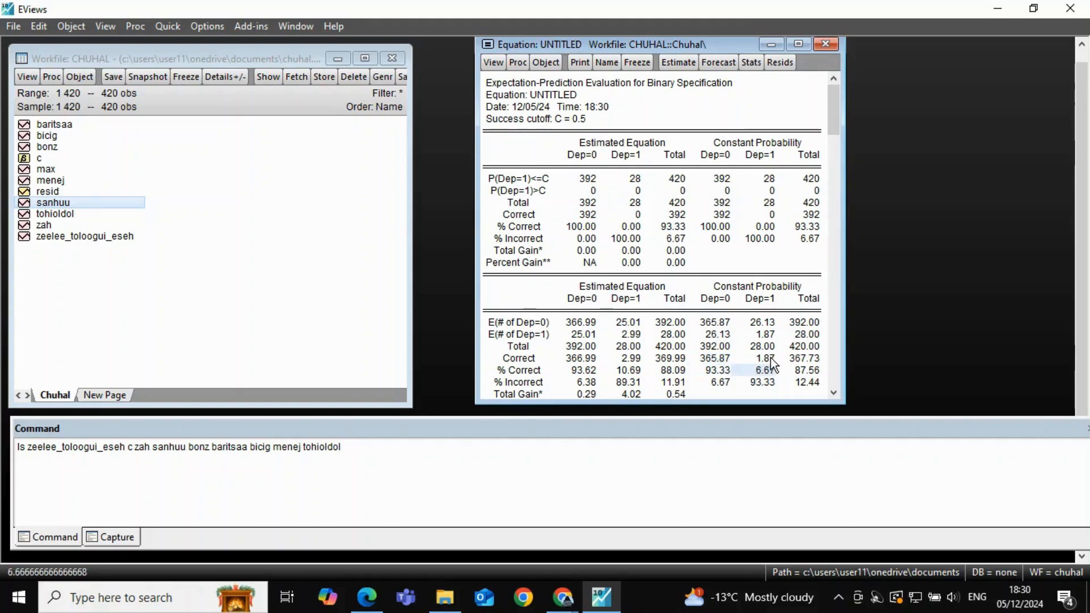
{"action": "left_click", "coordinate": [762, 359]}
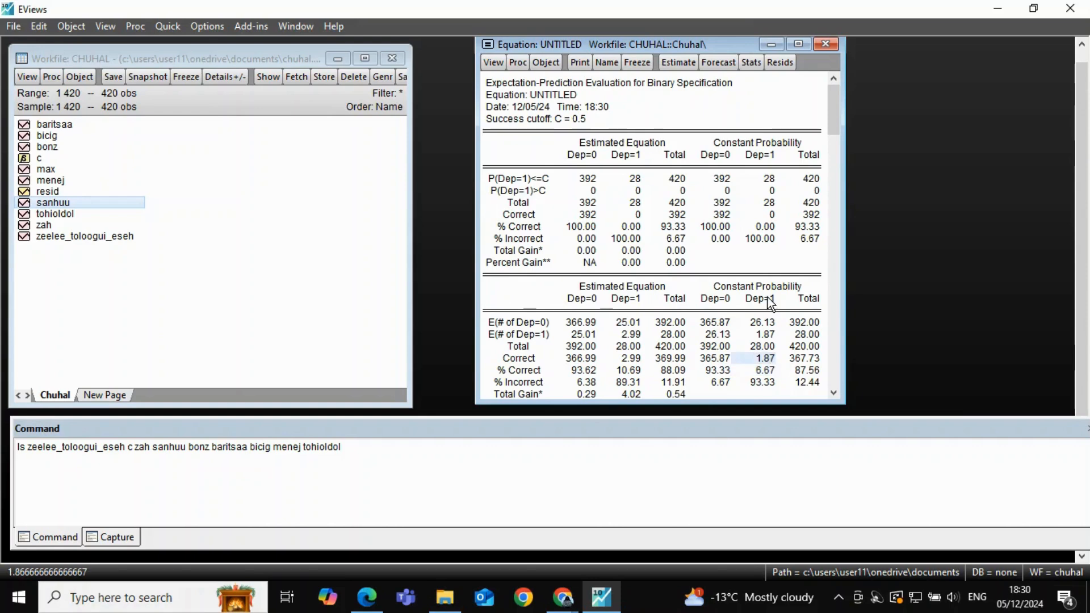
{"action": "left_click", "coordinate": [766, 298]}
{"action": "left_click", "coordinate": [766, 357]}
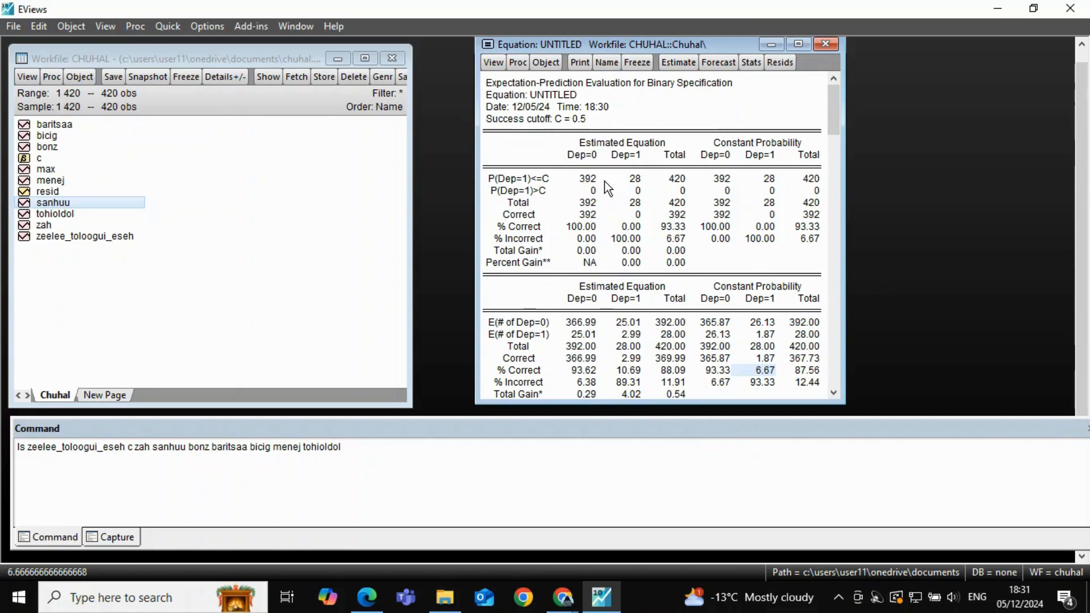
Step: Compare the Dep=0 and Dep=1 classification counts, including the constant probability total and correct rows, in the cutoff-based section
{"action": "left_click", "coordinate": [626, 179]}
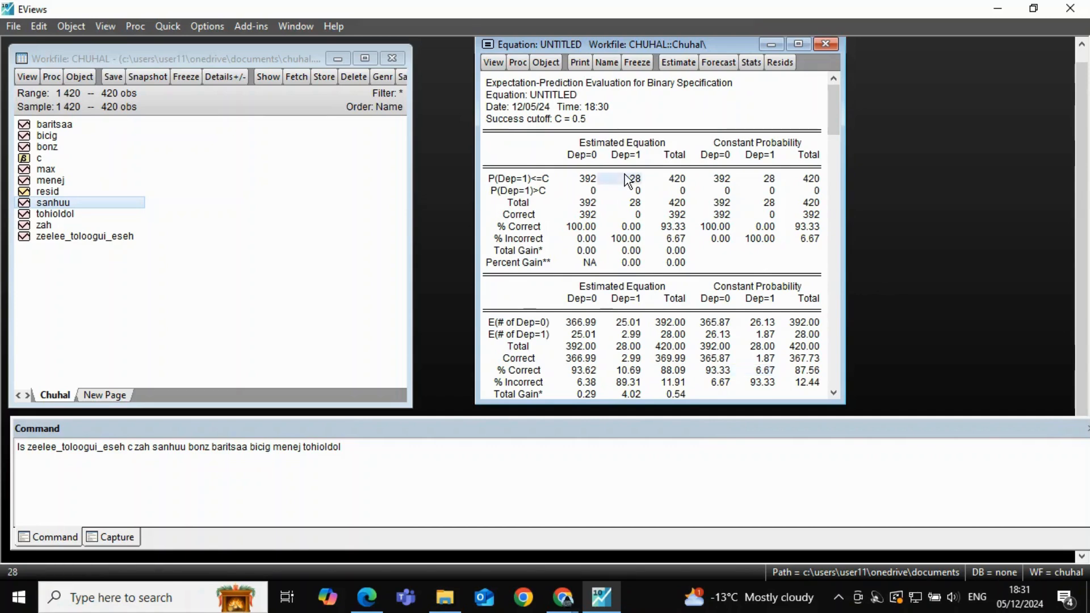
{"action": "left_click", "coordinate": [732, 176]}
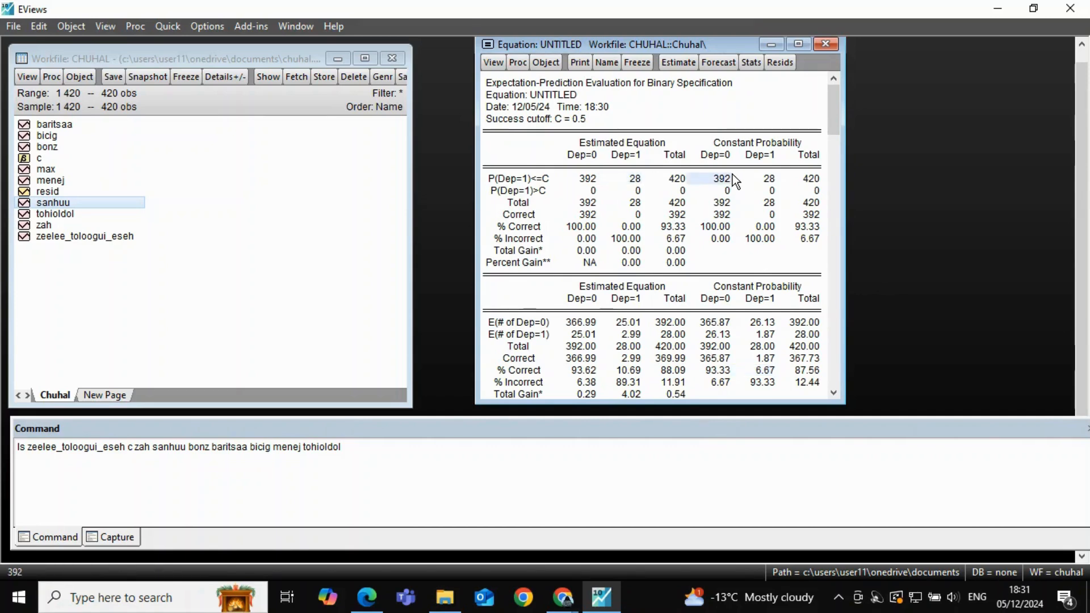
{"action": "left_click", "coordinate": [717, 203]}
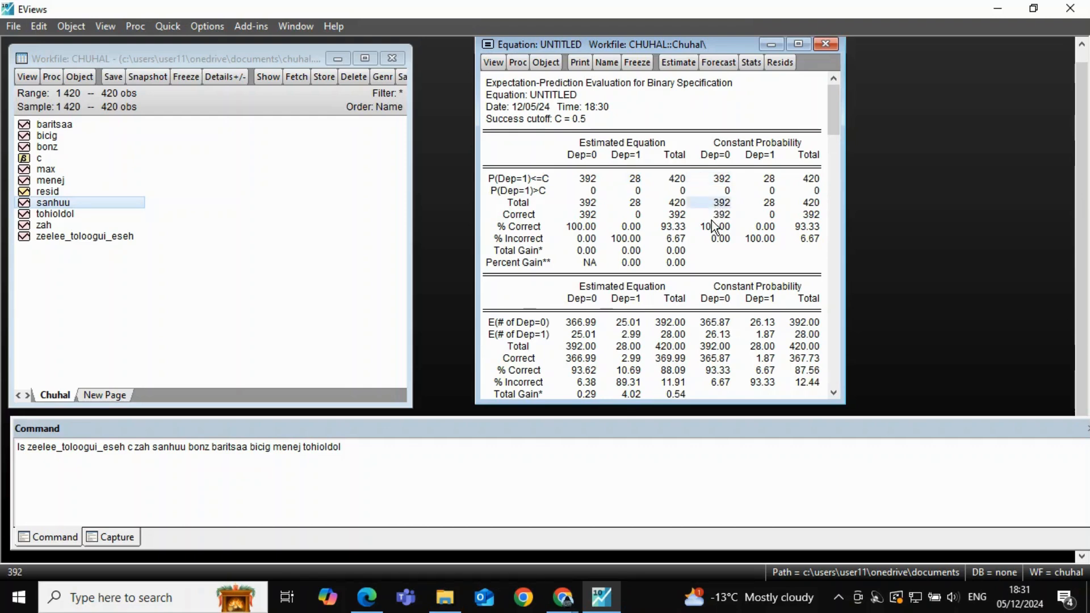
{"action": "left_click", "coordinate": [717, 217]}
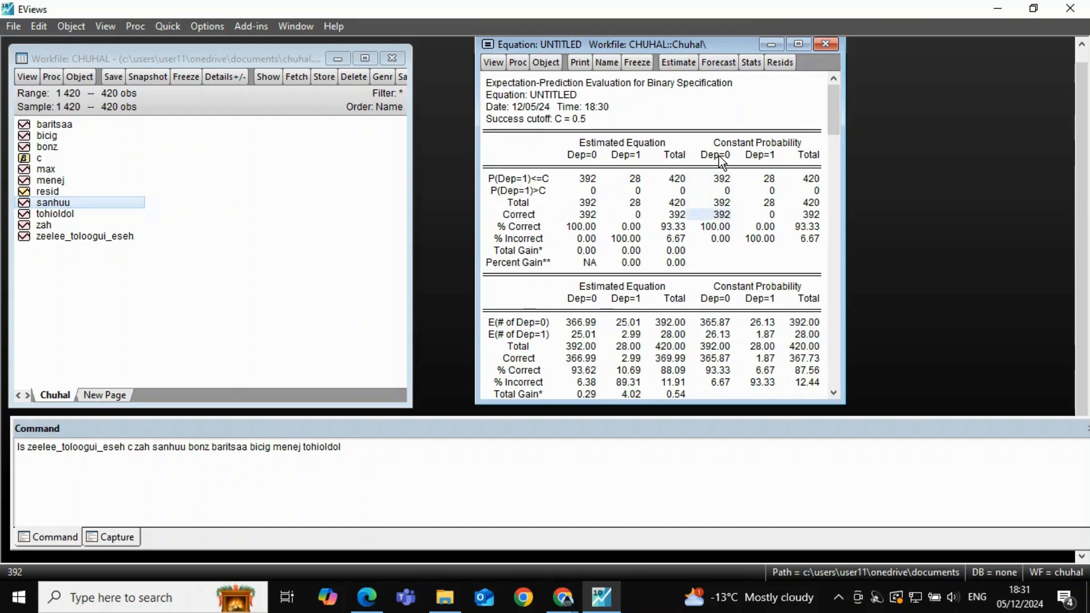
{"action": "left_click", "coordinate": [767, 203]}
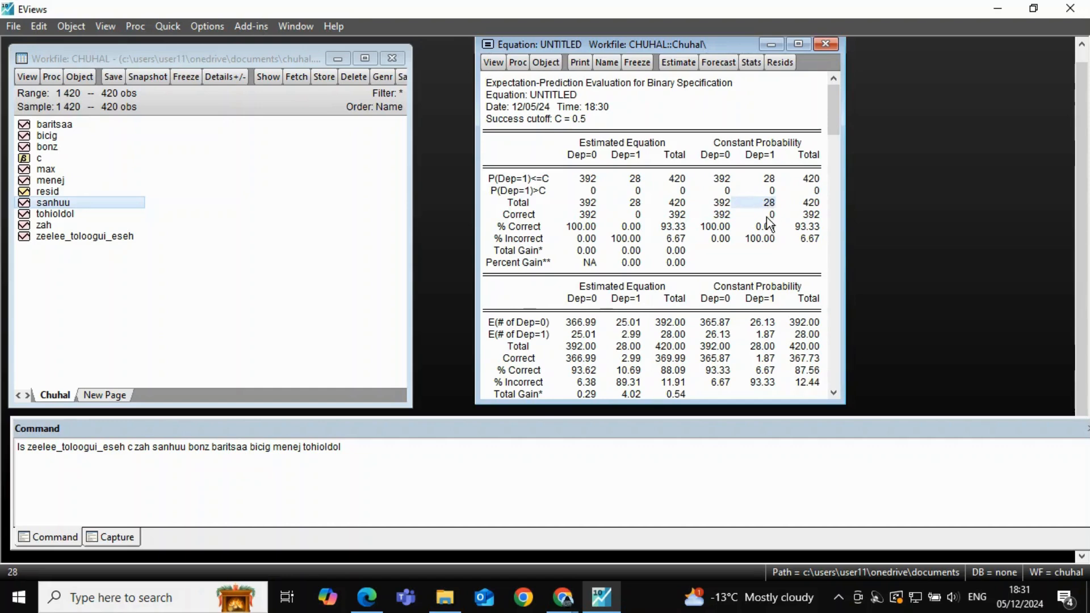
{"action": "left_click", "coordinate": [726, 205]}
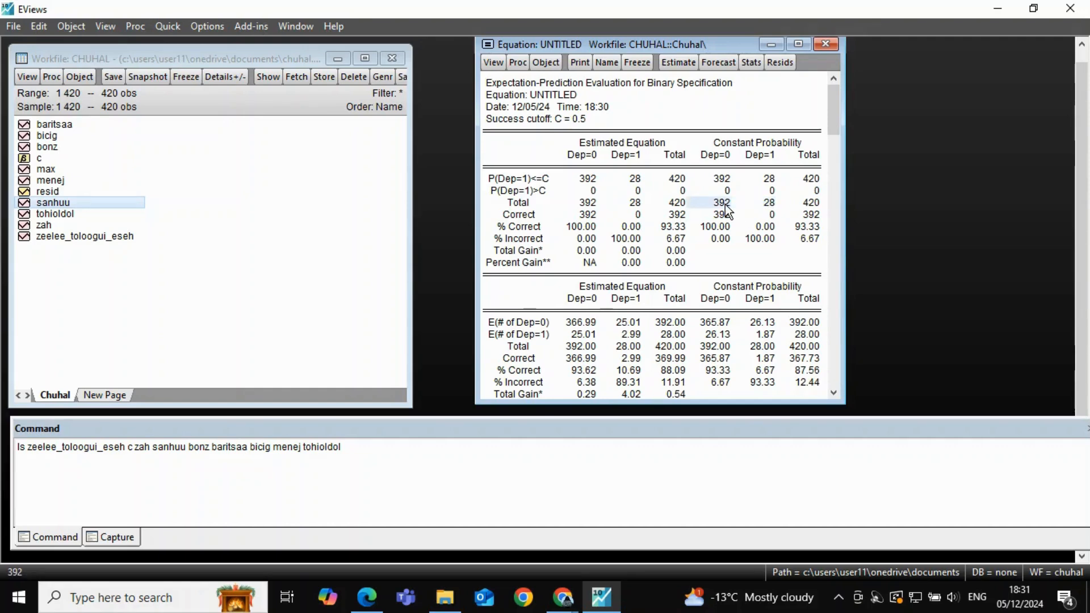
{"action": "left_click", "coordinate": [727, 216]}
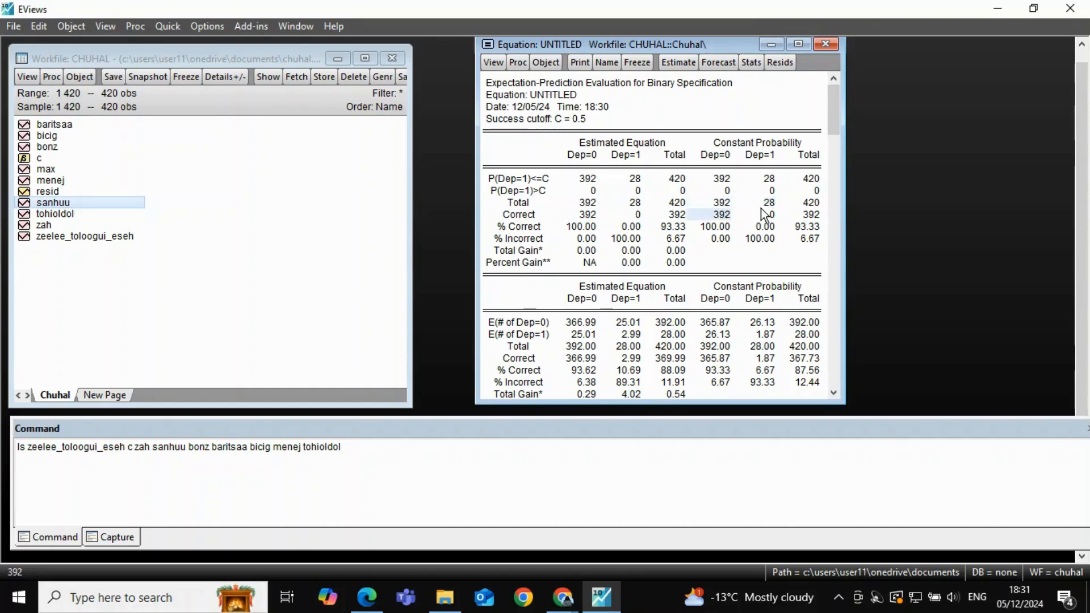
{"action": "left_click", "coordinate": [766, 203]}
{"action": "left_click", "coordinate": [764, 216]}
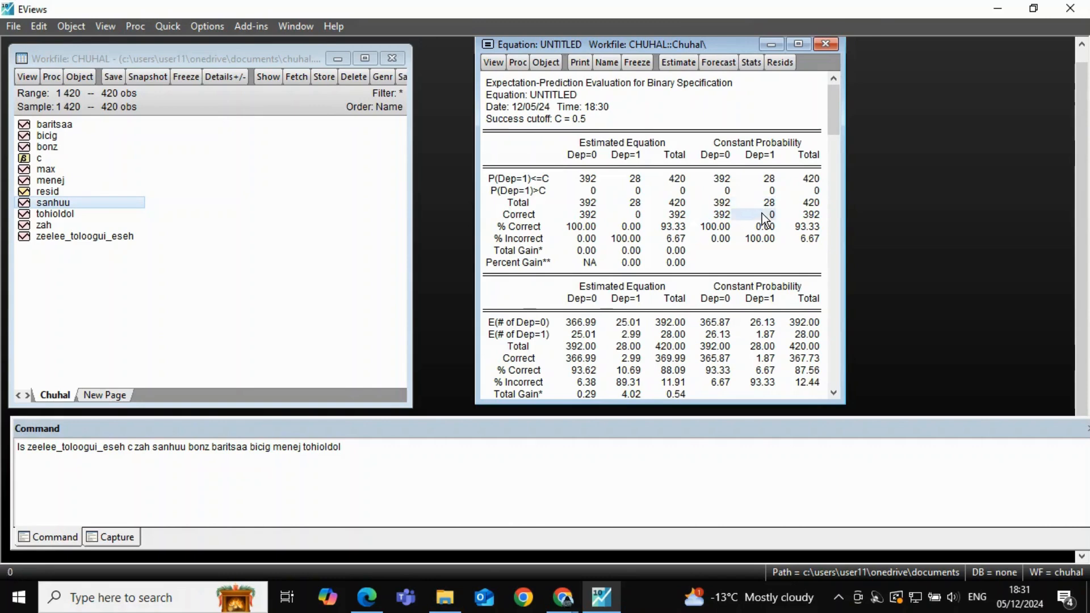
Step: Redisplay the logit estimation output to check the McFadden R-squared, and close the equation, deleting the untitled object
{"action": "left_click", "coordinate": [489, 60]}
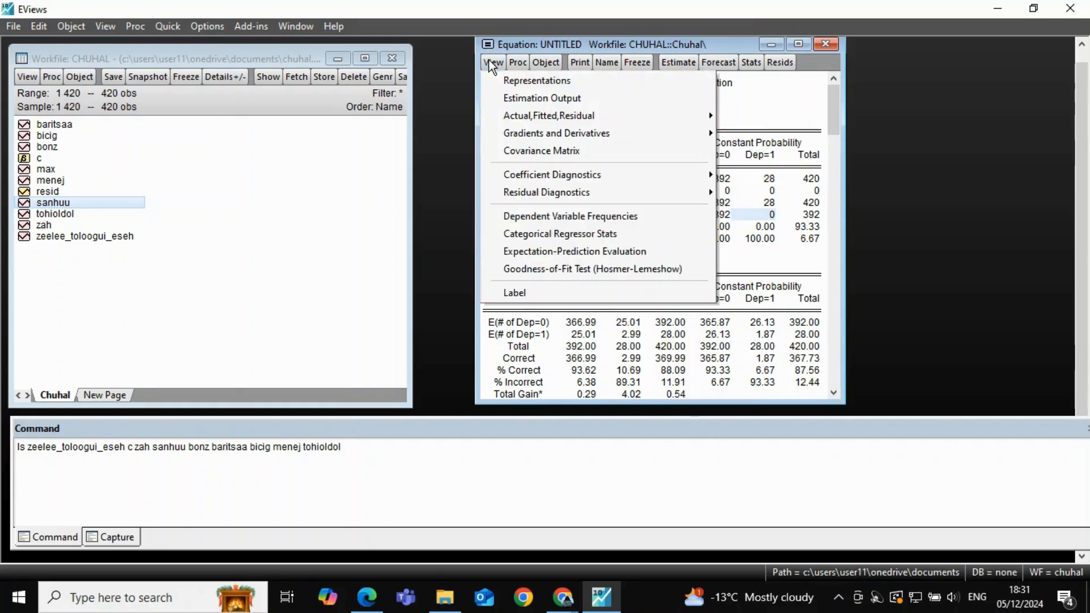
{"action": "left_click", "coordinate": [538, 100]}
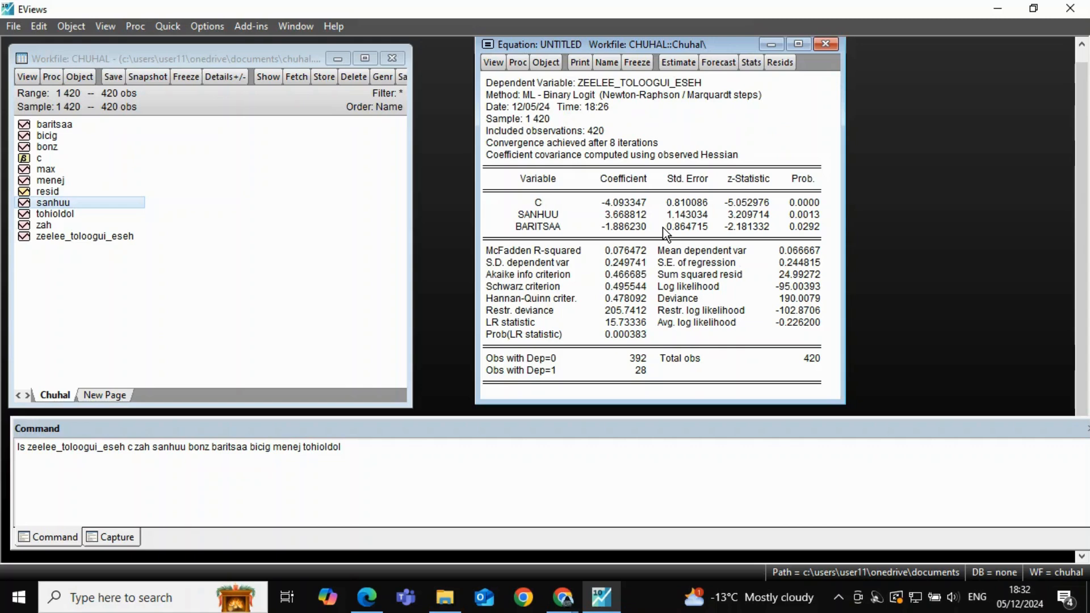
{"action": "left_click", "coordinate": [628, 250]}
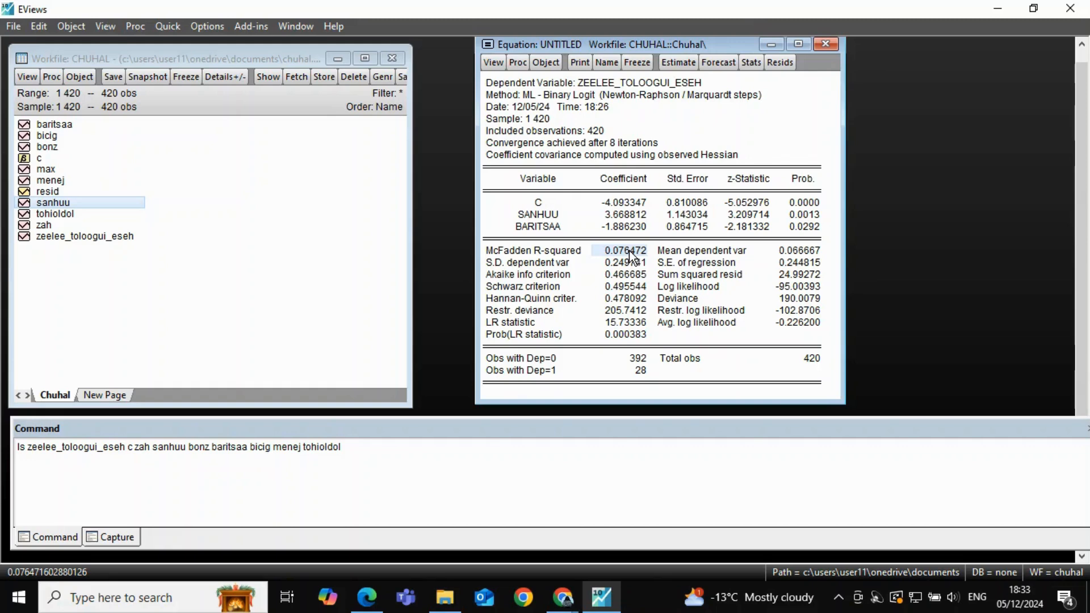
{"action": "left_click", "coordinate": [825, 45]}
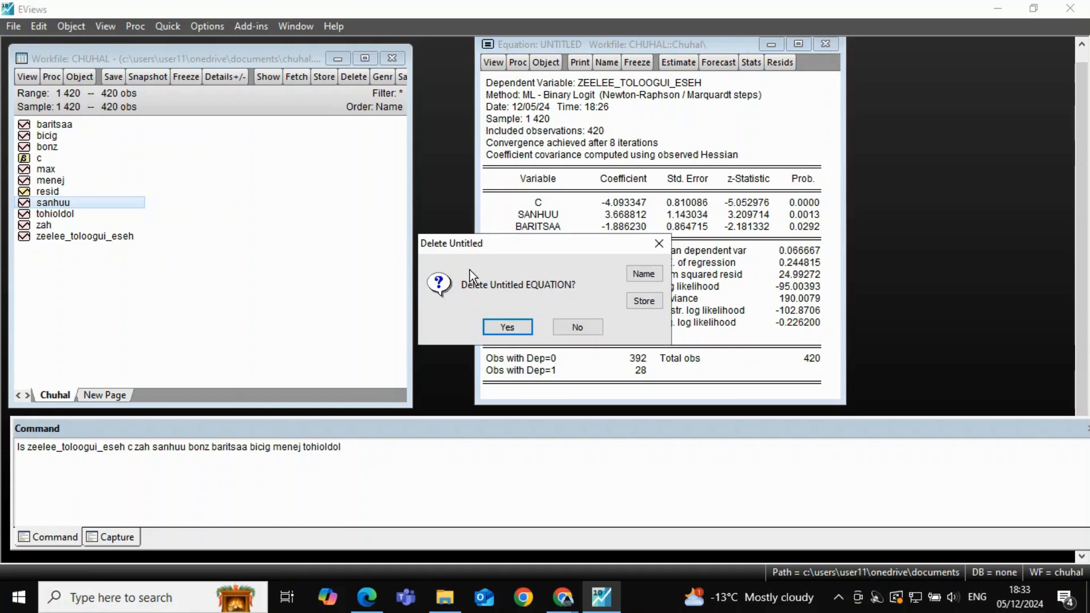
{"action": "left_click", "coordinate": [502, 325]}
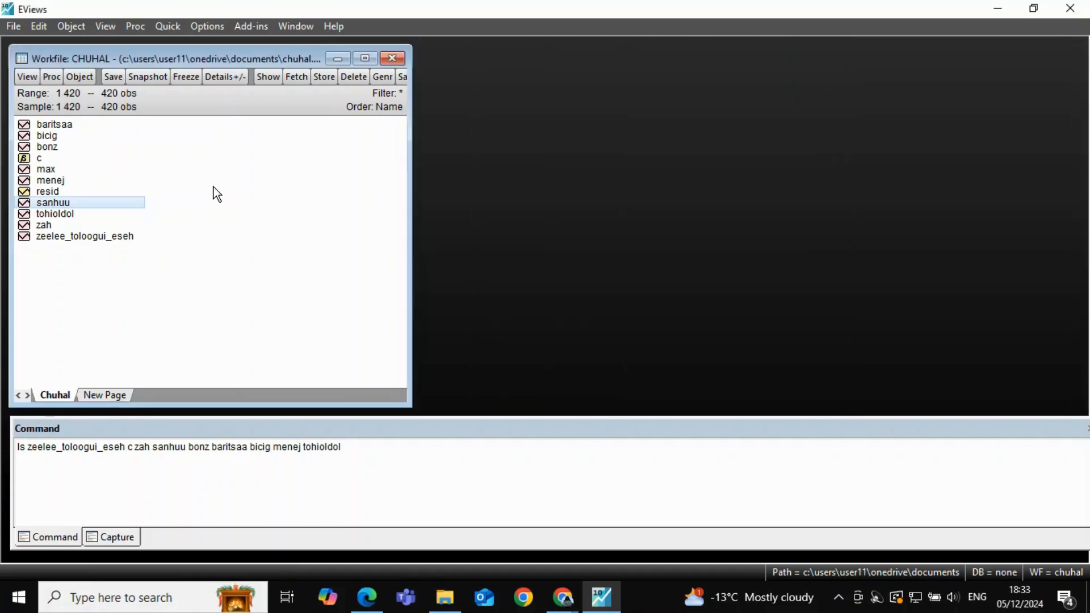